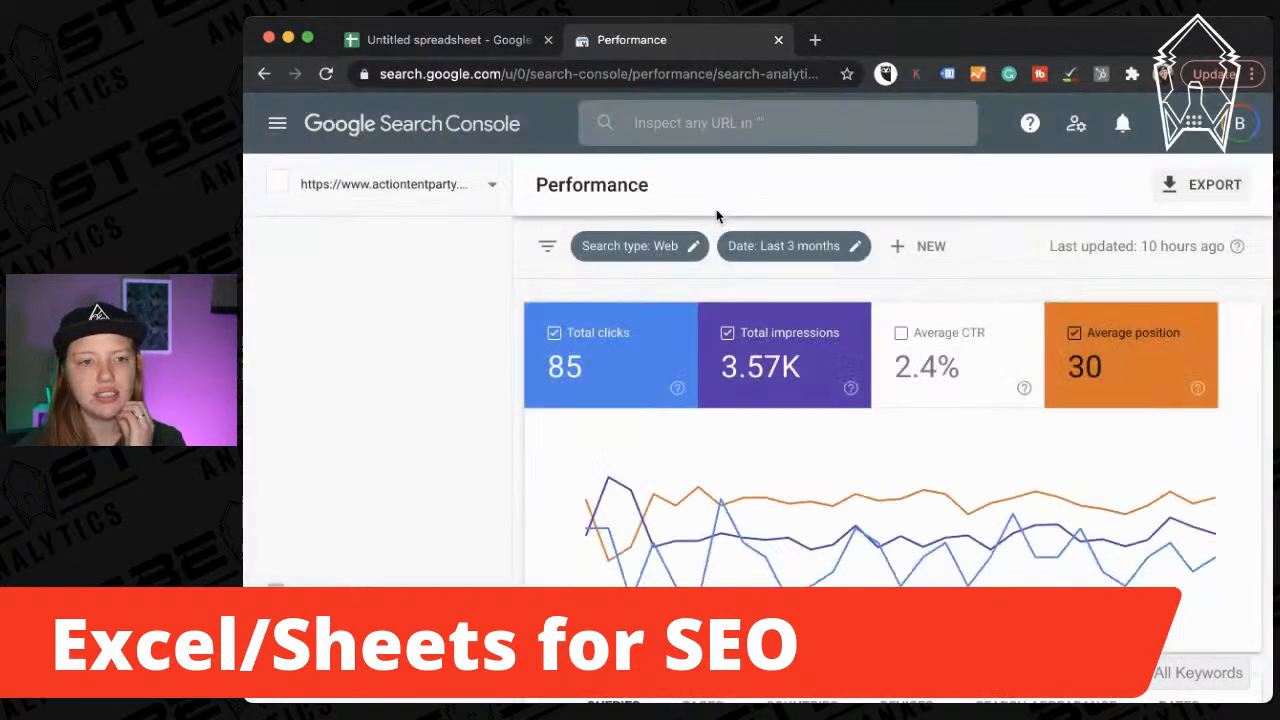
Export the last-3-months Search Console Queries table to a new Google Sheets spreadsheet.
{"action": "scroll", "coordinate": [645, 560], "scroll_direction": "down", "scroll_amount": 5}
{"action": "scroll", "coordinate": [641, 572], "scroll_direction": "up", "scroll_amount": 3}
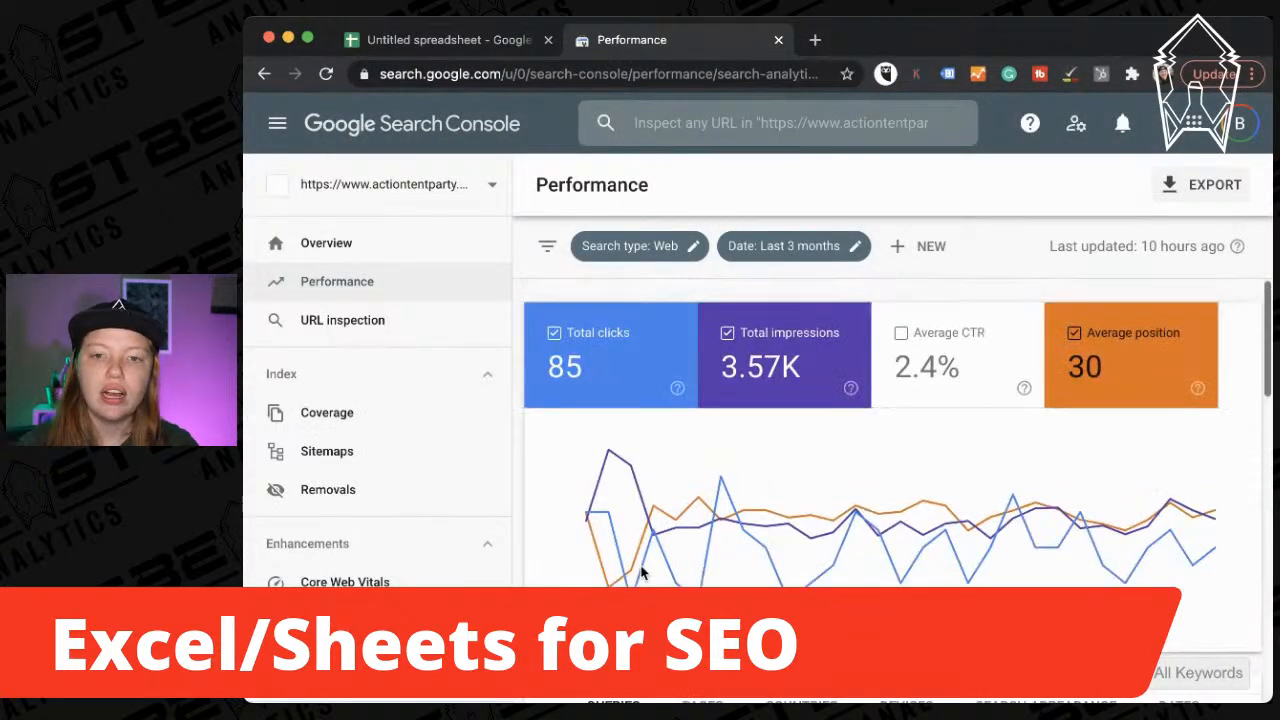
{"action": "scroll", "coordinate": [641, 572], "scroll_direction": "down", "scroll_amount": 2}
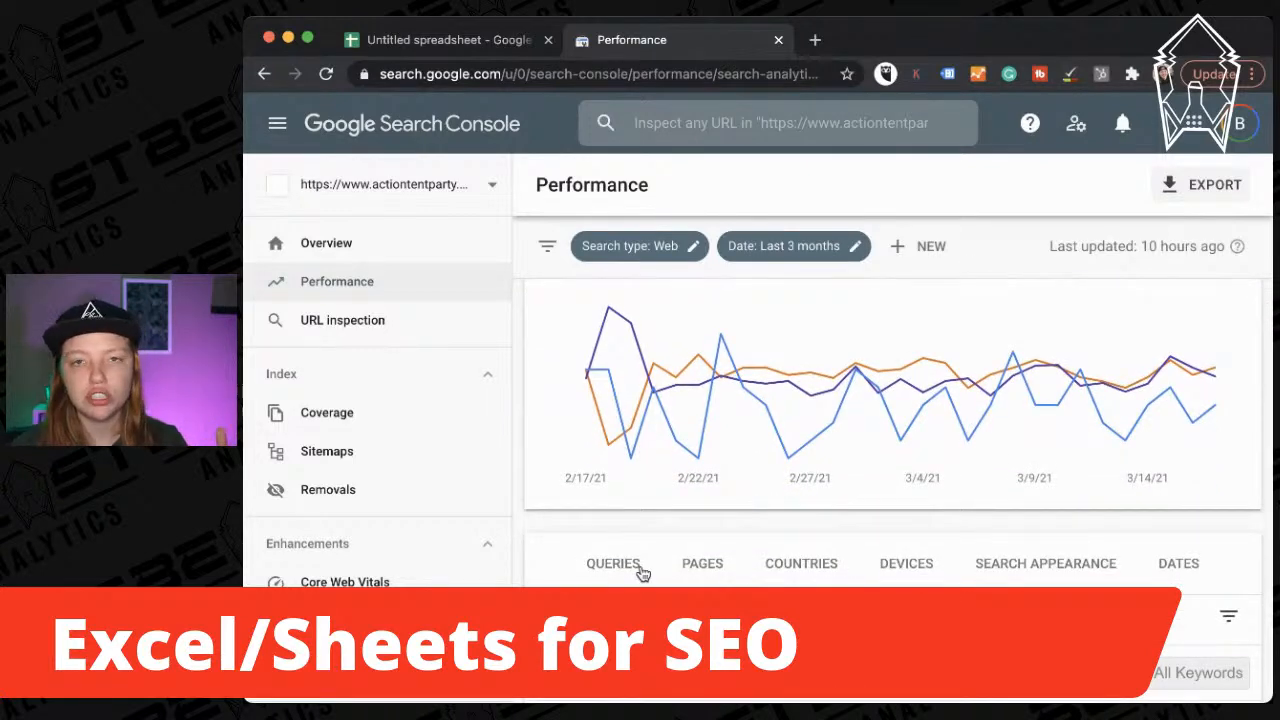
{"action": "scroll", "coordinate": [641, 572], "scroll_direction": "down", "scroll_amount": 3}
{"action": "scroll", "coordinate": [826, 460], "scroll_direction": "down", "scroll_amount": 1}
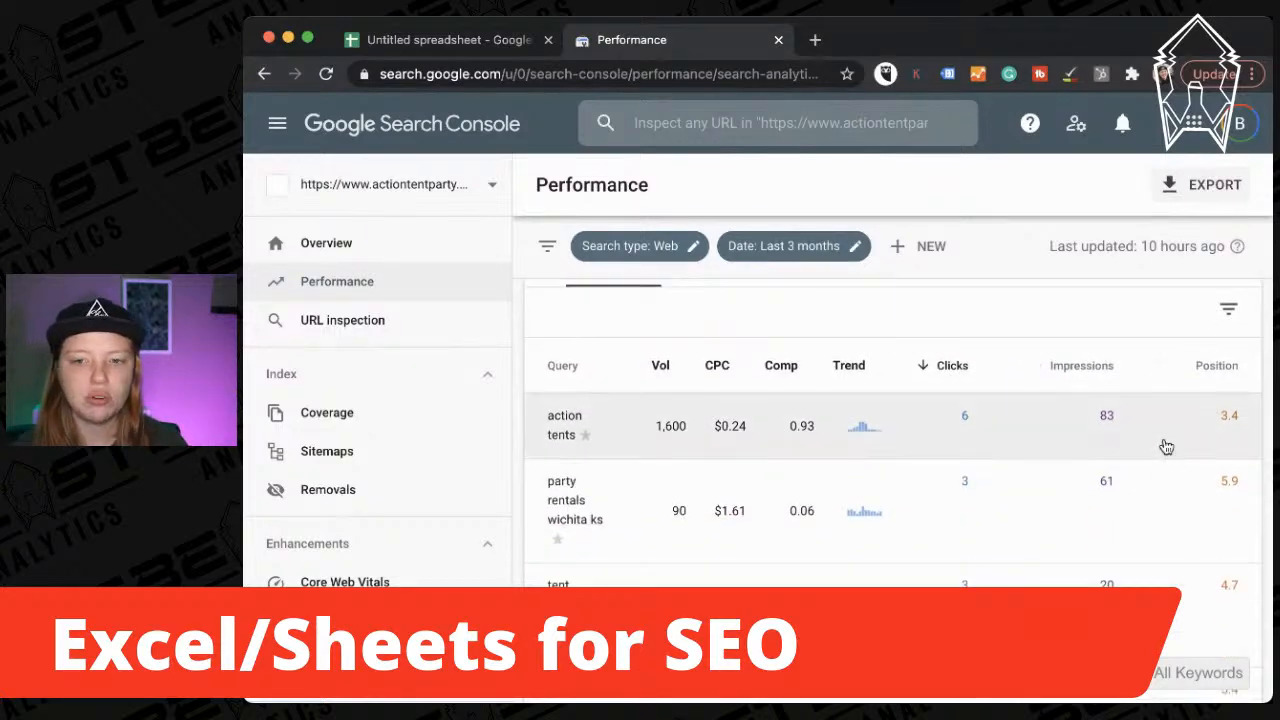
{"action": "scroll", "coordinate": [1128, 471], "scroll_direction": "down", "scroll_amount": 4}
{"action": "scroll", "coordinate": [1131, 473], "scroll_direction": "up", "scroll_amount": 10}
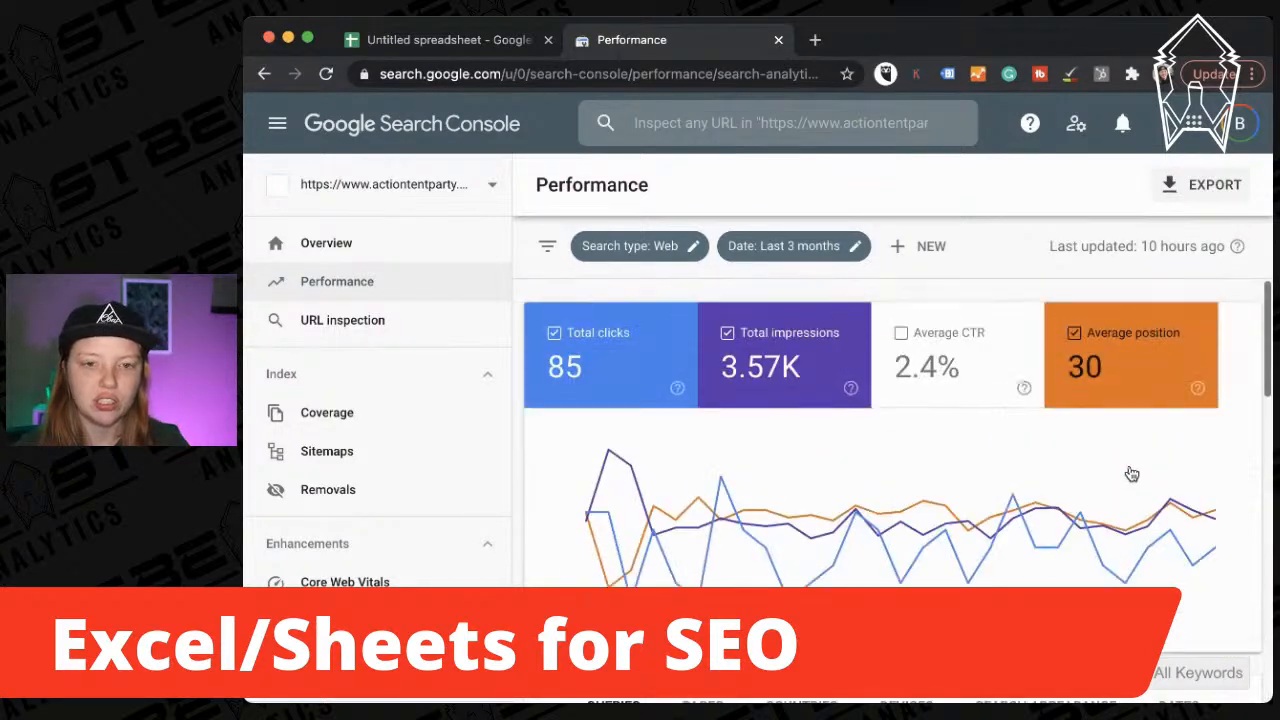
{"action": "left_click", "coordinate": [1189, 199]}
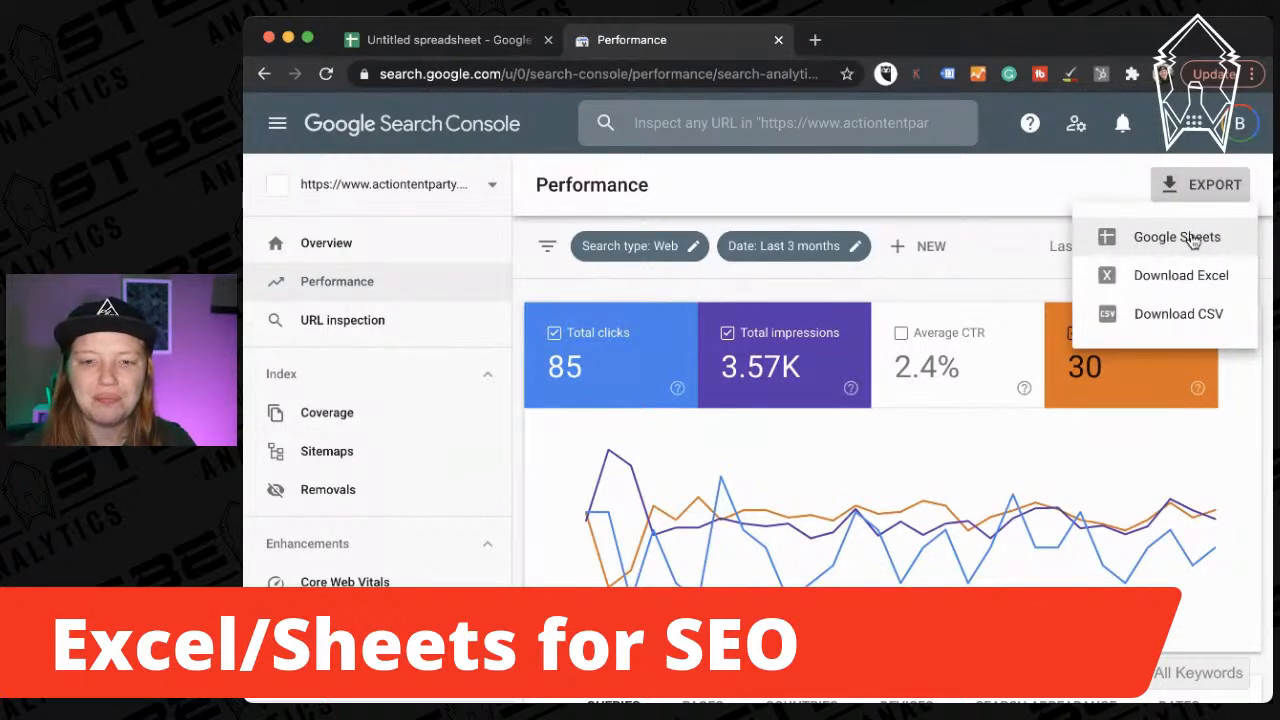
{"action": "left_click", "coordinate": [1192, 239]}
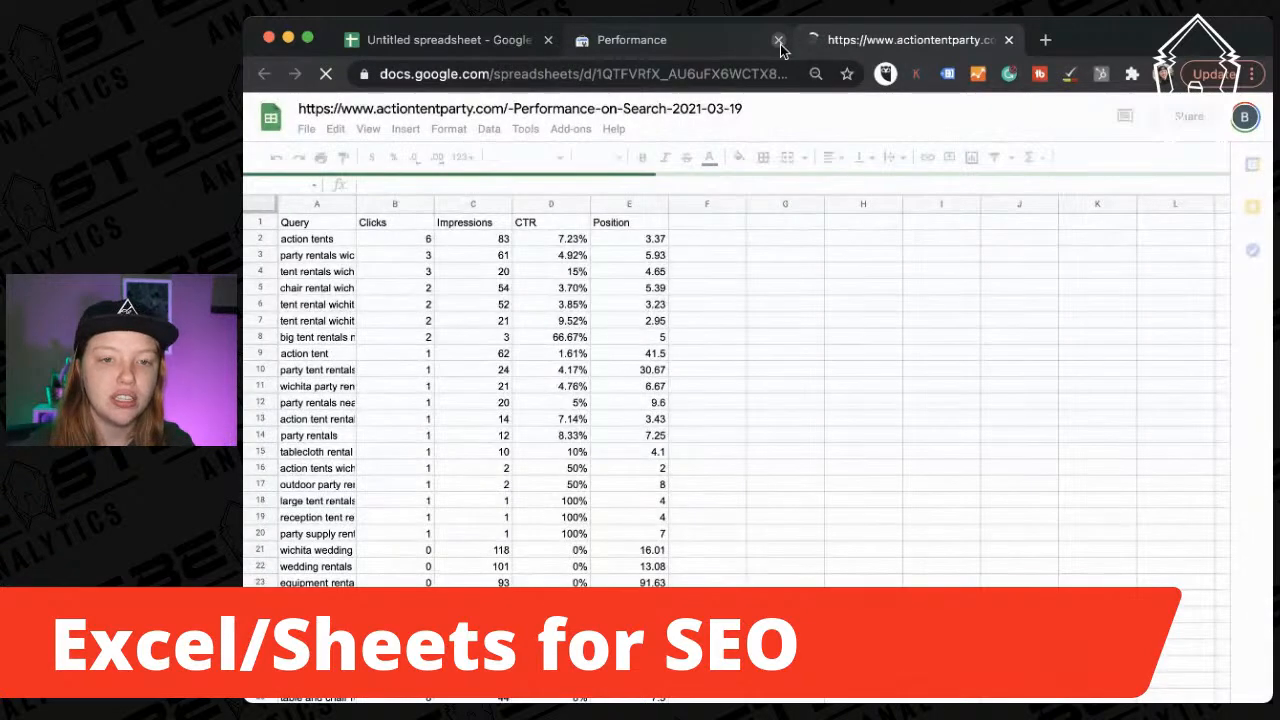
Close the Search Console tab and widen the Query column A so full queries show.
{"action": "left_click", "coordinate": [780, 44]}
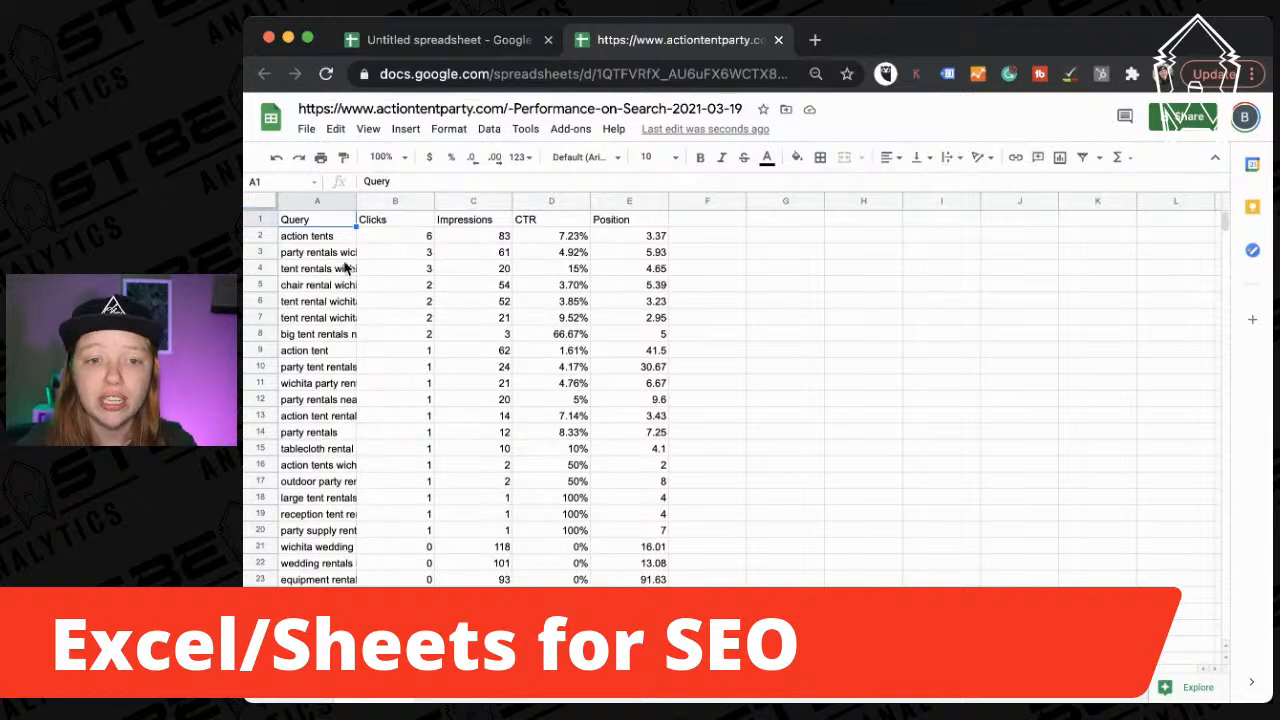
{"action": "left_click_drag", "start_coordinate": [356, 200], "coordinate": [467, 200]}
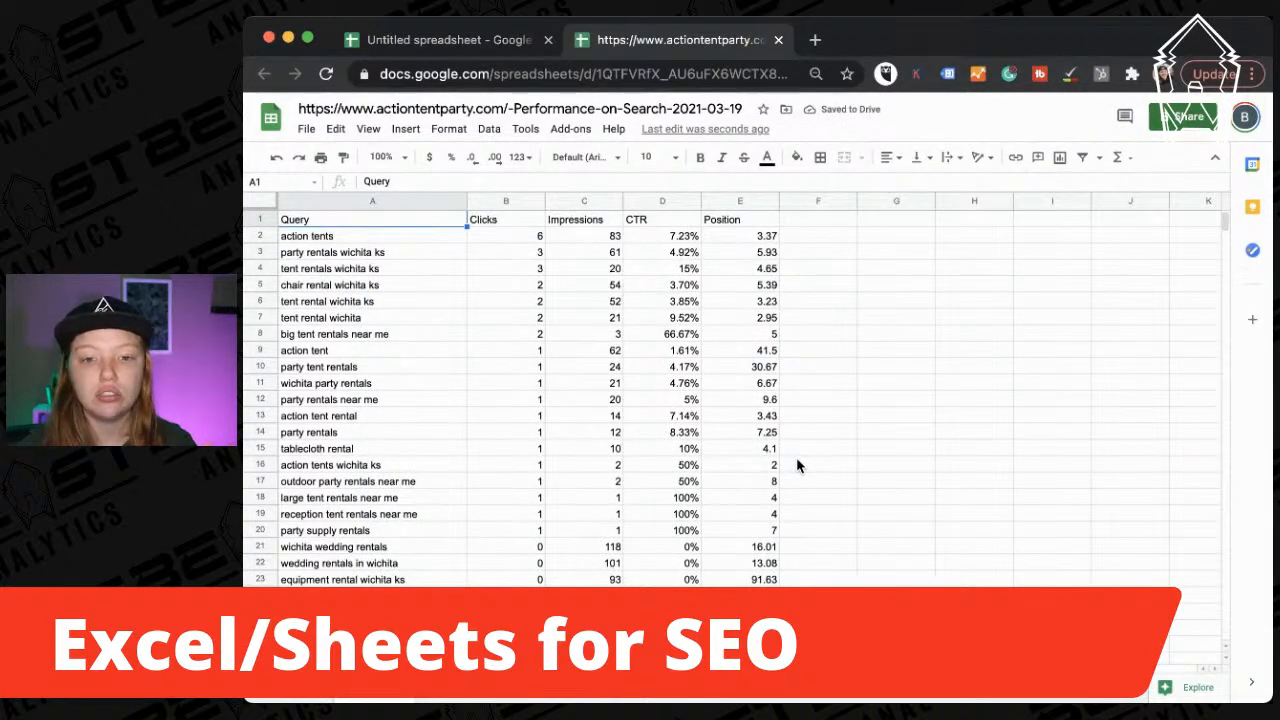
{"action": "scroll", "coordinate": [797, 462], "scroll_direction": "down", "scroll_amount": 20}
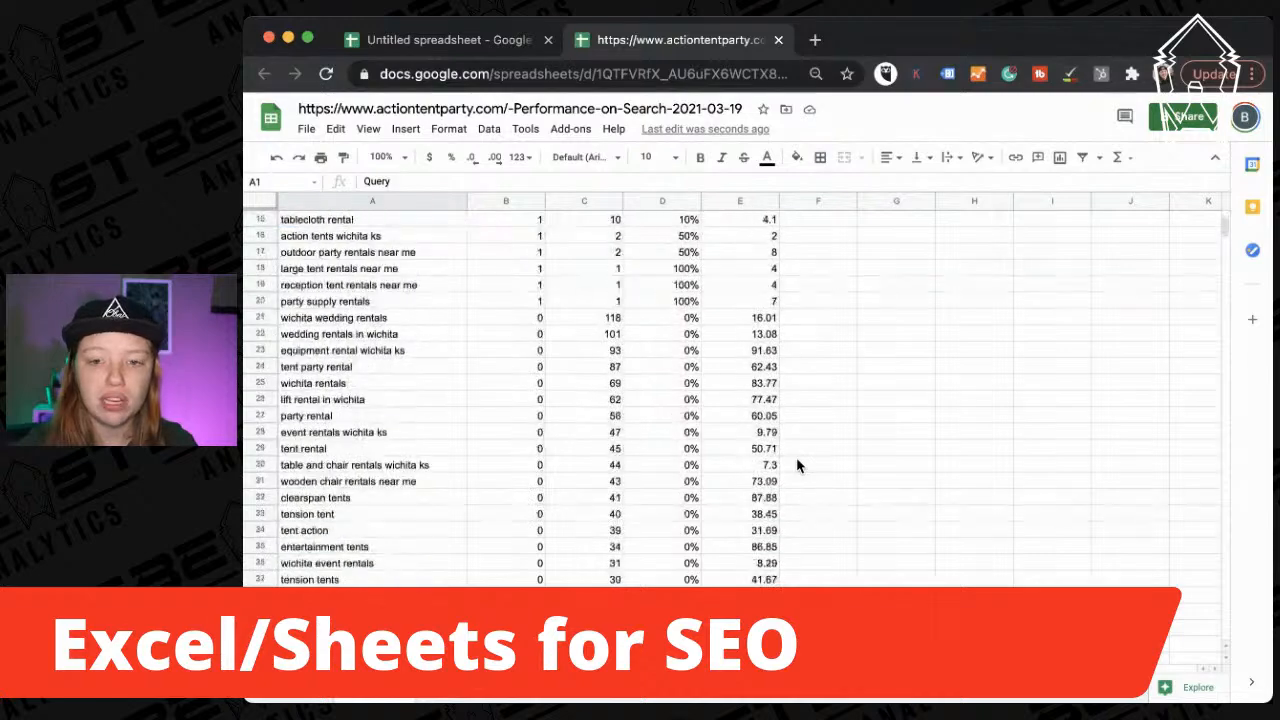
{"action": "scroll", "coordinate": [796, 465], "scroll_direction": "down", "scroll_amount": 20}
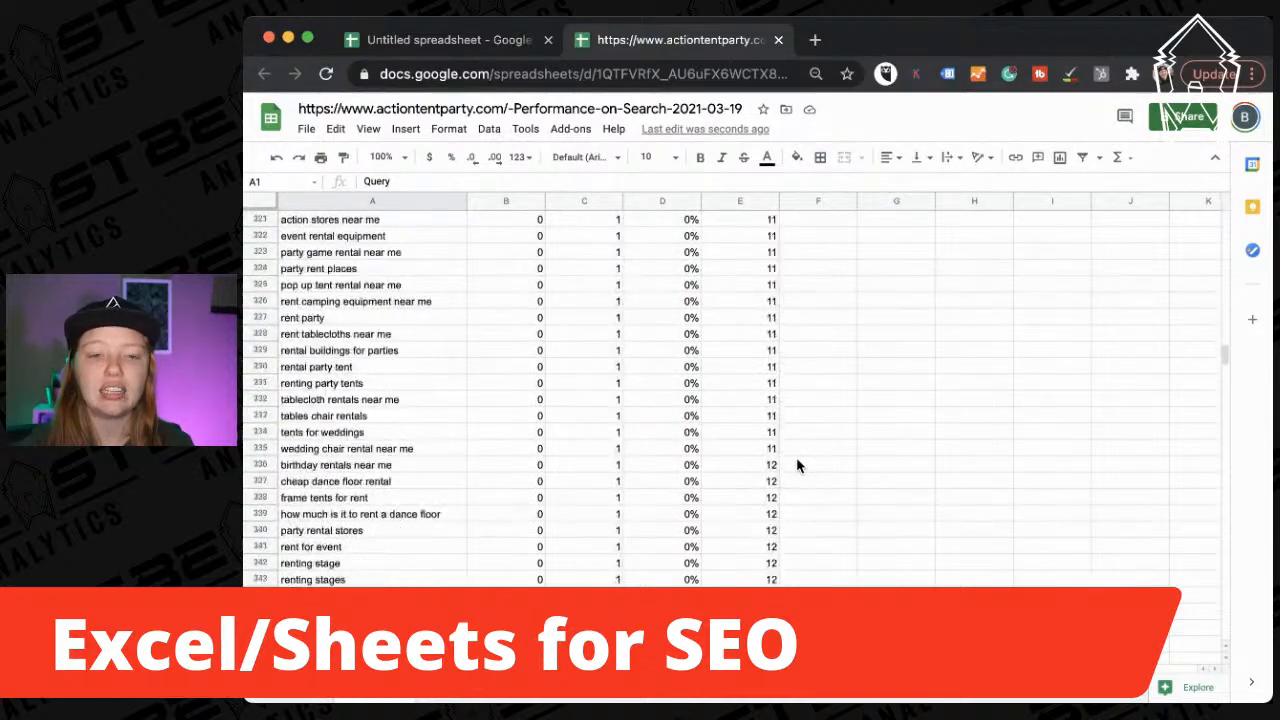
{"action": "scroll", "coordinate": [796, 465], "scroll_direction": "up", "scroll_amount": 20}
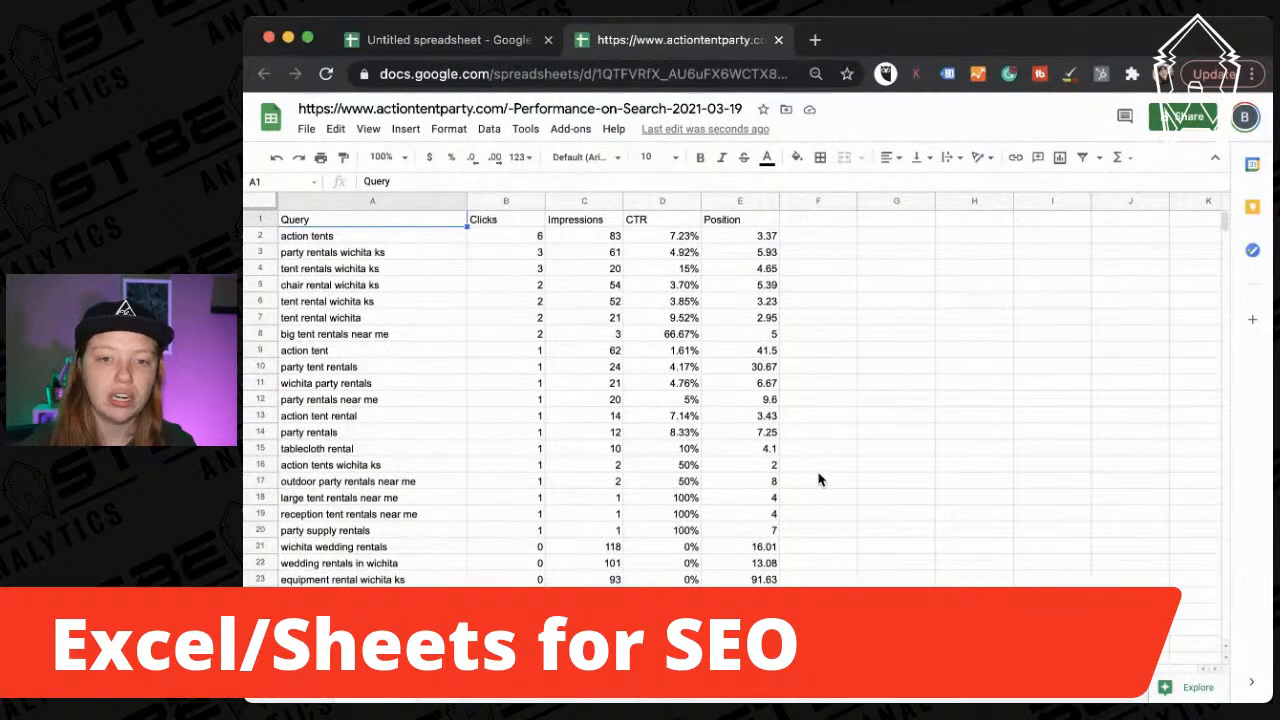
Select the whole sheet and look through the sorting and filtering options.
{"action": "left_click", "coordinate": [261, 201]}
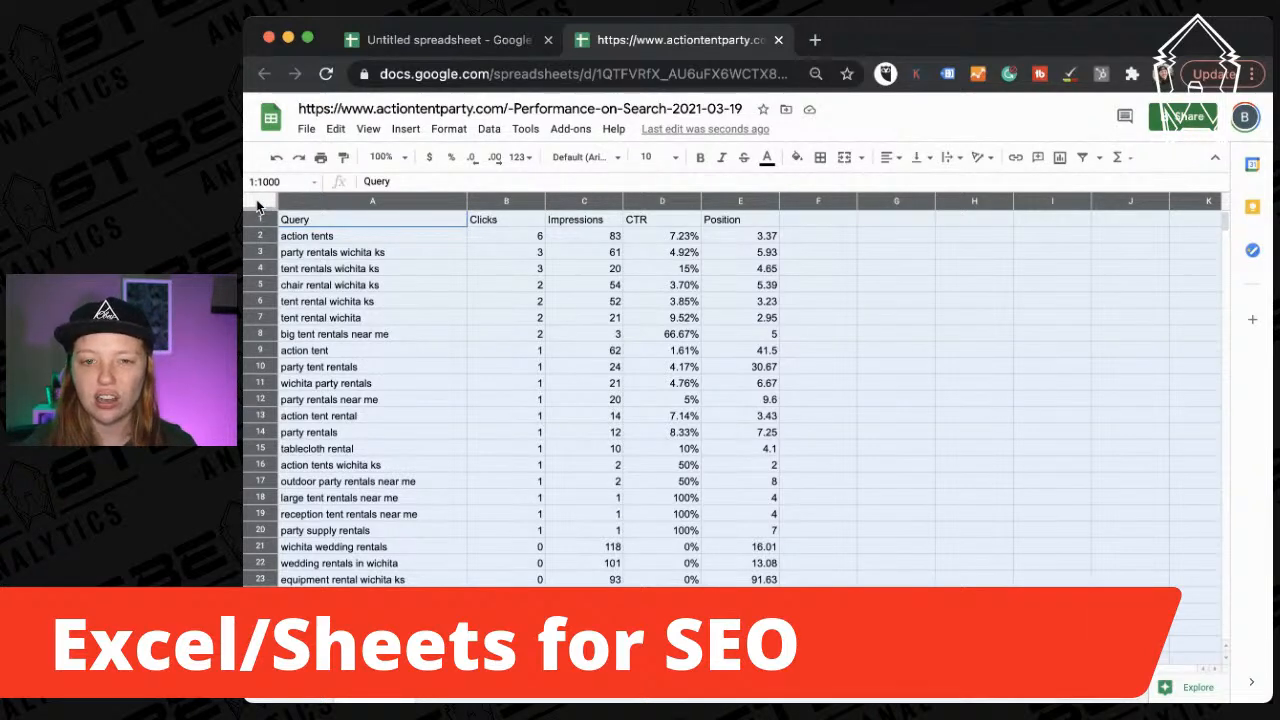
{"action": "left_click", "coordinate": [360, 252]}
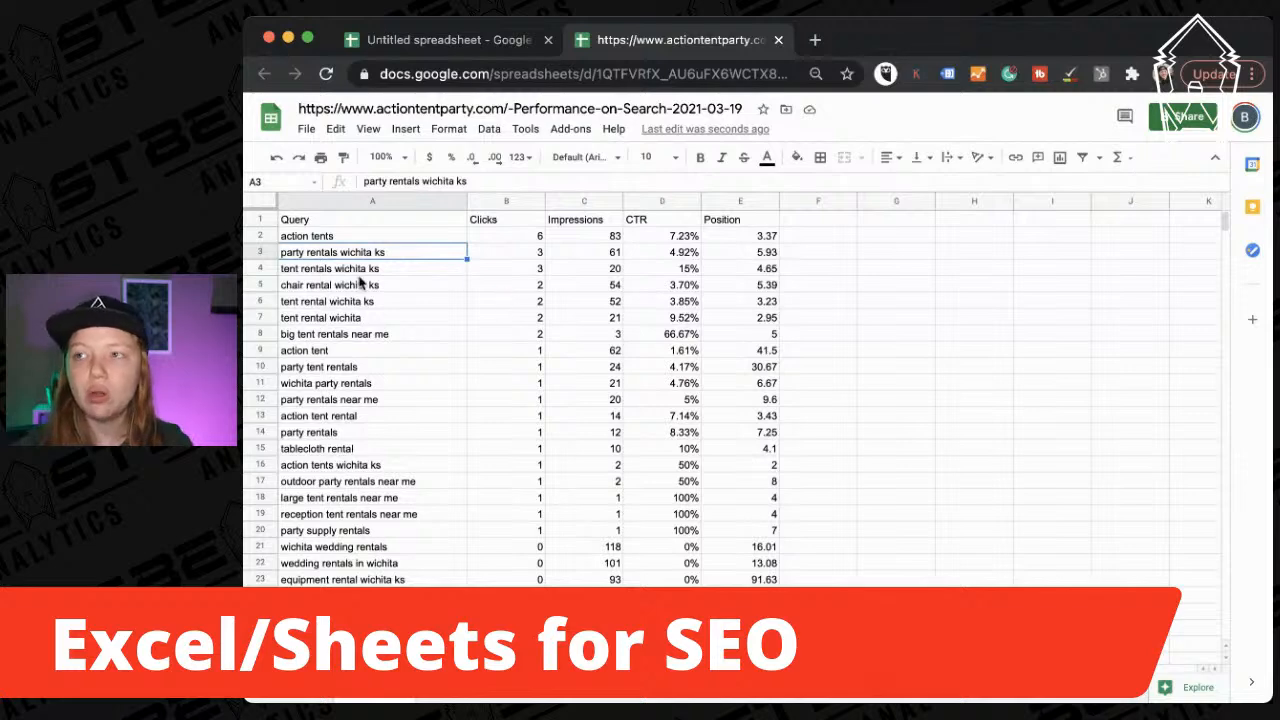
{"action": "left_click", "coordinate": [263, 203]}
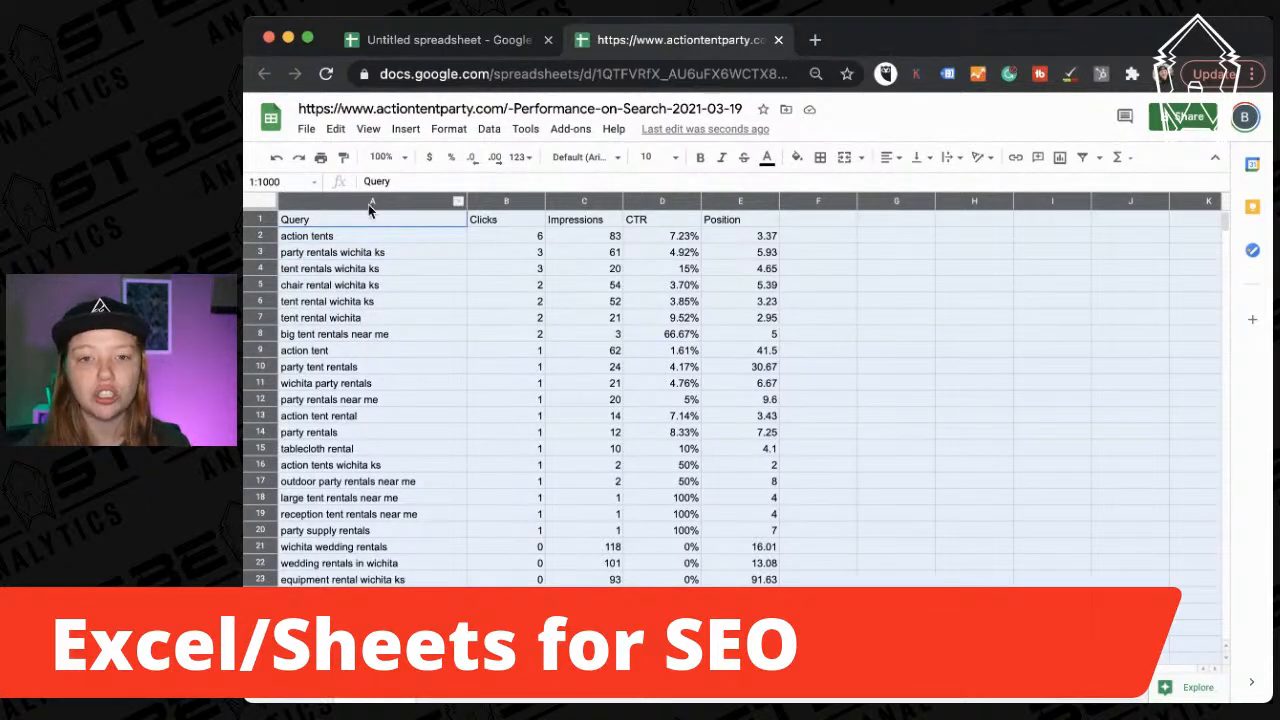
{"action": "left_click", "coordinate": [484, 131]}
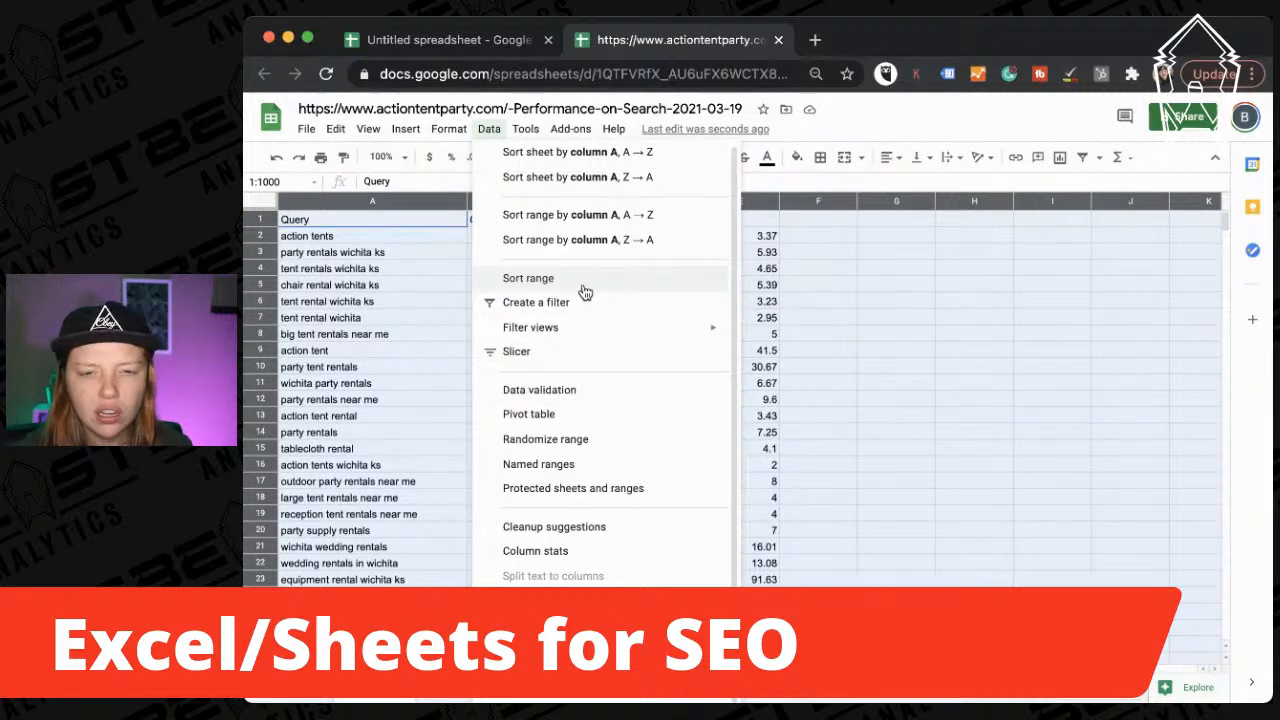
Start a conditional formatting rule from the Format menu, defaulting to Is not empty on A1:Z1000.
{"action": "mouse_move", "coordinate": [571, 335]}
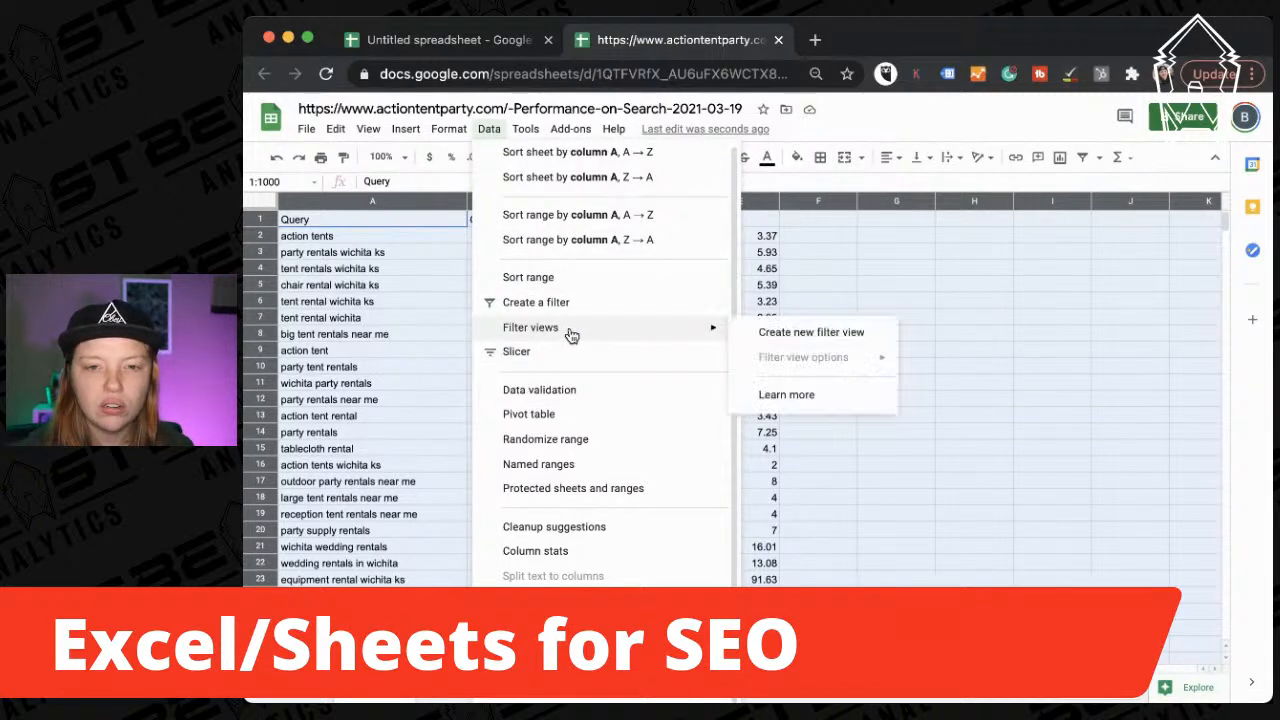
{"action": "left_click", "coordinate": [446, 129]}
{"action": "left_click", "coordinate": [447, 130]}
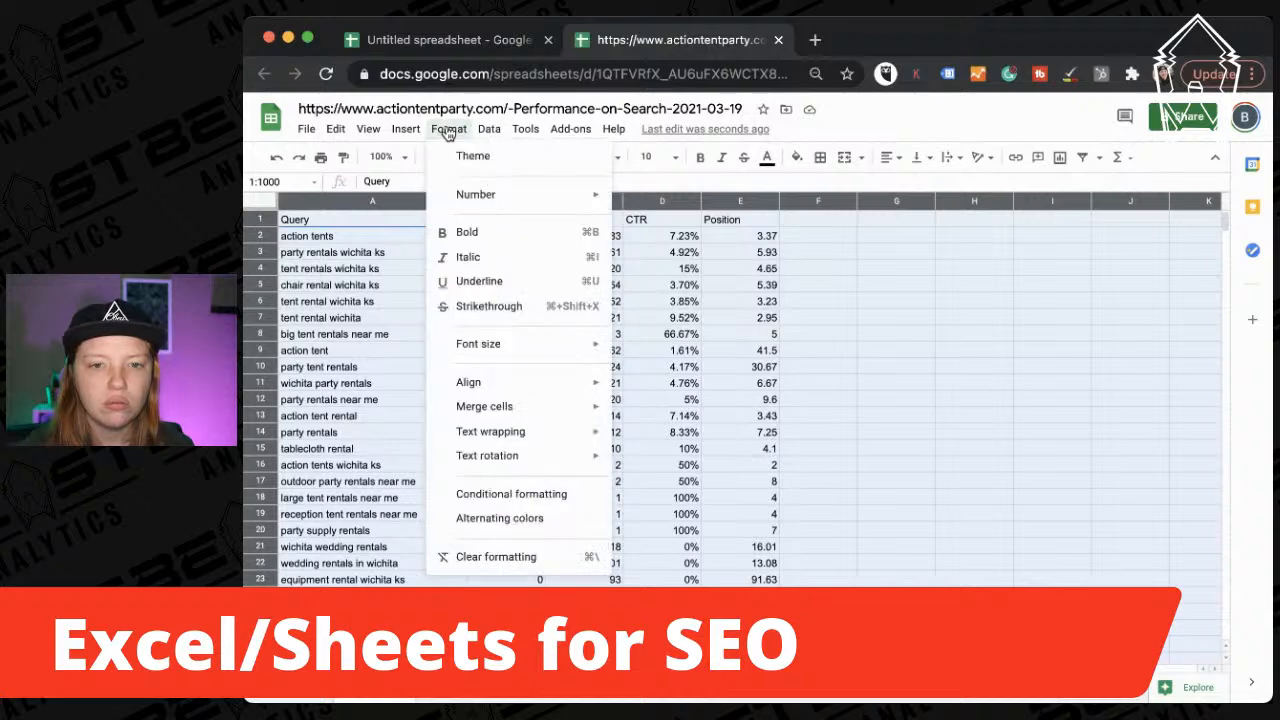
{"action": "left_click", "coordinate": [566, 494]}
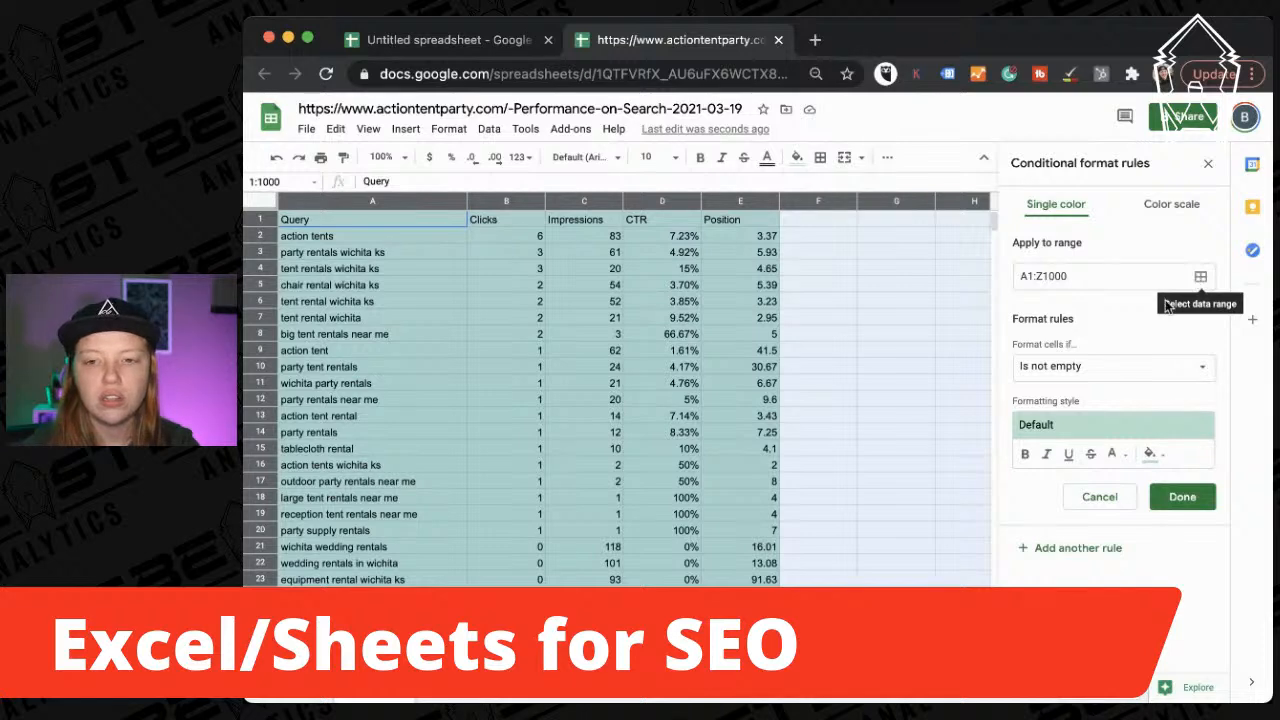
Limit the conditional rule's range to the CTR column D.
{"action": "left_click", "coordinate": [1108, 364]}
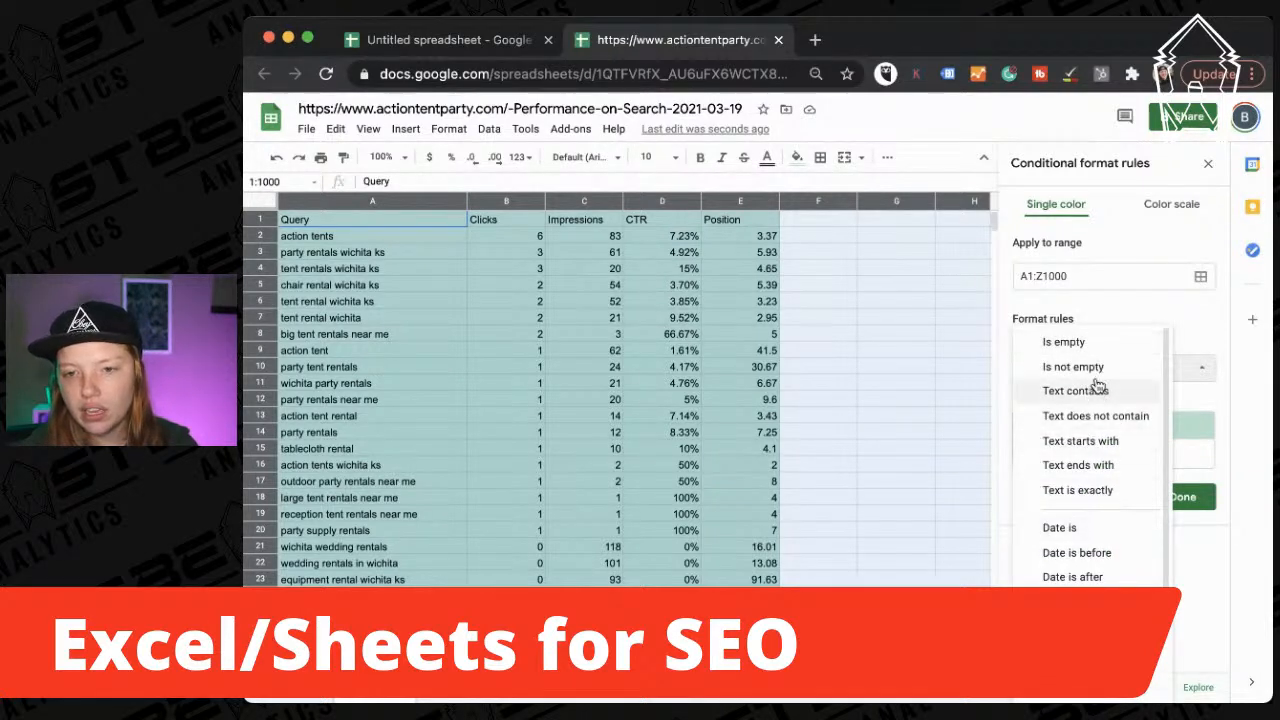
{"action": "left_click", "coordinate": [1100, 366]}
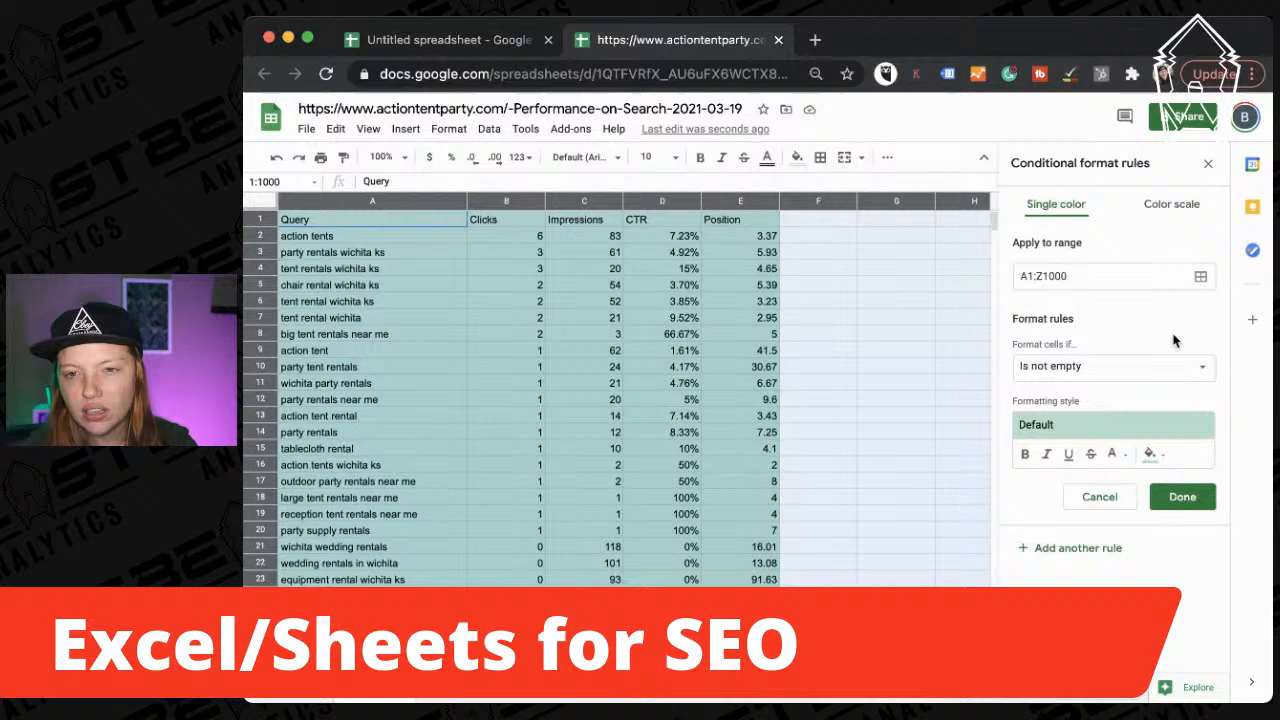
{"action": "left_click", "coordinate": [1200, 276]}
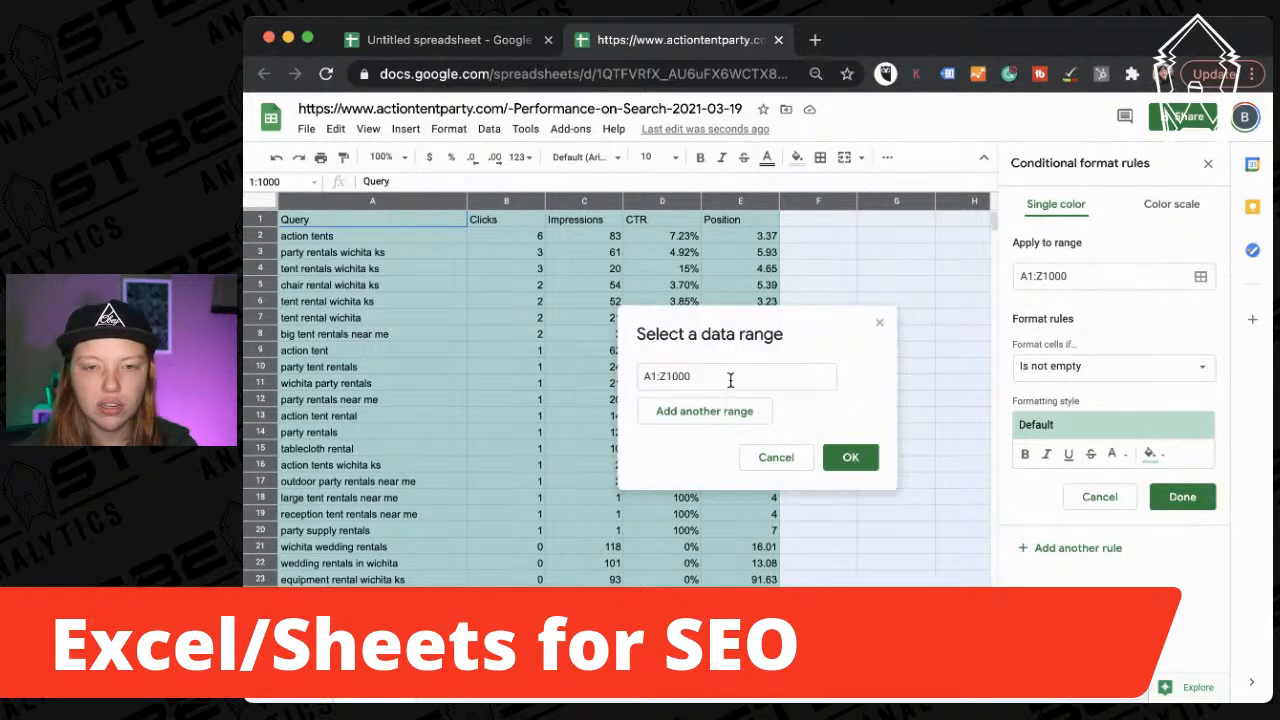
{"action": "left_click", "coordinate": [662, 204]}
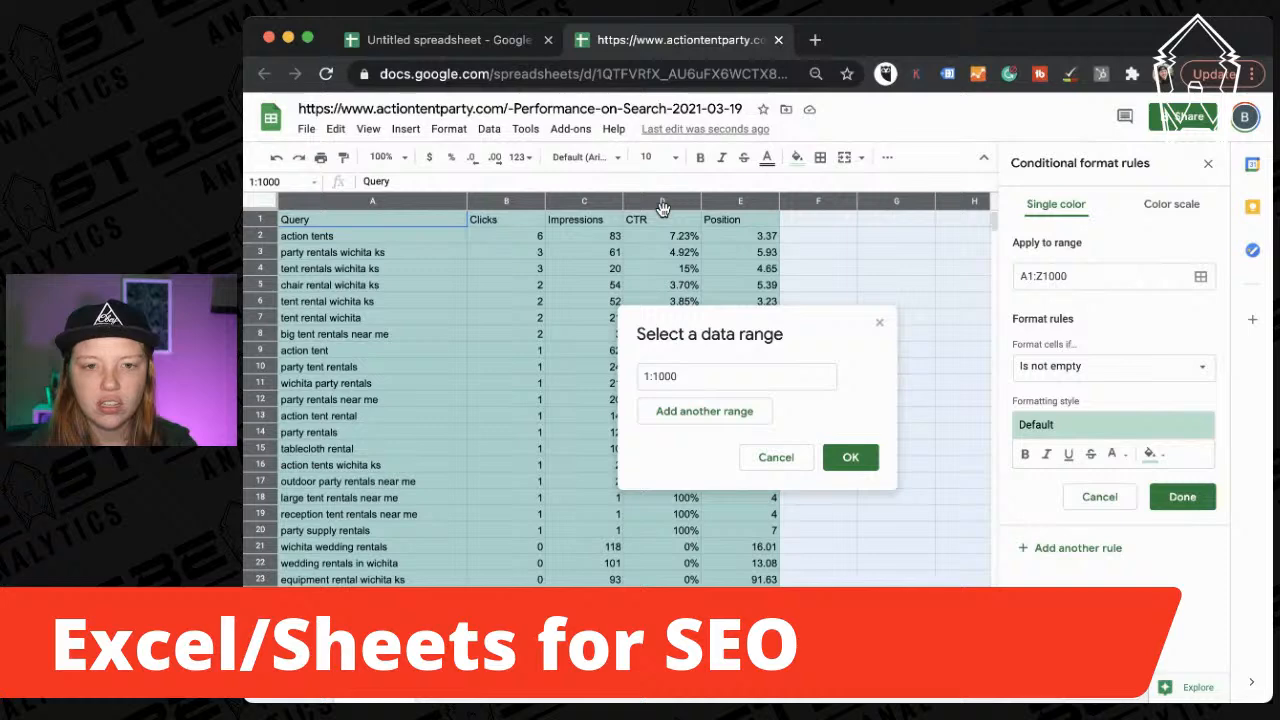
{"action": "left_click", "coordinate": [662, 204]}
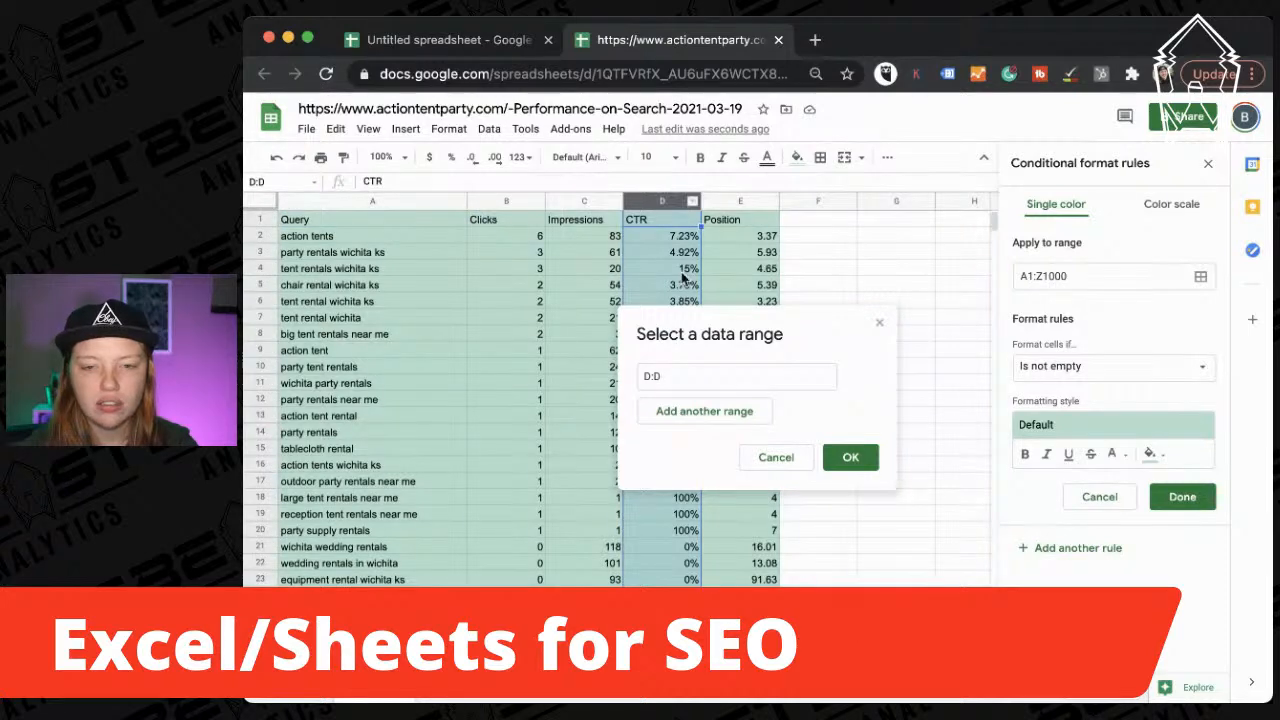
{"action": "left_click", "coordinate": [848, 456]}
Set the rule's condition to Less than 4 and save it.
{"action": "left_click", "coordinate": [1057, 368]}
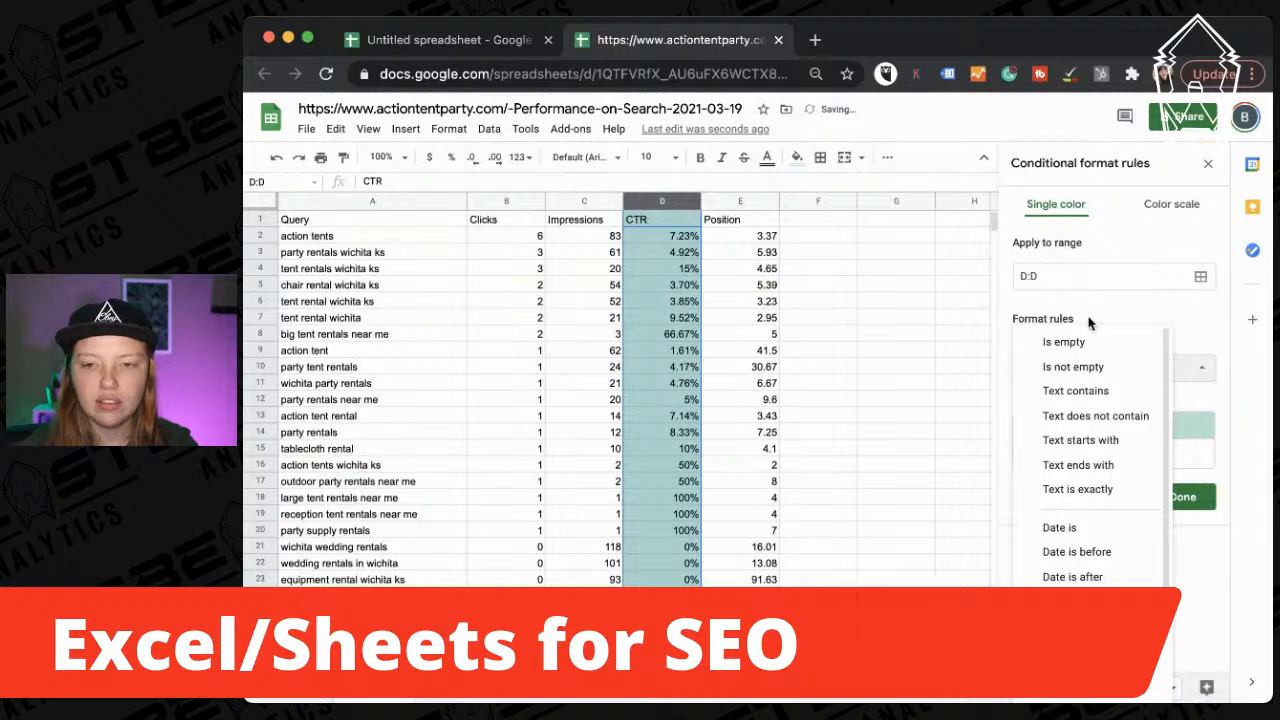
{"action": "scroll", "coordinate": [1097, 530], "scroll_direction": "down", "scroll_amount": 2}
{"action": "left_click", "coordinate": [1090, 560]}
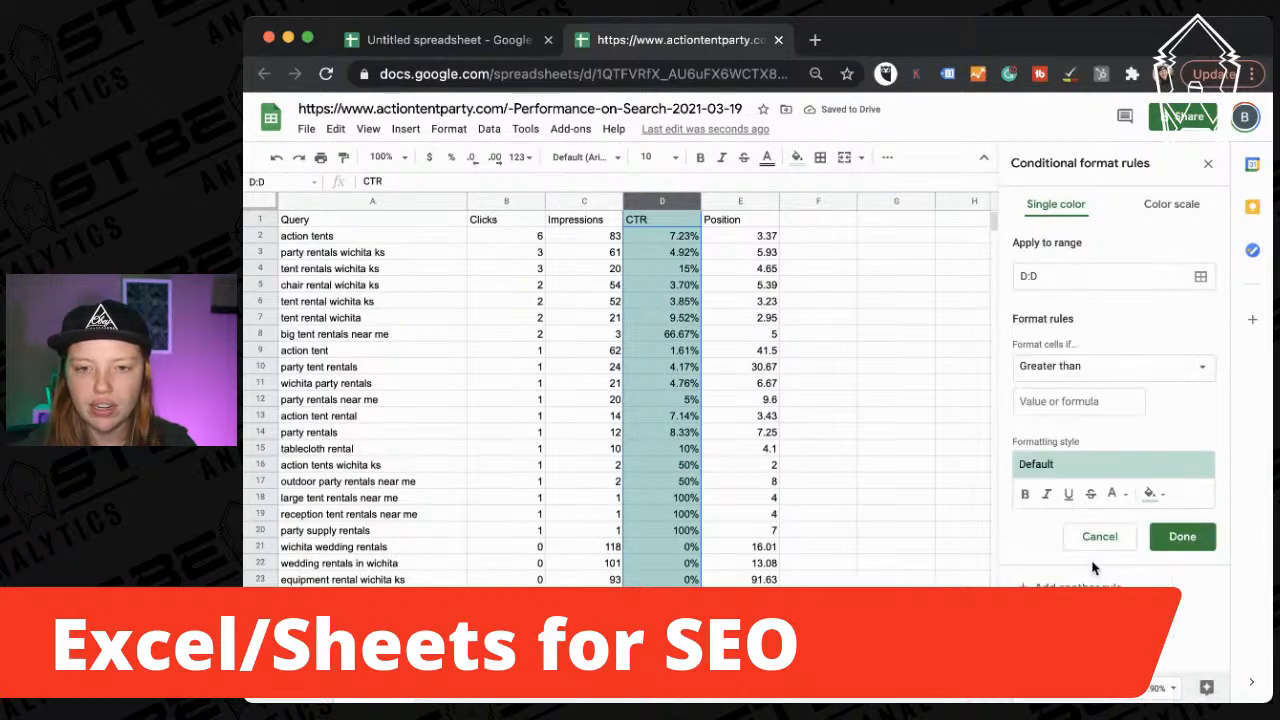
{"action": "left_click", "coordinate": [1083, 364]}
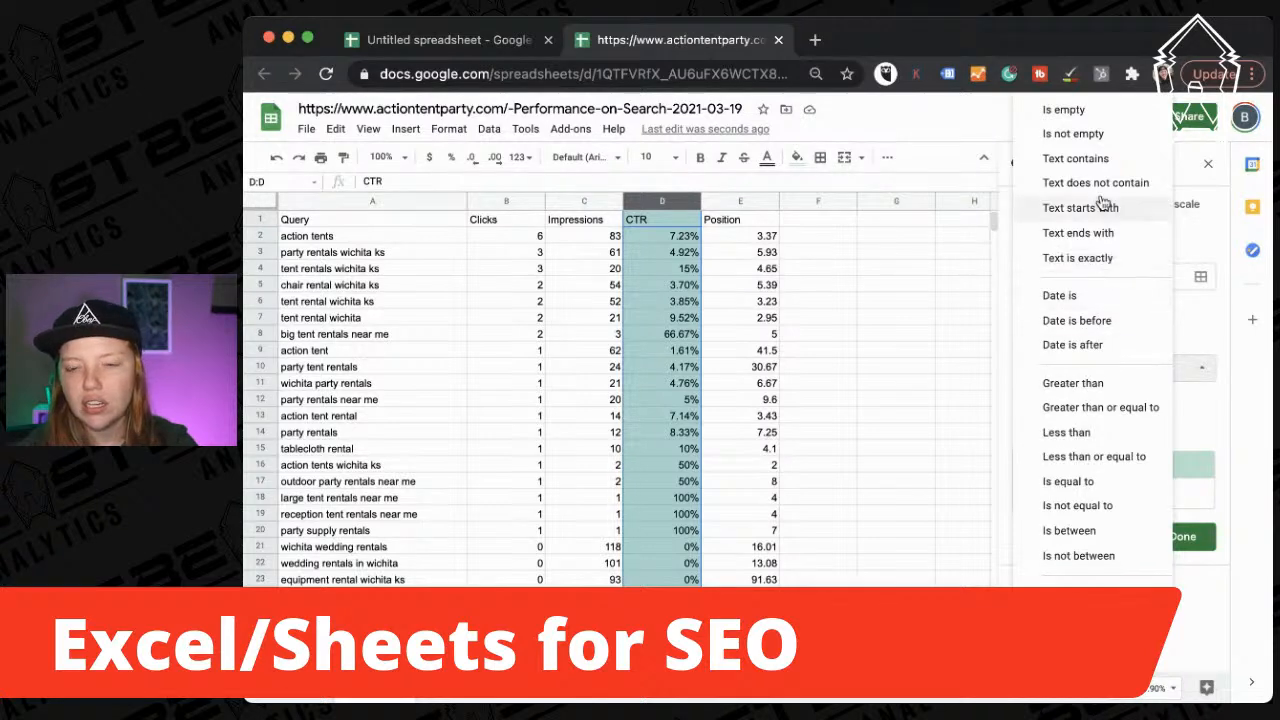
{"action": "left_click", "coordinate": [1107, 429]}
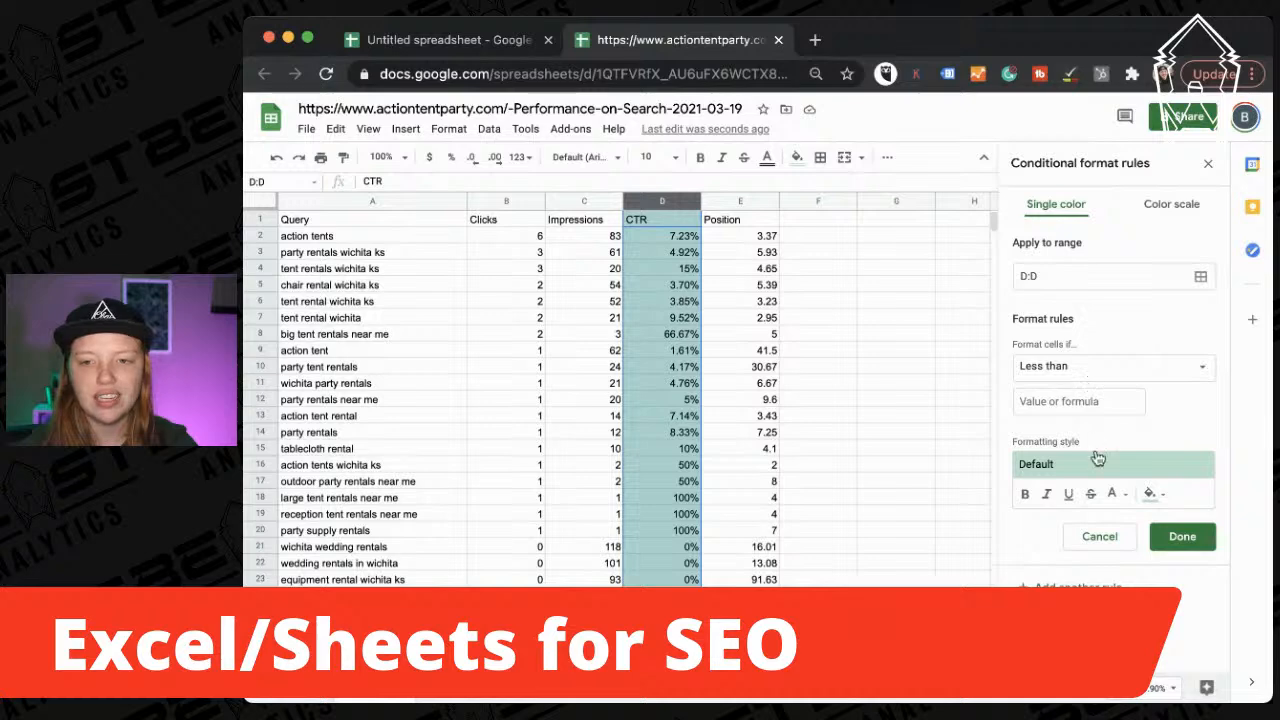
{"action": "left_click", "coordinate": [1066, 400]}
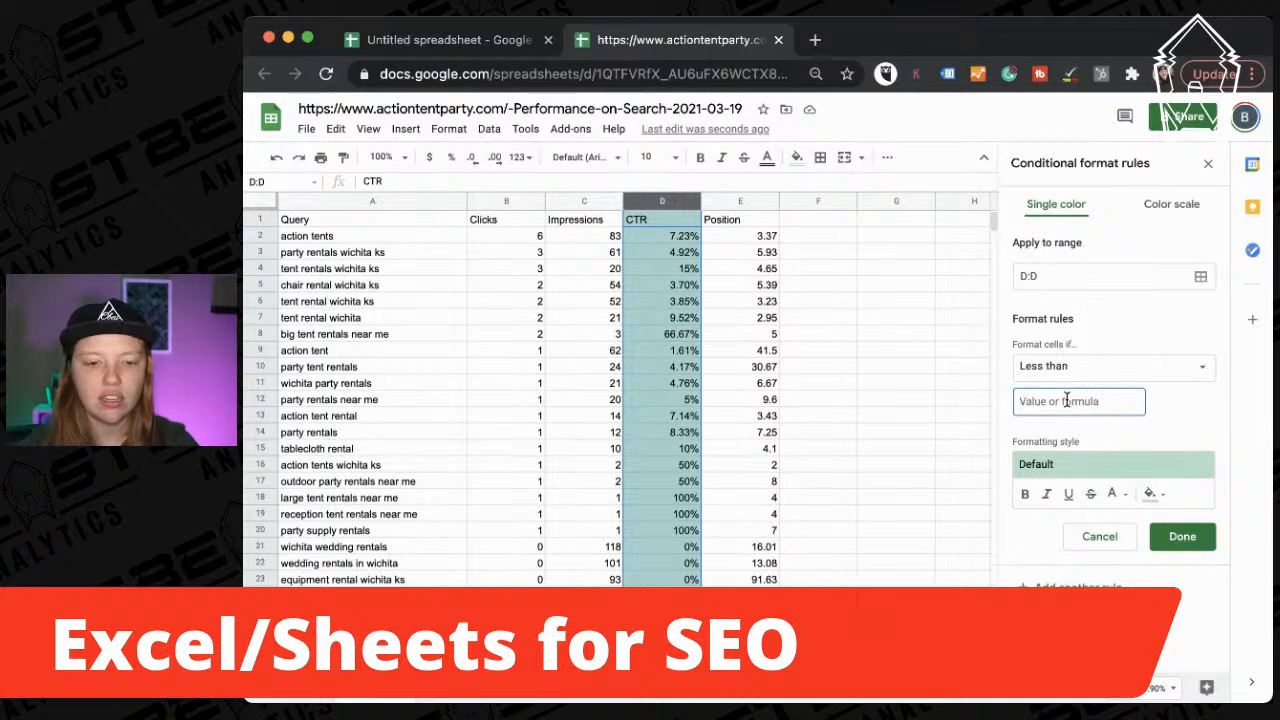
{"action": "type", "text": "4"}
{"action": "left_click", "coordinate": [1183, 532]}
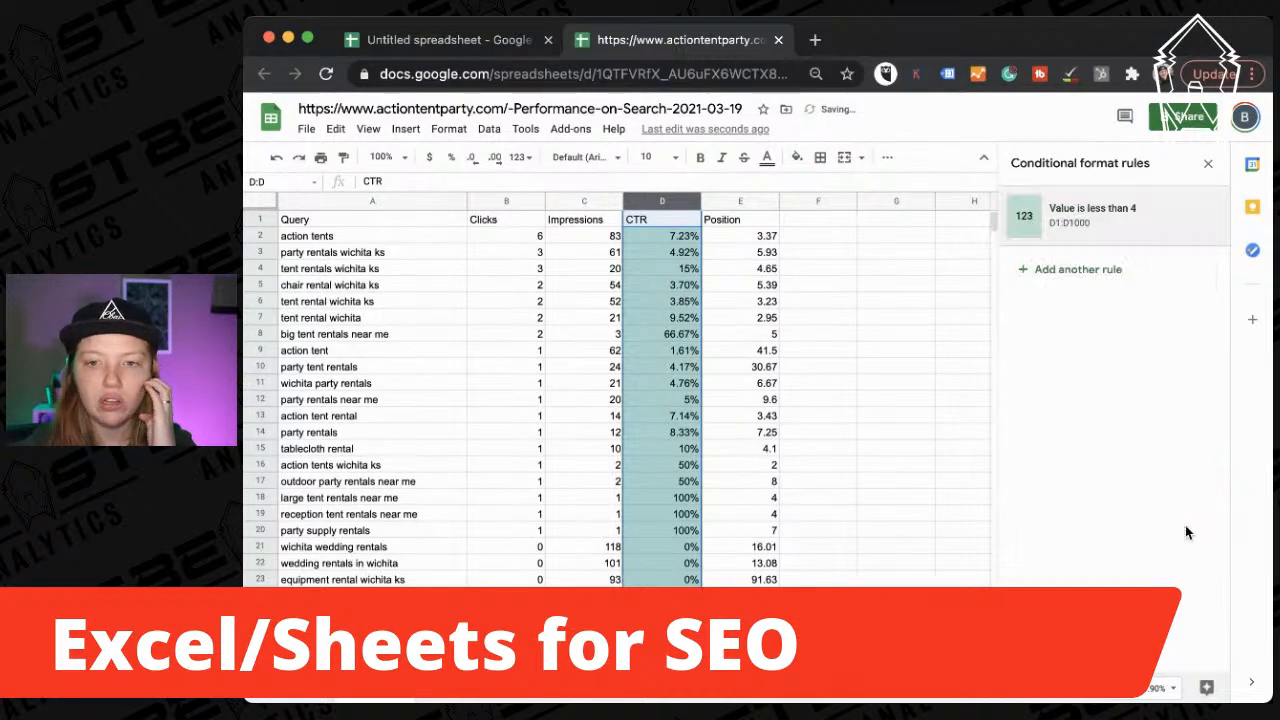
Reopen the rule and change its threshold to 4%.
{"action": "left_click", "coordinate": [1112, 230]}
{"action": "left_click", "coordinate": [1074, 408]}
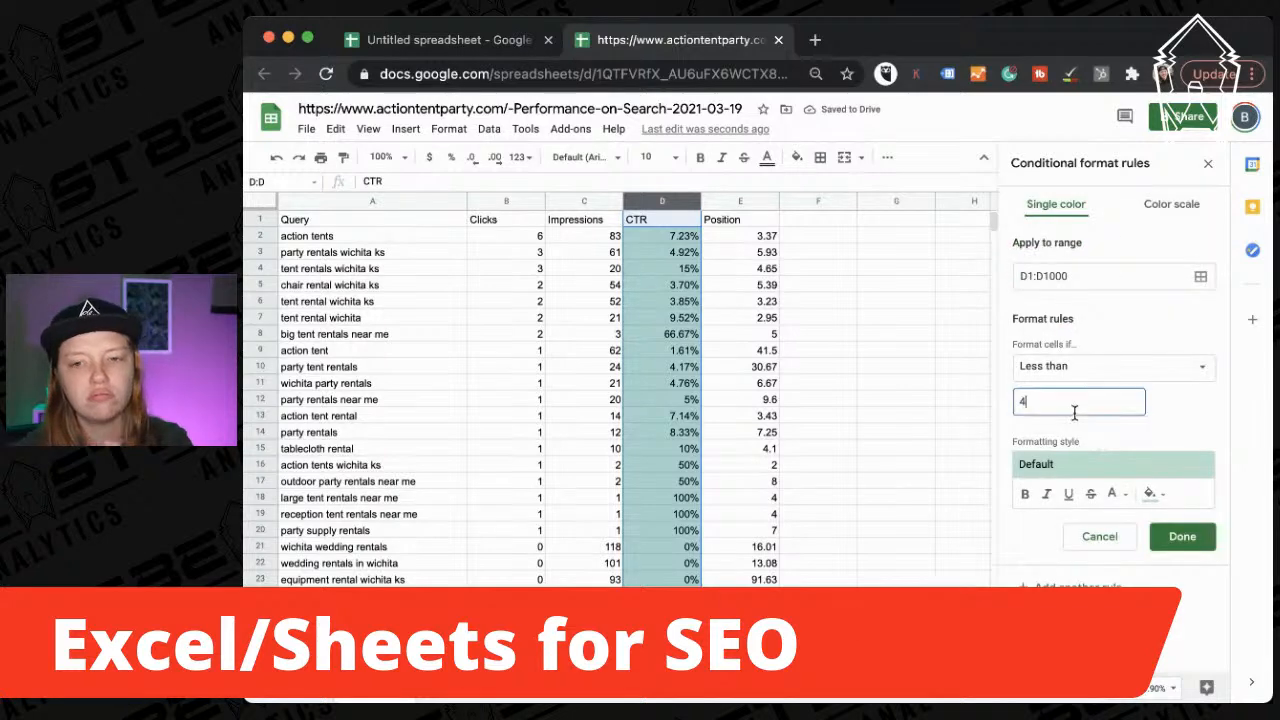
{"action": "type", "text": "%"}
{"action": "left_click", "coordinate": [1152, 438]}
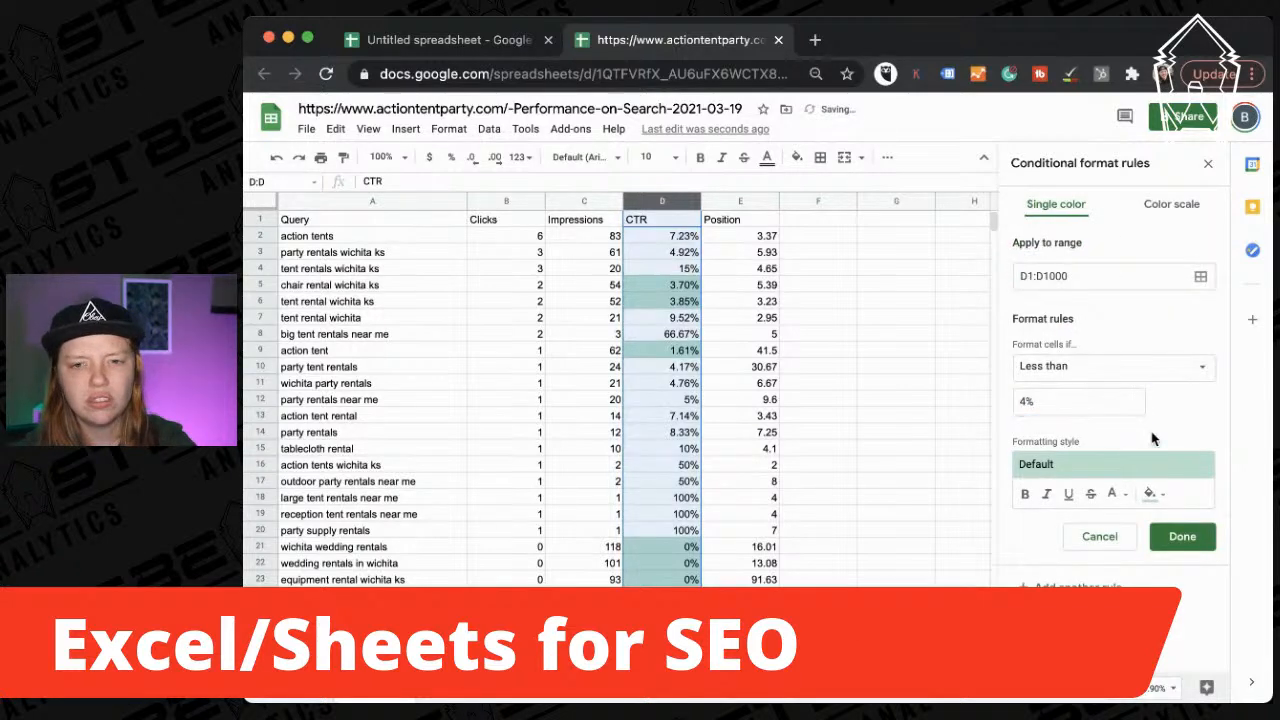
{"action": "scroll", "coordinate": [640, 400], "scroll_direction": "down", "scroll_amount": 5}
{"action": "scroll", "coordinate": [640, 400], "scroll_direction": "up", "scroll_amount": 5}
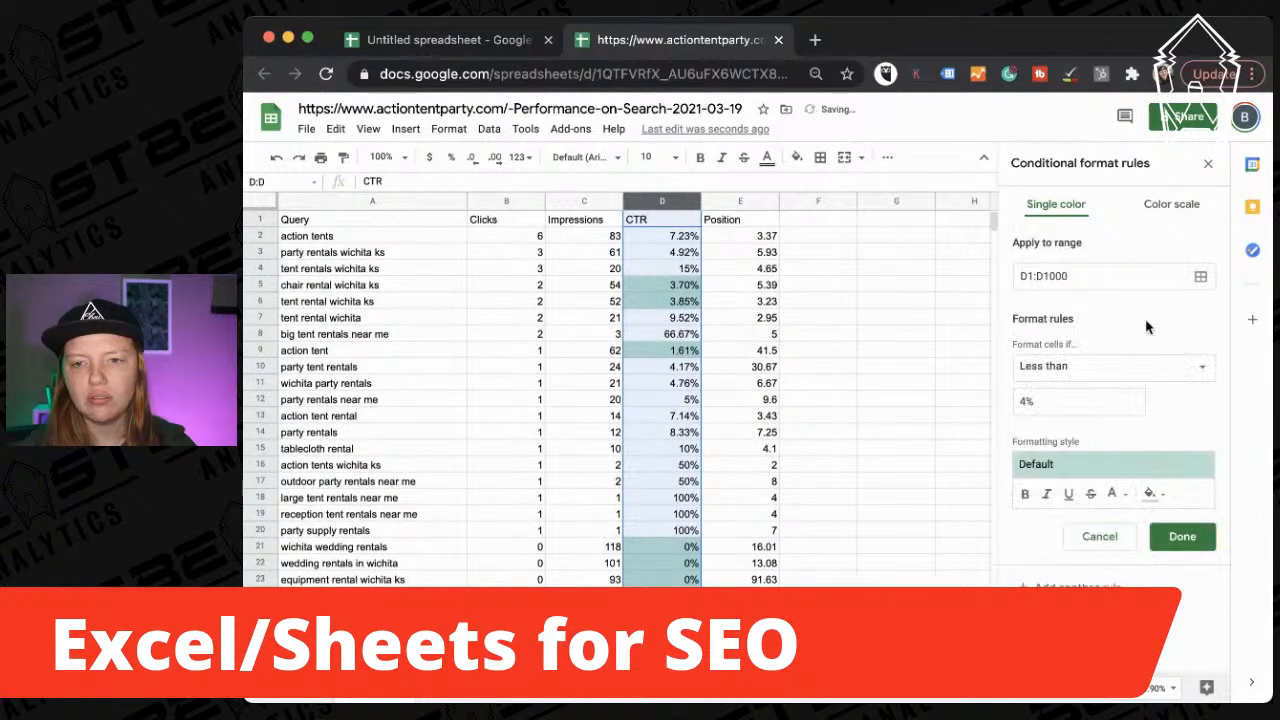
Try a colour scale on the CTR column, then delete that rule and add another rule.
{"action": "left_click", "coordinate": [1180, 206]}
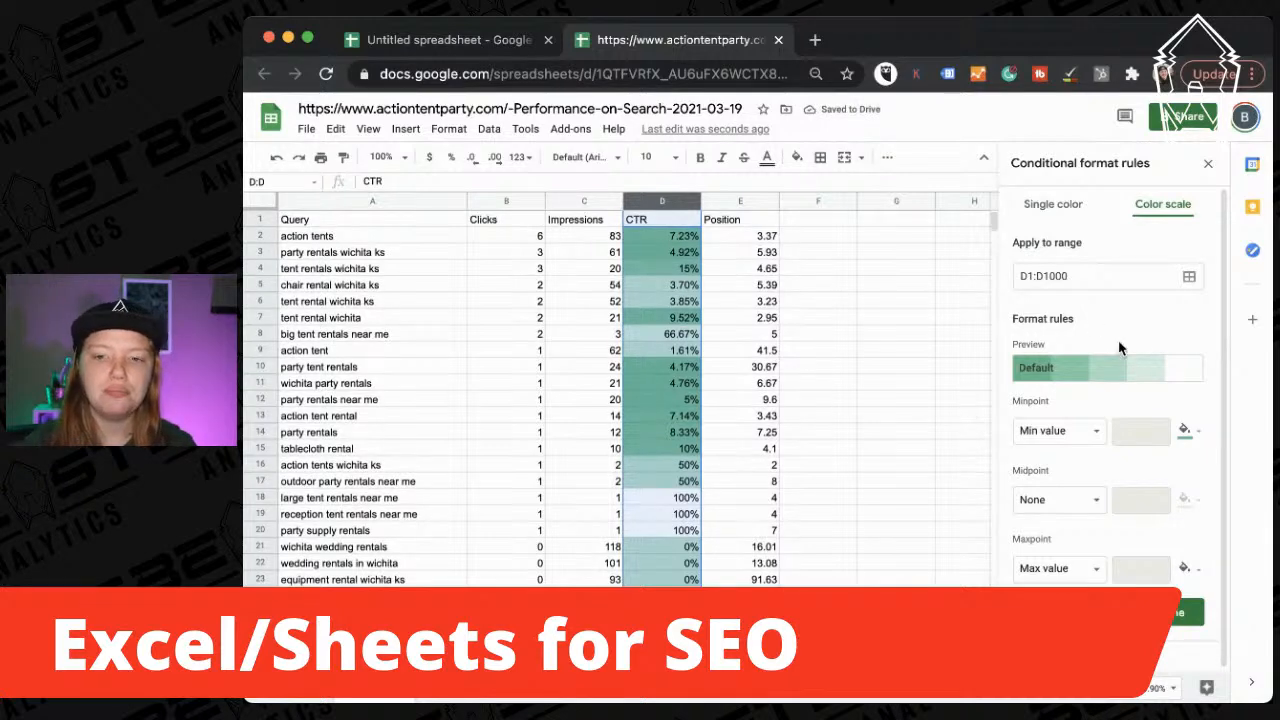
{"action": "scroll", "coordinate": [1125, 284], "scroll_direction": "down", "scroll_amount": 1}
{"action": "left_click", "coordinate": [1166, 612]}
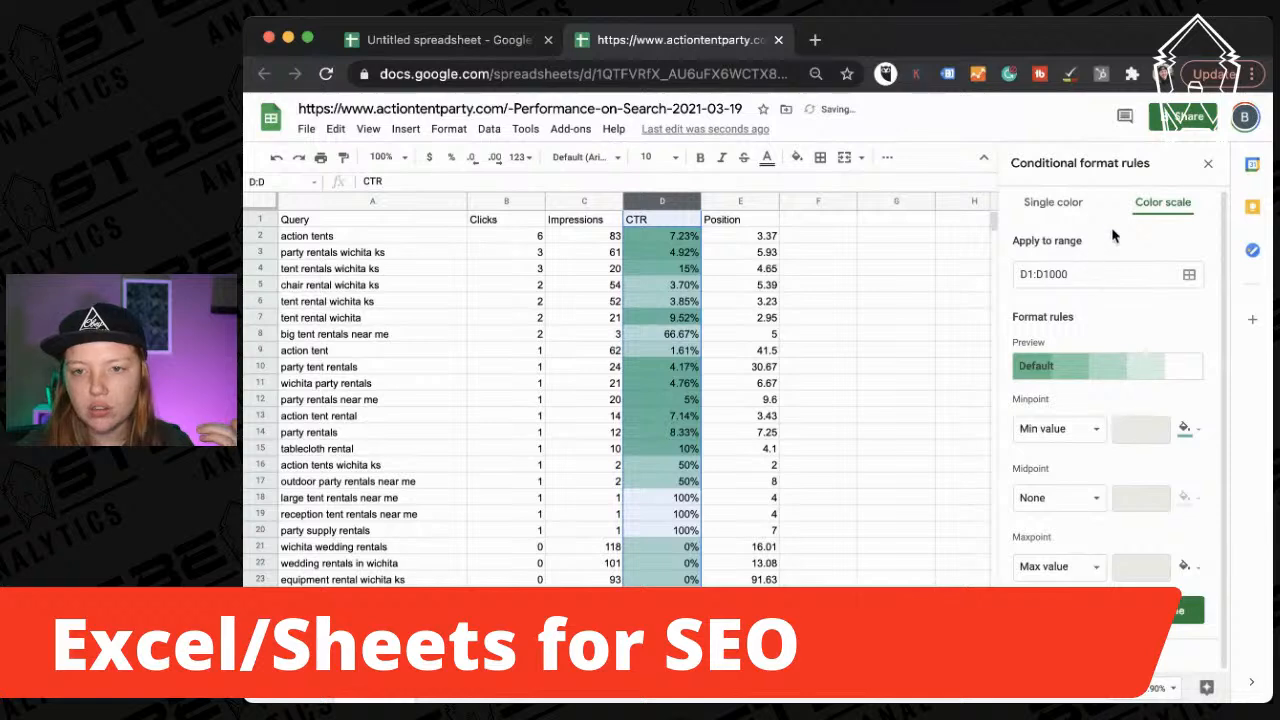
{"action": "left_click", "coordinate": [1062, 200]}
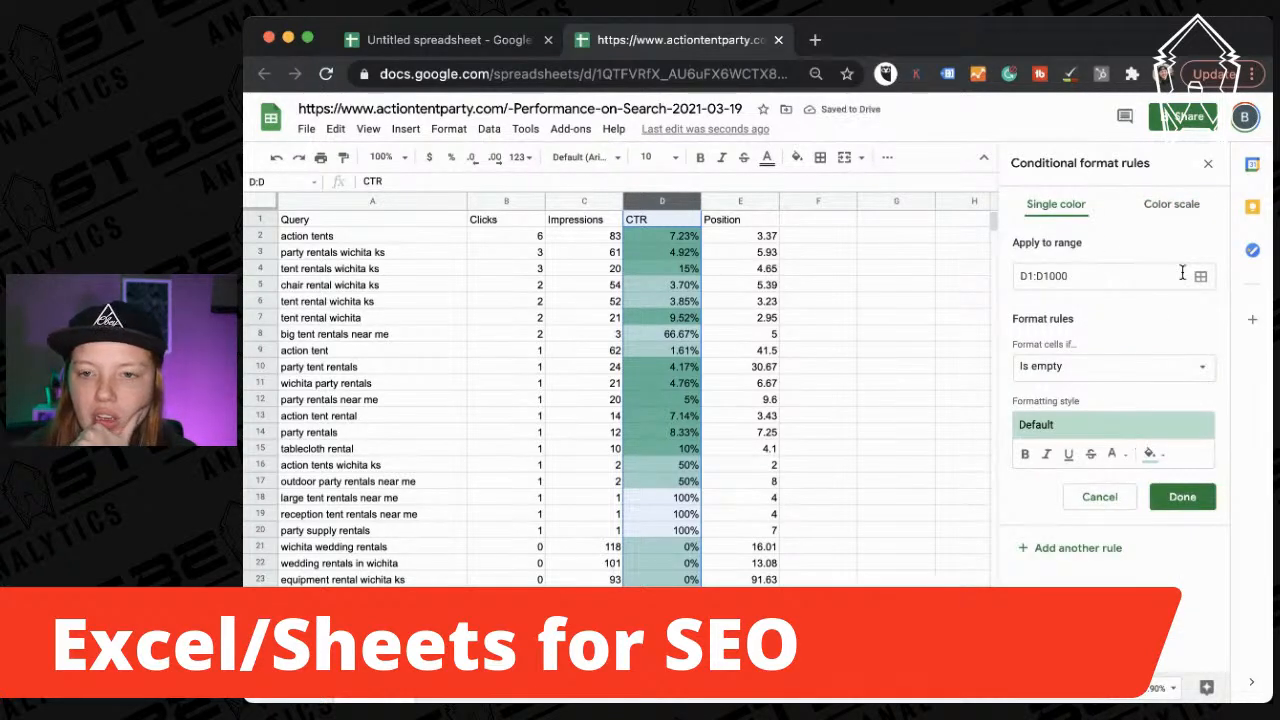
{"action": "left_click", "coordinate": [1168, 206]}
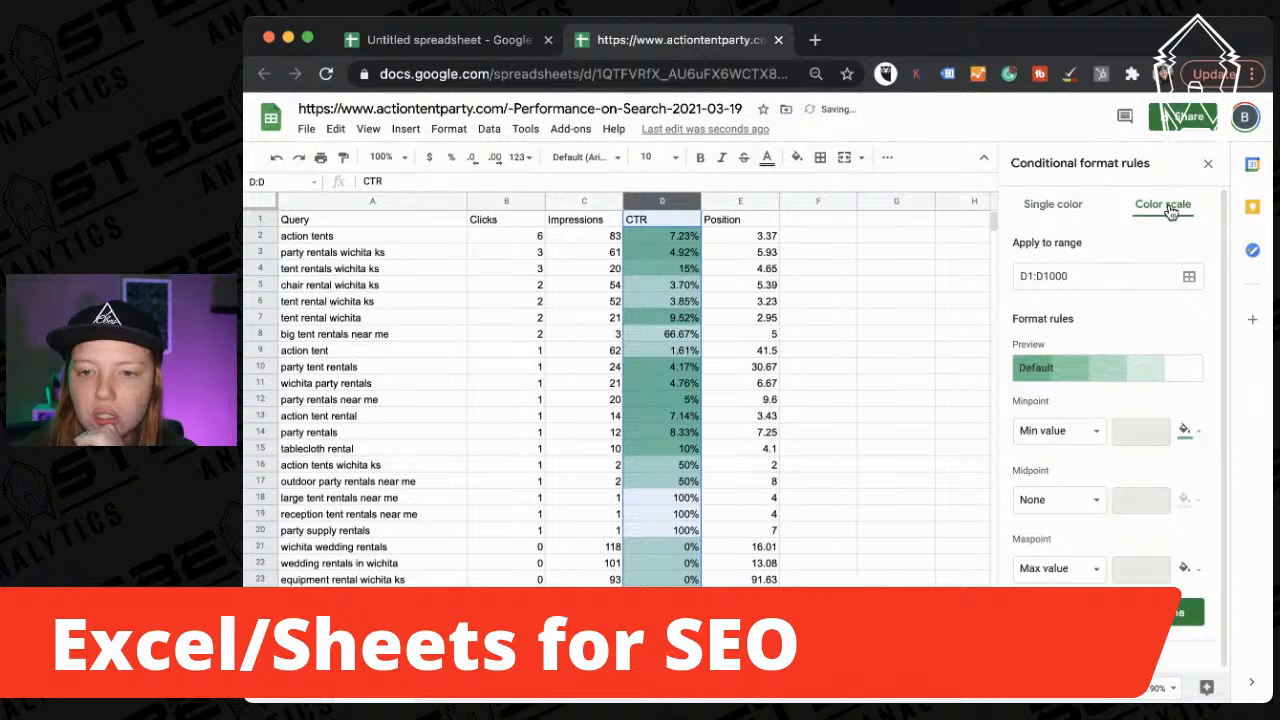
{"action": "left_click", "coordinate": [1185, 612]}
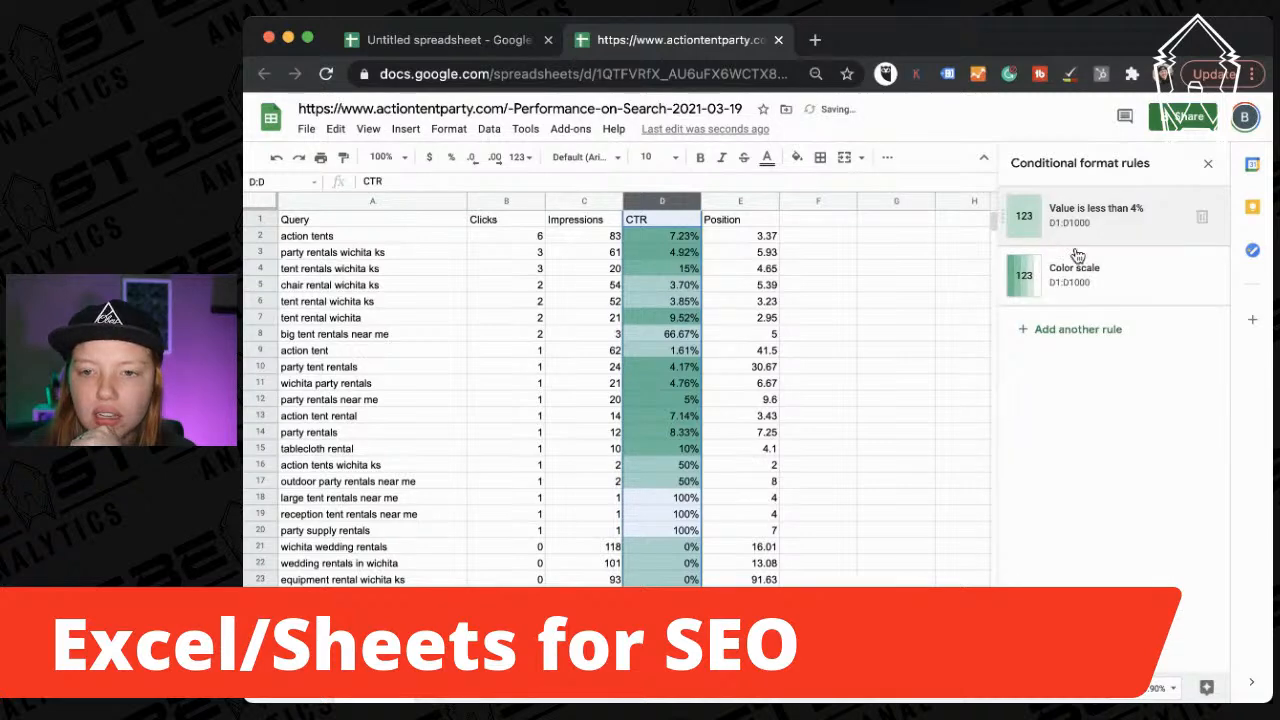
{"action": "left_click", "coordinate": [1202, 277]}
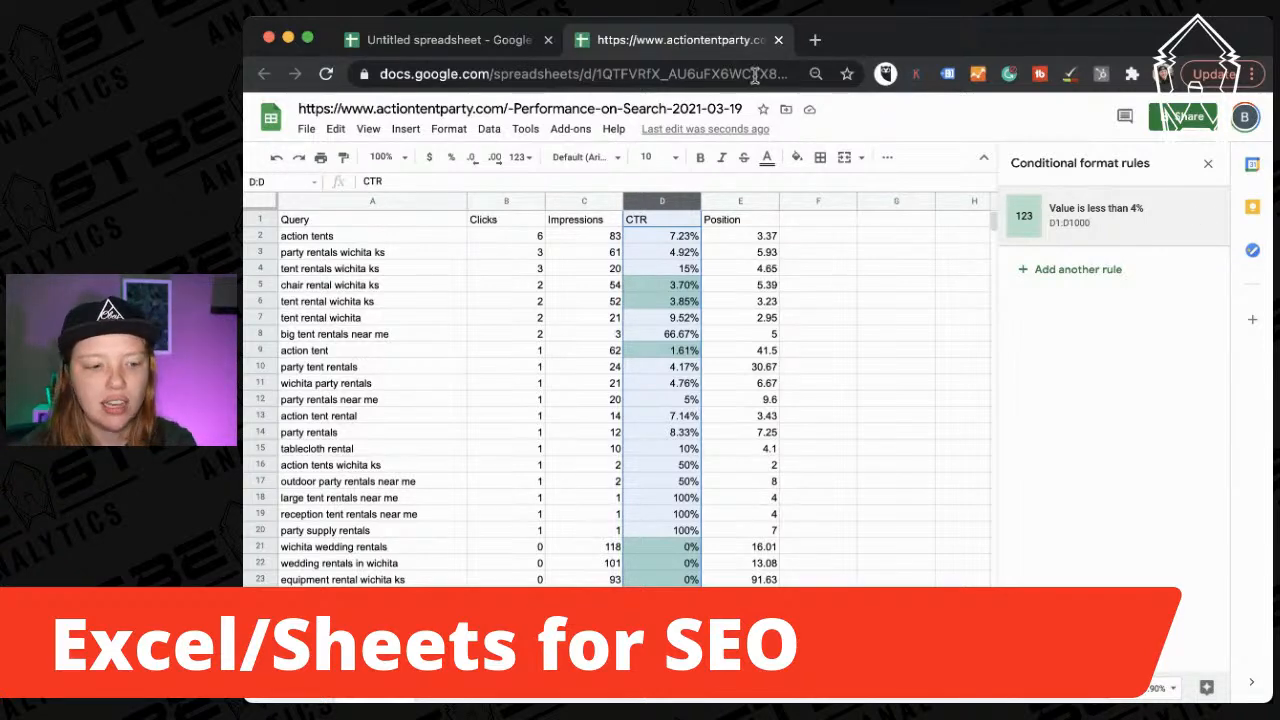
{"action": "left_click", "coordinate": [1070, 269]}
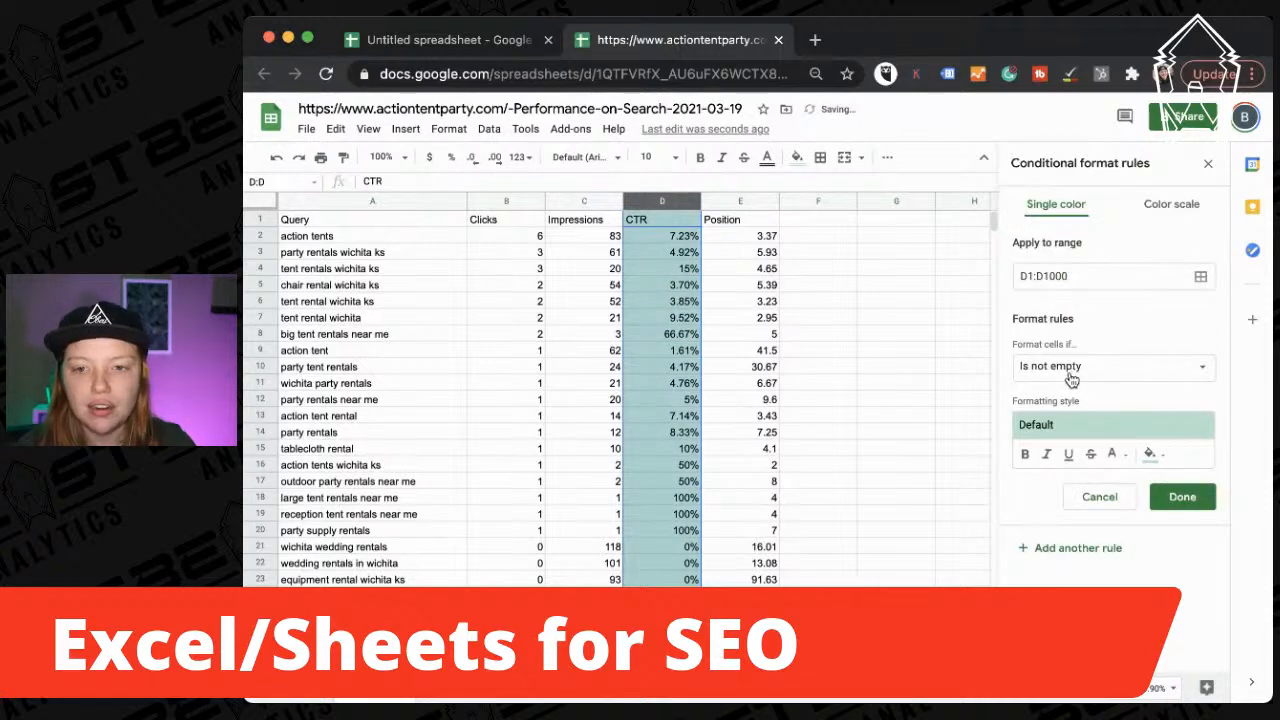
Set the new rule's condition to Greater than 50 for the Impressions column.
{"action": "left_click", "coordinate": [583, 203]}
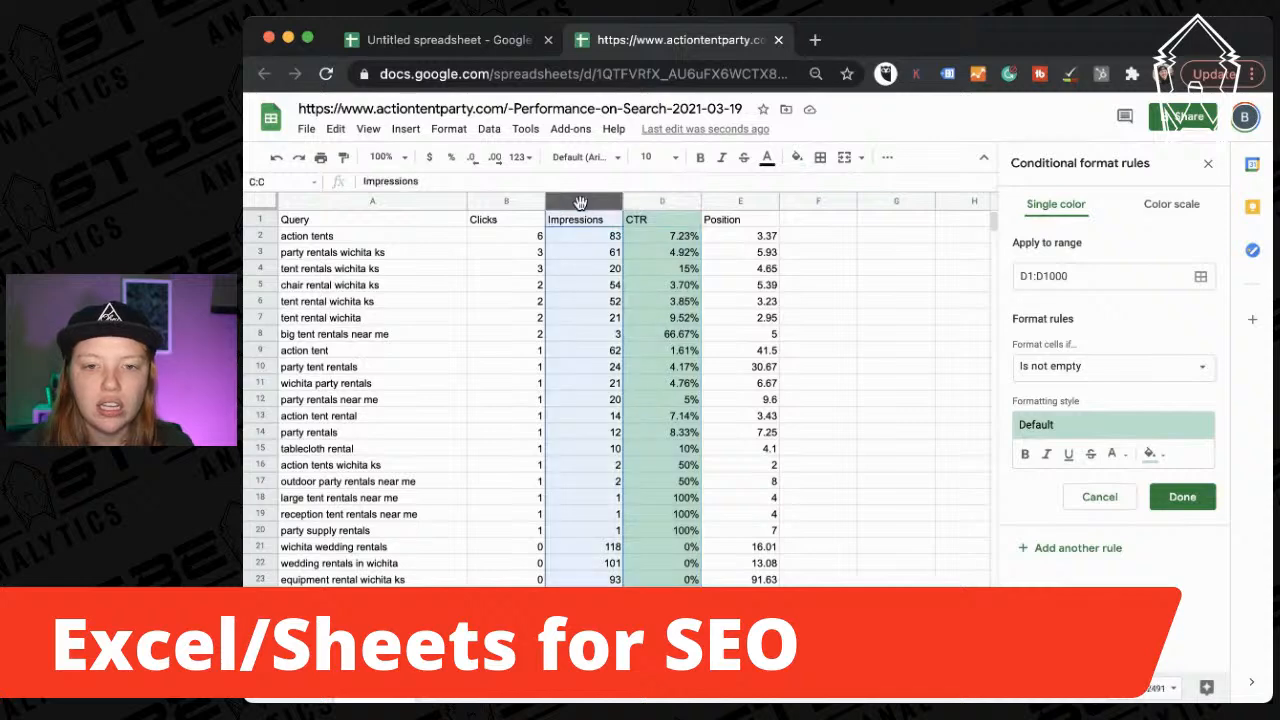
{"action": "left_click", "coordinate": [1073, 376]}
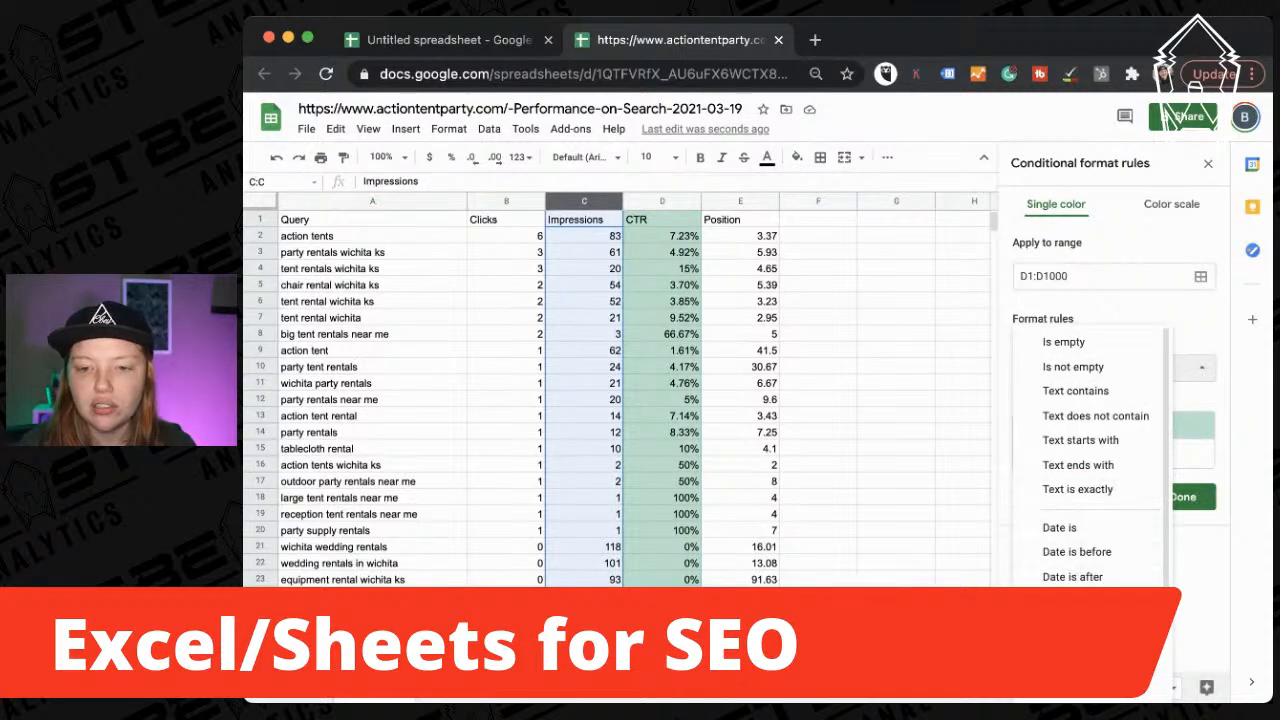
{"action": "left_click", "coordinate": [1105, 497]}
{"action": "left_click", "coordinate": [1086, 403]}
{"action": "type", "text": "50"}
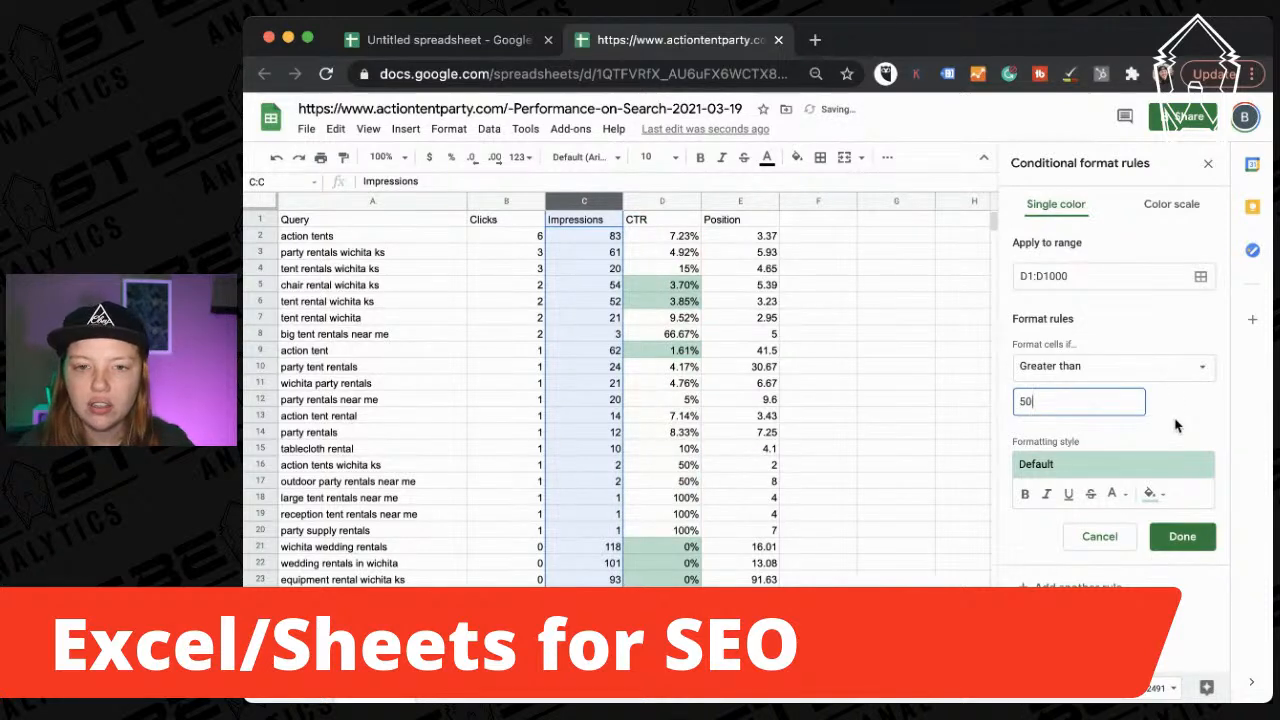
{"action": "left_click", "coordinate": [1175, 425]}
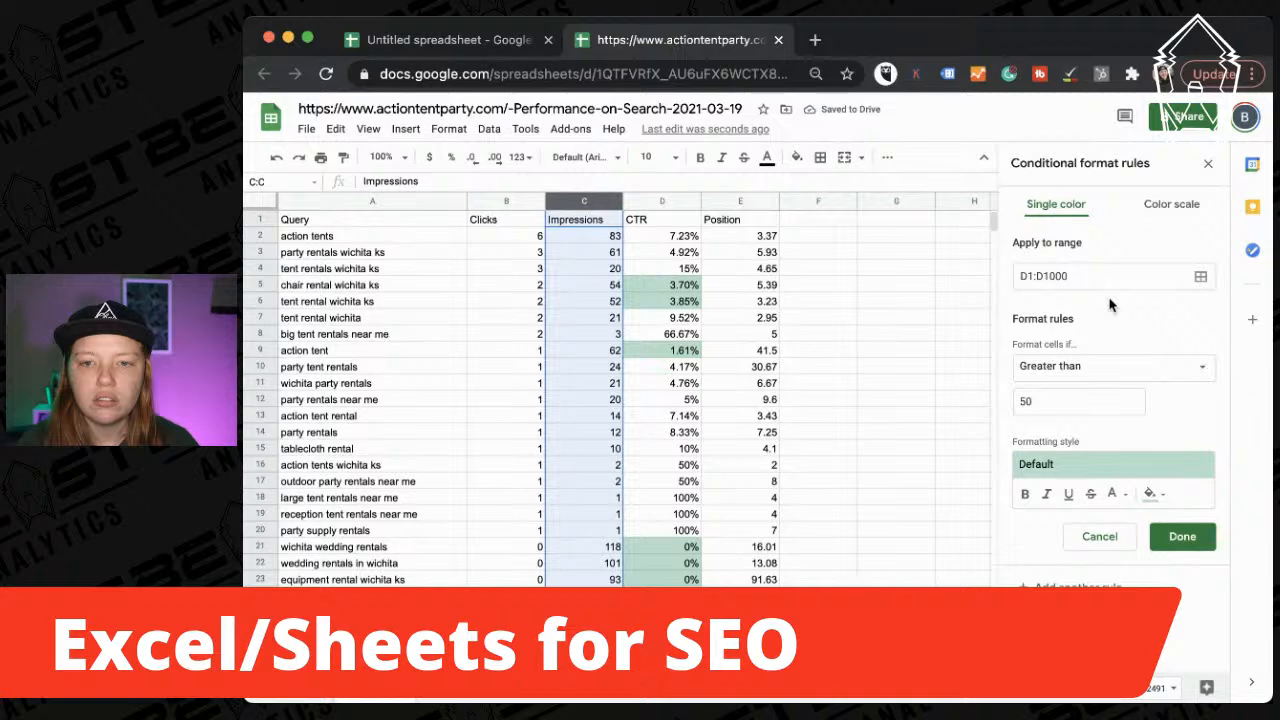
Replace the rule's D1:D1000 range with c1:100.
{"action": "left_click", "coordinate": [1200, 277]}
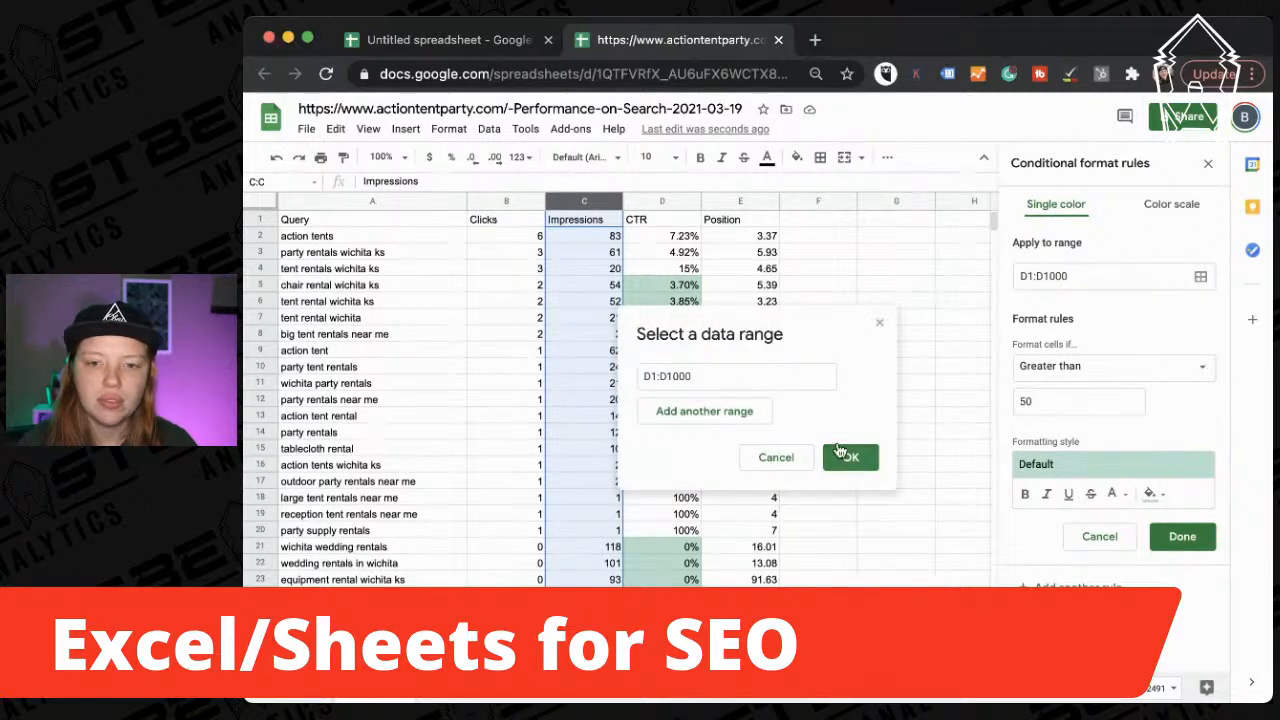
{"action": "left_click", "coordinate": [714, 370]}
{"action": "left_click", "coordinate": [690, 411]}
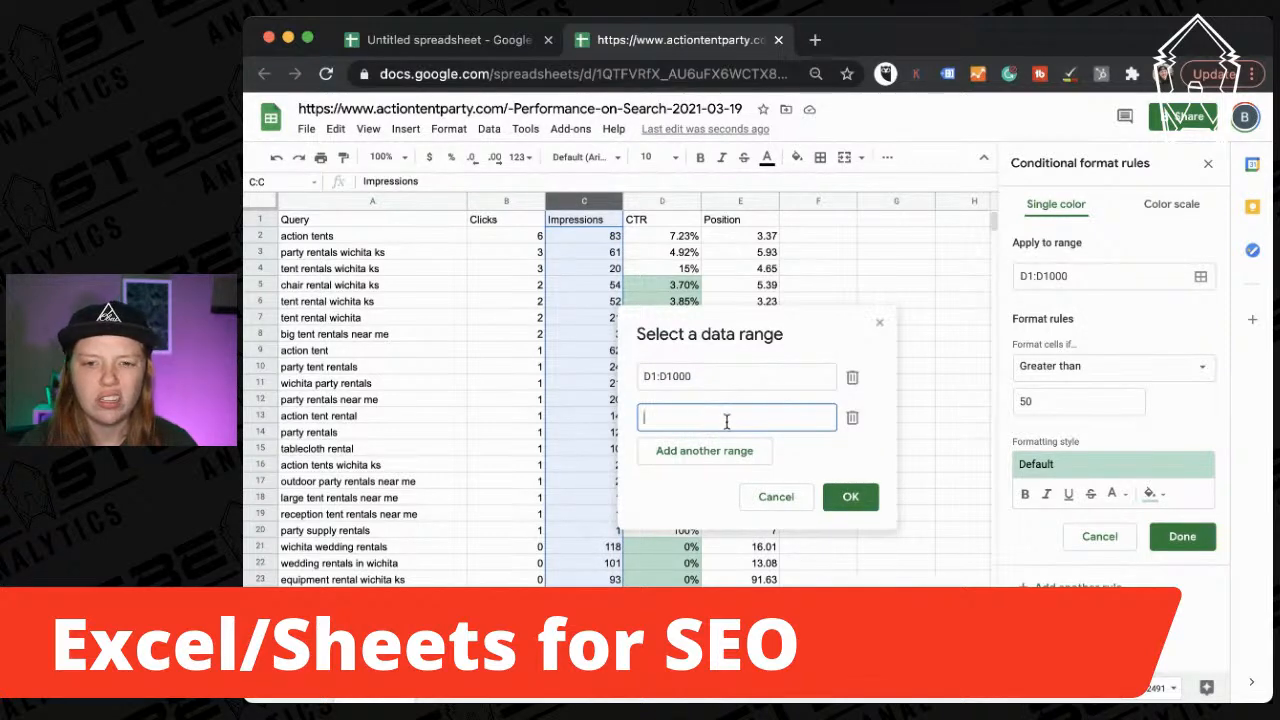
{"action": "left_click", "coordinate": [850, 377]}
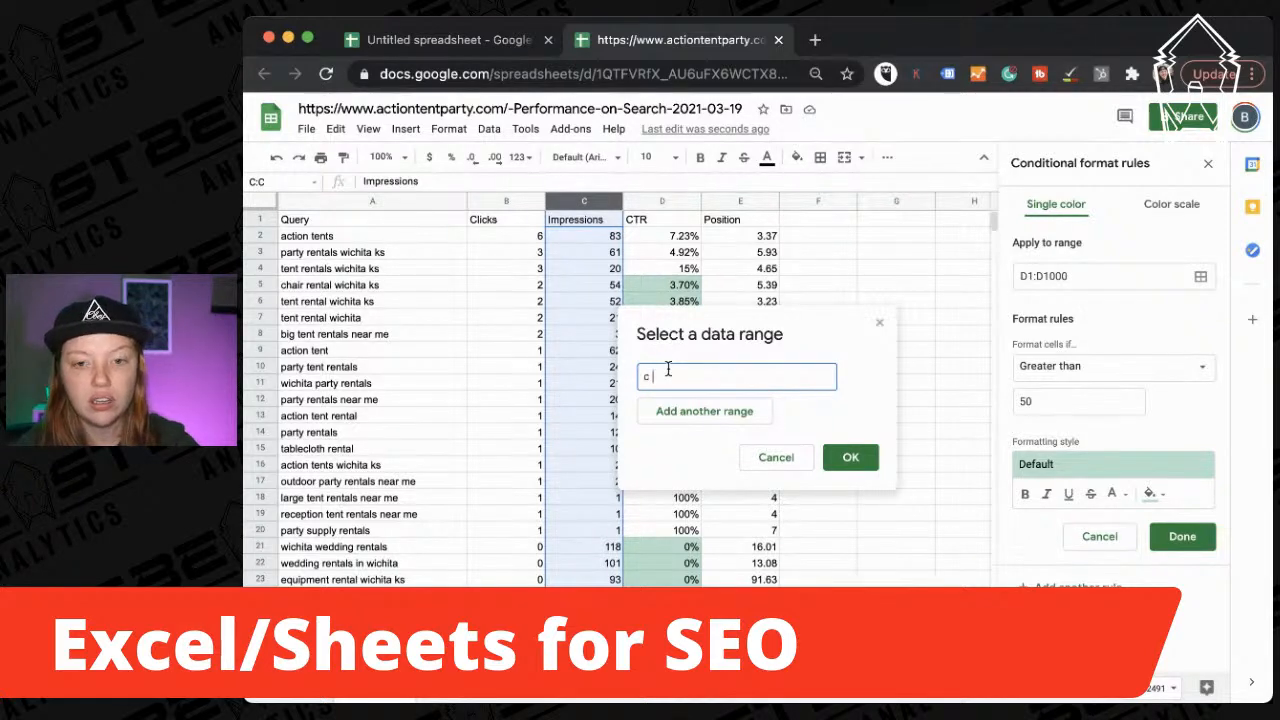
{"action": "type", "text": "c1:100"}
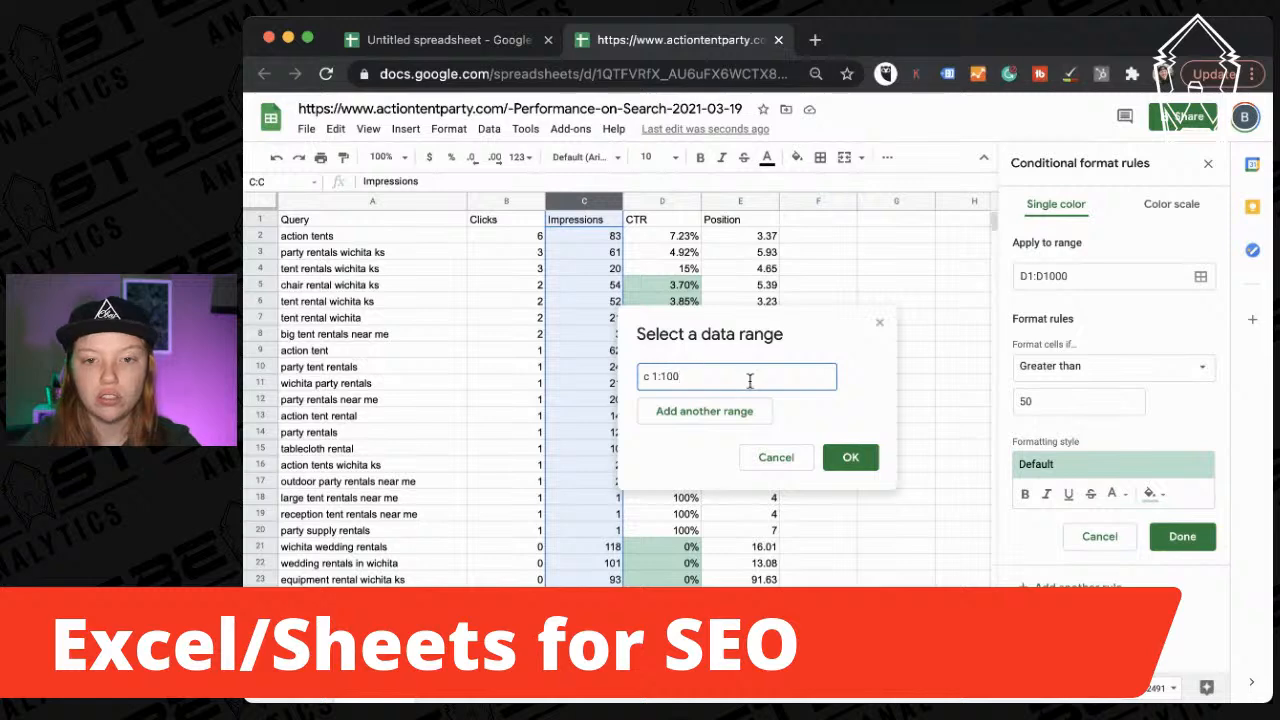
{"action": "left_click", "coordinate": [841, 411]}
{"action": "left_click", "coordinate": [848, 457]}
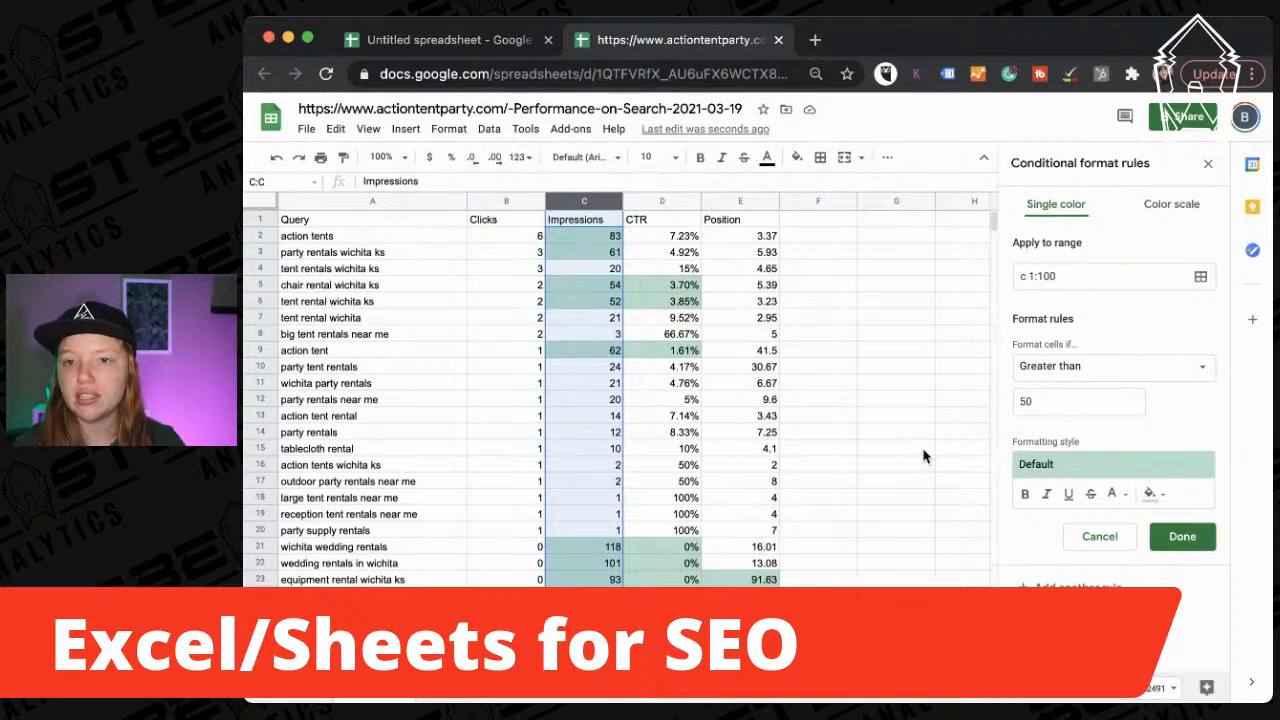
Select the Position, CTR and Impressions columns to compare the highlights.
{"action": "scroll", "coordinate": [911, 438], "scroll_direction": "down", "scroll_amount": 1}
{"action": "scroll", "coordinate": [911, 437], "scroll_direction": "up", "scroll_amount": 1}
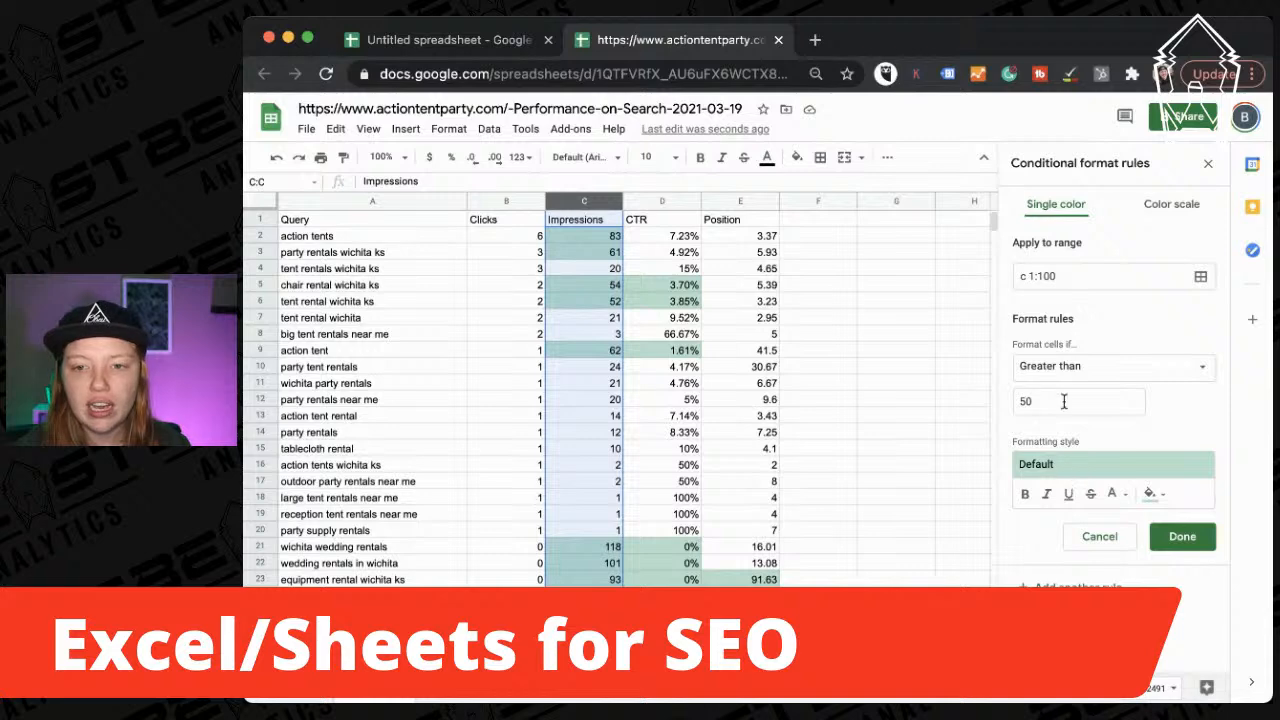
{"action": "left_click", "coordinate": [748, 200]}
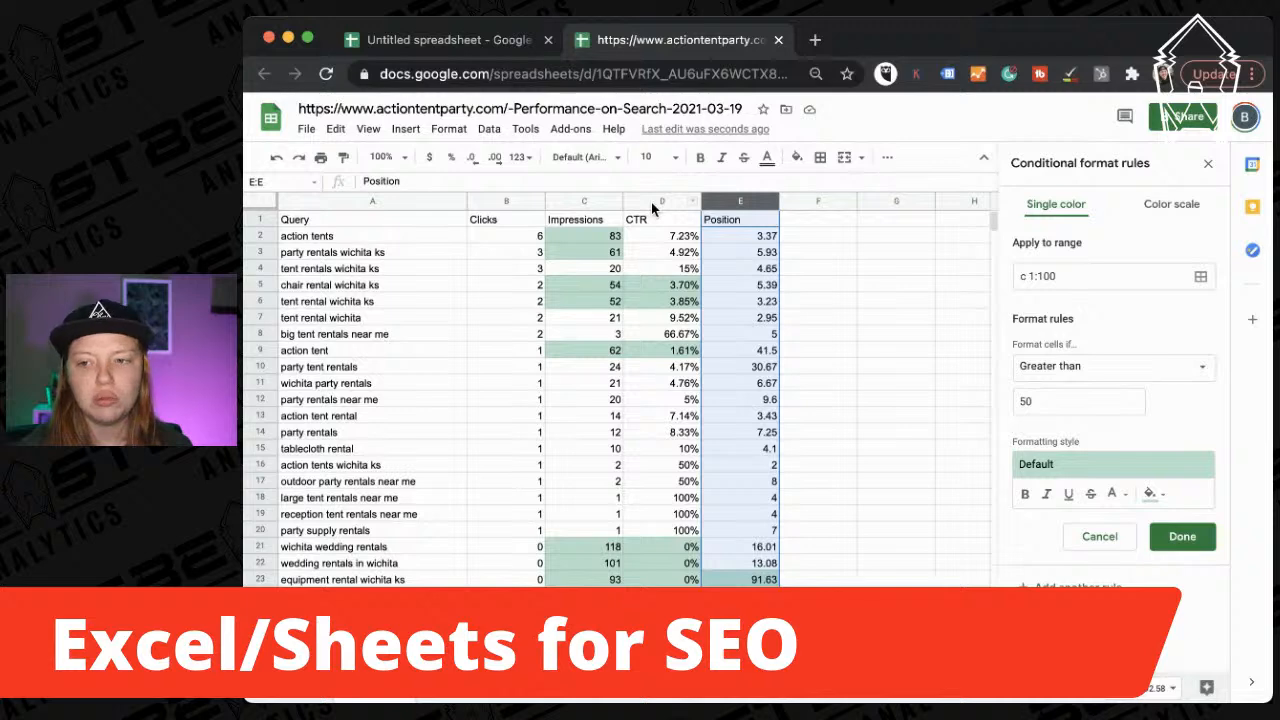
{"action": "left_click", "coordinate": [651, 202]}
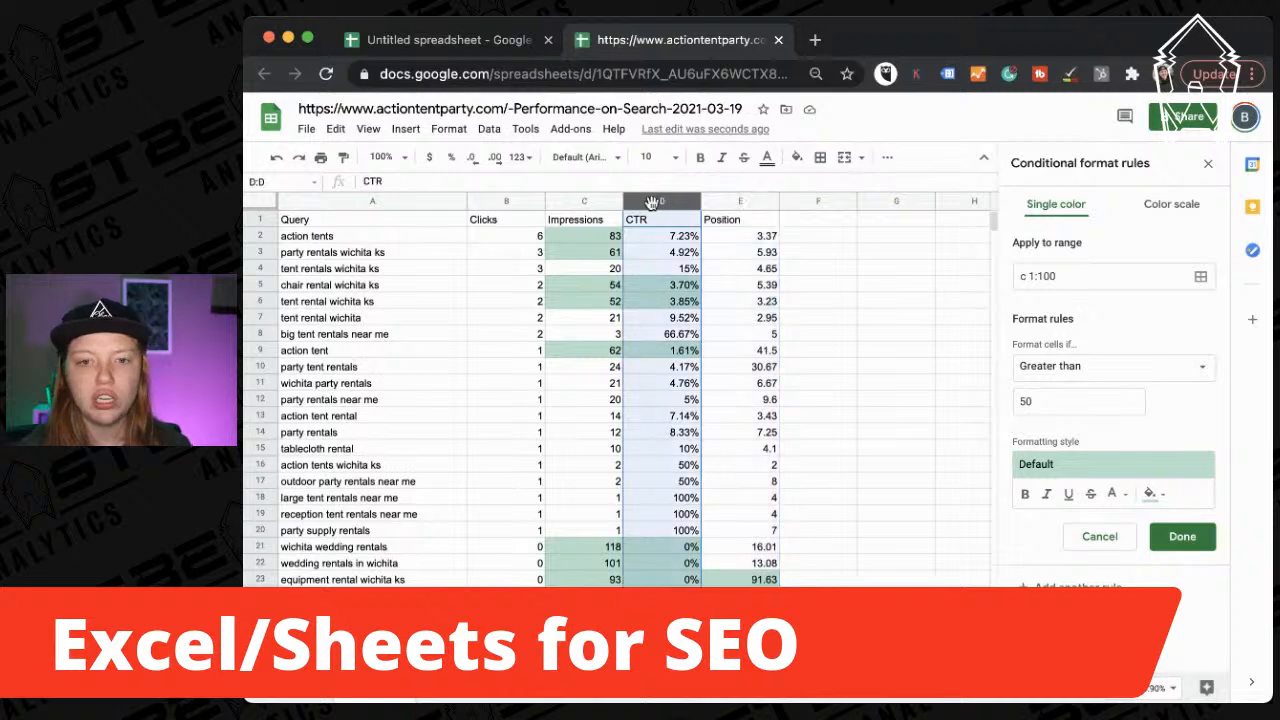
{"action": "left_click", "coordinate": [575, 202]}
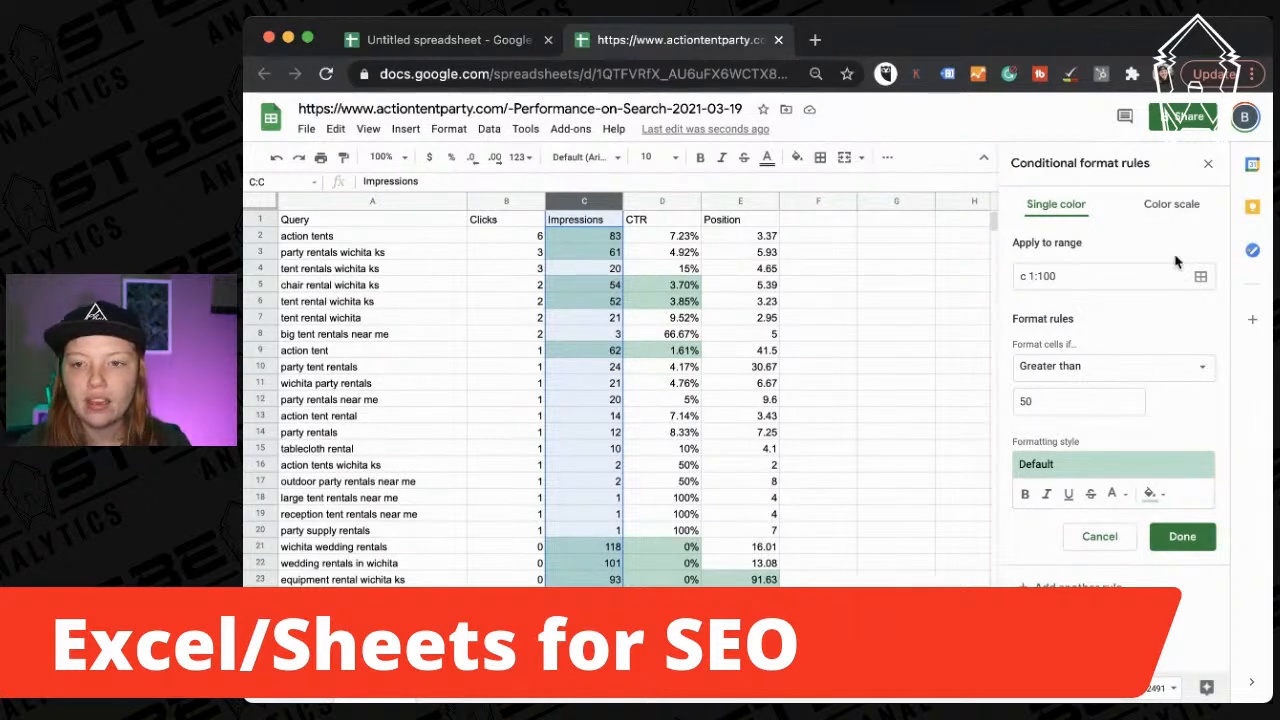
Save the greater-than-50 rule and change its range from A1:Z100 to C1:D100.
{"action": "left_click", "coordinate": [1183, 538]}
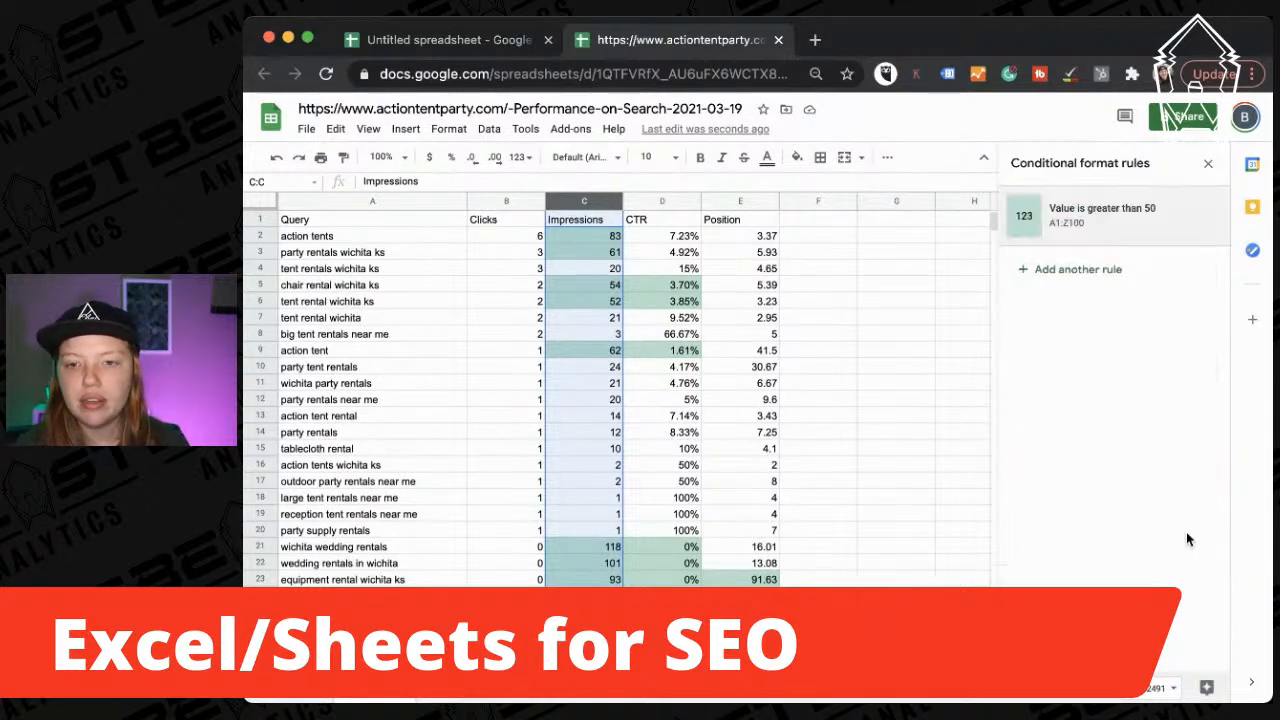
{"action": "left_click", "coordinate": [1071, 236]}
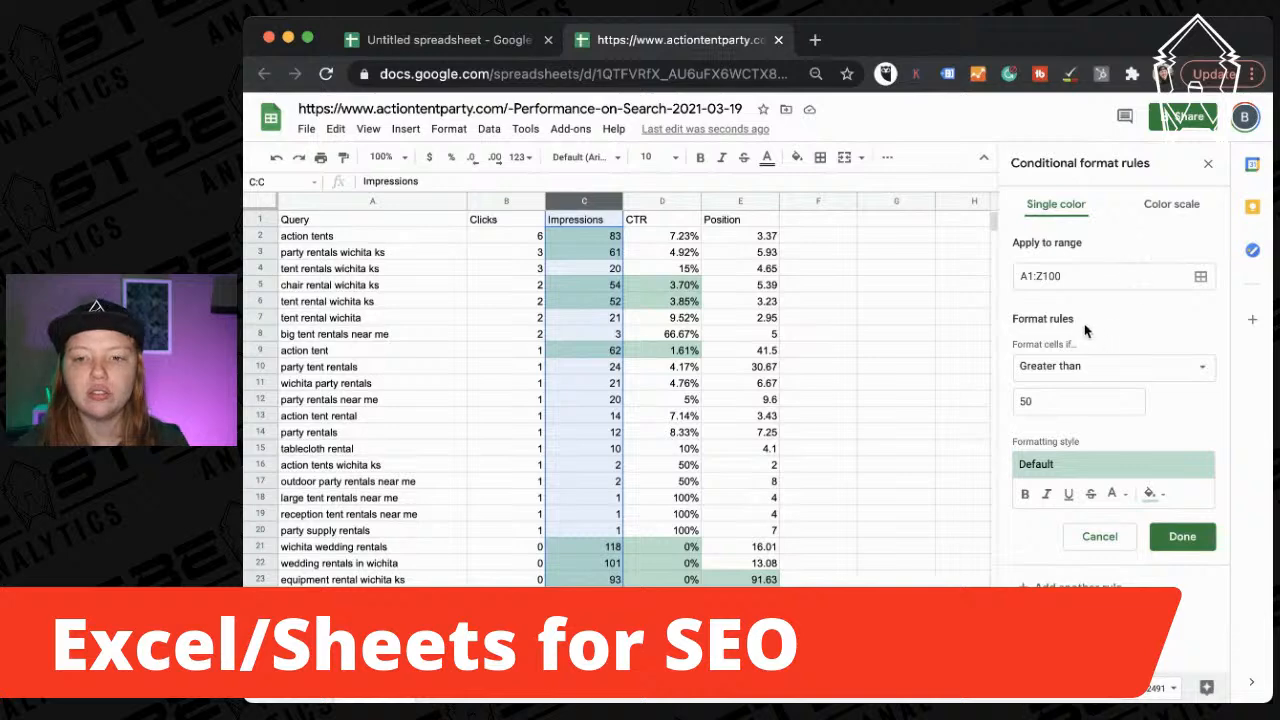
{"action": "left_click", "coordinate": [1202, 282]}
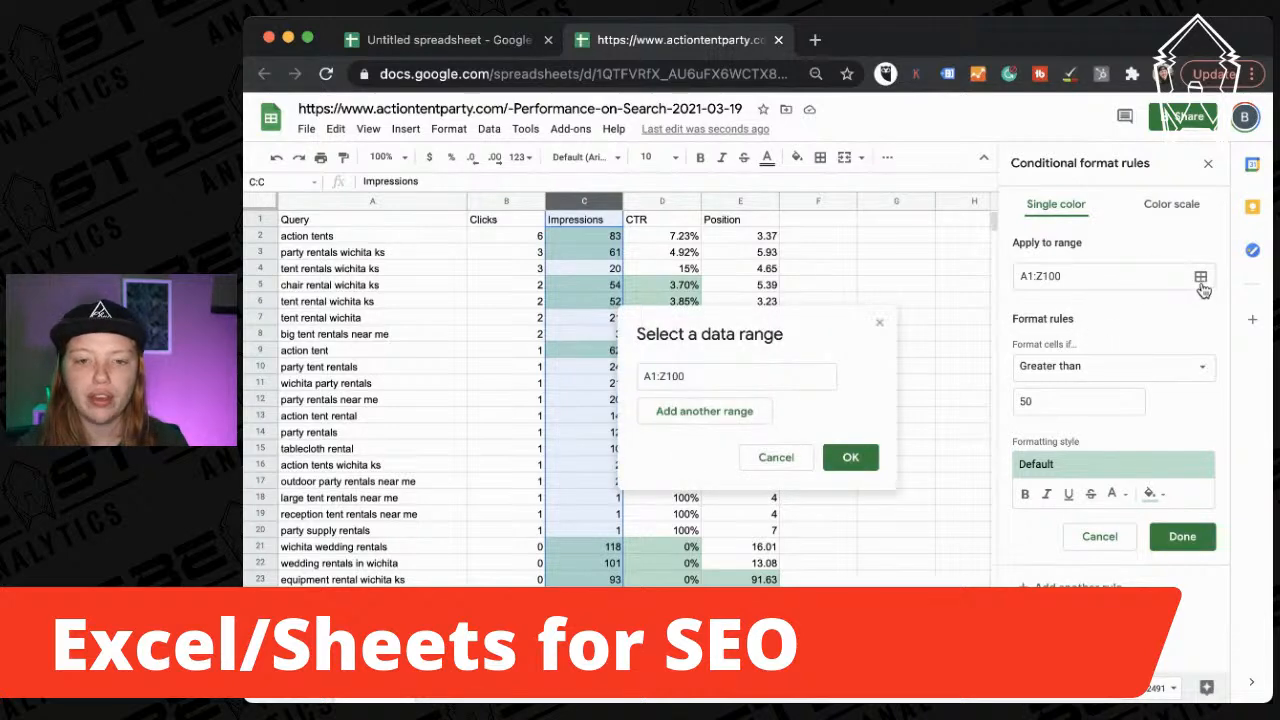
{"action": "left_click", "coordinate": [803, 373]}
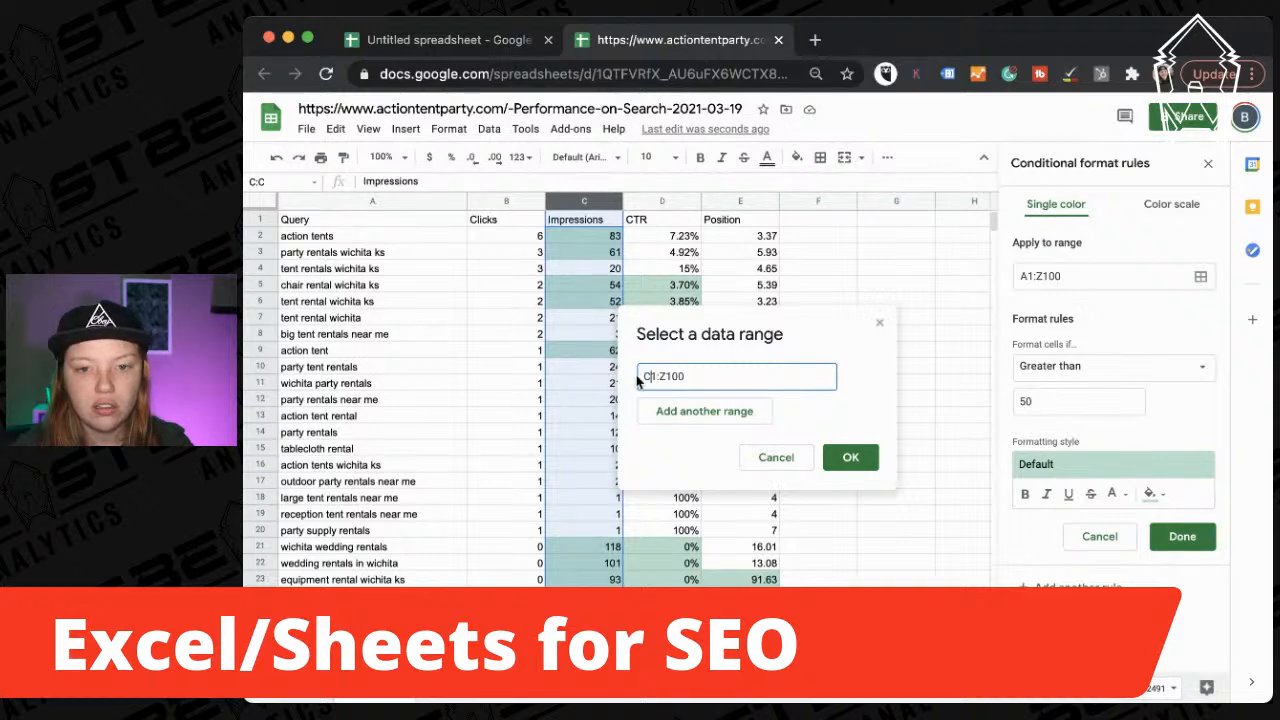
{"action": "key", "text": "BackSpace"}
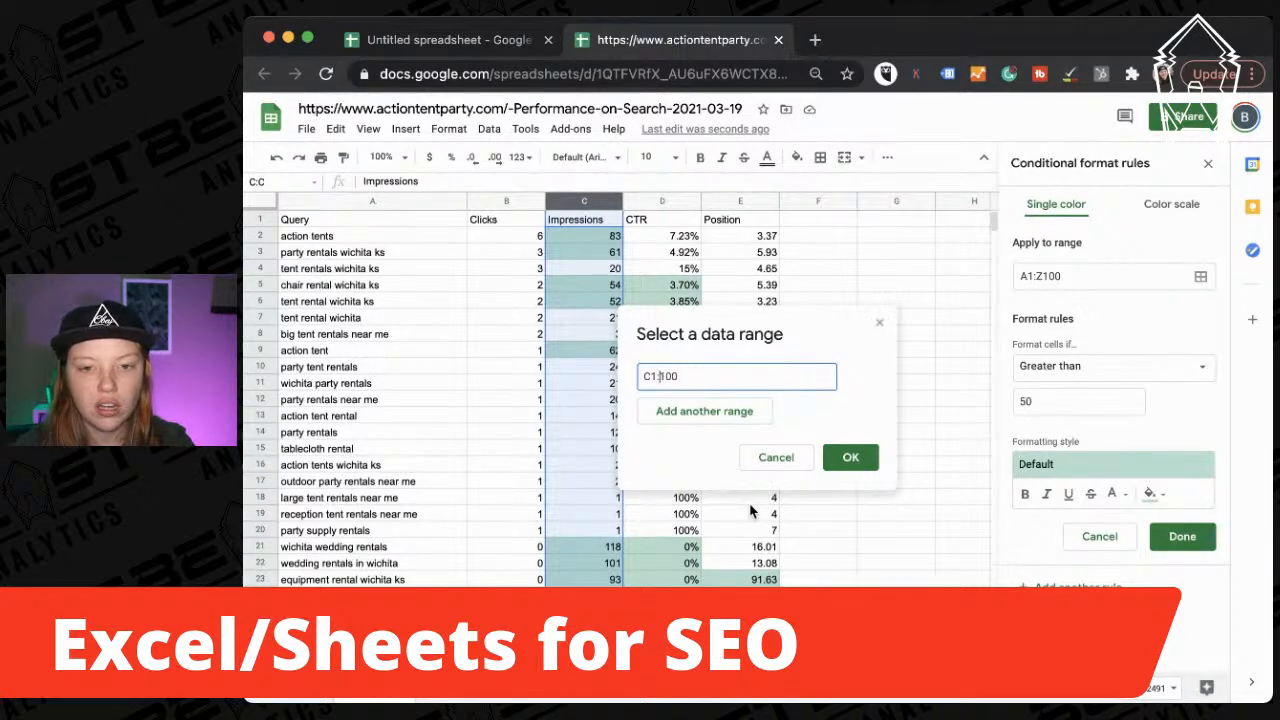
{"action": "type", "text": "D"}
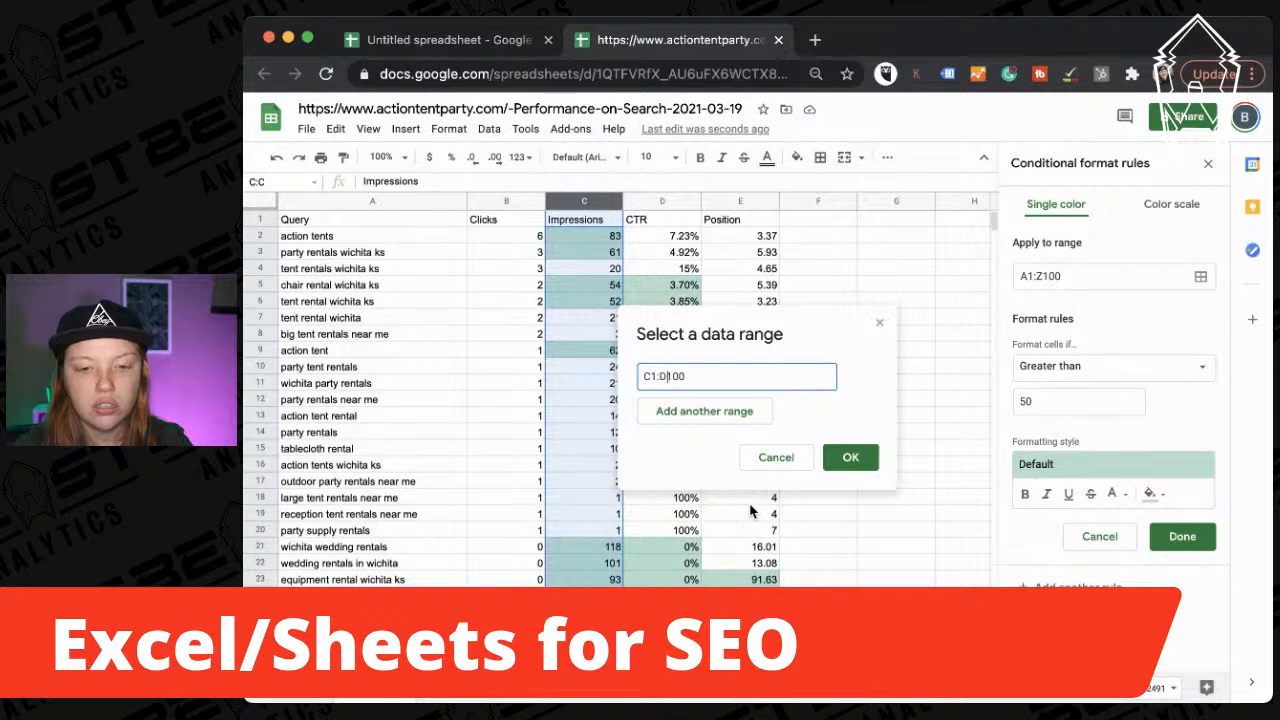
{"action": "left_click", "coordinate": [856, 457]}
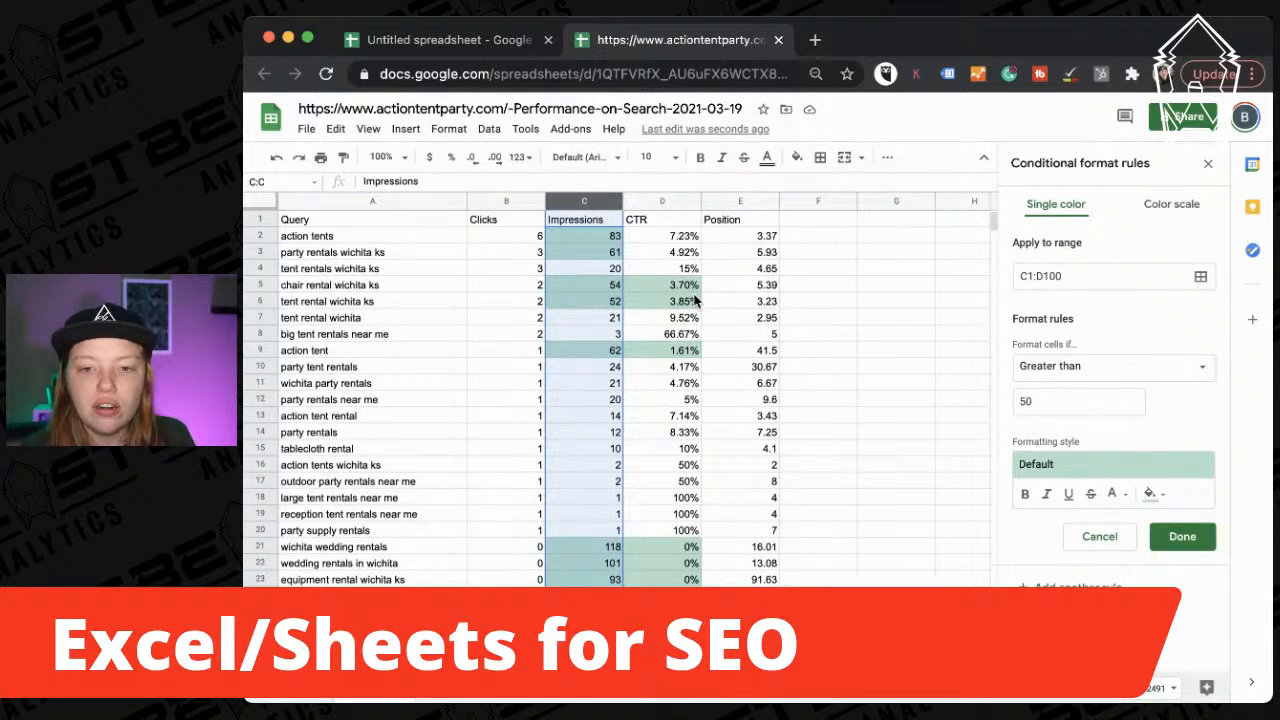
{"action": "left_click", "coordinate": [696, 254]}
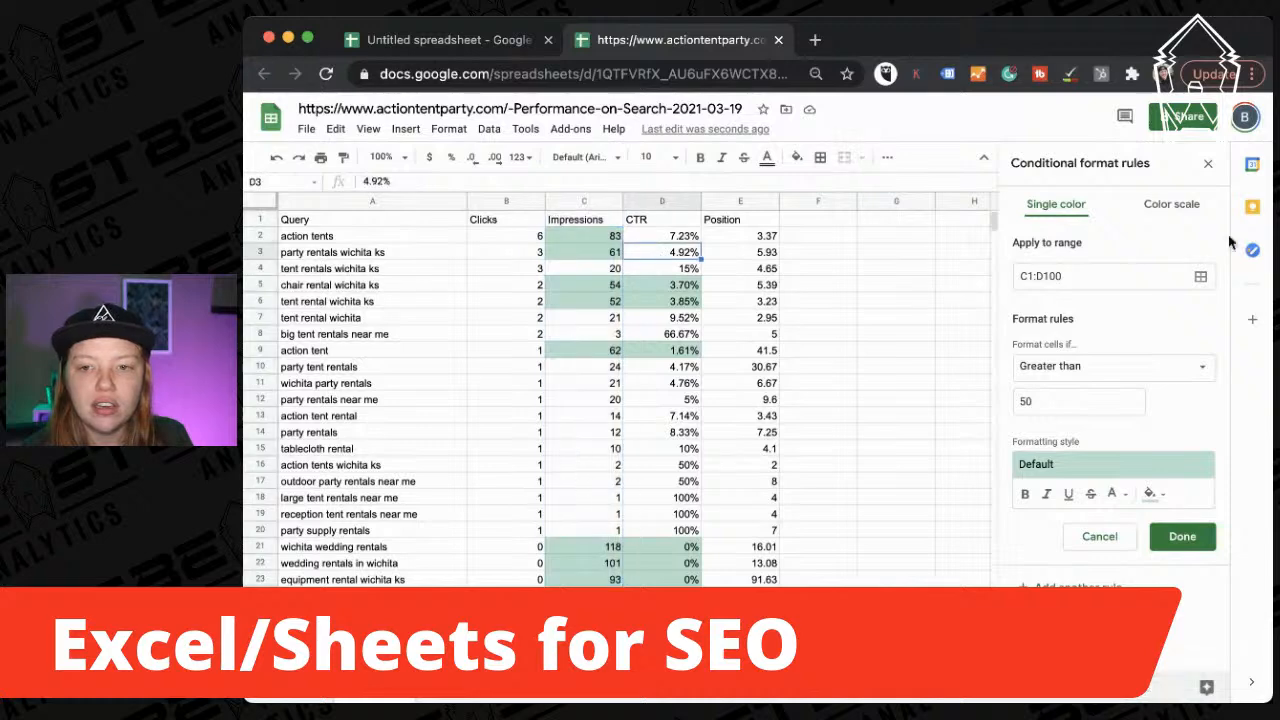
Save the C1:D100 rule and select rows 5–6, which match both highlight rules.
{"action": "left_click", "coordinate": [1183, 536]}
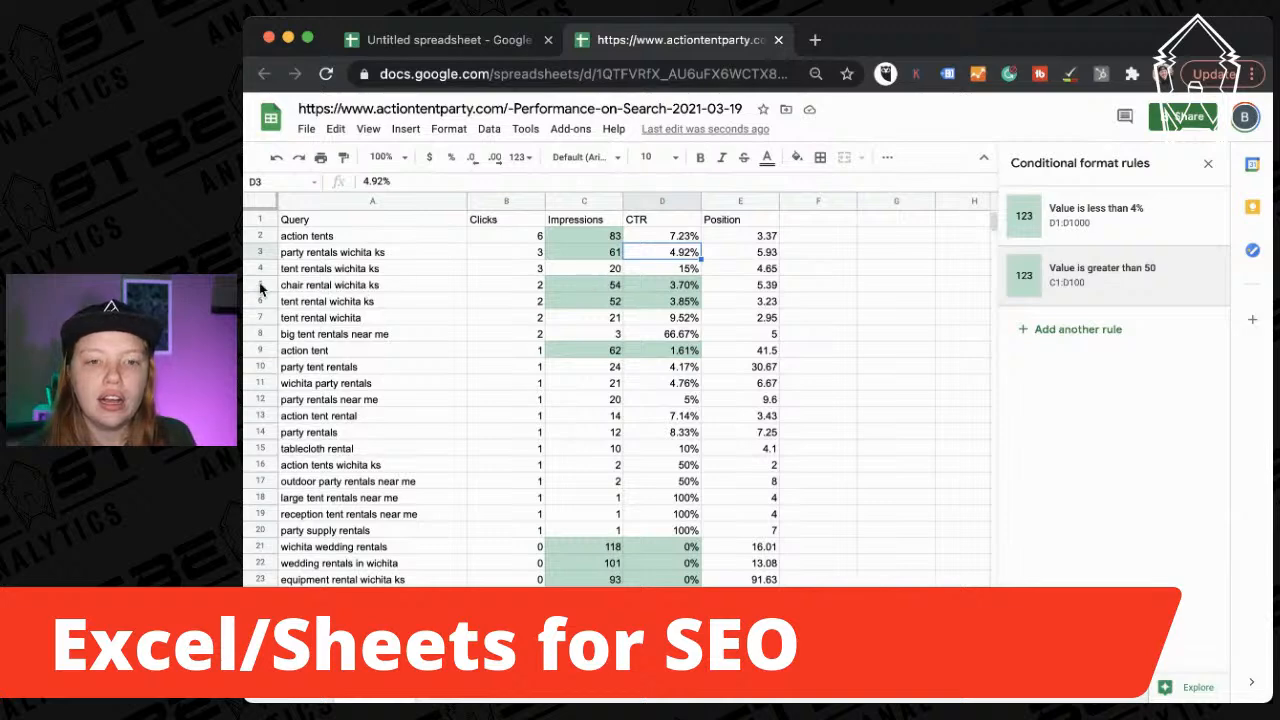
{"action": "left_click_drag", "start_coordinate": [259, 285], "coordinate": [257, 300]}
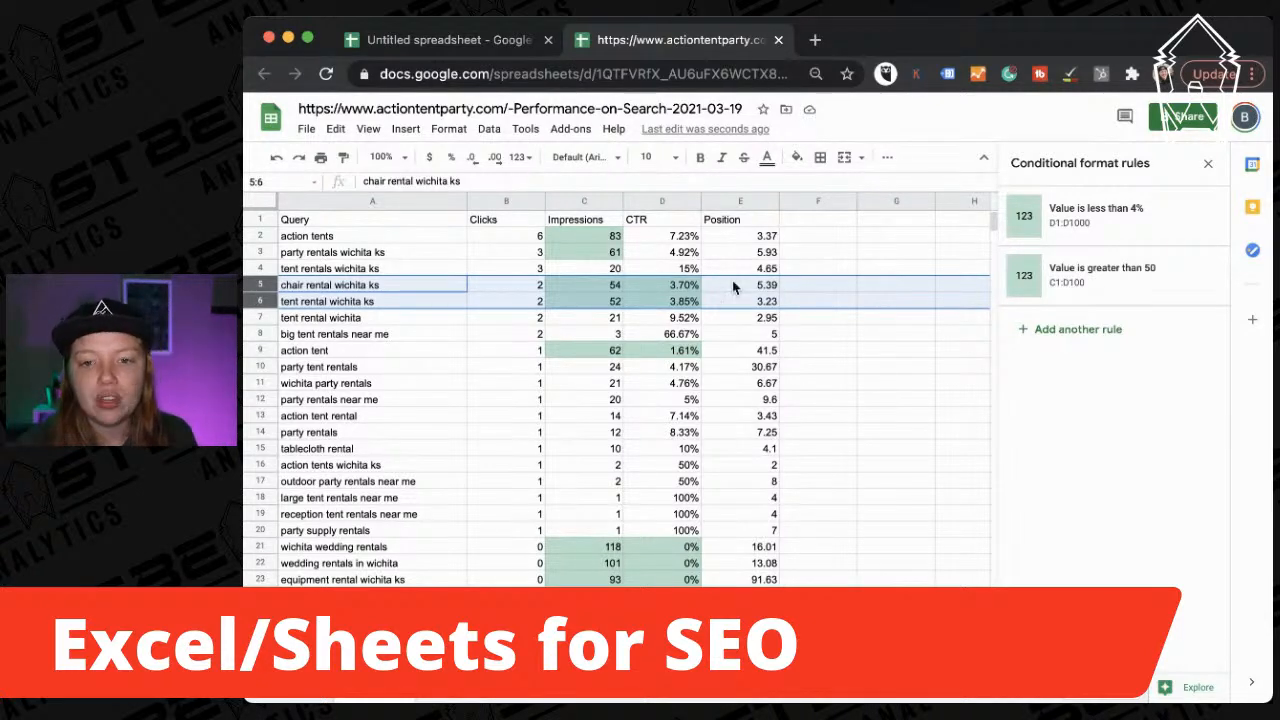
{"action": "left_click", "coordinate": [764, 288]}
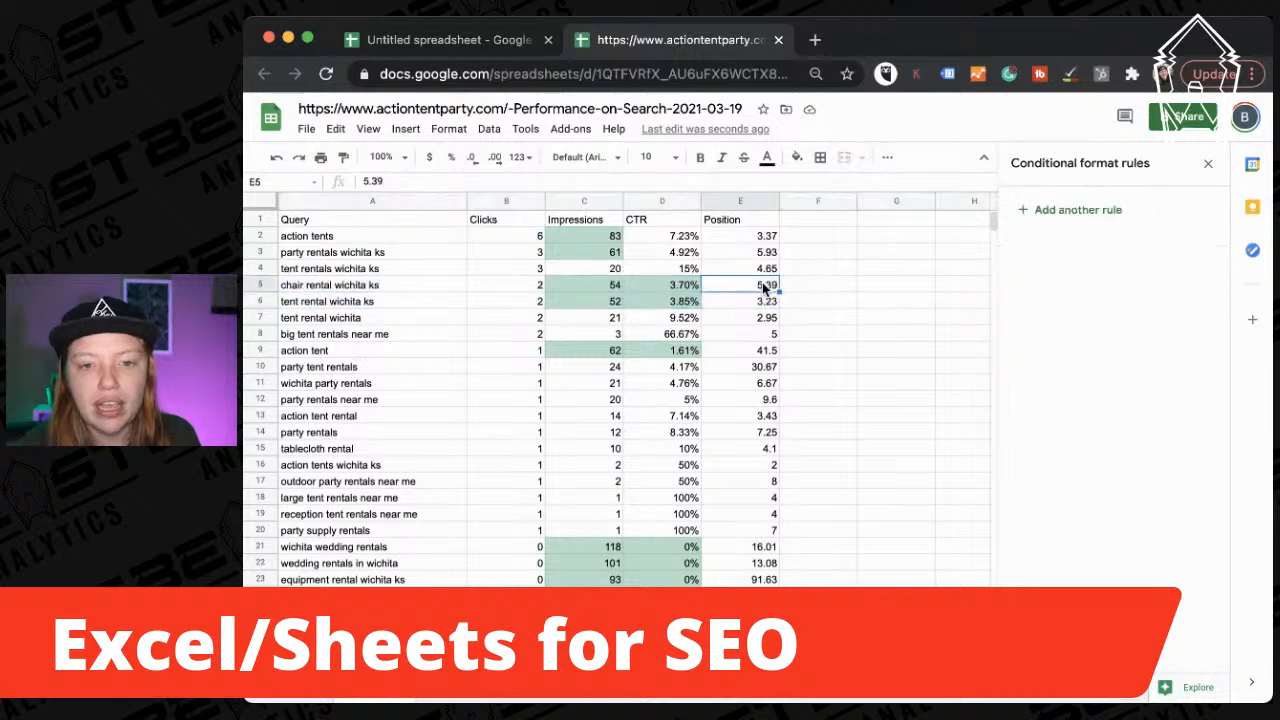
Add a Greater than 5 rule for the Position column E1:E1000.
{"action": "left_click", "coordinate": [740, 201]}
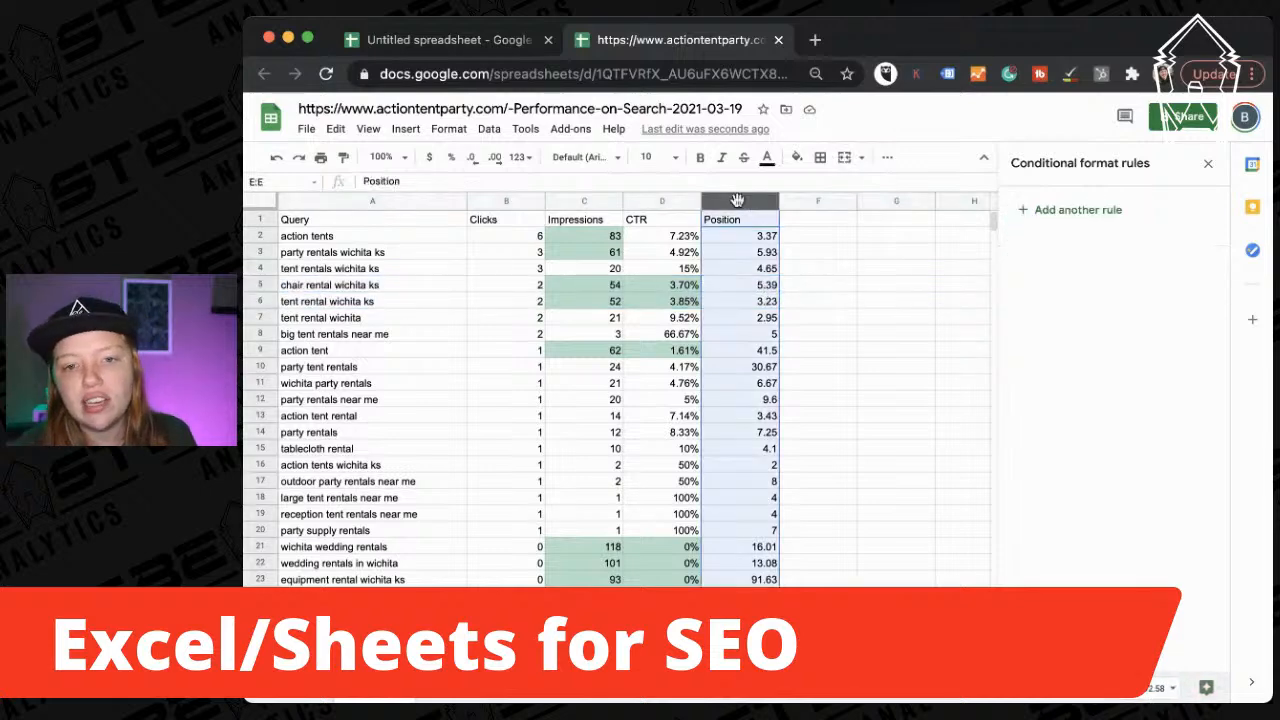
{"action": "left_click", "coordinate": [1040, 209]}
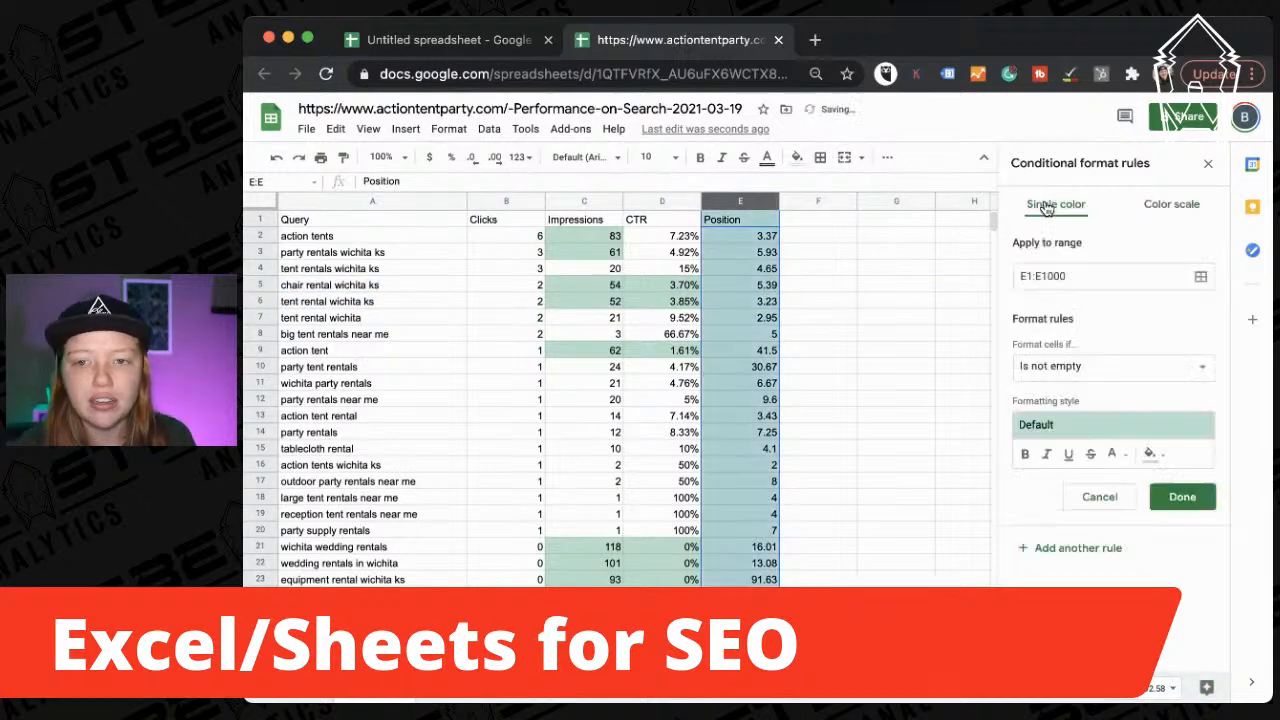
{"action": "left_click", "coordinate": [1062, 366]}
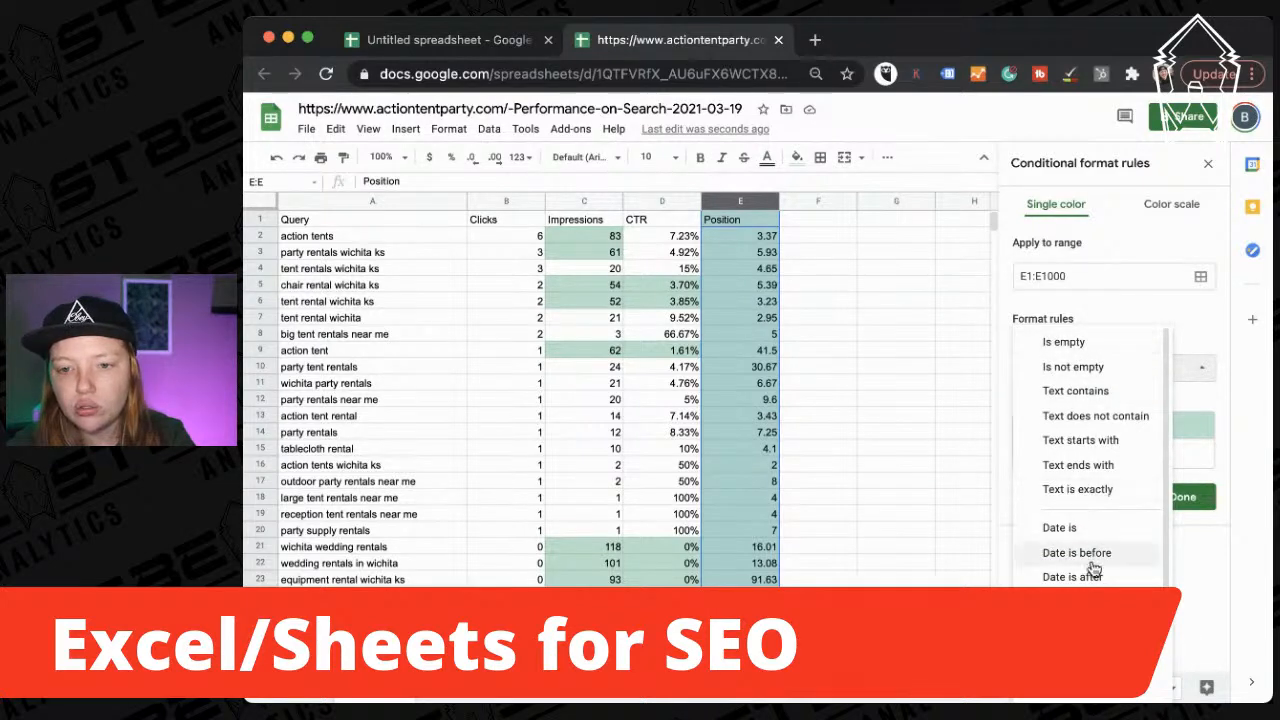
{"action": "left_click", "coordinate": [1082, 614]}
{"action": "left_click", "coordinate": [1049, 403]}
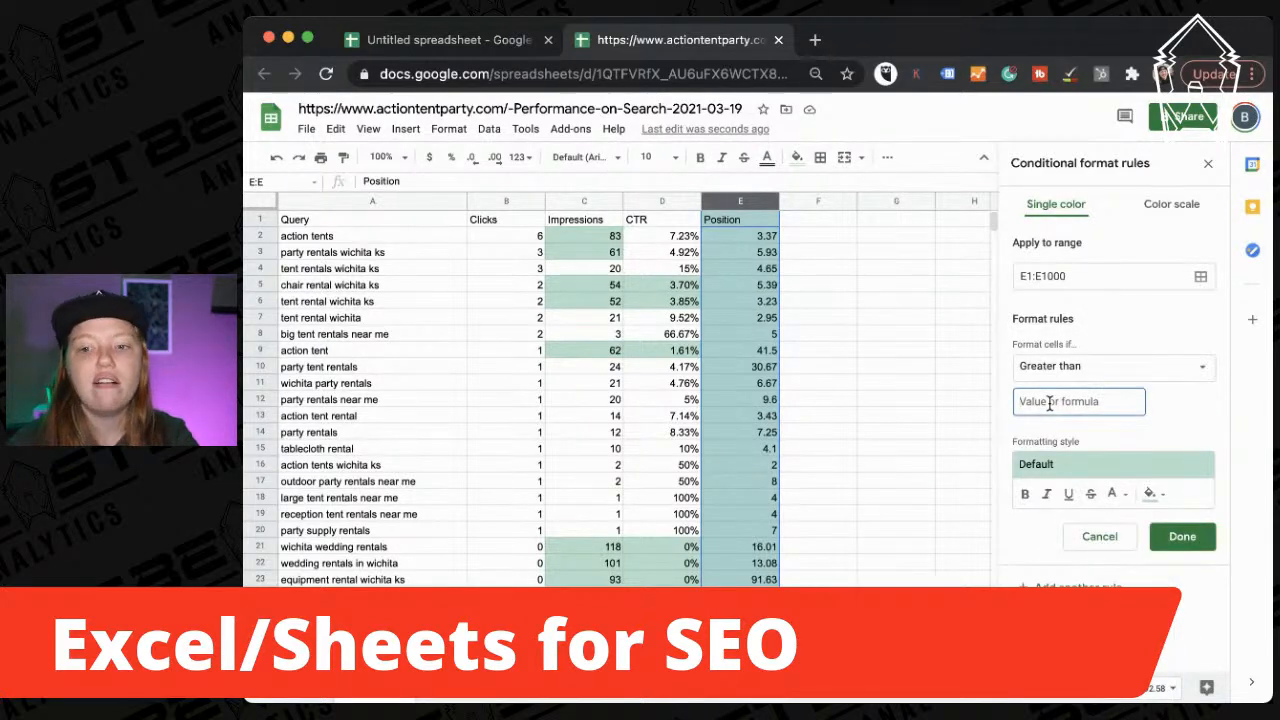
{"action": "type", "text": "5"}
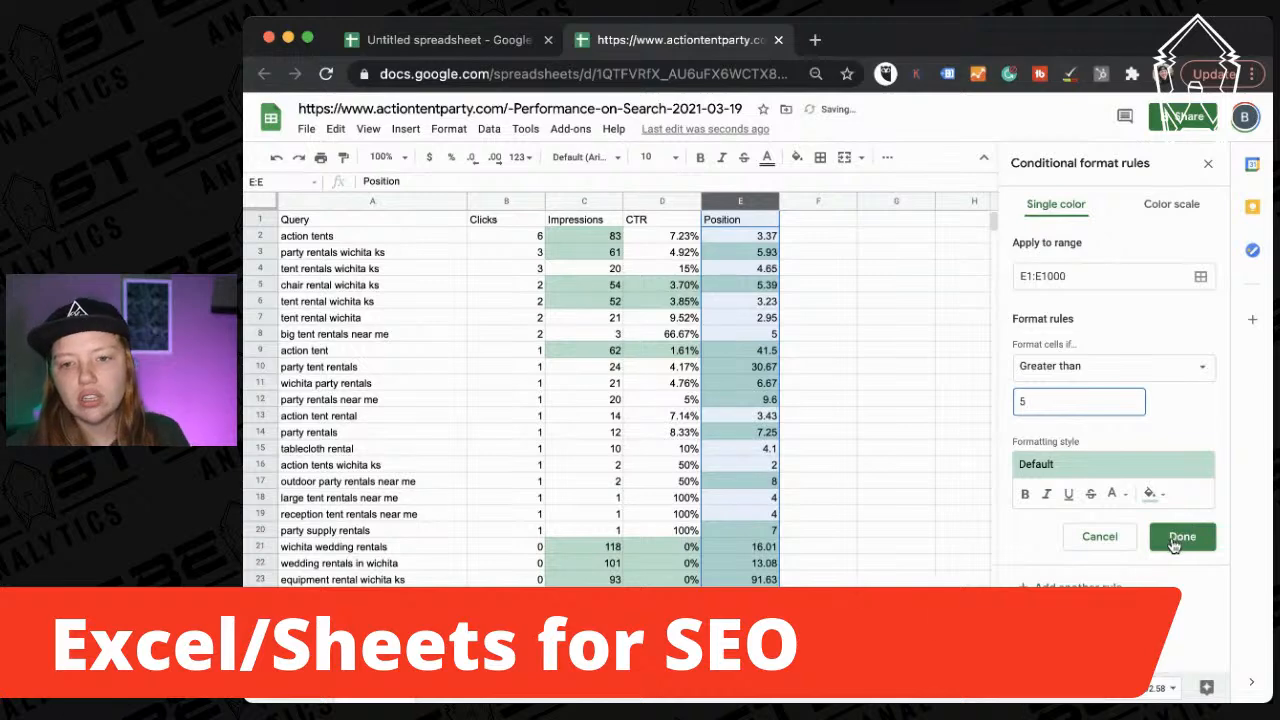
{"action": "left_click", "coordinate": [1176, 541]}
{"action": "left_click", "coordinate": [898, 338]}
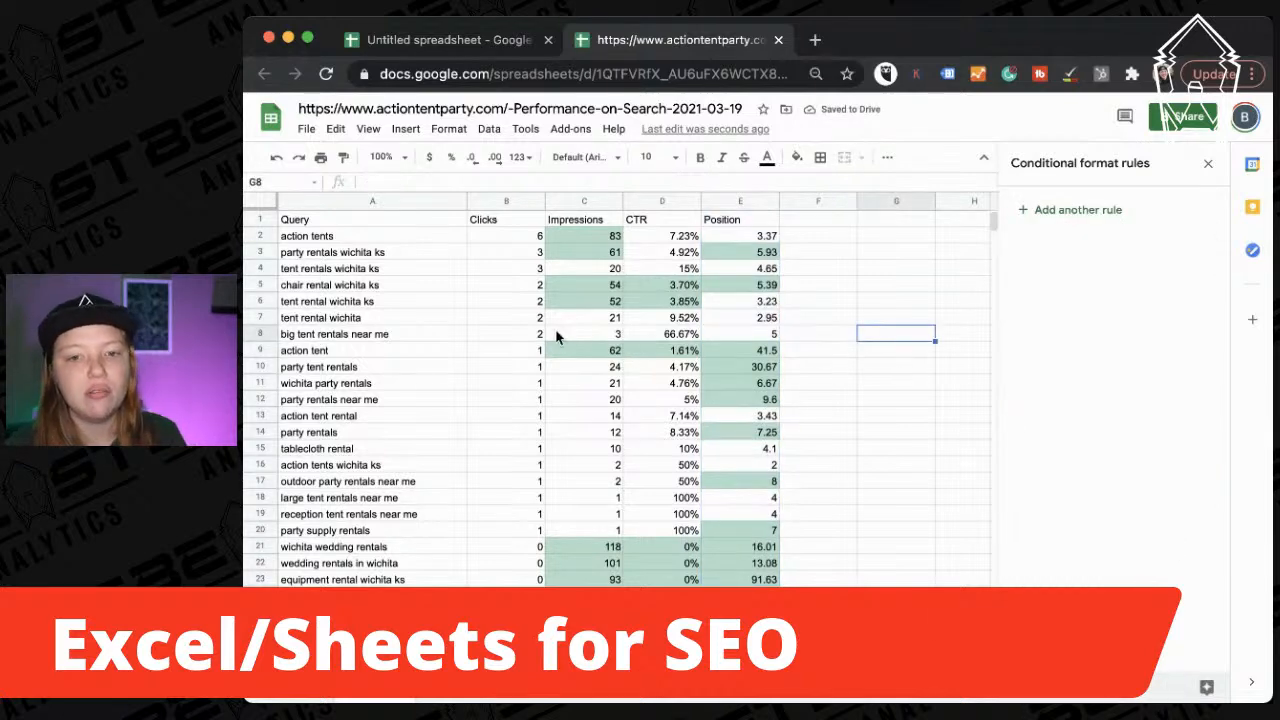
{"action": "left_click", "coordinate": [260, 349]}
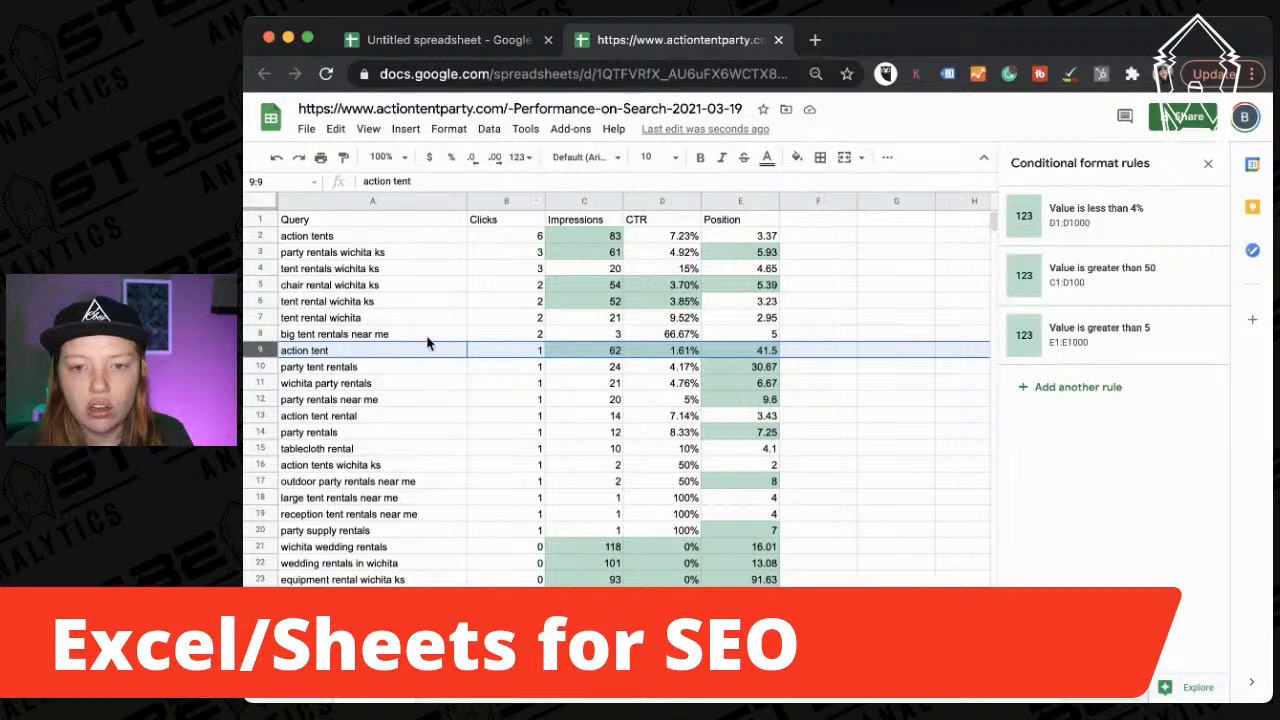
Change the Position rule to Less than 5 and review the highlighted rows.
{"action": "left_click", "coordinate": [1110, 335]}
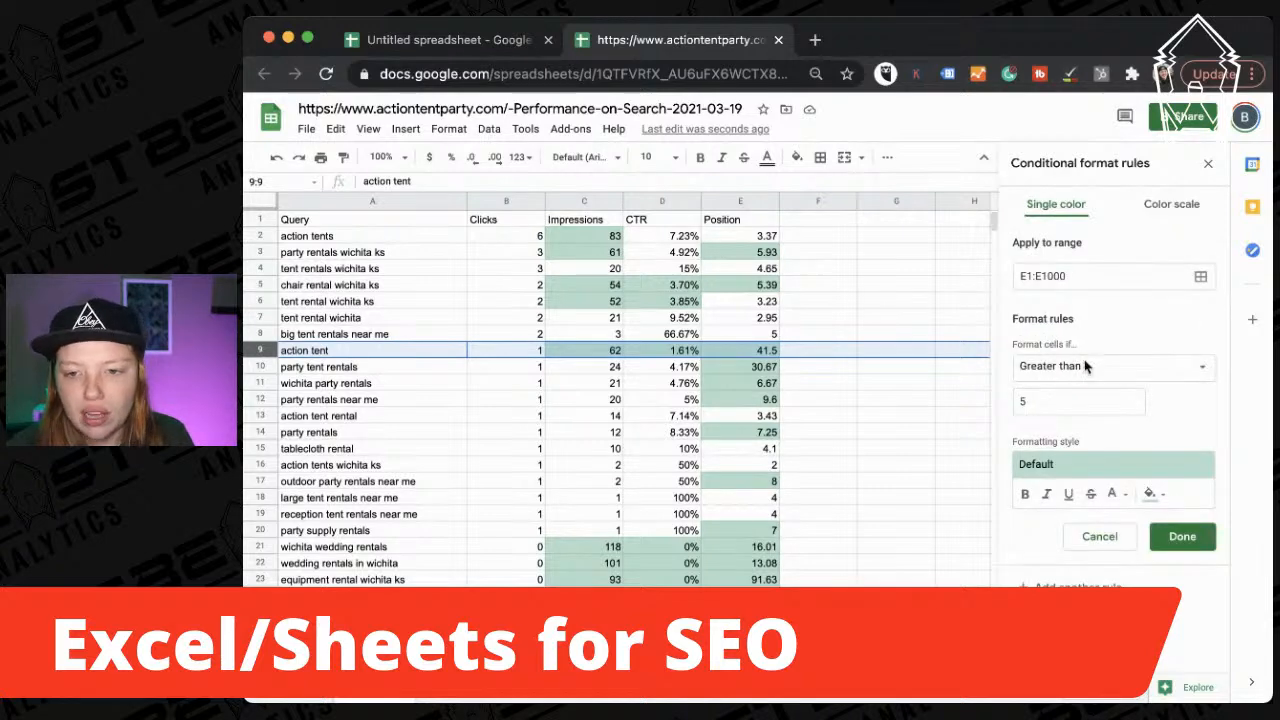
{"action": "left_click", "coordinate": [1088, 369]}
{"action": "left_click", "coordinate": [1087, 434]}
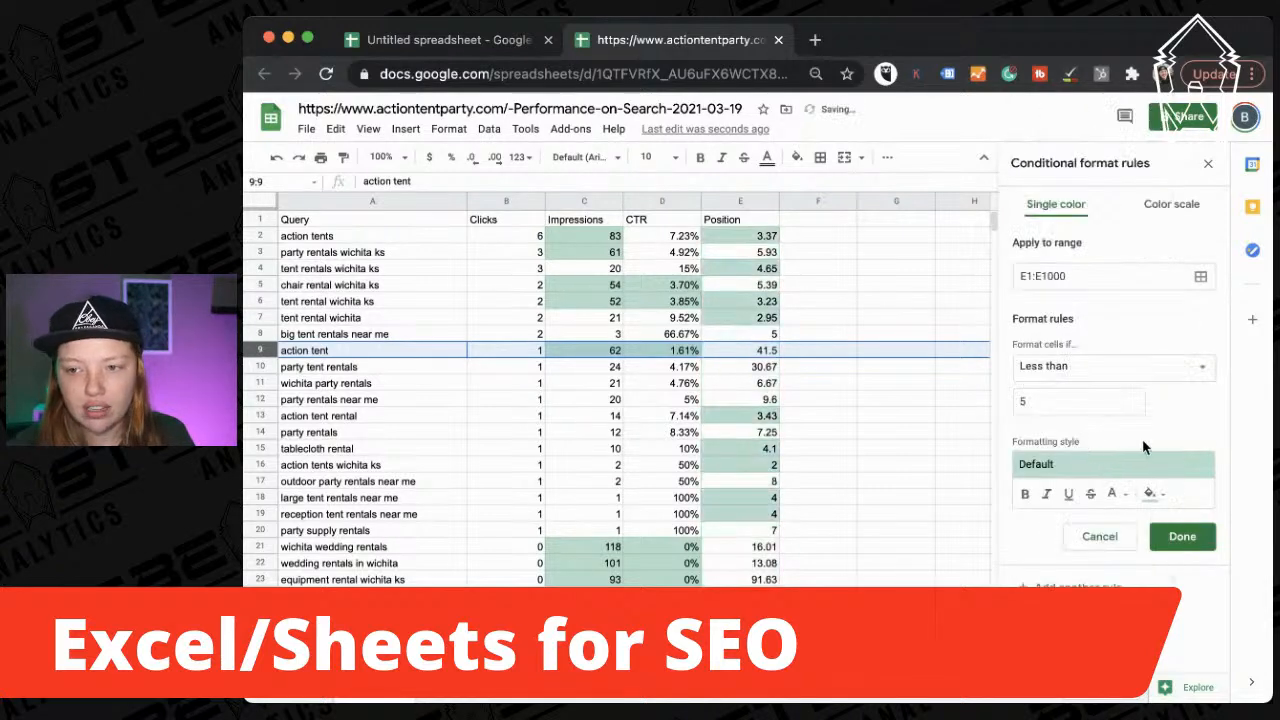
{"action": "left_click", "coordinate": [1203, 526]}
{"action": "left_click", "coordinate": [868, 385]}
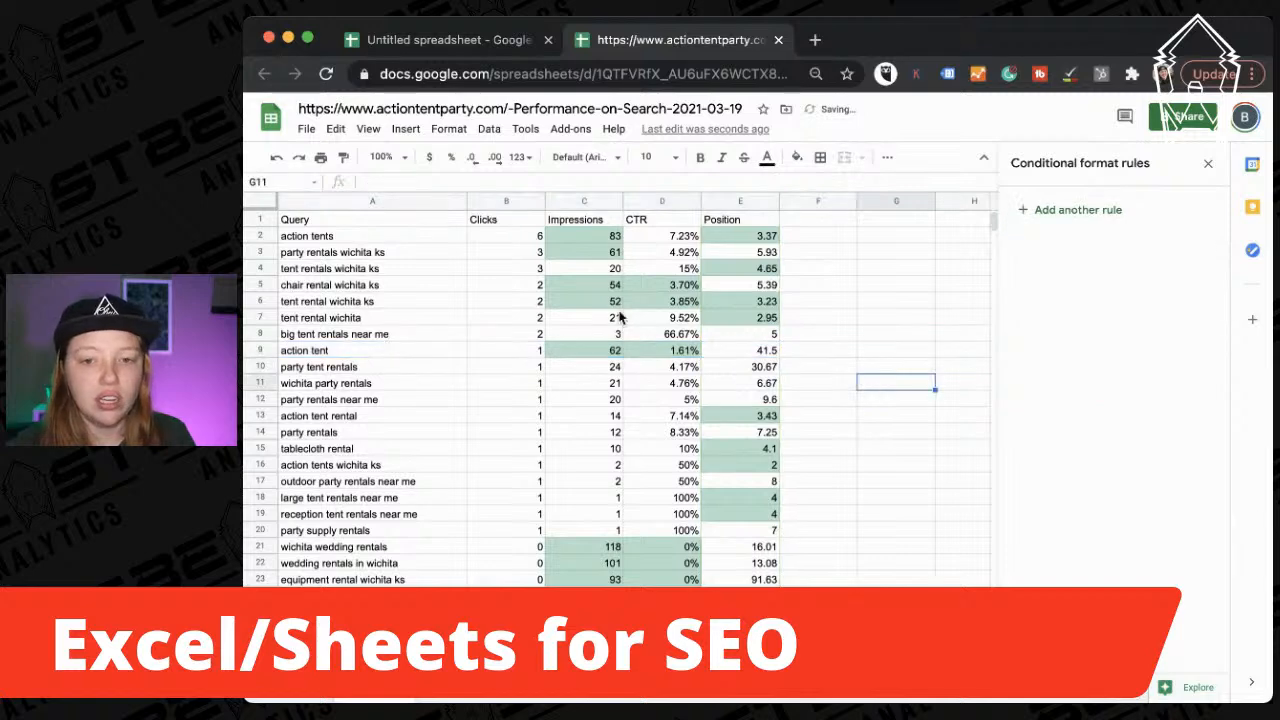
{"action": "left_click", "coordinate": [258, 300]}
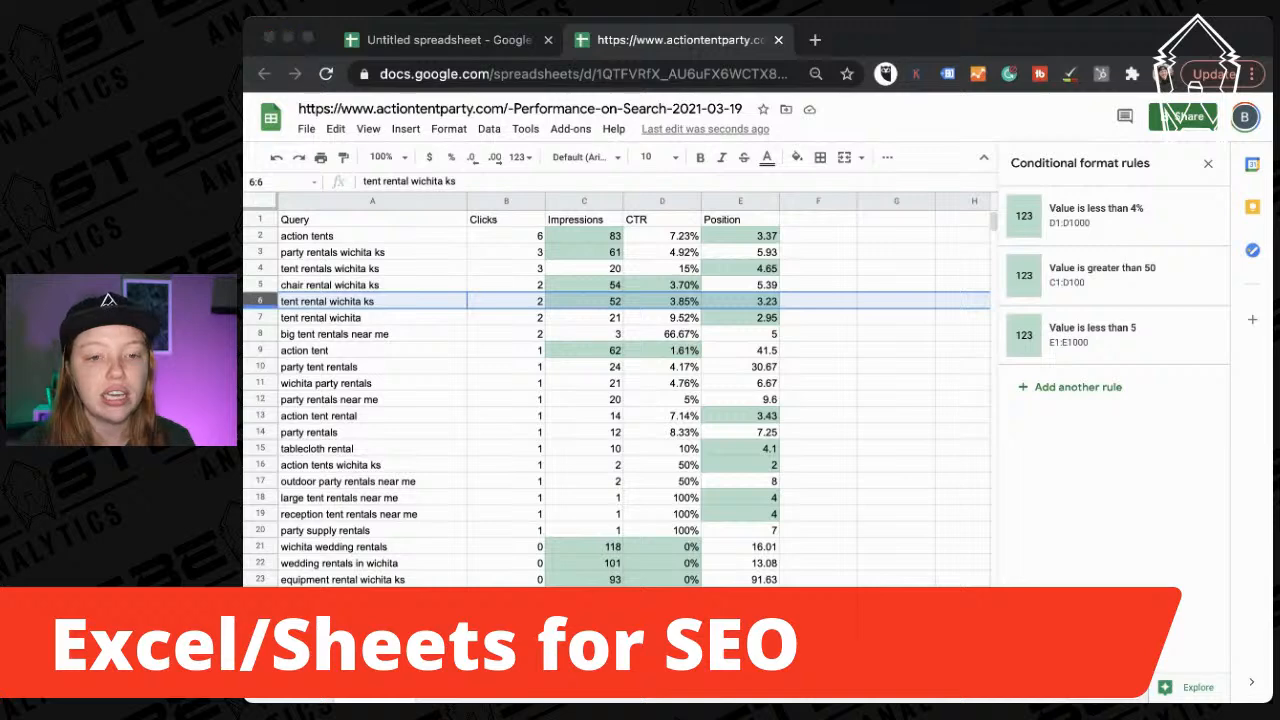
{"action": "left_click", "coordinate": [951, 542]}
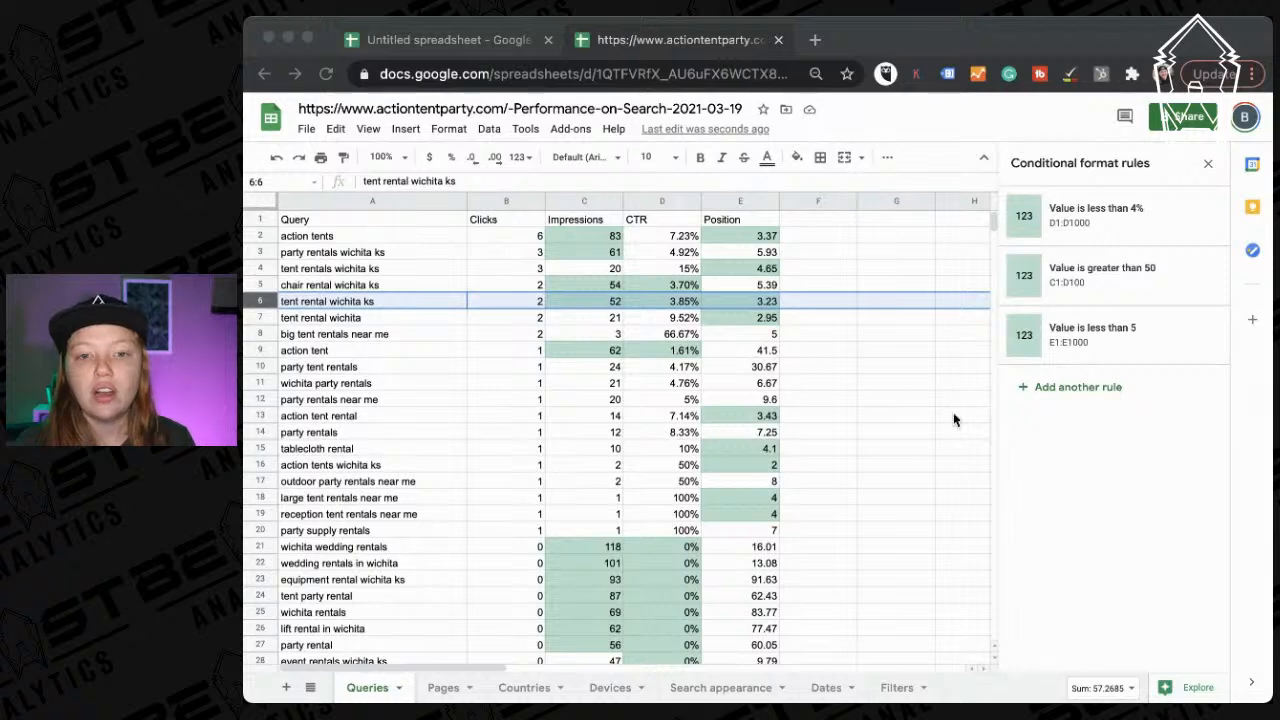
{"action": "left_click", "coordinate": [953, 414]}
{"action": "mouse_move", "coordinate": [267, 290]}
{"action": "left_mouse_down"}
{"action": "mouse_move", "coordinate": [255, 305]}
{"action": "mouse_move", "coordinate": [268, 399]}
{"action": "mouse_move", "coordinate": [258, 297]}
{"action": "left_mouse_up"}
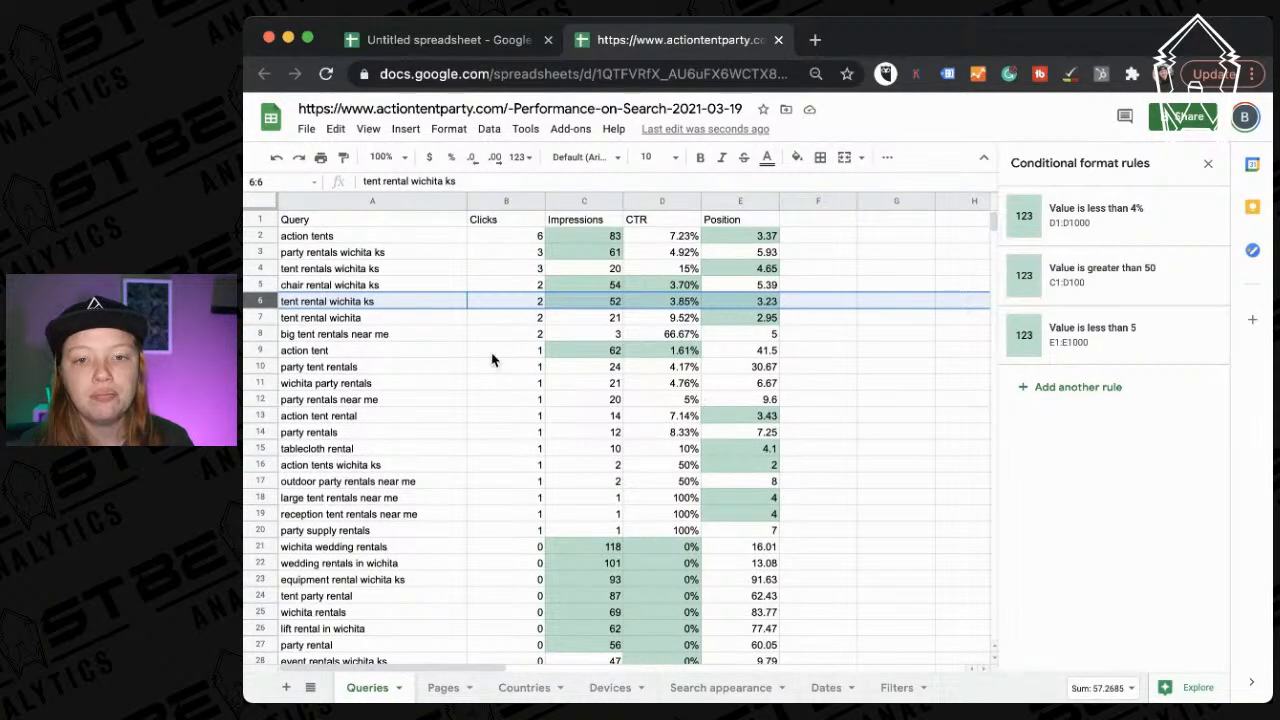
{"action": "scroll", "coordinate": [491, 357], "scroll_direction": "down", "scroll_amount": 3}
{"action": "scroll", "coordinate": [491, 357], "scroll_direction": "down", "scroll_amount": 6}
{"action": "scroll", "coordinate": [491, 357], "scroll_direction": "up", "scroll_amount": 7}
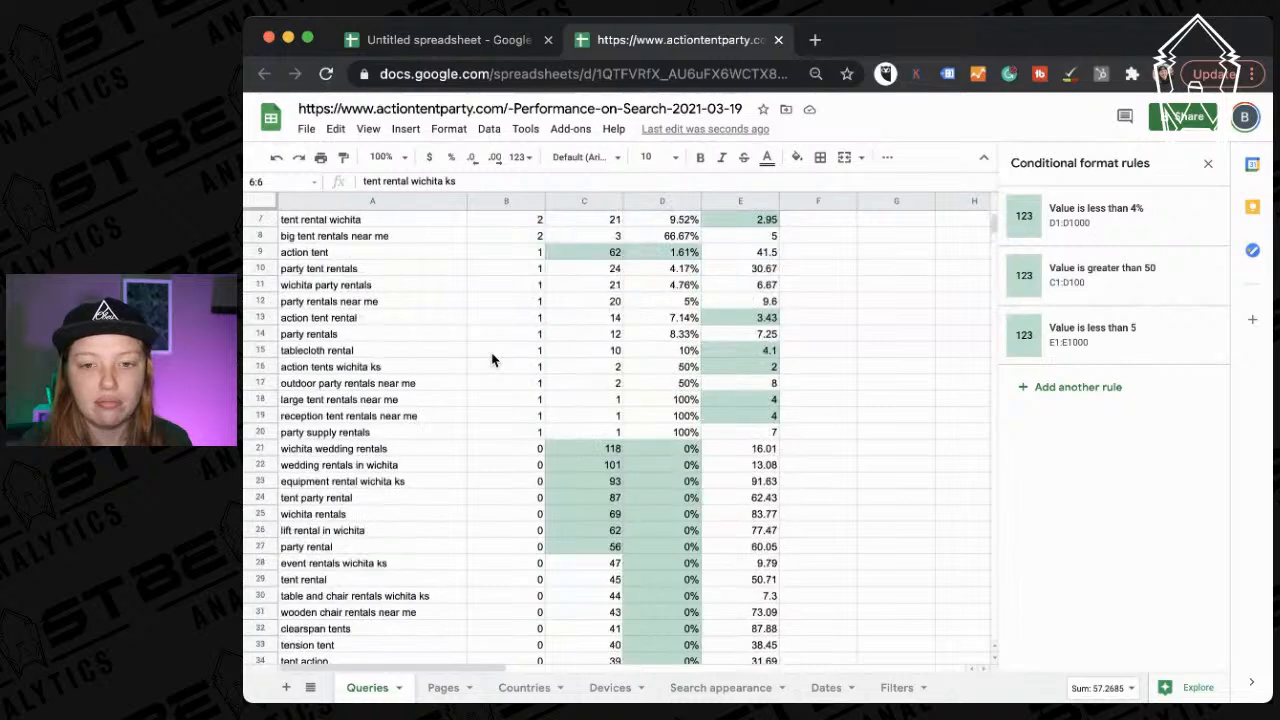
{"action": "scroll", "coordinate": [491, 357], "scroll_direction": "down", "scroll_amount": 5}
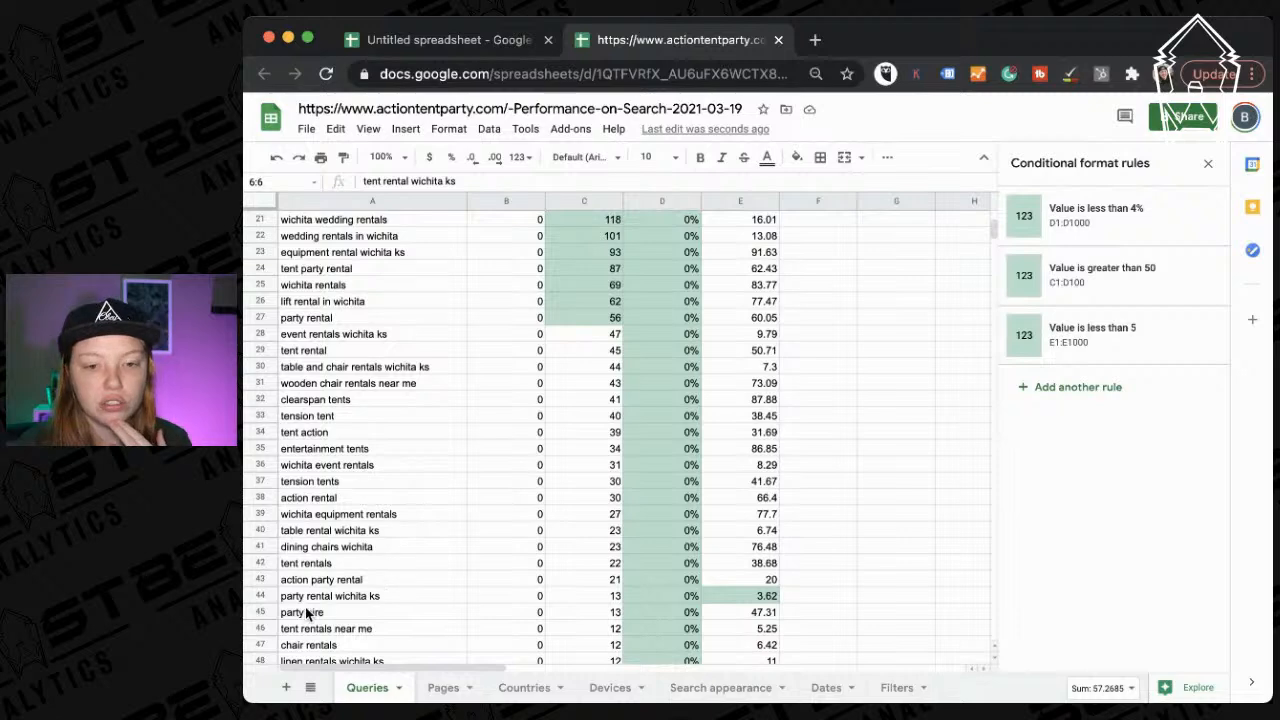
{"action": "scroll", "coordinate": [266, 602], "scroll_direction": "up", "scroll_amount": 5}
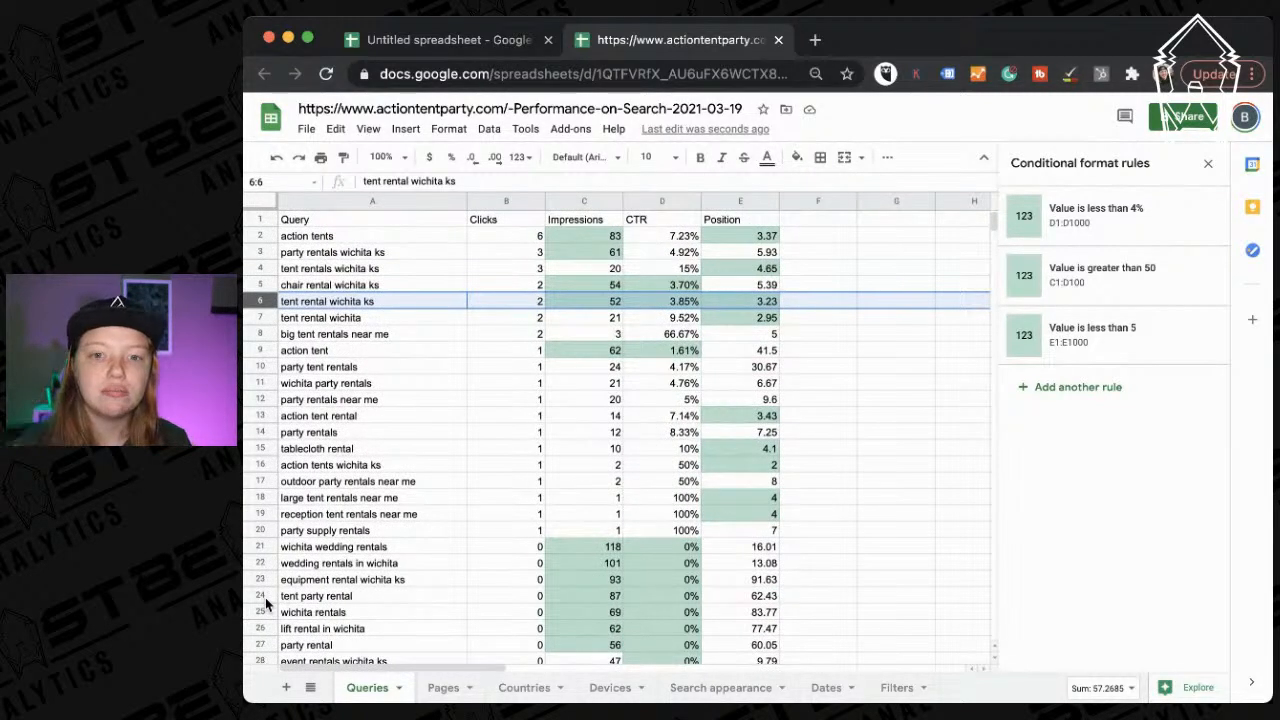
{"action": "scroll", "coordinate": [433, 447], "scroll_direction": "down", "scroll_amount": 3}
{"action": "scroll", "coordinate": [433, 447], "scroll_direction": "down", "scroll_amount": 5}
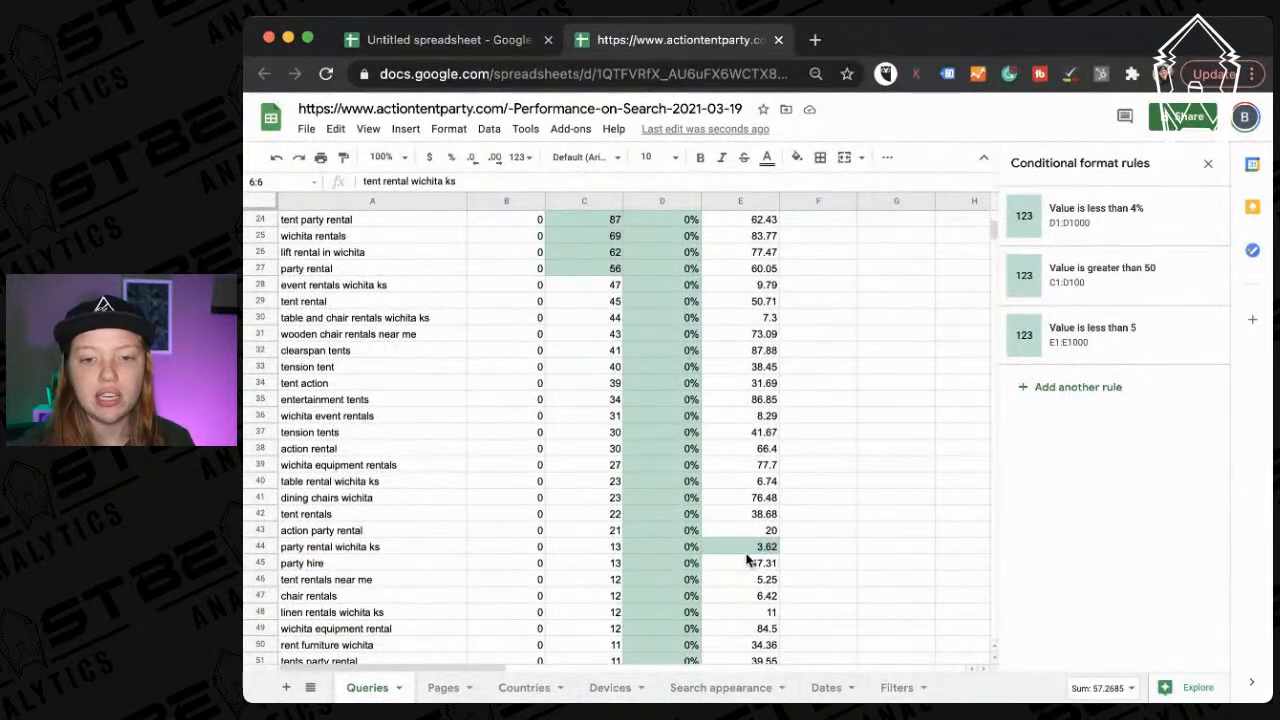
{"action": "left_click", "coordinate": [571, 551]}
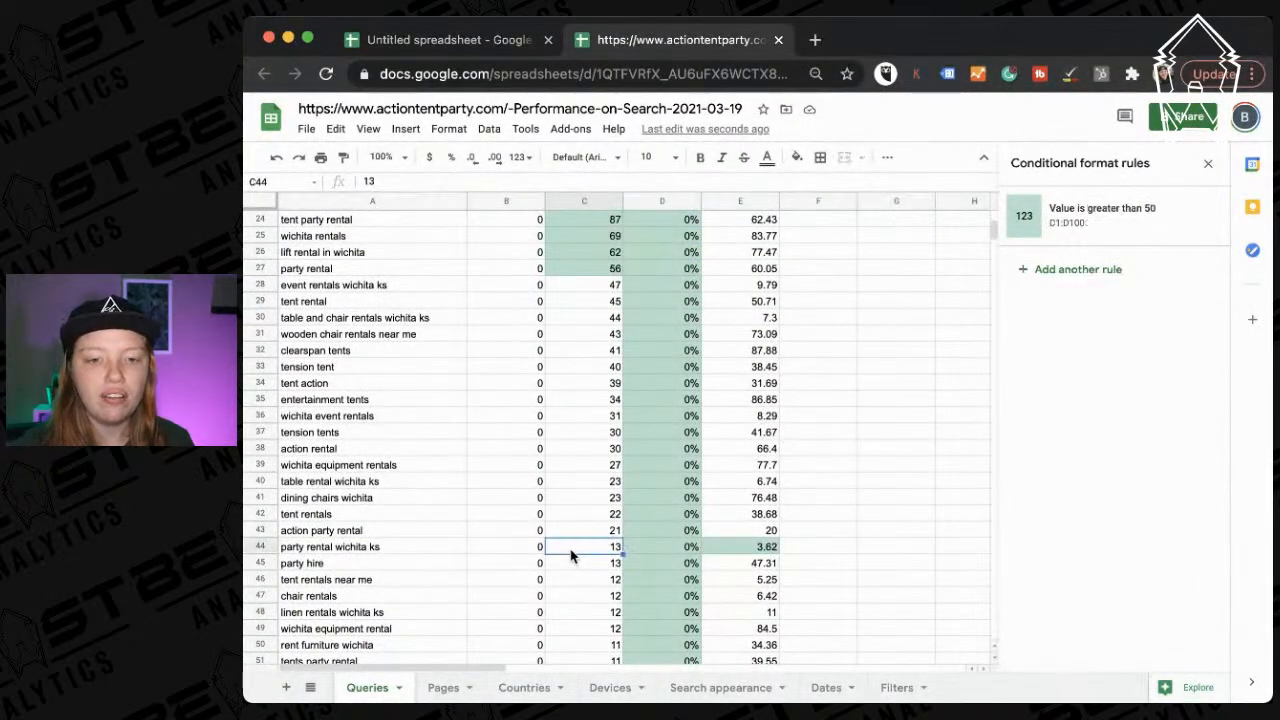
{"action": "left_click", "coordinate": [736, 556]}
{"action": "left_click", "coordinate": [372, 547]}
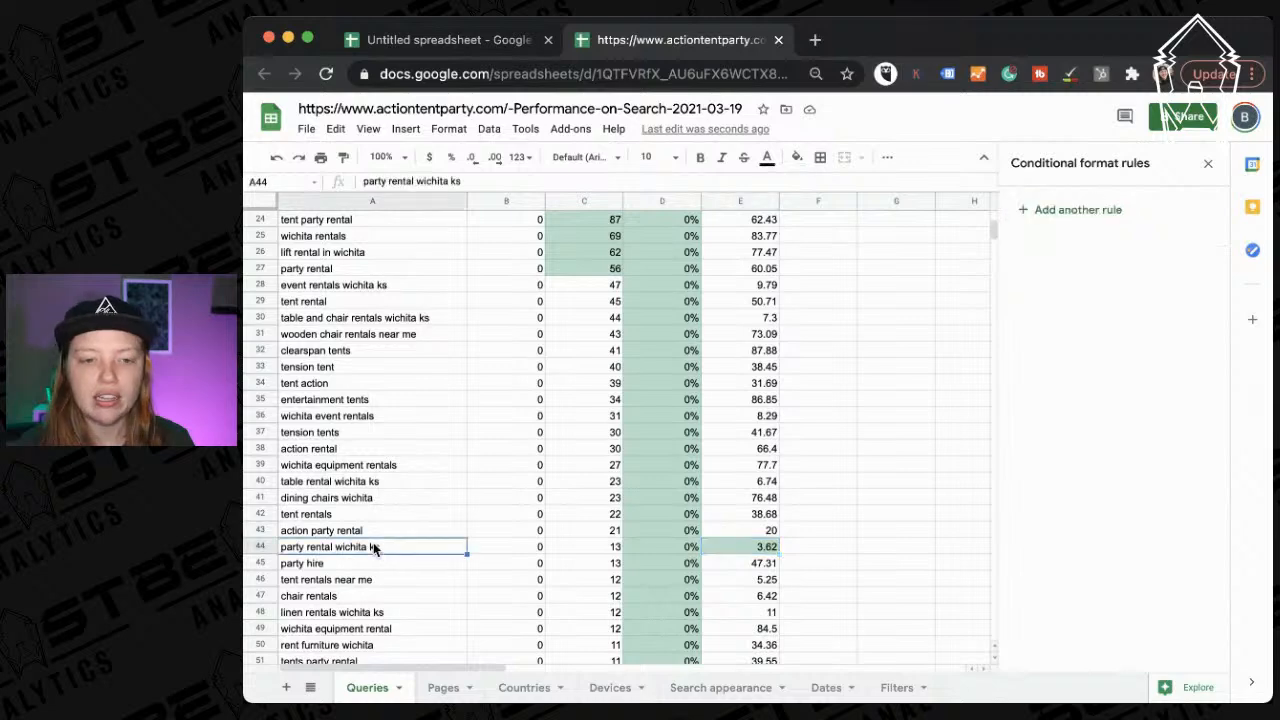
{"action": "scroll", "coordinate": [622, 604], "scroll_direction": "down", "scroll_amount": 1}
{"action": "scroll", "coordinate": [622, 604], "scroll_direction": "down", "scroll_amount": 10}
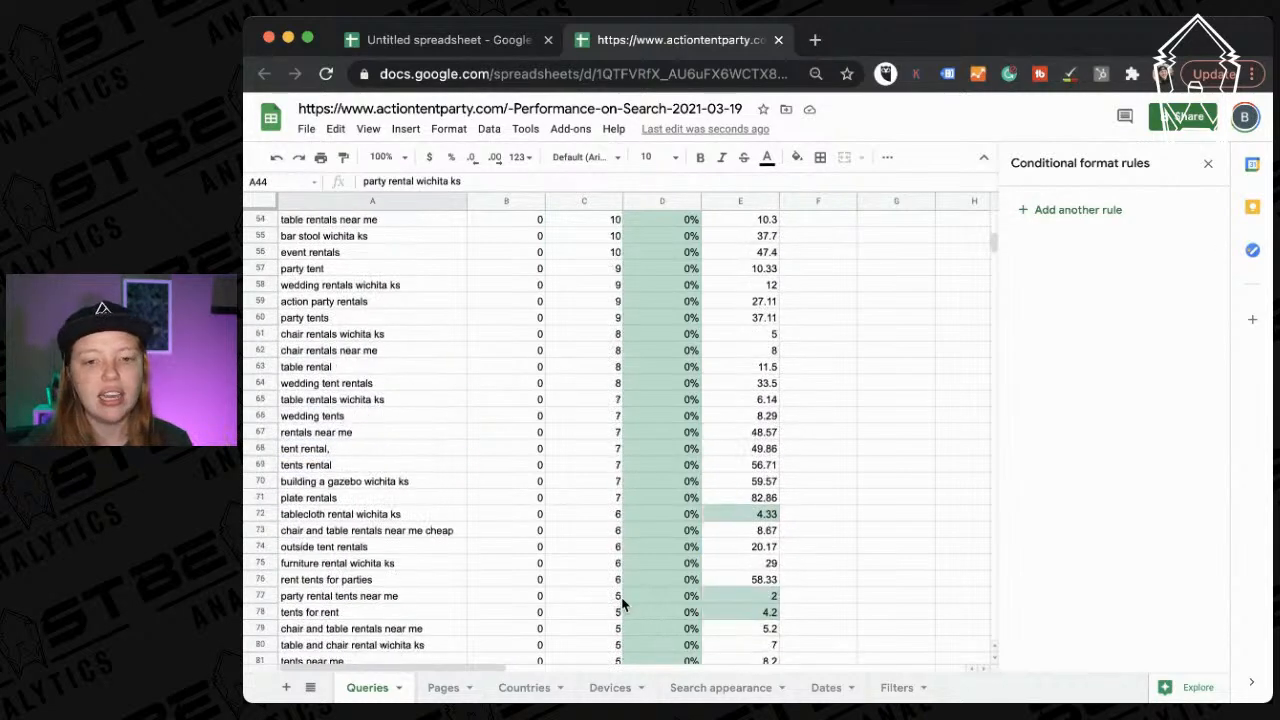
{"action": "scroll", "coordinate": [622, 604], "scroll_direction": "up", "scroll_amount": 5}
{"action": "scroll", "coordinate": [622, 604], "scroll_direction": "down", "scroll_amount": 8}
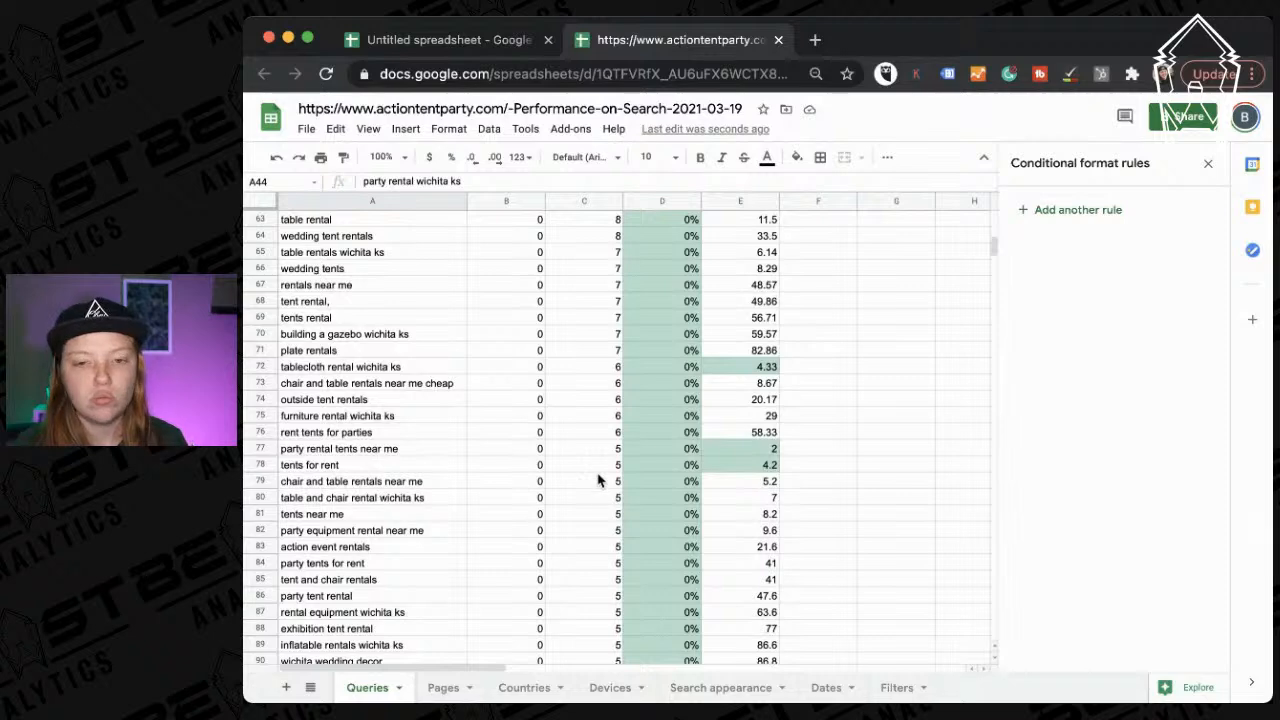
{"action": "scroll", "coordinate": [615, 425], "scroll_direction": "up", "scroll_amount": 15}
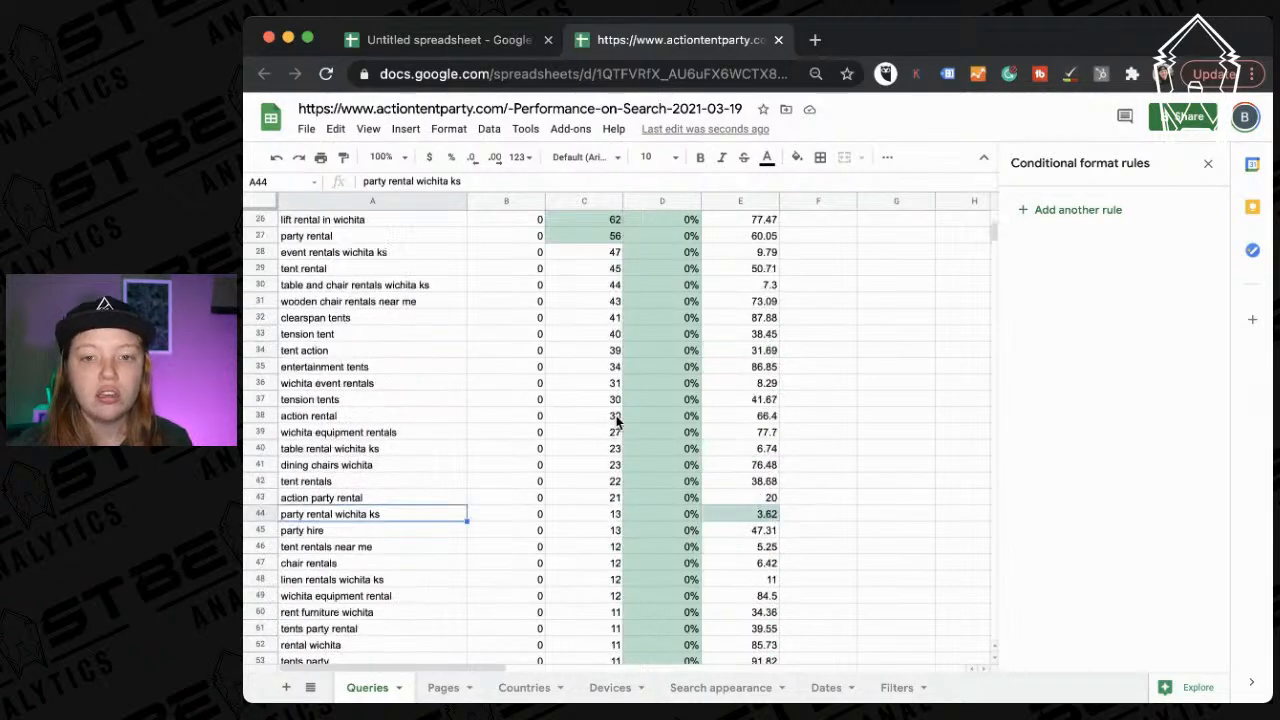
{"action": "scroll", "coordinate": [616, 423], "scroll_direction": "right", "scroll_amount": 3}
{"action": "scroll", "coordinate": [616, 423], "scroll_direction": "left", "scroll_amount": 3}
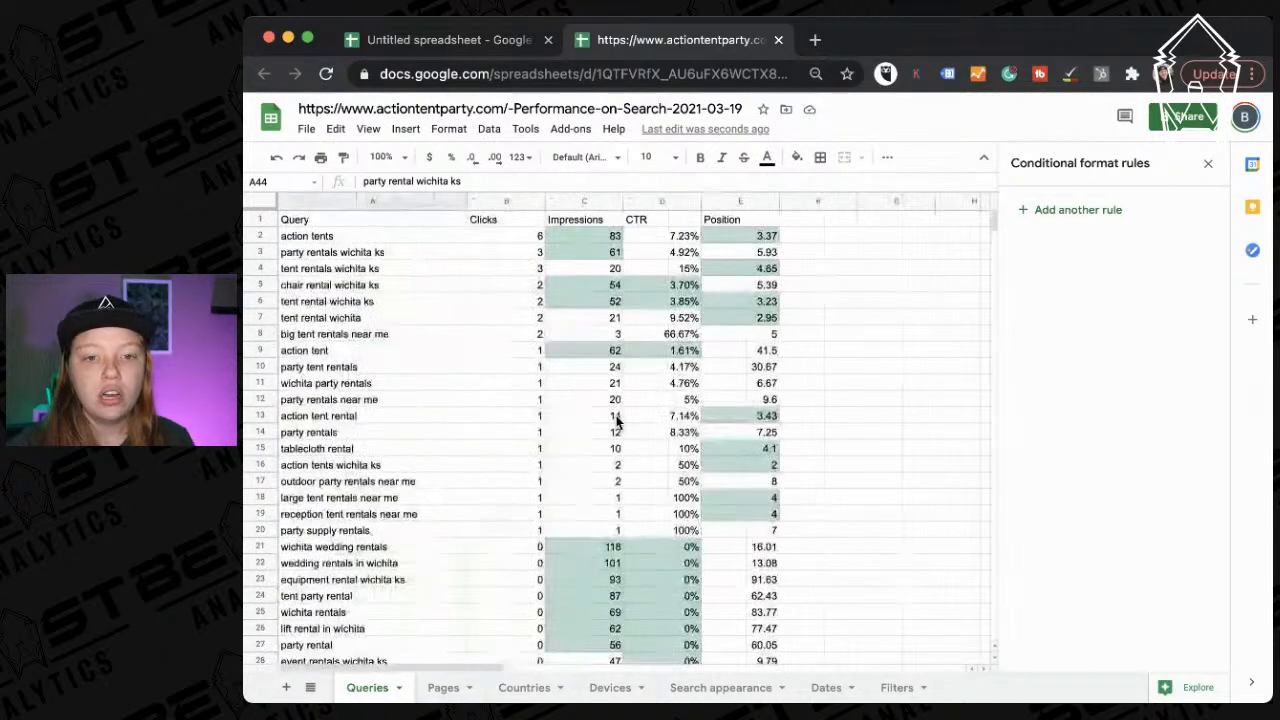
{"action": "left_click", "coordinate": [600, 238]}
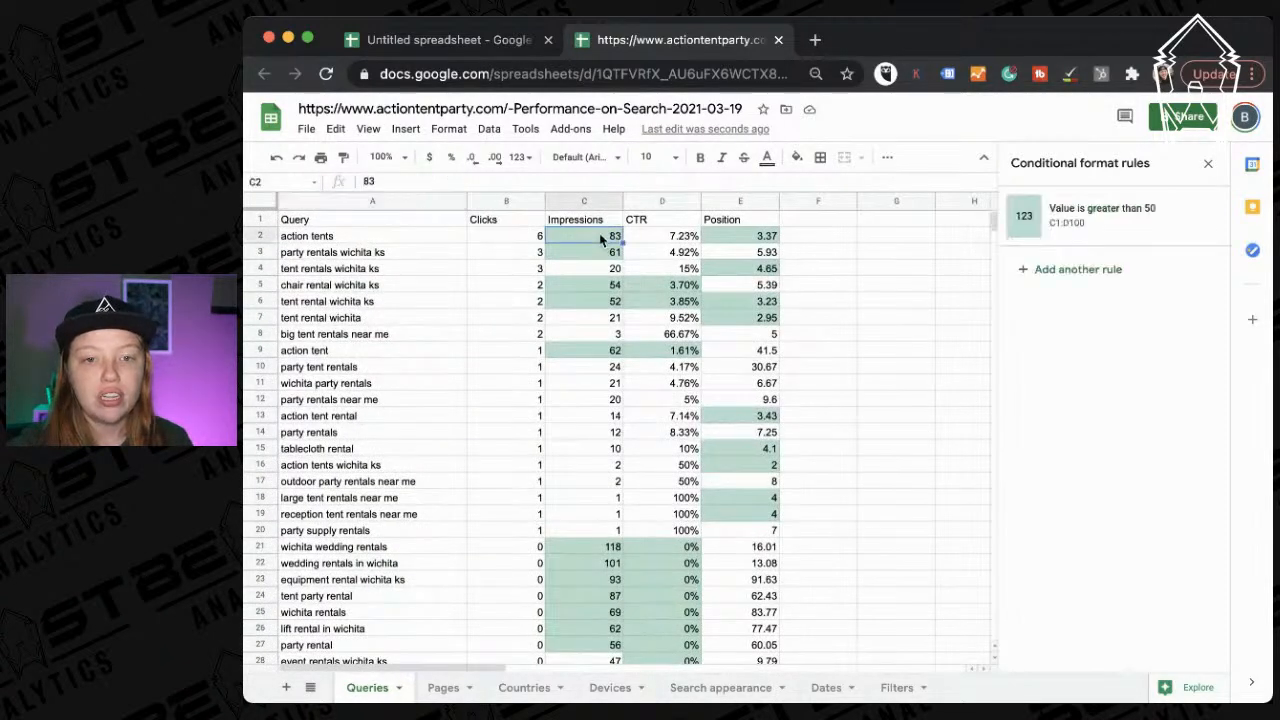
Review the highlighted CTR cells and the tent and chair rental wichita ks rows.
{"action": "left_click_drag", "start_coordinate": [667, 237], "coordinate": [663, 258]}
{"action": "left_click", "coordinate": [663, 256]}
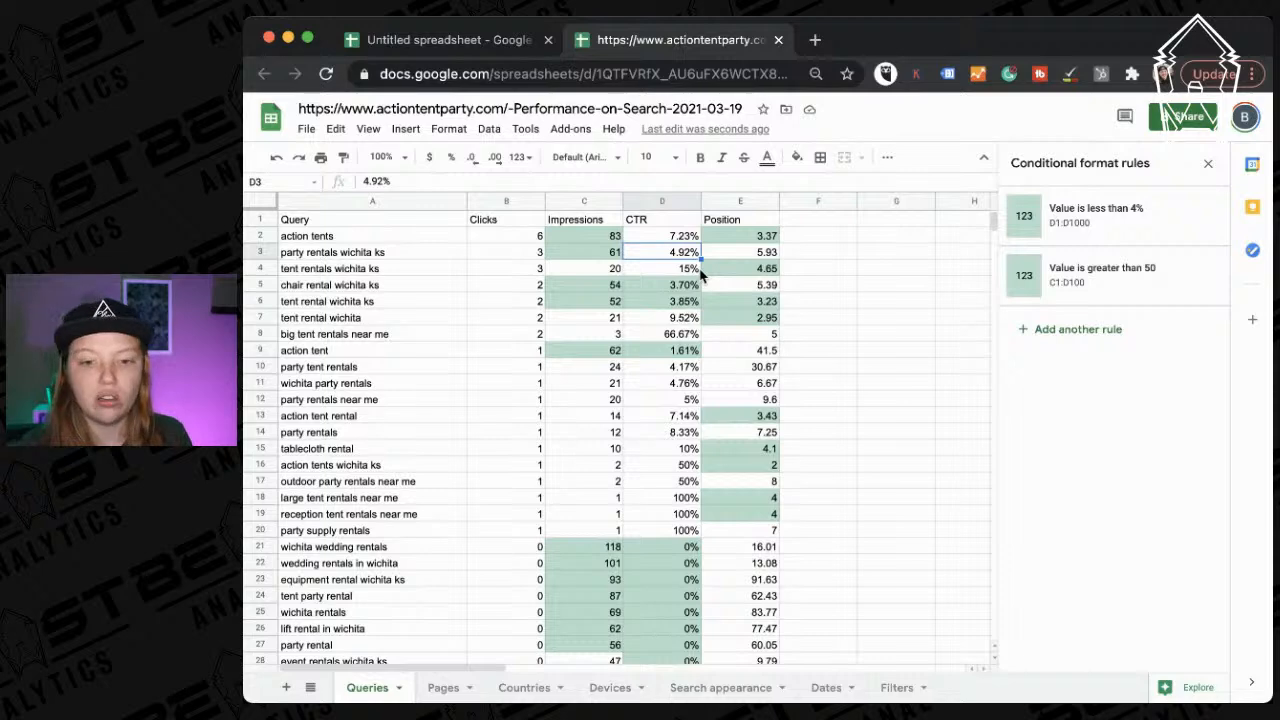
{"action": "scroll", "coordinate": [480, 558], "scroll_direction": "down", "scroll_amount": 1}
{"action": "scroll", "coordinate": [480, 557], "scroll_direction": "down", "scroll_amount": 3}
{"action": "scroll", "coordinate": [480, 557], "scroll_direction": "up", "scroll_amount": 4}
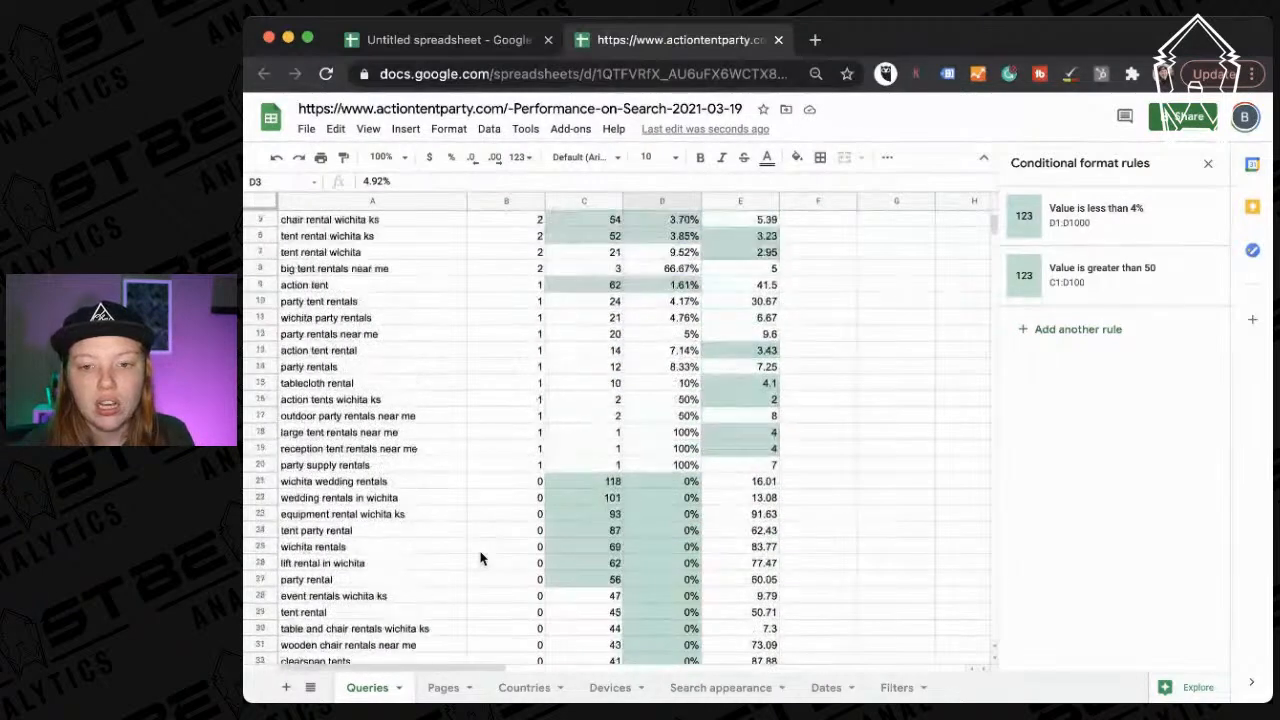
{"action": "scroll", "coordinate": [489, 517], "scroll_direction": "right", "scroll_amount": 2}
{"action": "scroll", "coordinate": [476, 330], "scroll_direction": "left", "scroll_amount": 3}
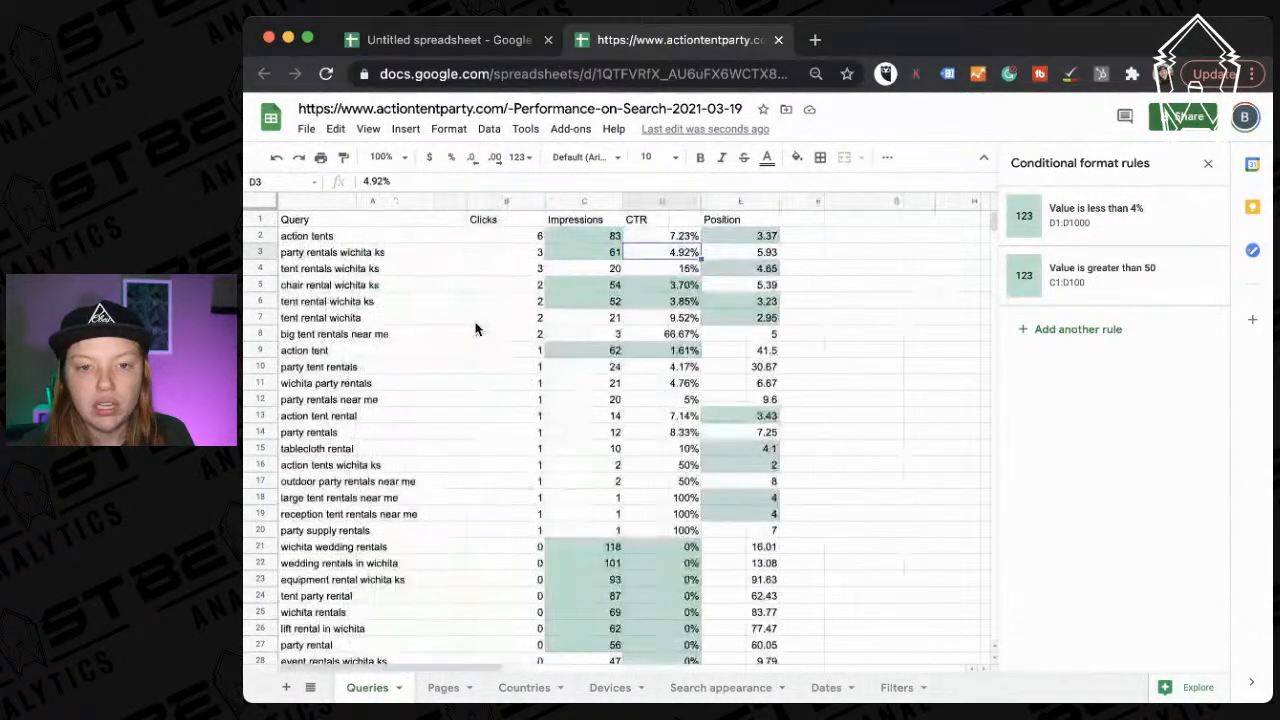
{"action": "left_click", "coordinate": [264, 301]}
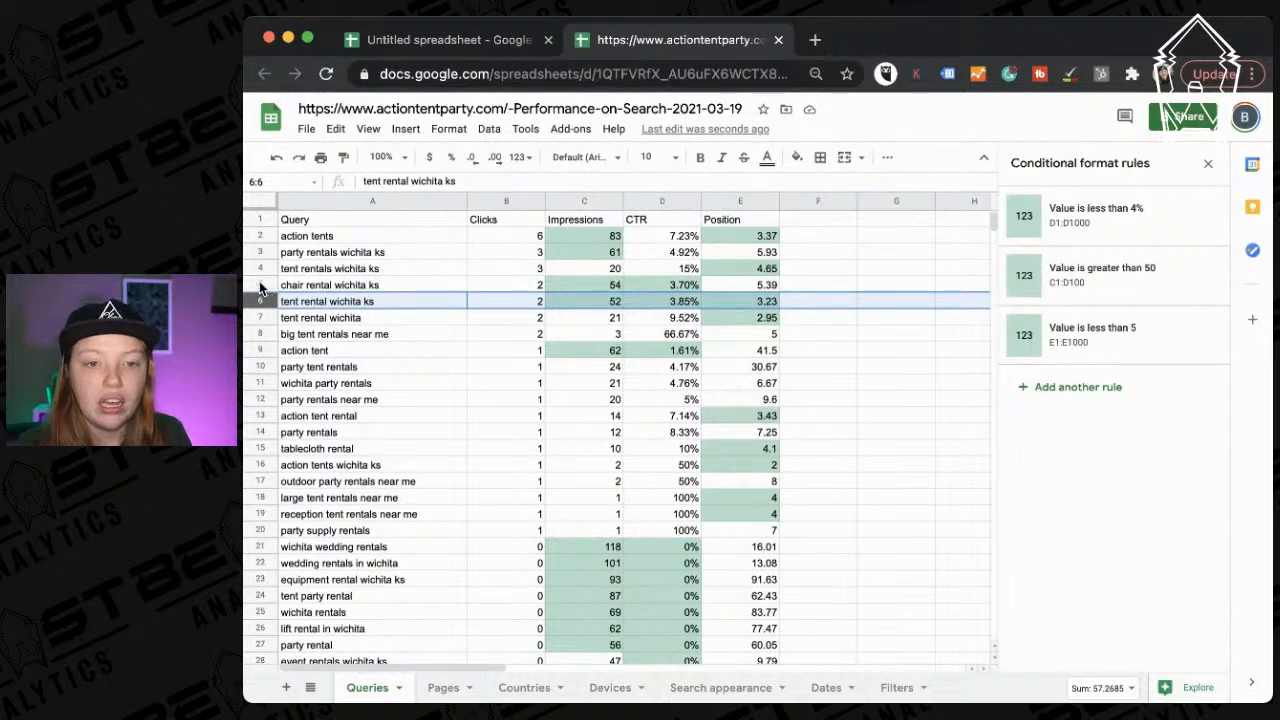
{"action": "left_click", "coordinate": [264, 285]}
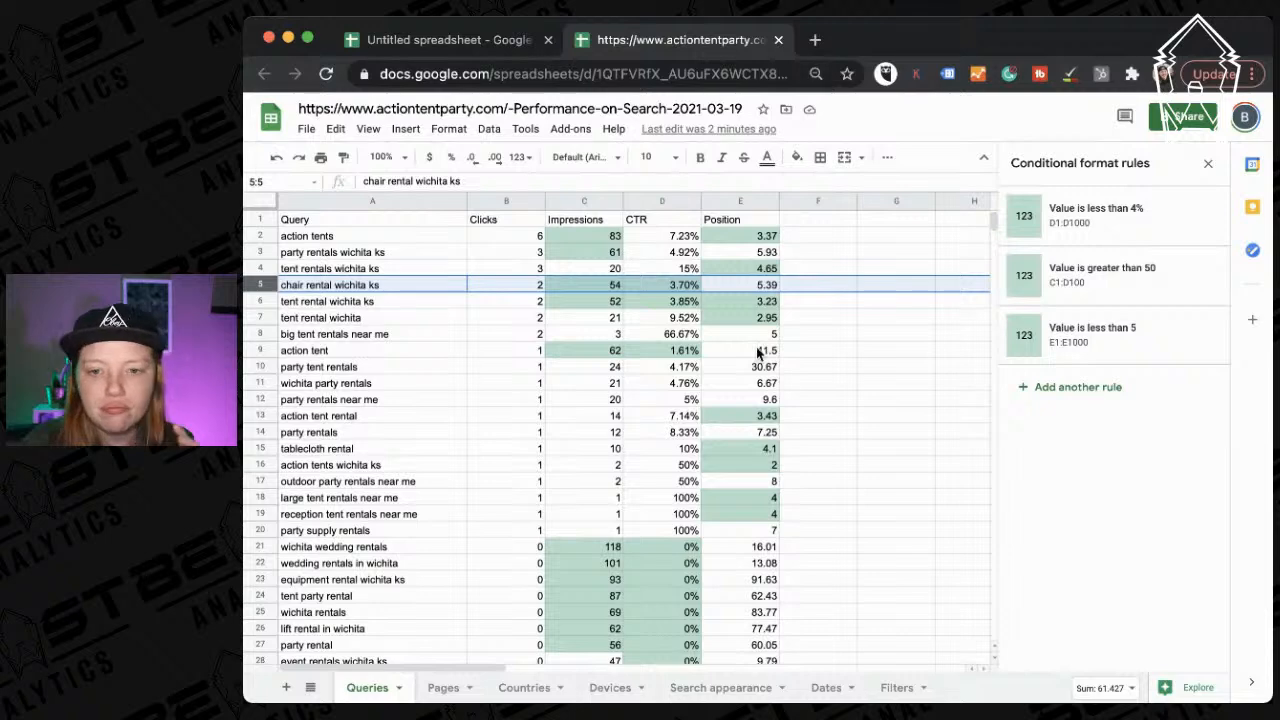
Close the query sheet's browser tab, leaving the blank Untitled spreadsheet.
{"action": "scroll", "coordinate": [760, 350], "scroll_direction": "down", "scroll_amount": 15}
{"action": "scroll", "coordinate": [760, 350], "scroll_direction": "up", "scroll_amount": 14}
{"action": "scroll", "coordinate": [760, 350], "scroll_direction": "up", "scroll_amount": 1}
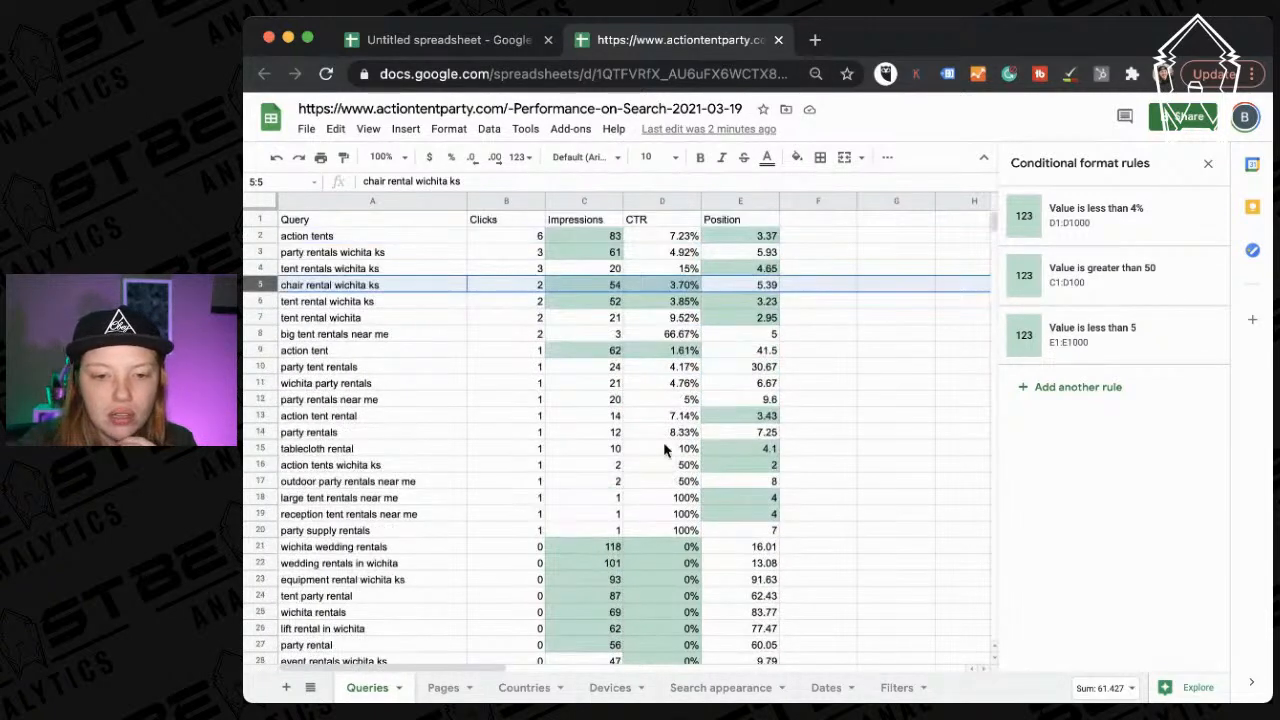
{"action": "left_click", "coordinate": [780, 41]}
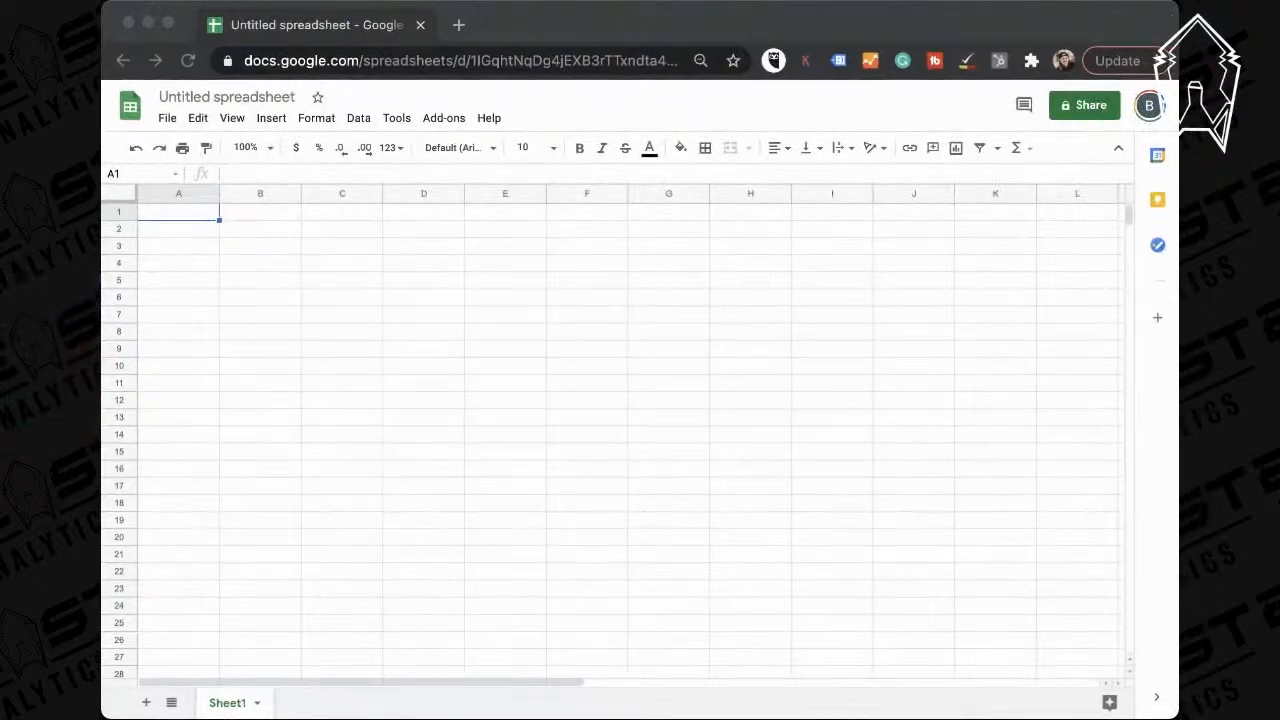
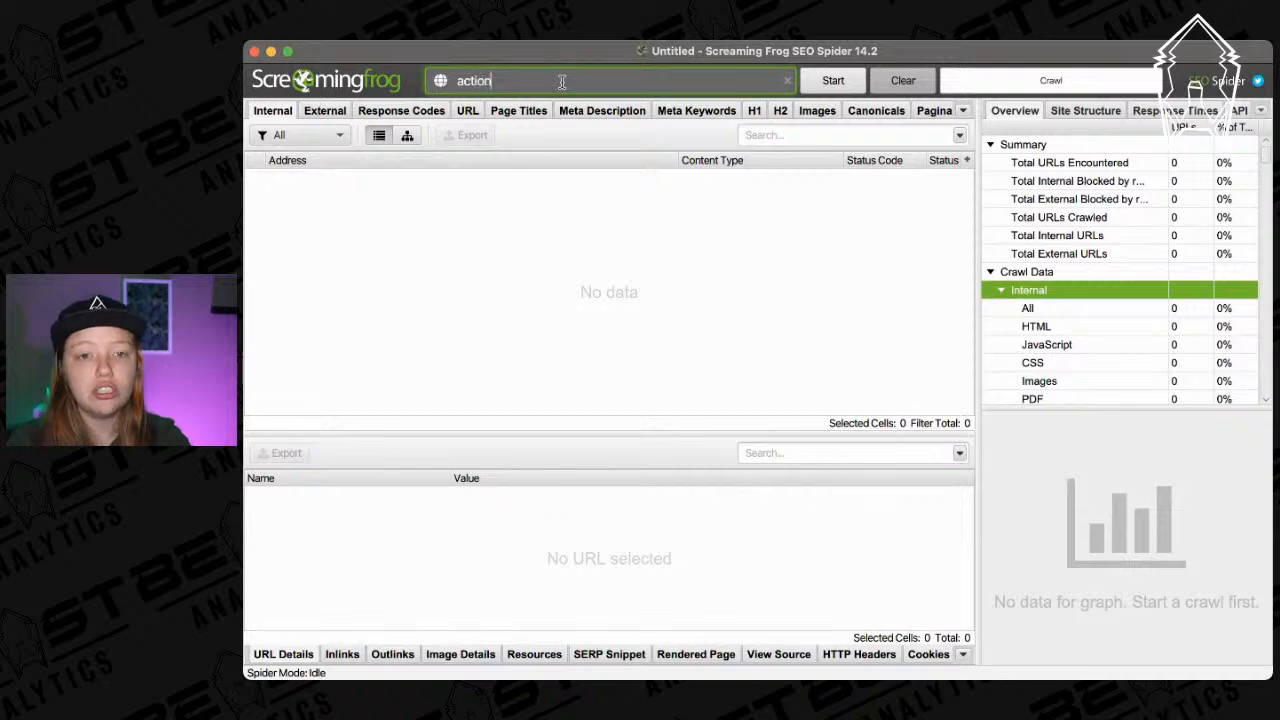
Begin entering the actiontentparty site address in Screaming Frog's crawl URL field.
{"action": "type", "text": "tentpar"}
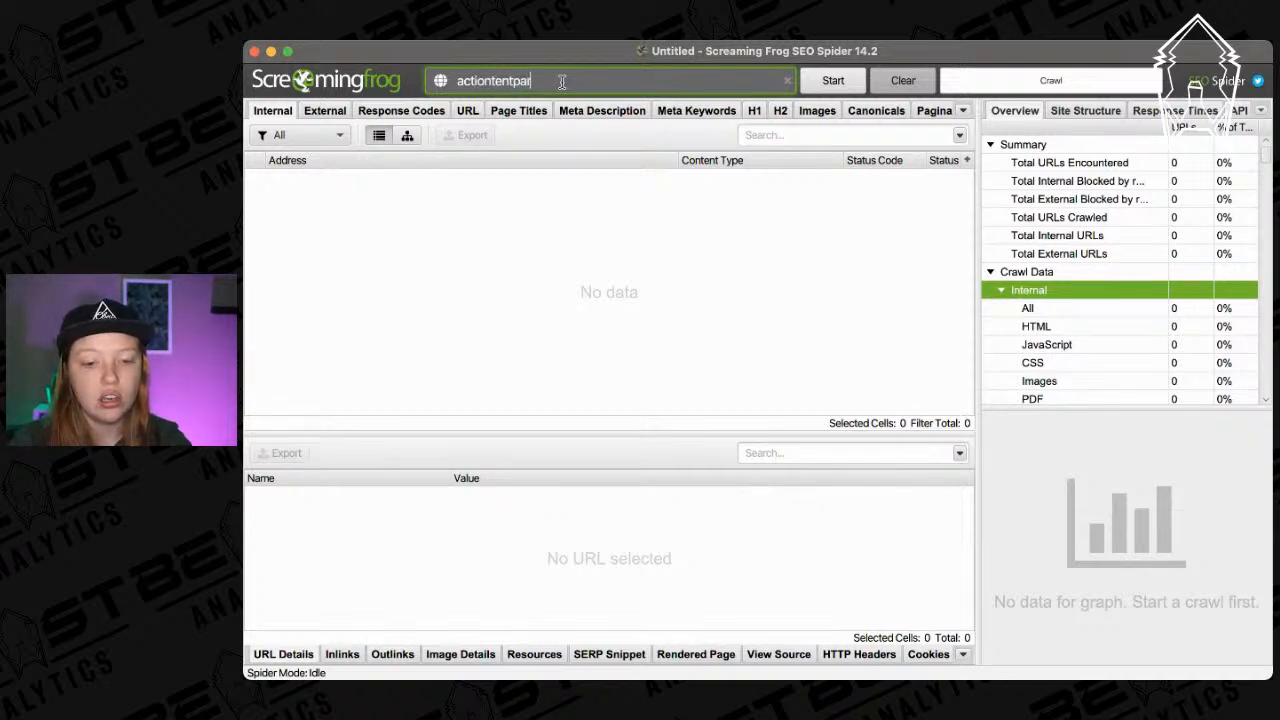
Complete the address as actiontentparty.com and start the crawl.
{"action": "key", "text": "super+Tab"}
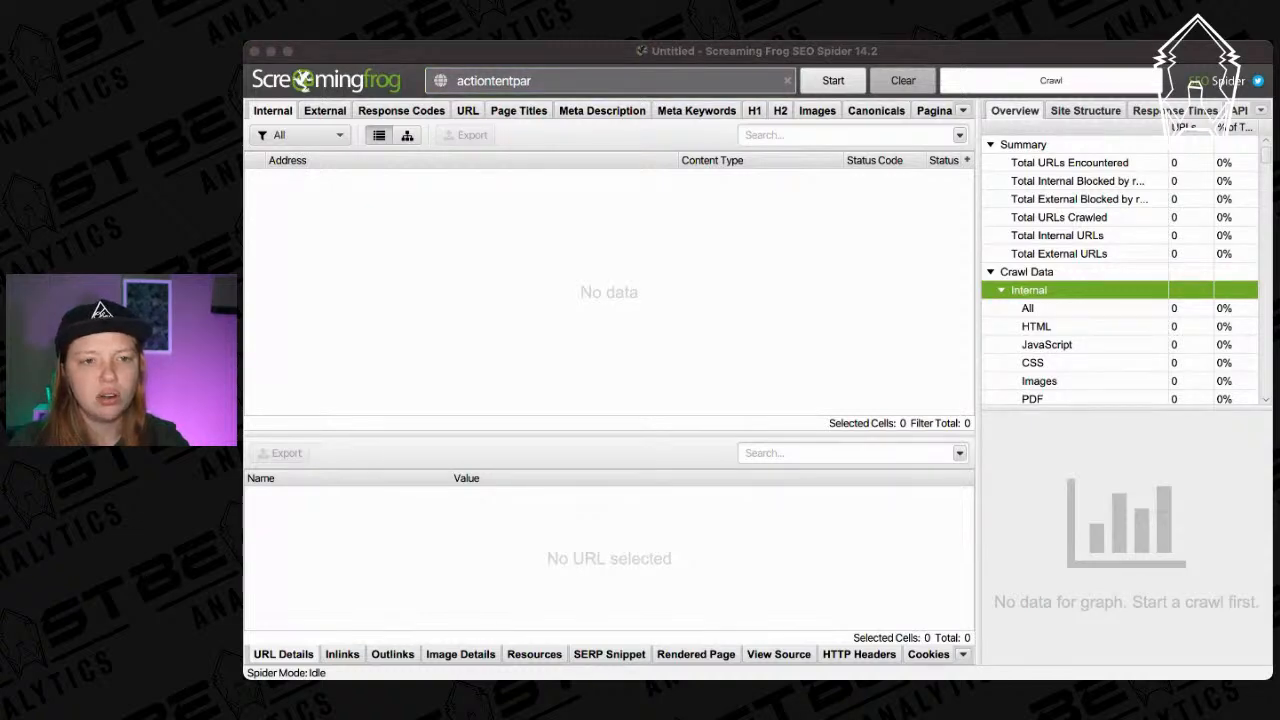
{"action": "left_click", "coordinate": [884, 246]}
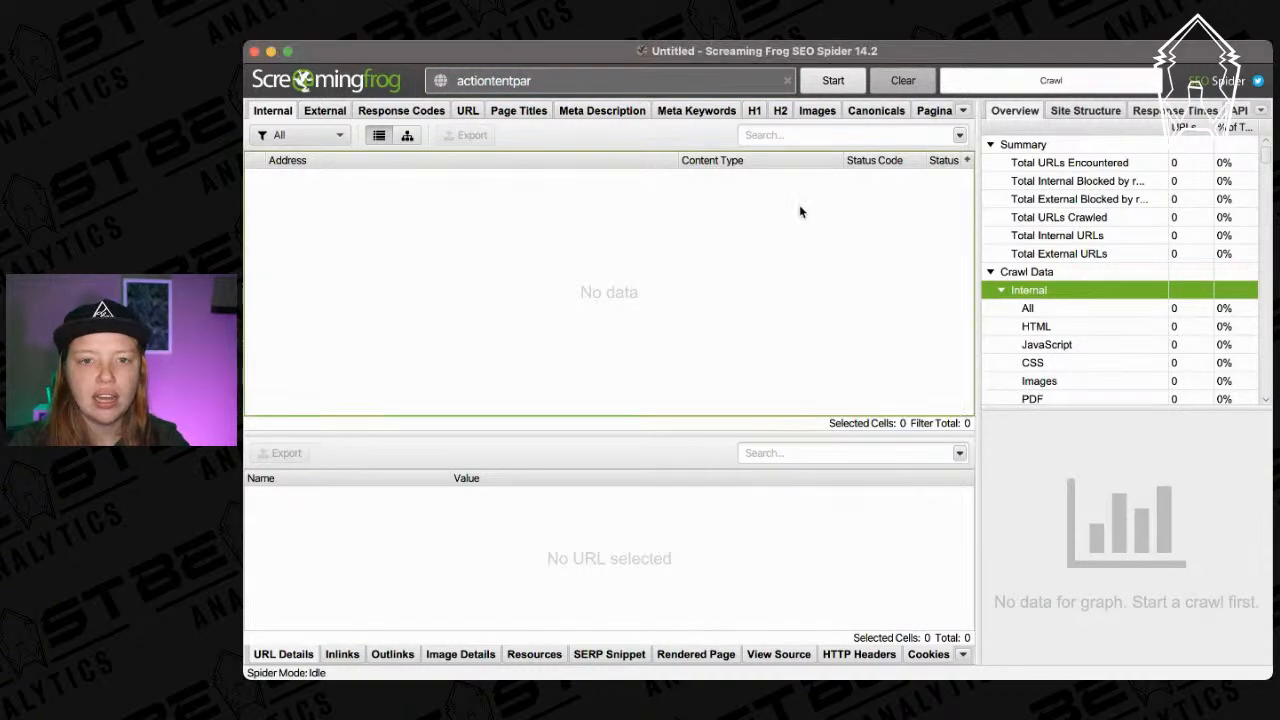
{"action": "left_click", "coordinate": [567, 78]}
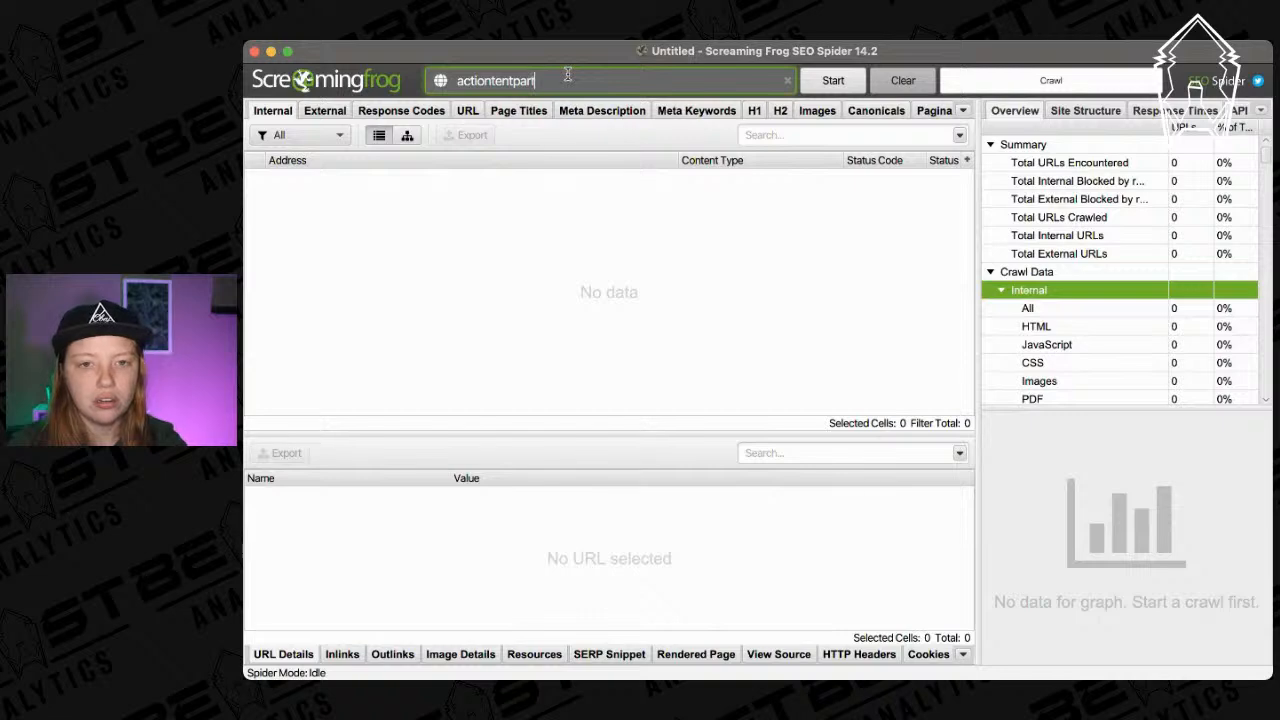
{"action": "type", "text": "ty.com"}
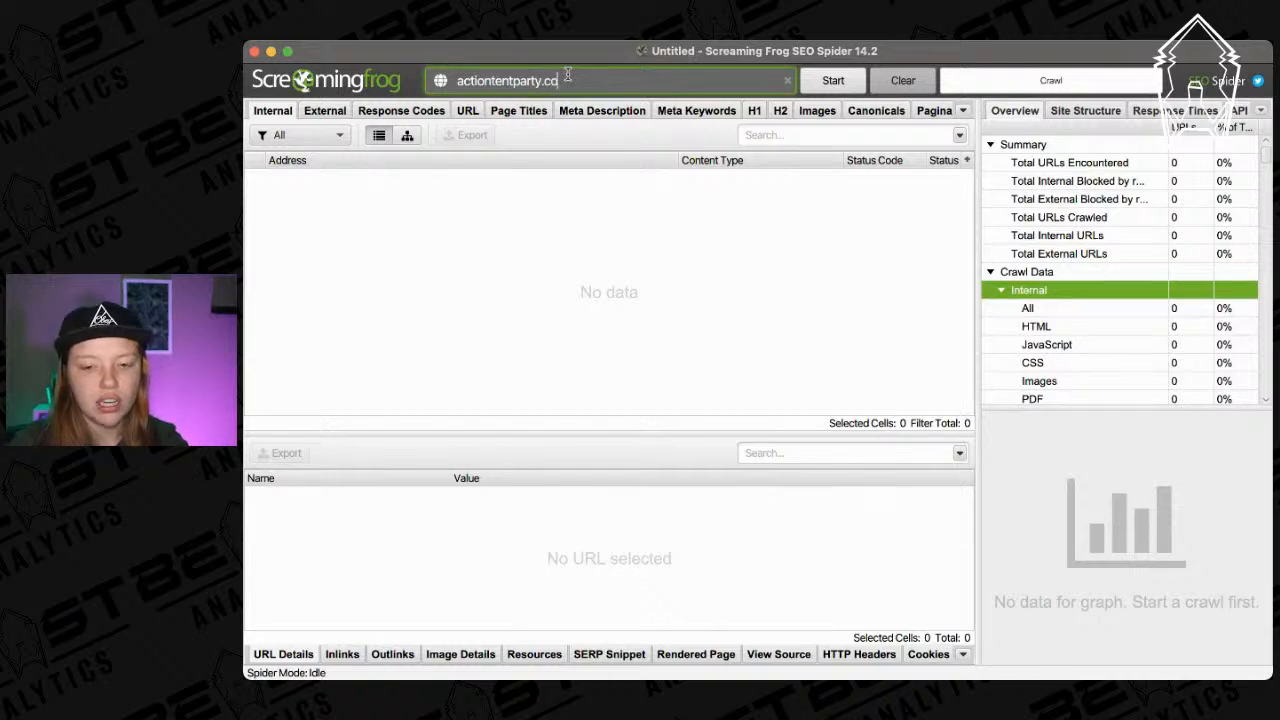
{"action": "key", "text": "Return"}
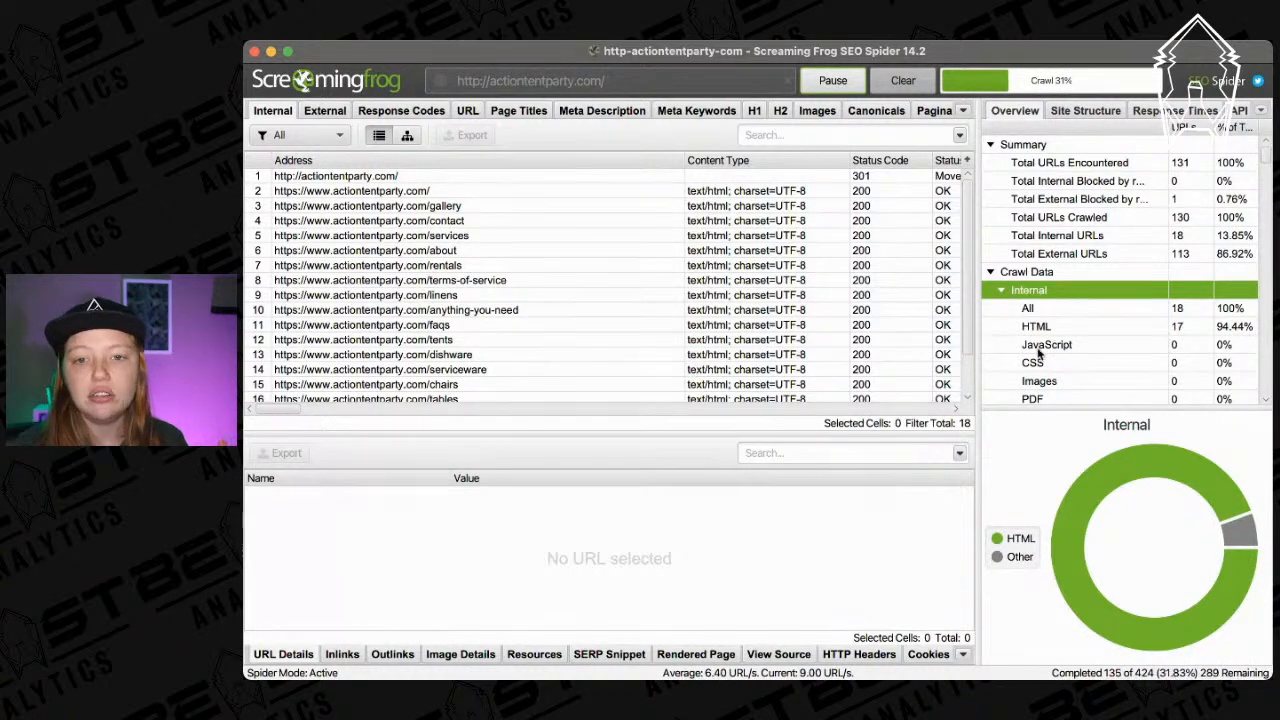
Watch the Overview stats as the crawl finishes all 426 URLs at 100%.
{"action": "scroll", "coordinate": [1040, 348], "scroll_direction": "down", "scroll_amount": 2}
{"action": "scroll", "coordinate": [1043, 313], "scroll_direction": "up", "scroll_amount": 2}
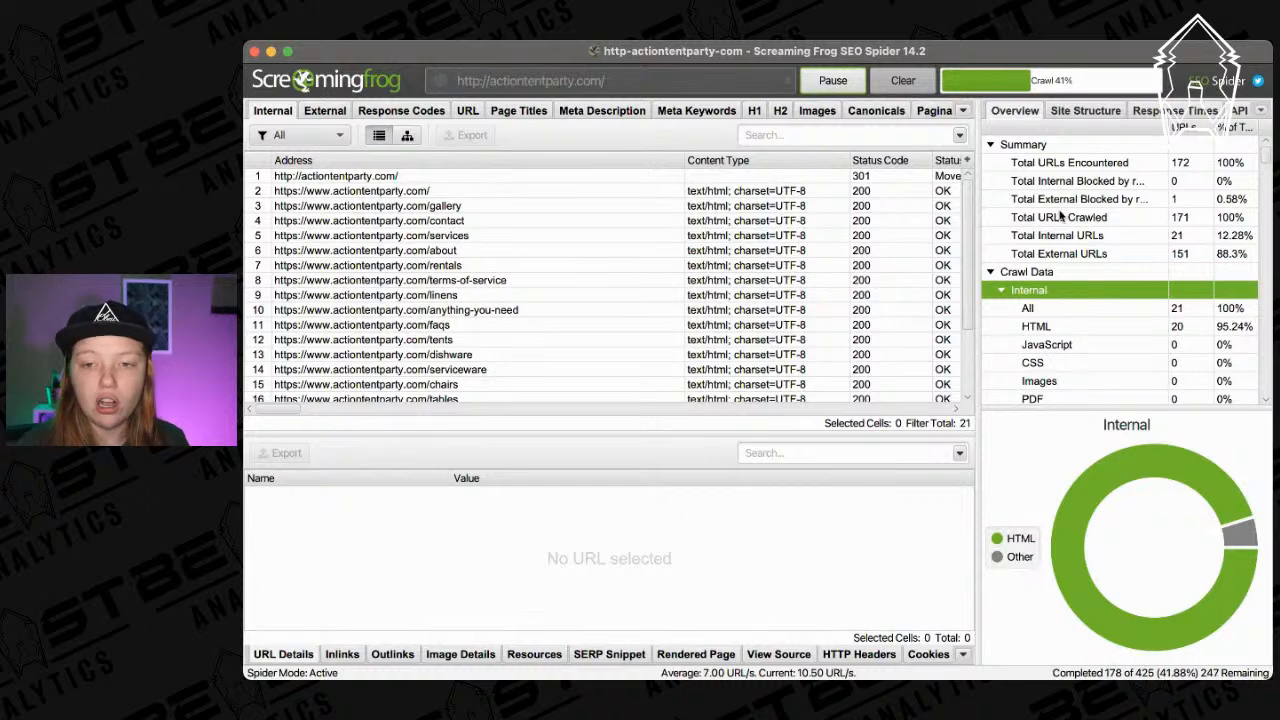
{"action": "scroll", "coordinate": [1069, 338], "scroll_direction": "down", "scroll_amount": 3}
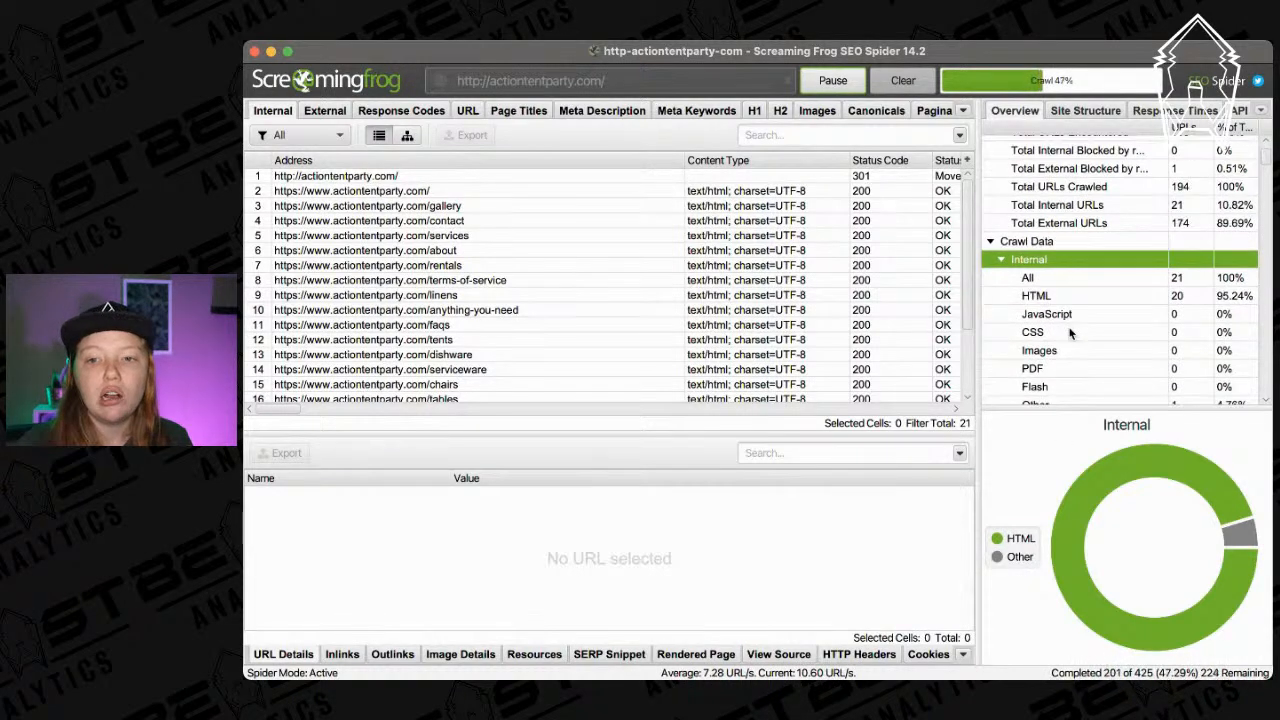
{"action": "scroll", "coordinate": [1069, 333], "scroll_direction": "down", "scroll_amount": 10}
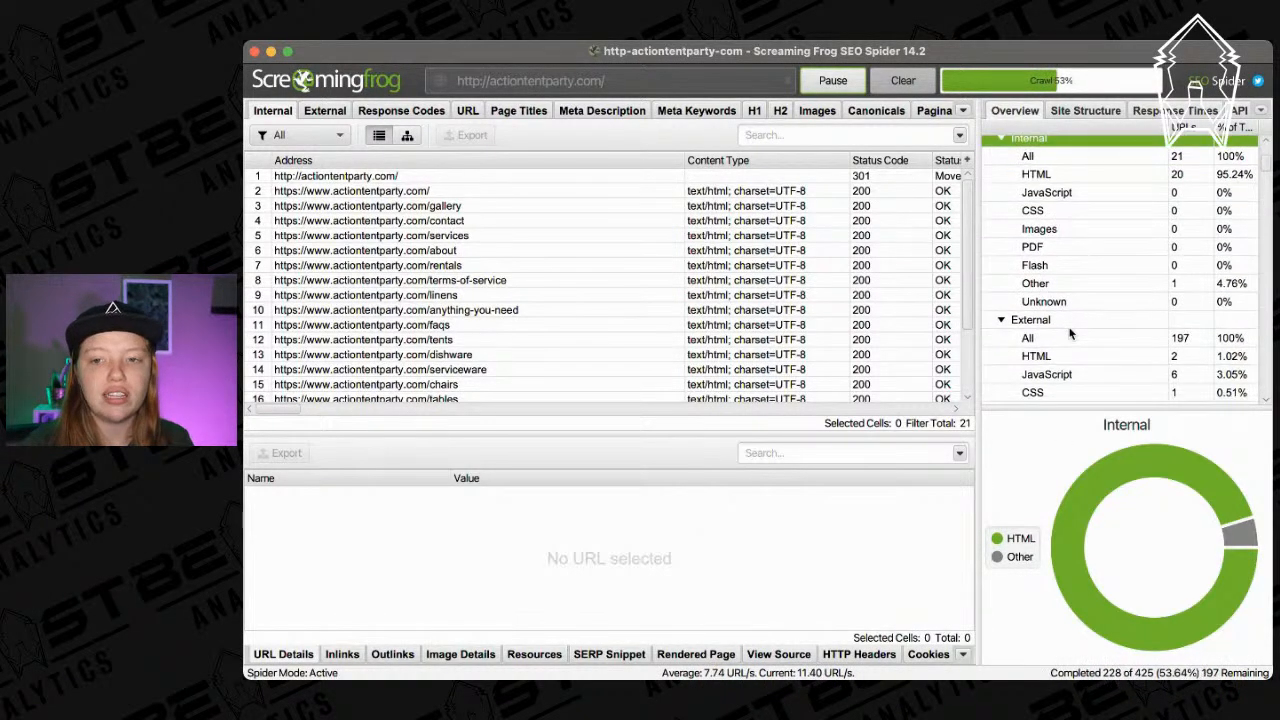
{"action": "scroll", "coordinate": [1128, 203], "scroll_direction": "down", "scroll_amount": 8}
{"action": "scroll", "coordinate": [1128, 205], "scroll_direction": "down", "scroll_amount": 4}
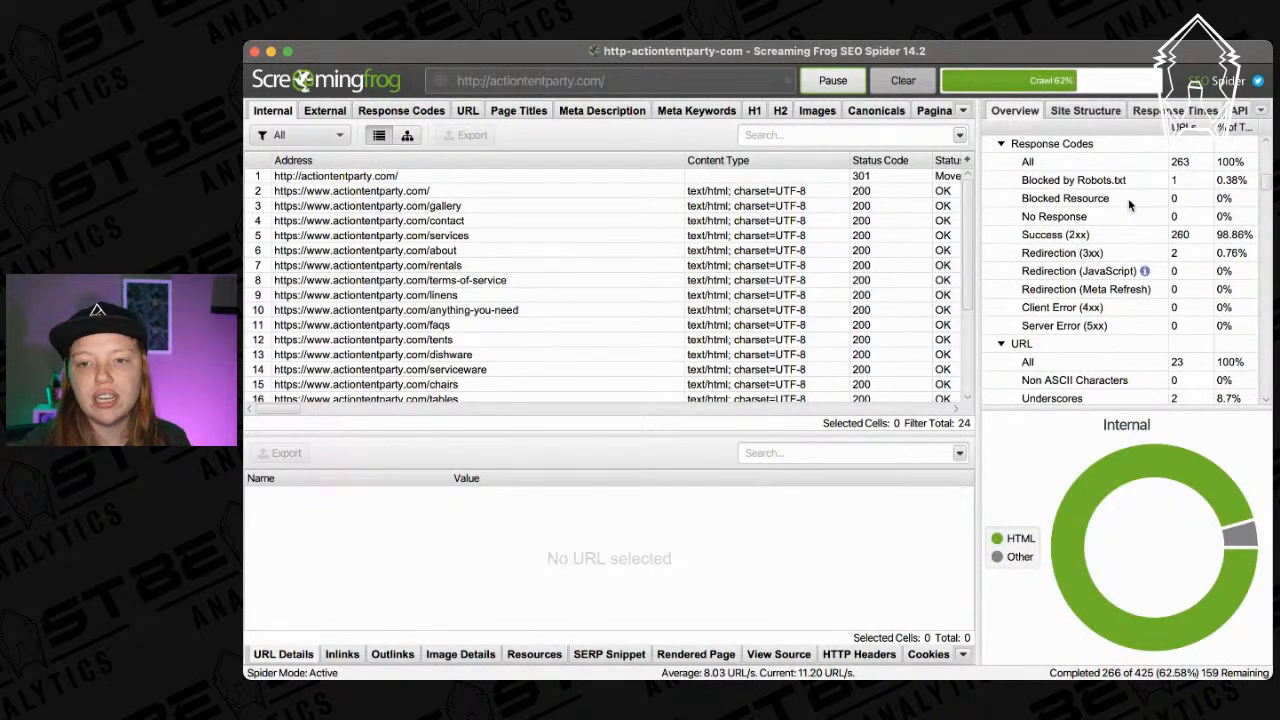
{"action": "scroll", "coordinate": [1128, 200], "scroll_direction": "down", "scroll_amount": 8}
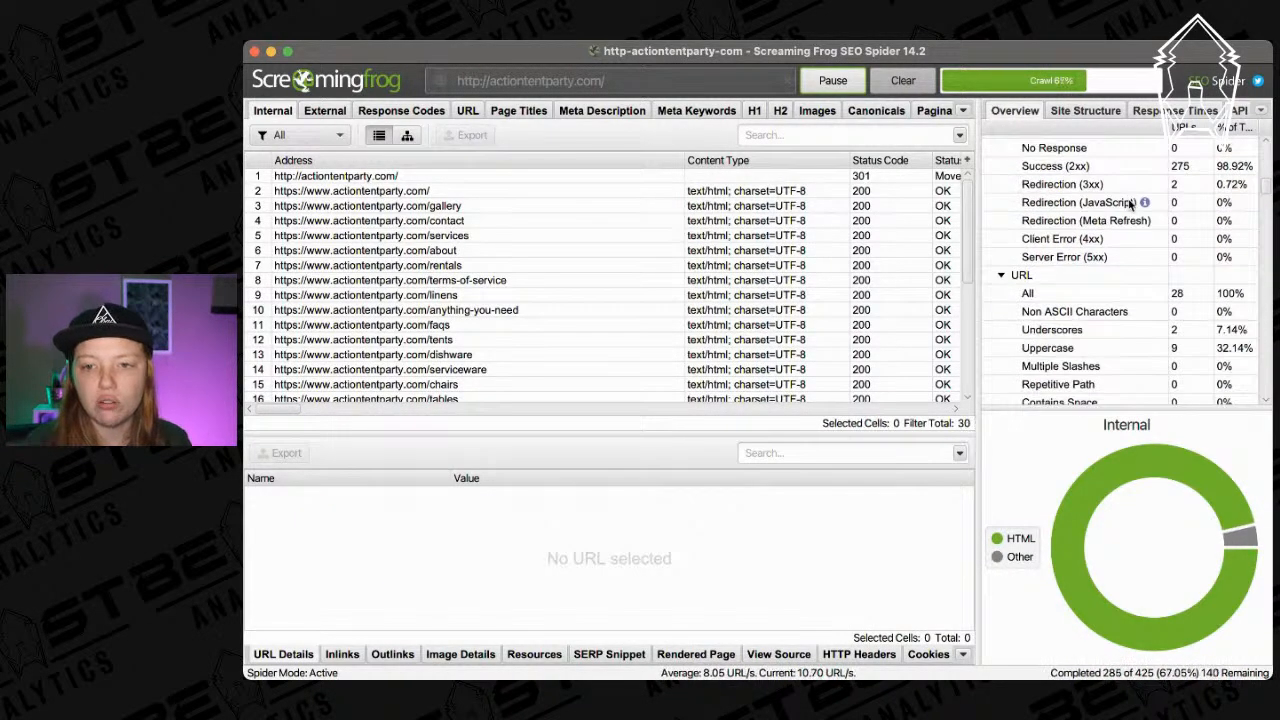
{"action": "scroll", "coordinate": [1128, 204], "scroll_direction": "down", "scroll_amount": 2}
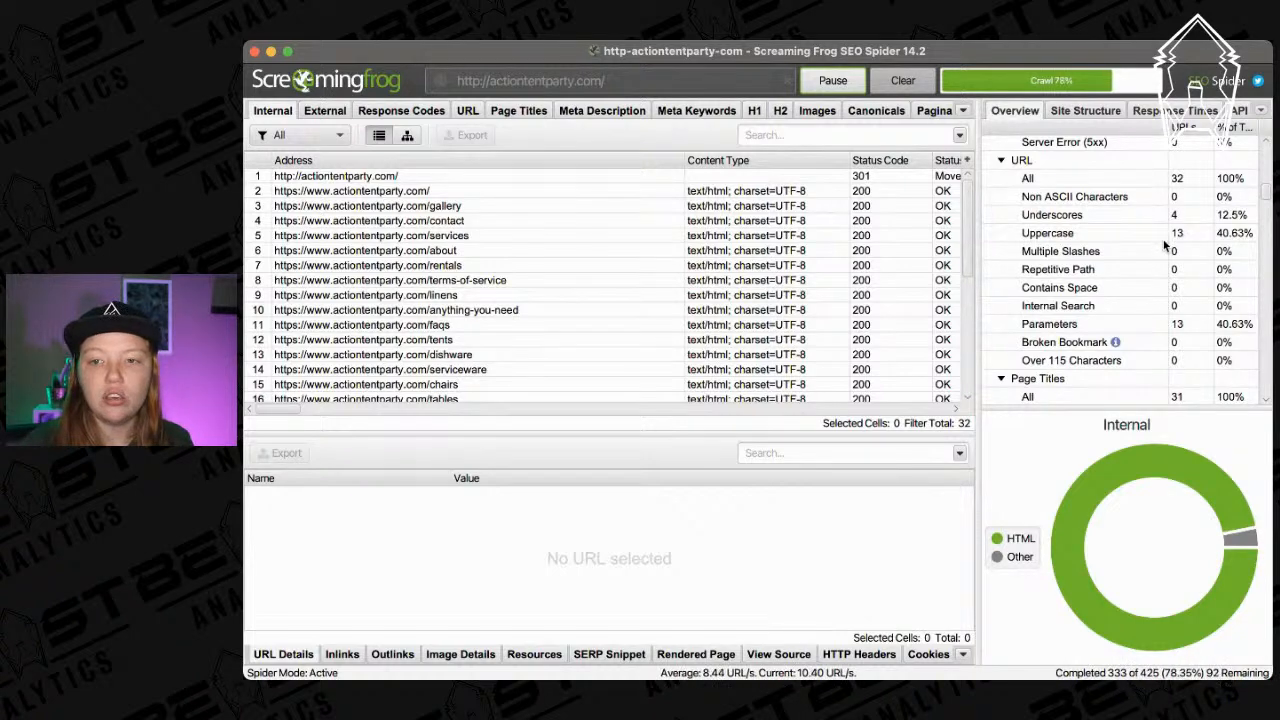
{"action": "scroll", "coordinate": [1165, 245], "scroll_direction": "down", "scroll_amount": 10}
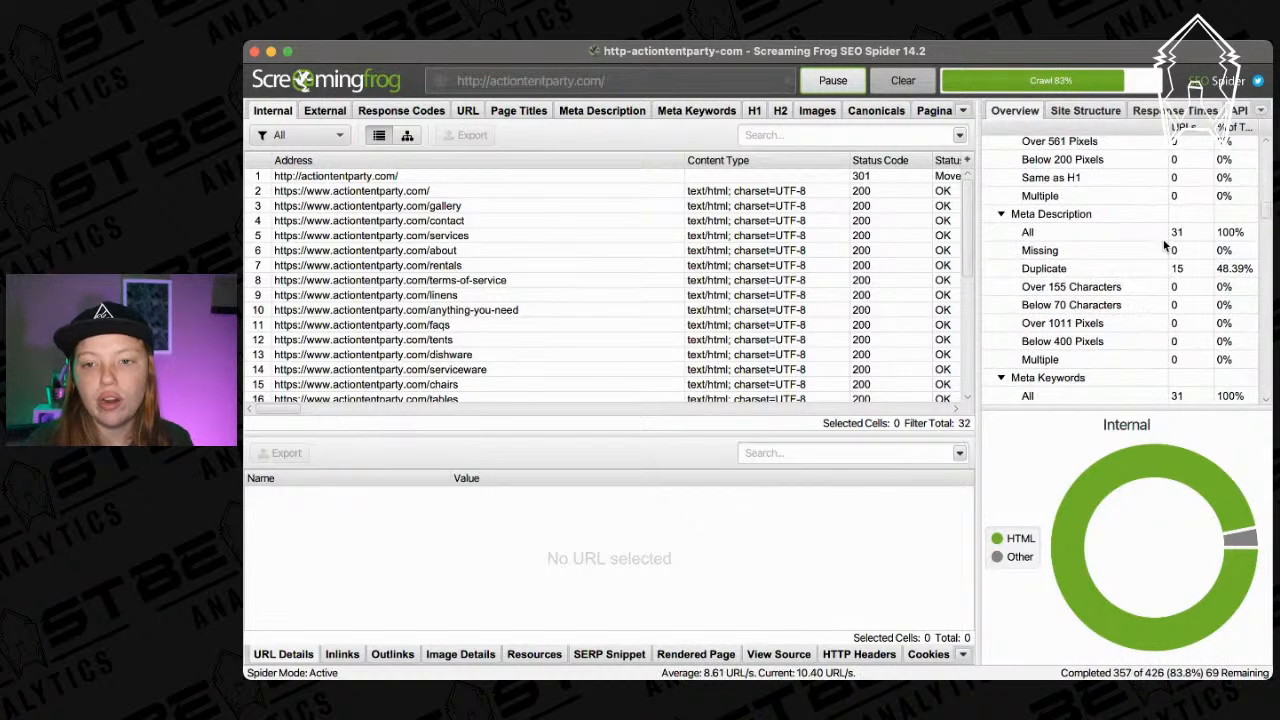
{"action": "scroll", "coordinate": [1165, 245], "scroll_direction": "up", "scroll_amount": 4}
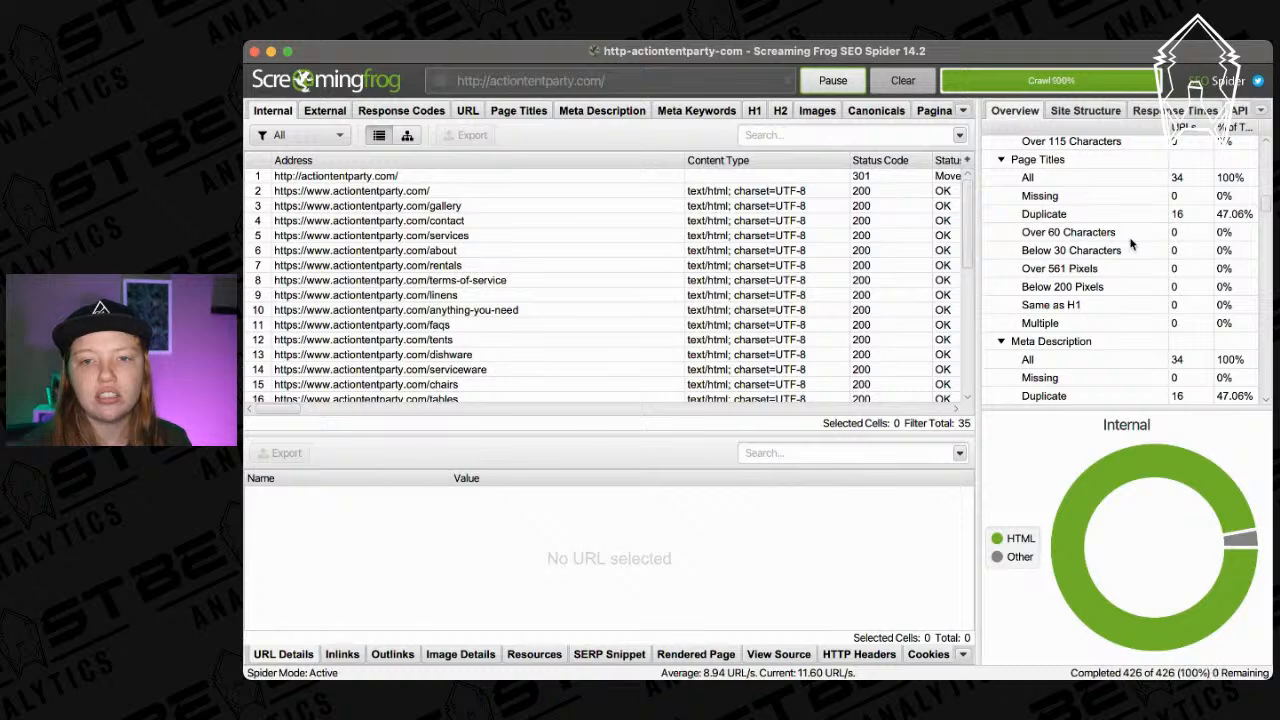
{"action": "scroll", "coordinate": [1131, 244], "scroll_direction": "down", "scroll_amount": 3}
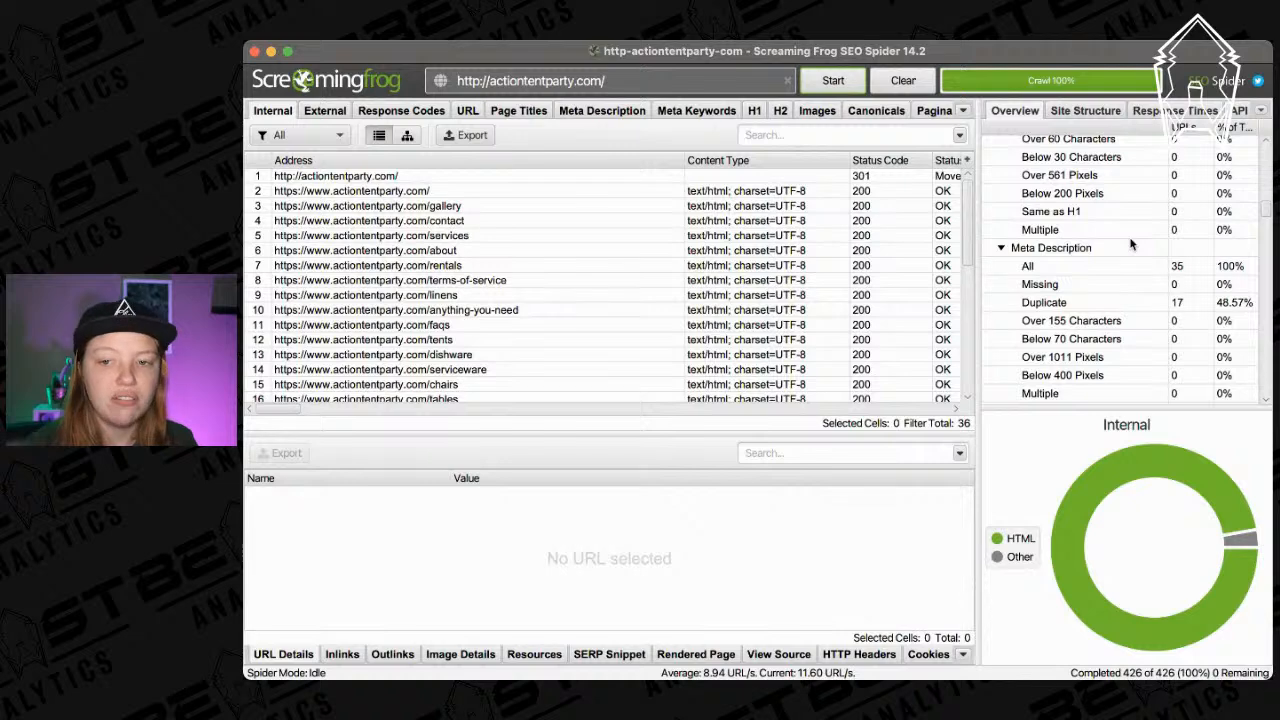
{"action": "scroll", "coordinate": [1131, 244], "scroll_direction": "down", "scroll_amount": 6}
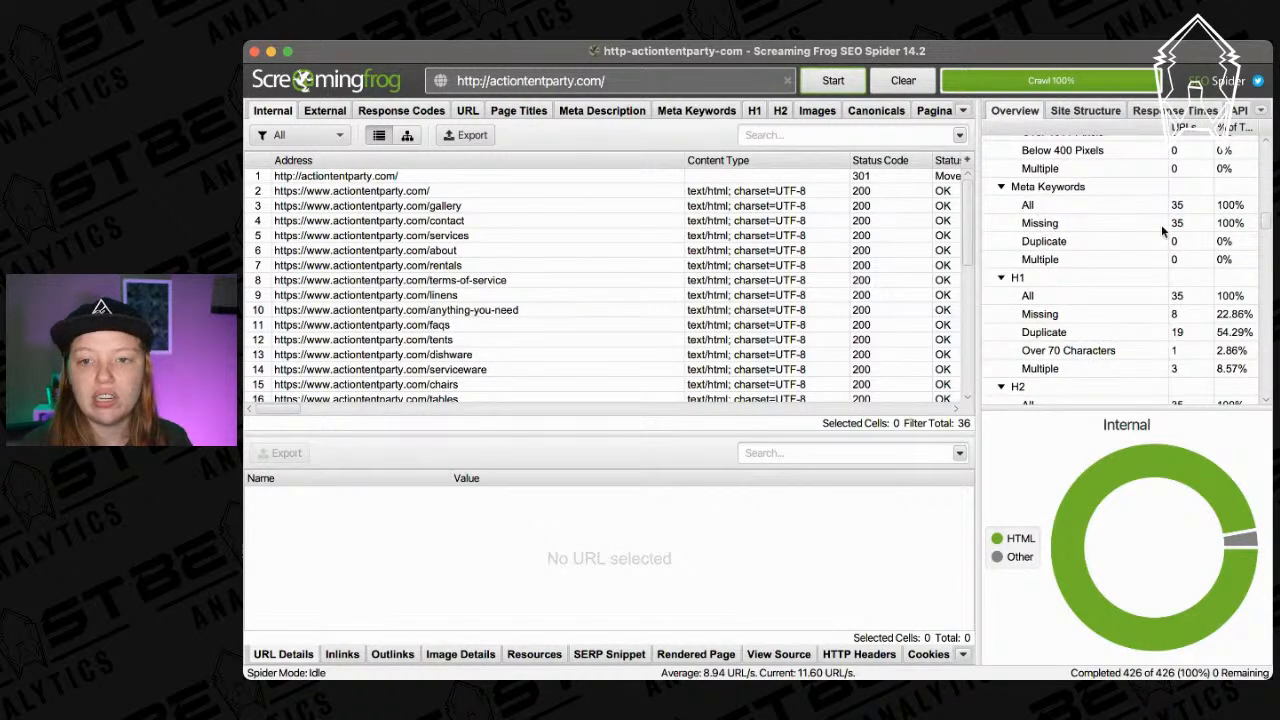
{"action": "scroll", "coordinate": [1143, 318], "scroll_direction": "down", "scroll_amount": 2}
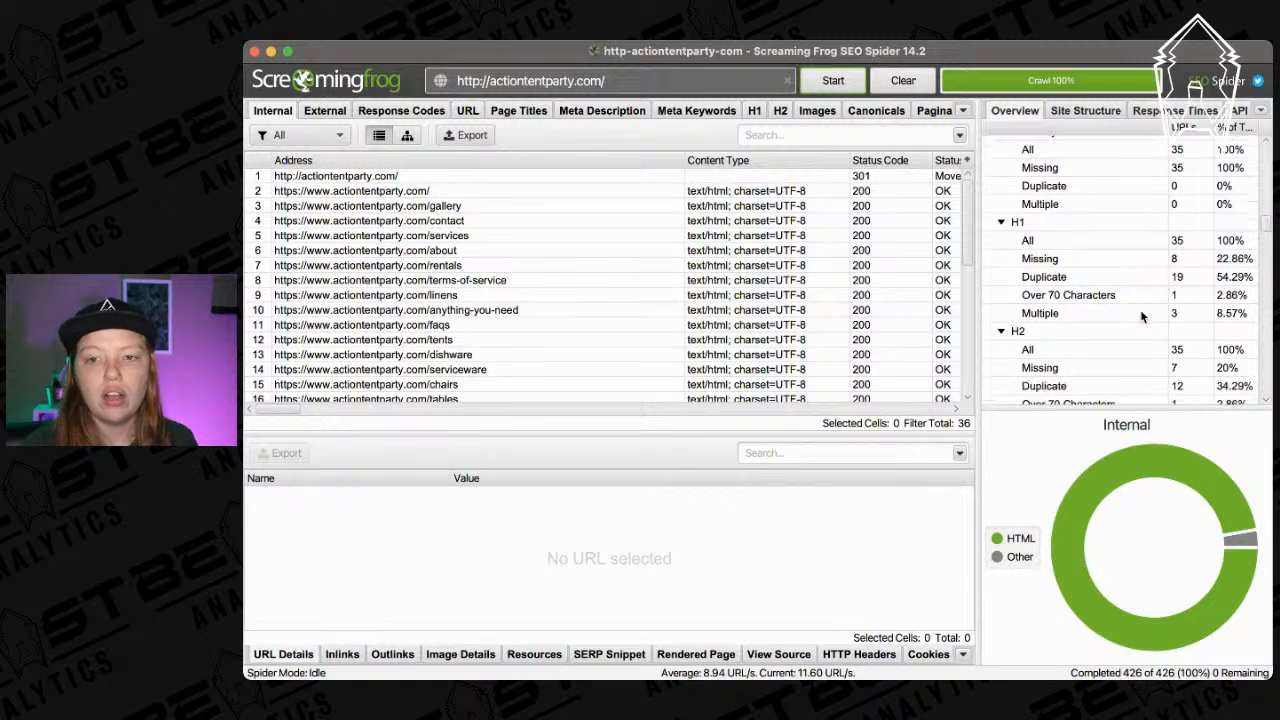
{"action": "scroll", "coordinate": [1143, 318], "scroll_direction": "down", "scroll_amount": 6}
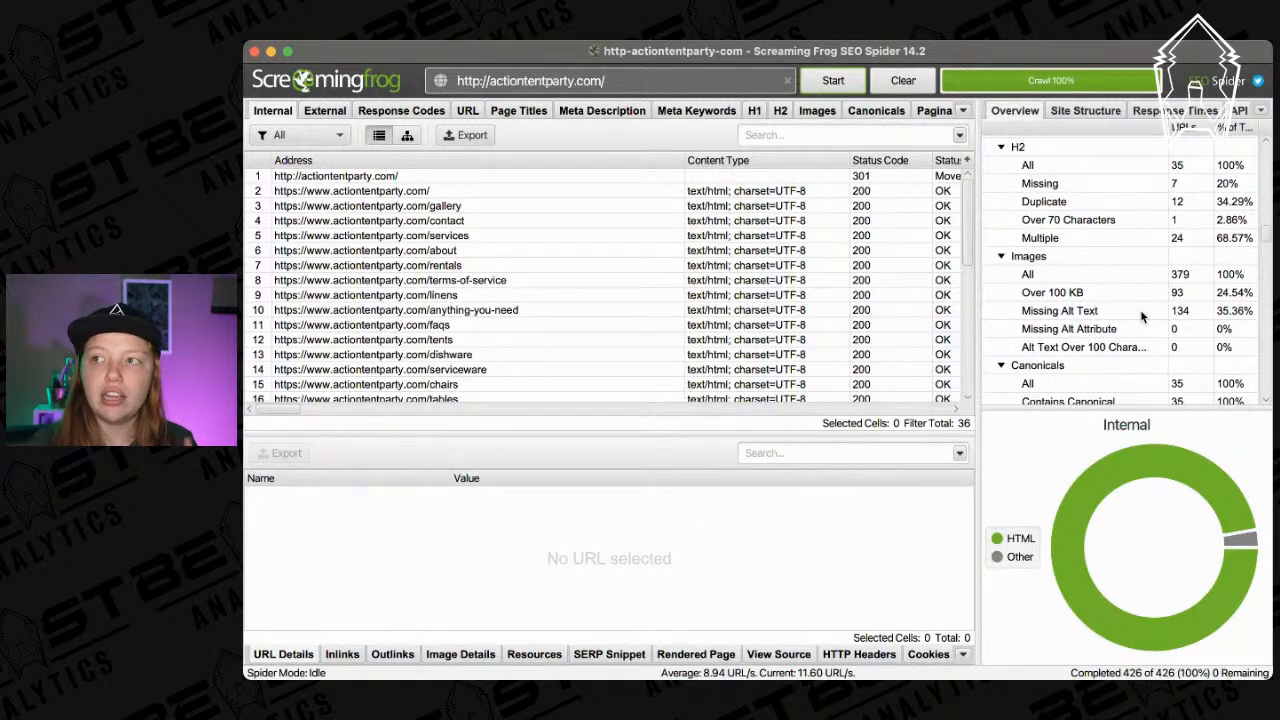
{"action": "scroll", "coordinate": [1143, 318], "scroll_direction": "down", "scroll_amount": 10}
{"action": "scroll", "coordinate": [1143, 318], "scroll_direction": "down", "scroll_amount": 5}
{"action": "scroll", "coordinate": [1066, 314], "scroll_direction": "up", "scroll_amount": 15}
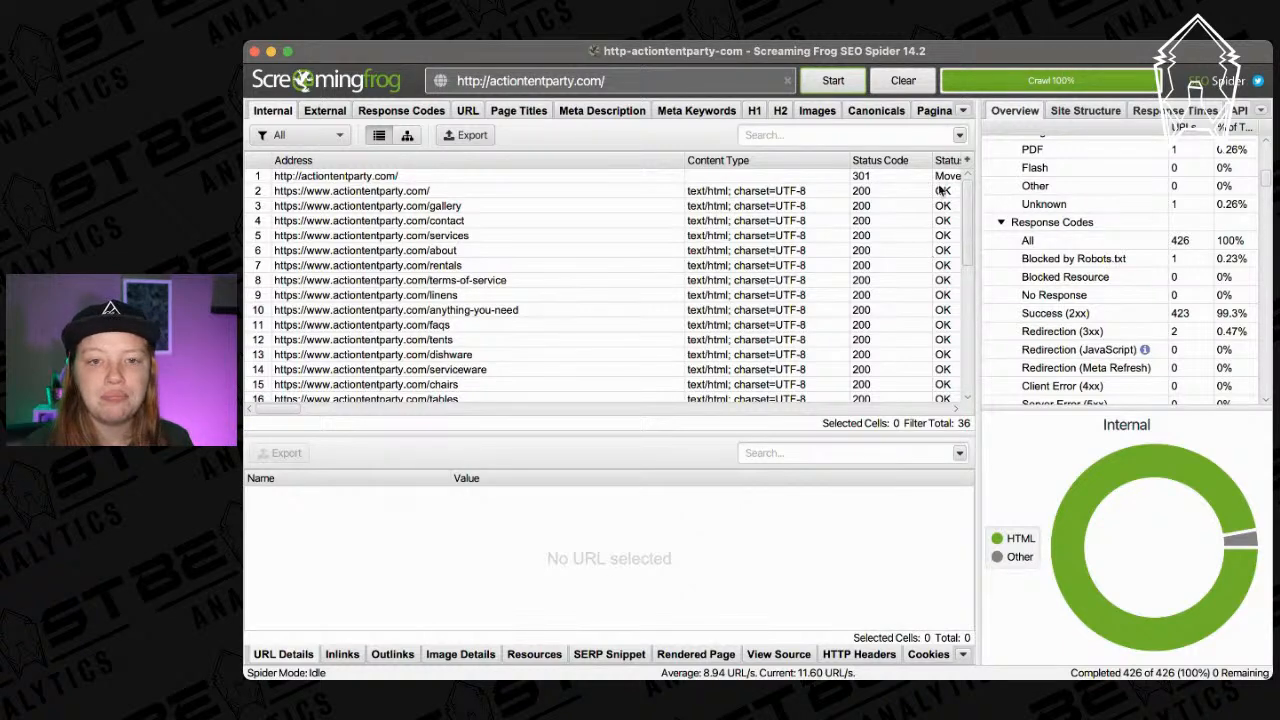
{"action": "left_click", "coordinate": [468, 137]}
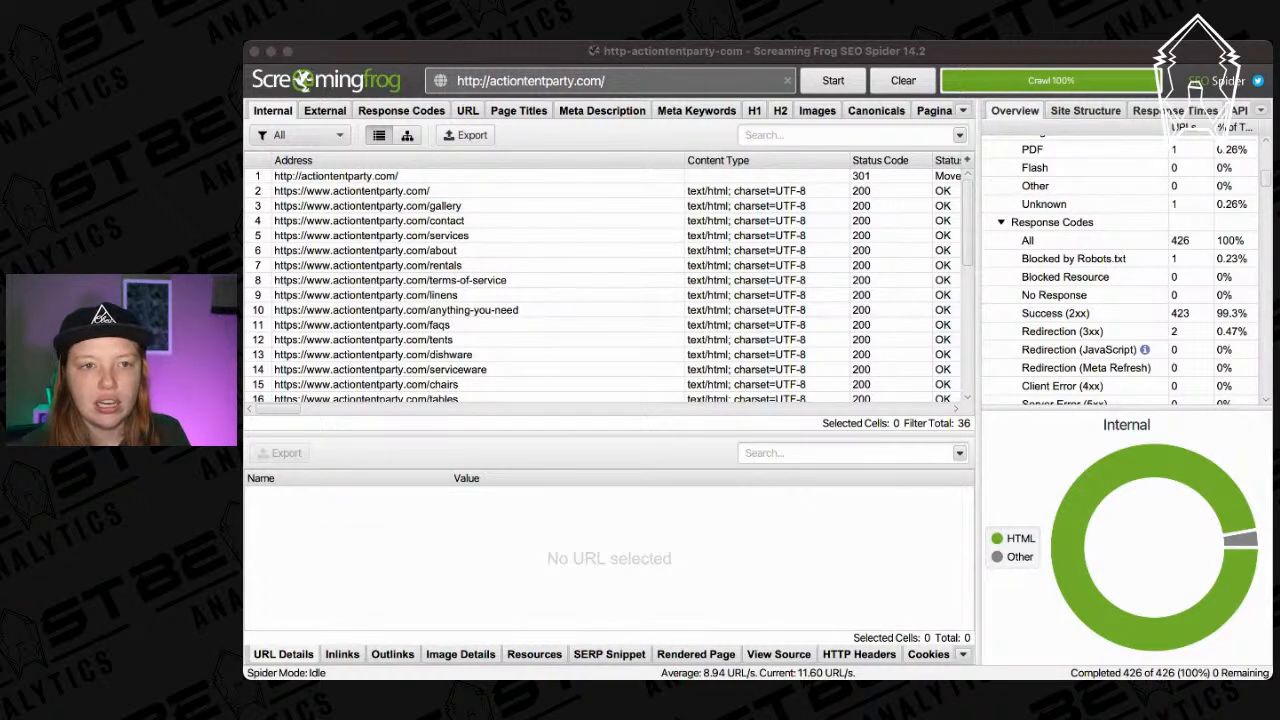
Save the internal crawl export and switch to the browser's Google Sheets home.
{"action": "left_click", "coordinate": [884, 350]}
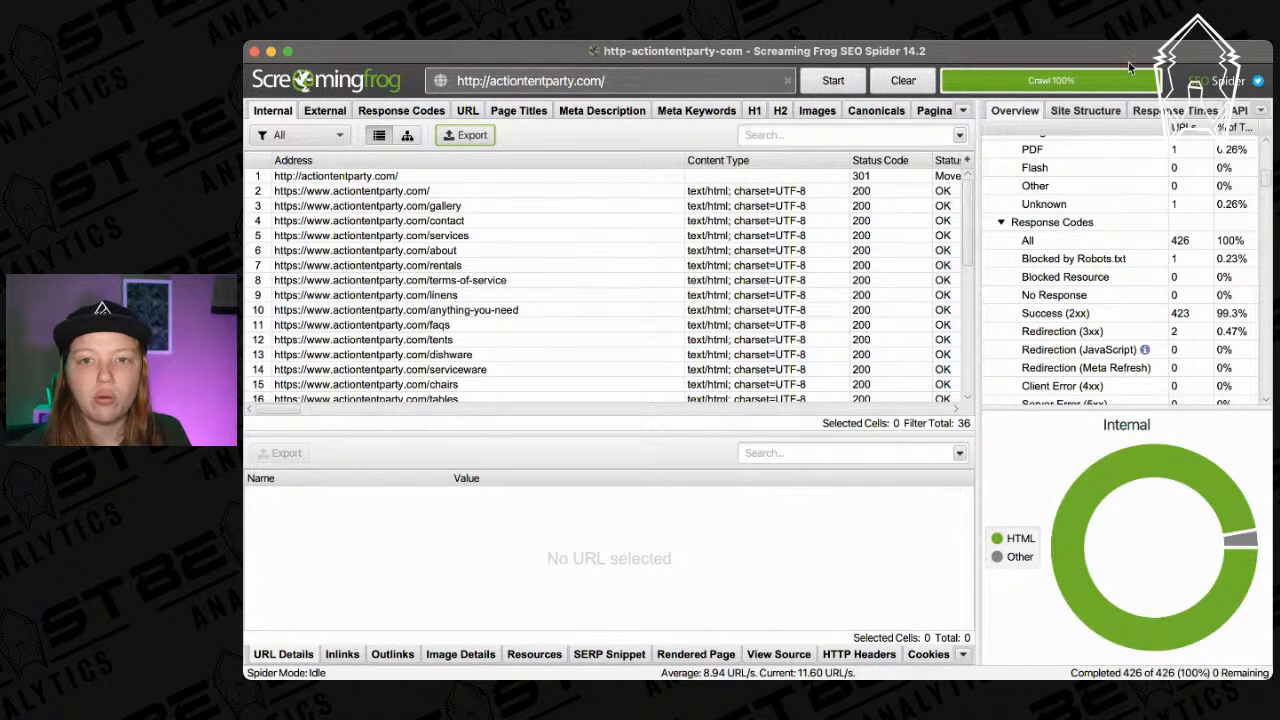
{"action": "key", "text": "super+Tab"}
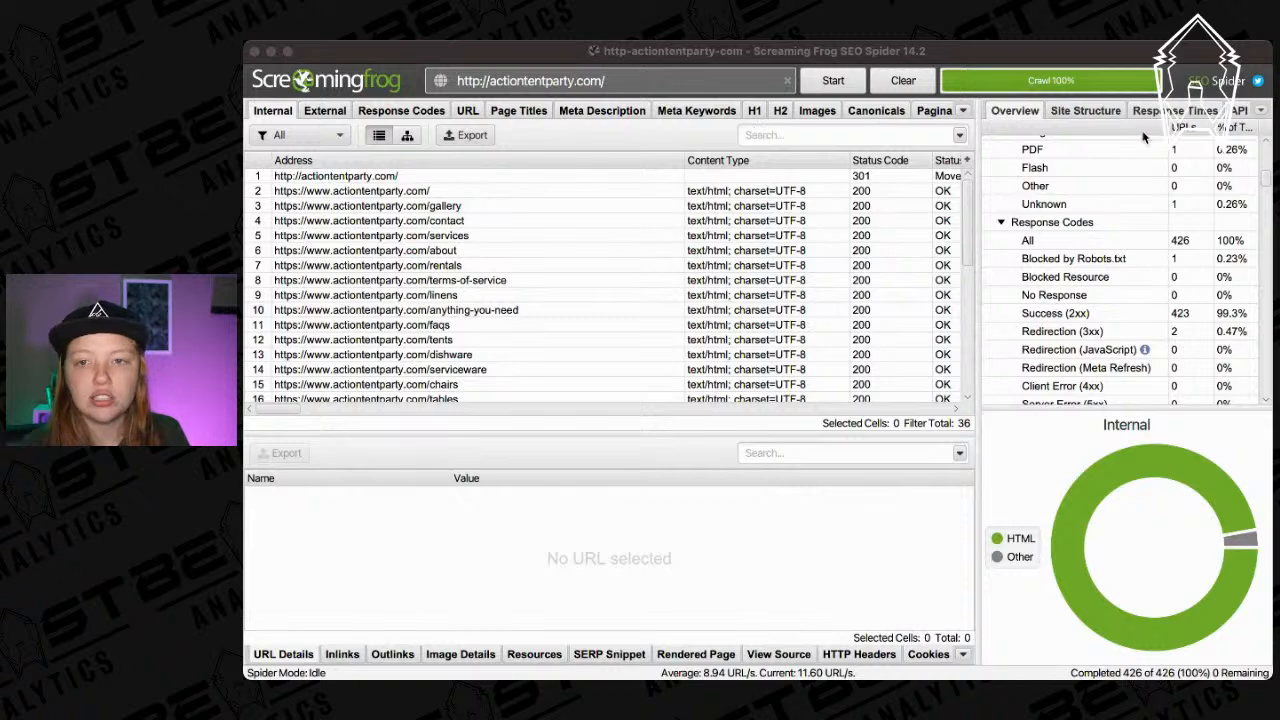
{"action": "left_click", "coordinate": [1173, 52]}
{"action": "key", "text": "super+Tab"}
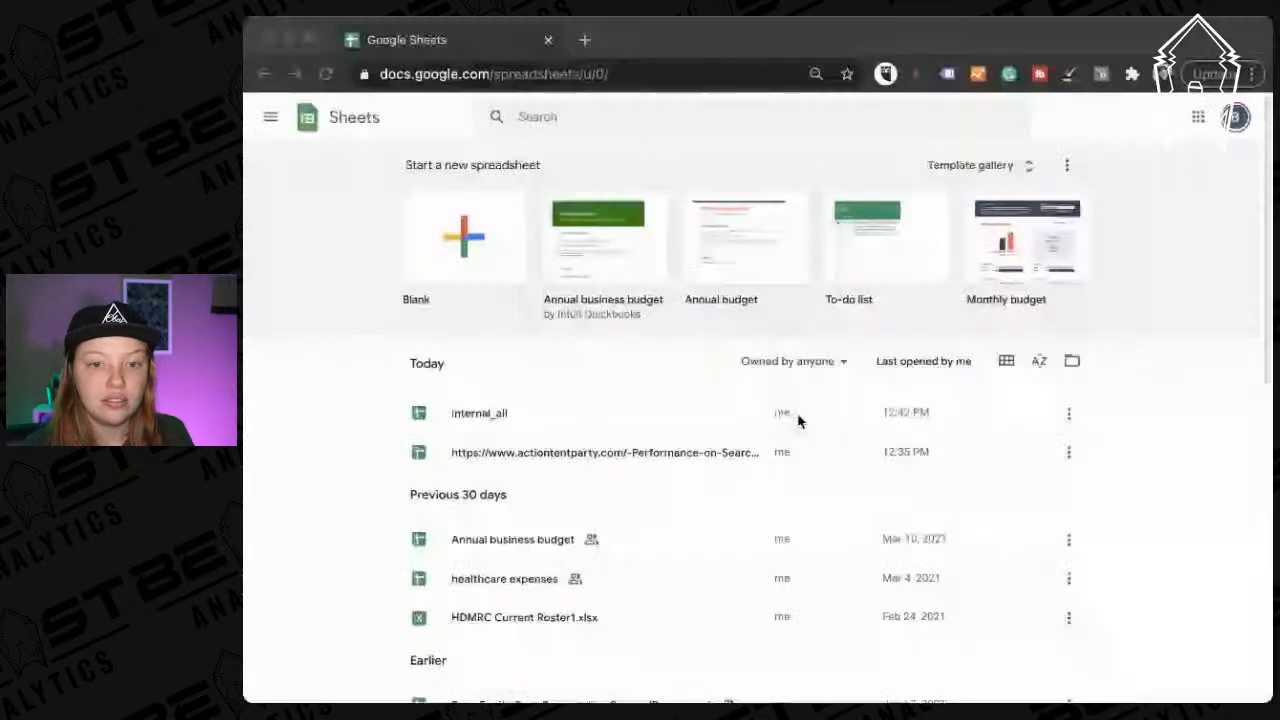
Open the internal_all spreadsheet and look over its crawl columns.
{"action": "left_click", "coordinate": [798, 420]}
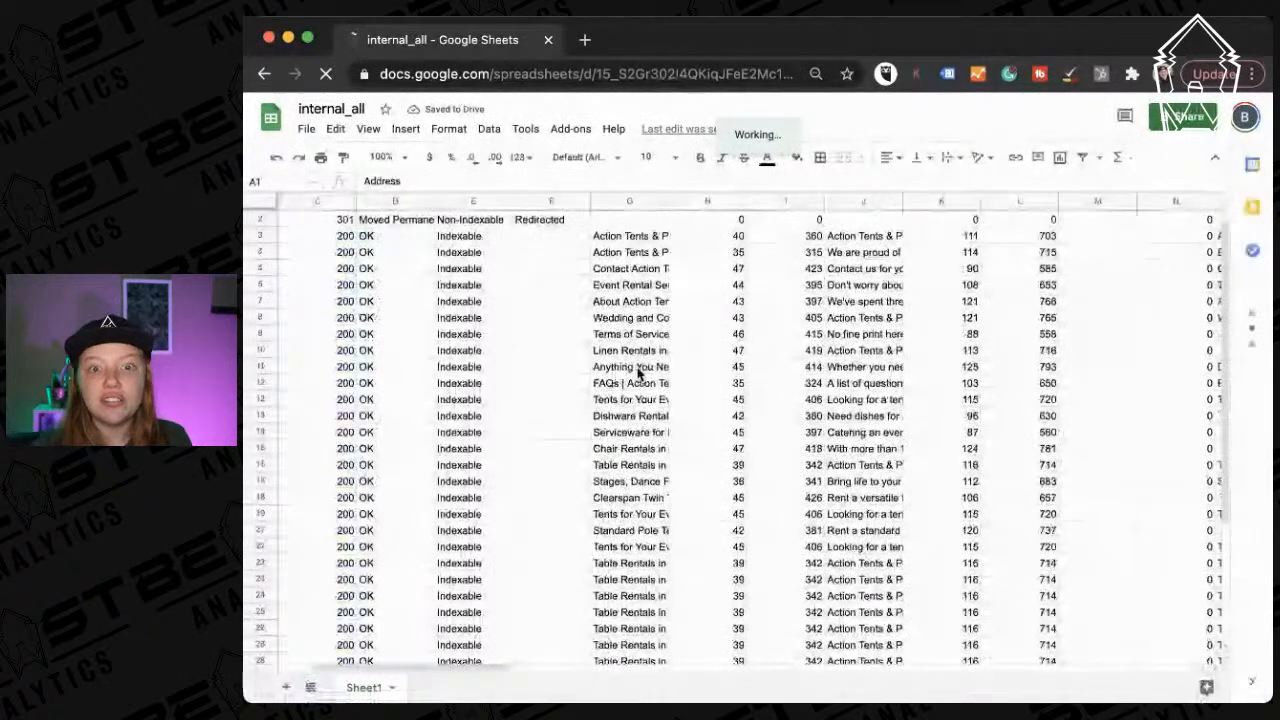
{"action": "scroll", "coordinate": [637, 373], "scroll_direction": "left", "scroll_amount": 2}
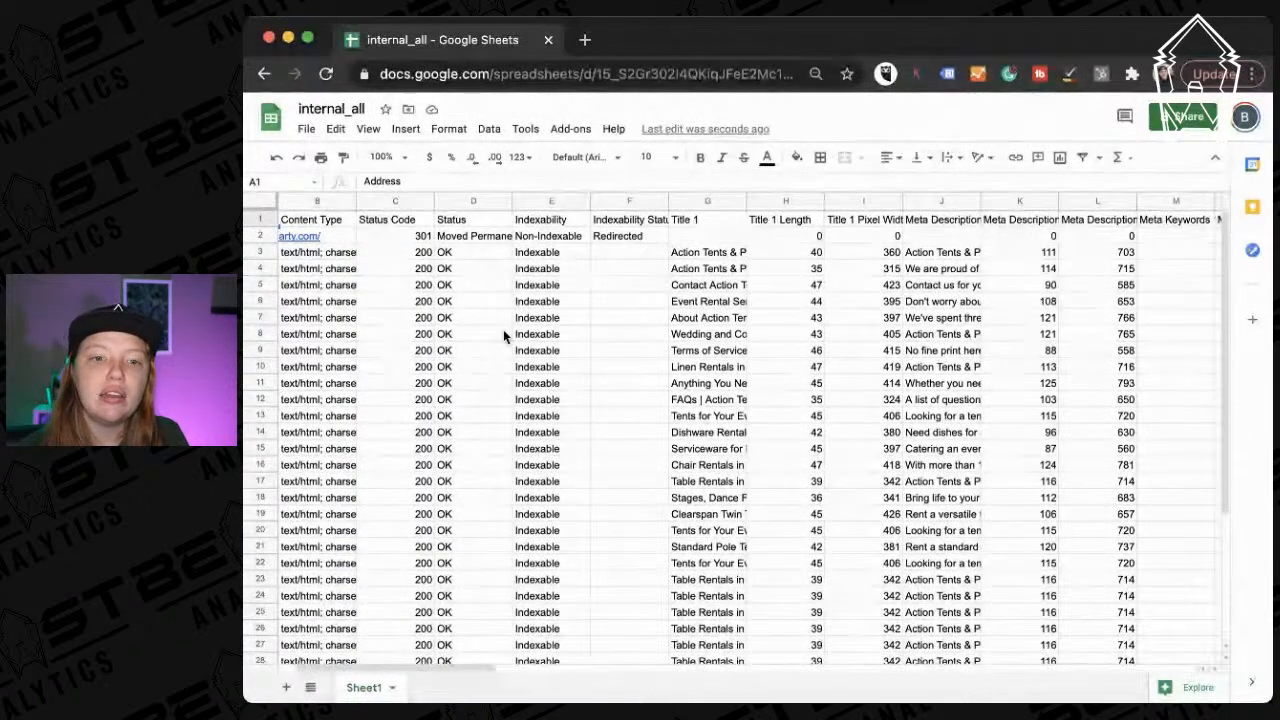
{"action": "scroll", "coordinate": [505, 336], "scroll_direction": "left", "scroll_amount": 2}
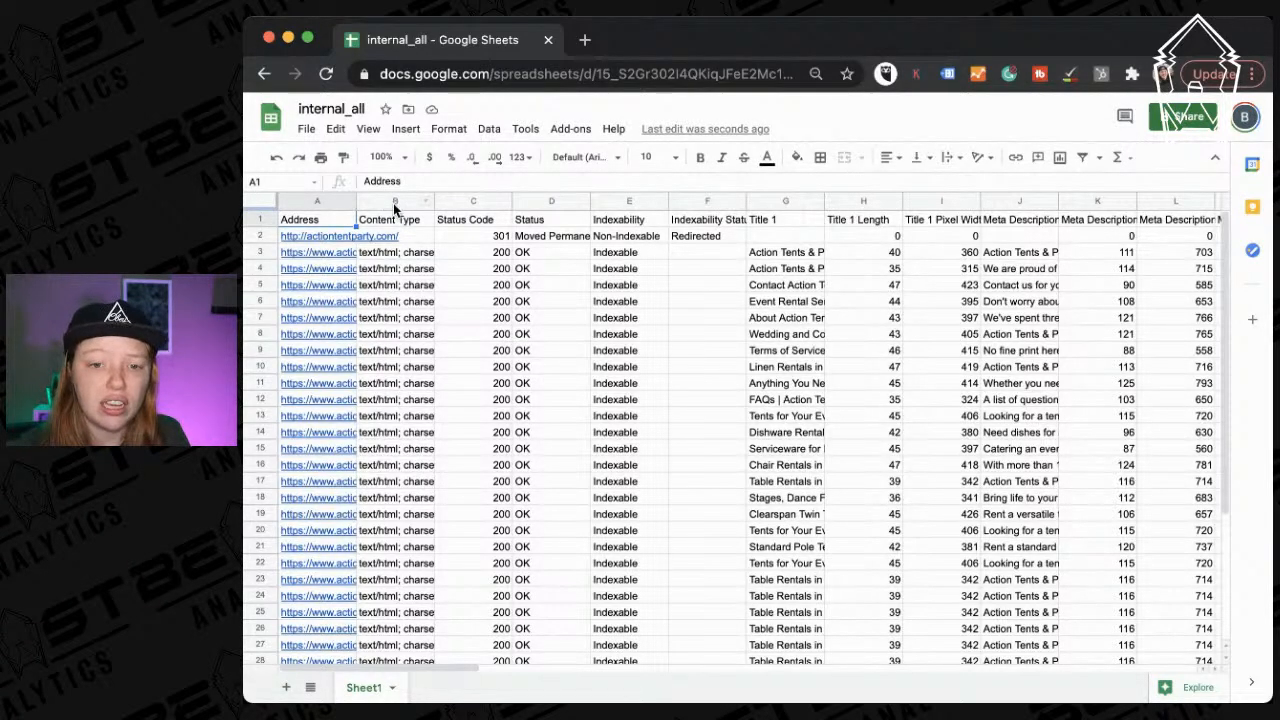
{"action": "scroll", "coordinate": [491, 485], "scroll_direction": "down", "scroll_amount": 5}
{"action": "scroll", "coordinate": [491, 485], "scroll_direction": "up", "scroll_amount": 5}
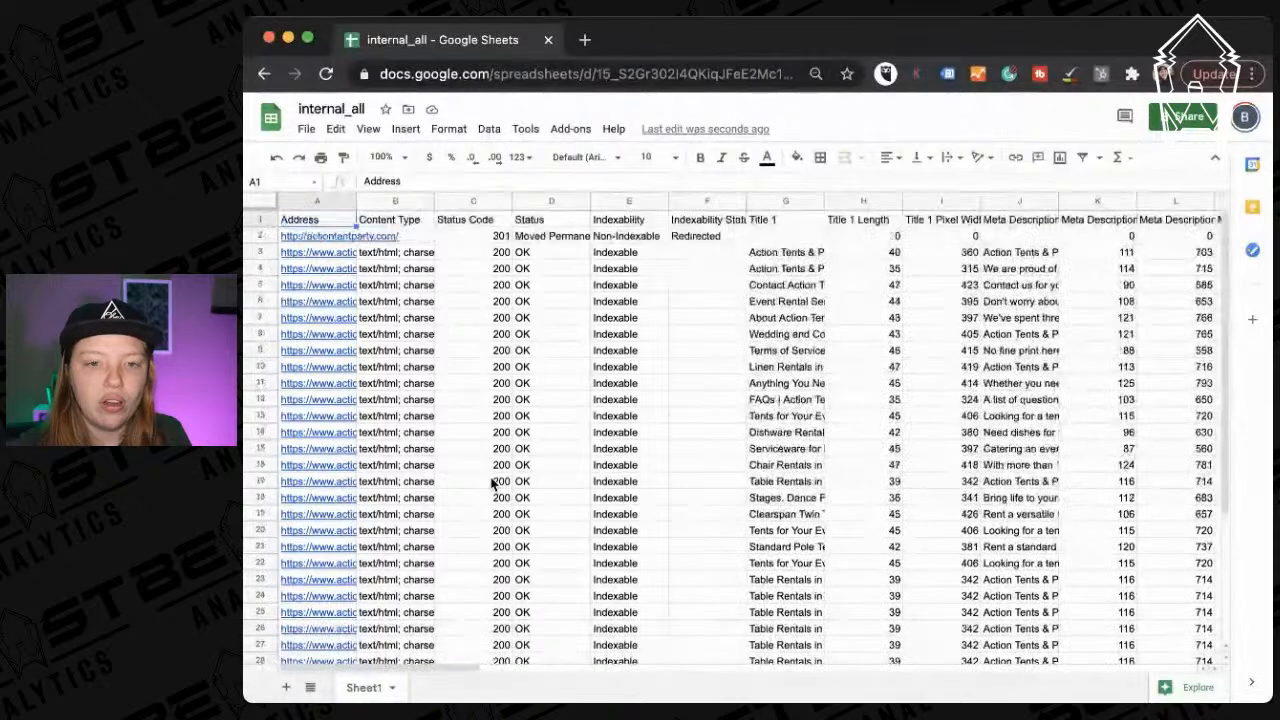
Select columns B through F, Content Type to Indexability Status.
{"action": "left_click_drag", "start_coordinate": [392, 201], "coordinate": [540, 194]}
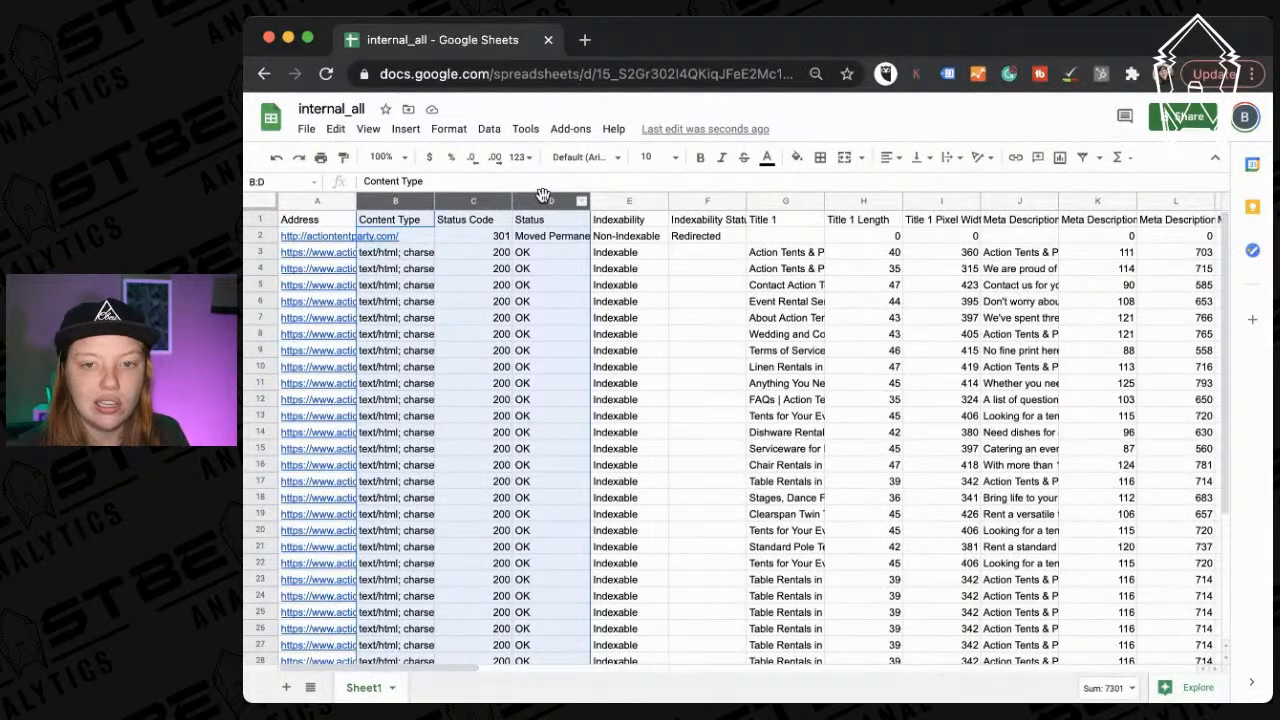
{"action": "scroll", "coordinate": [608, 455], "scroll_direction": "down", "scroll_amount": 5}
{"action": "scroll", "coordinate": [608, 455], "scroll_direction": "up", "scroll_amount": 5}
{"action": "left_click", "coordinate": [424, 257]}
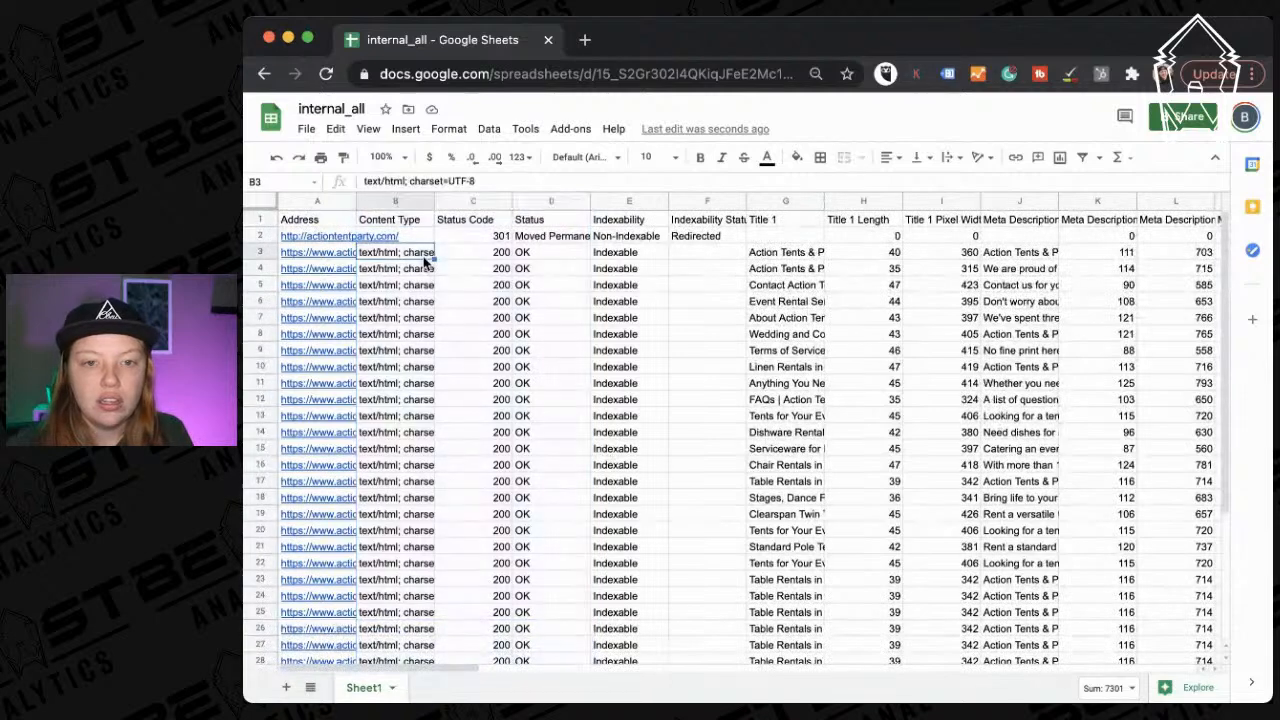
{"action": "left_click_drag", "start_coordinate": [393, 200], "coordinate": [709, 206]}
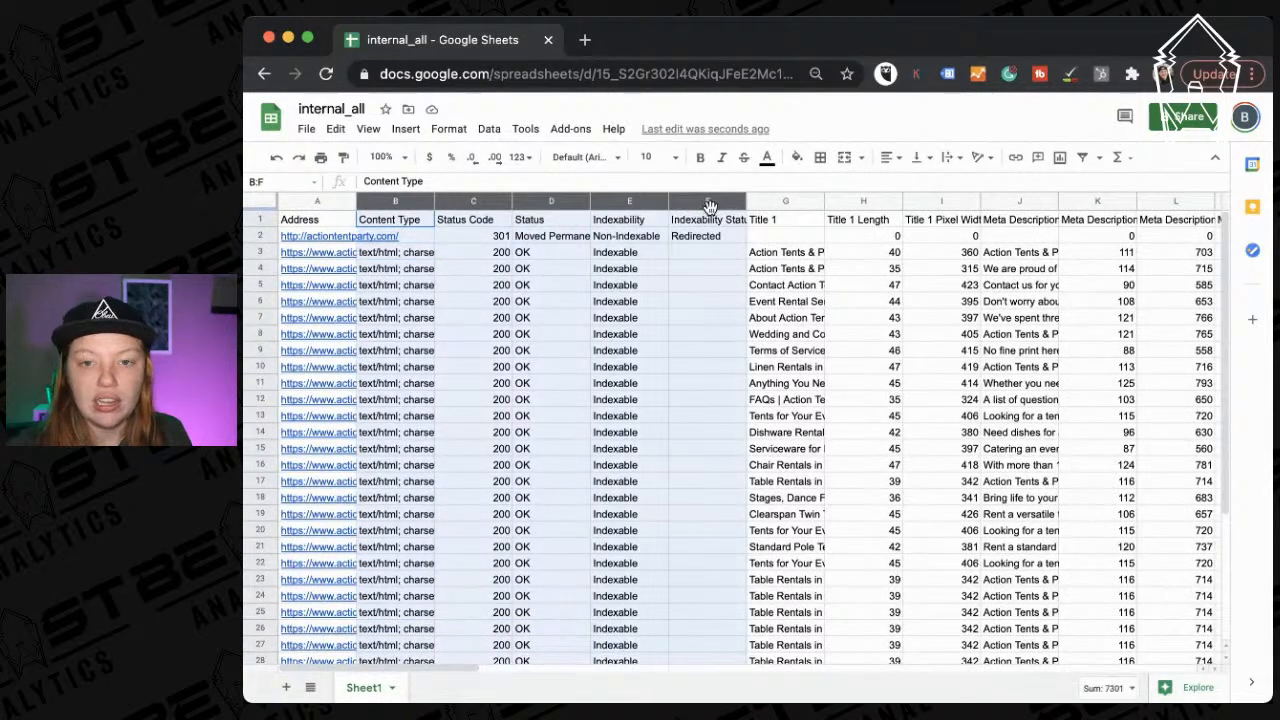
Delete columns B through F, Content Type to Indexability Status.
{"action": "right_click", "coordinate": [709, 205]}
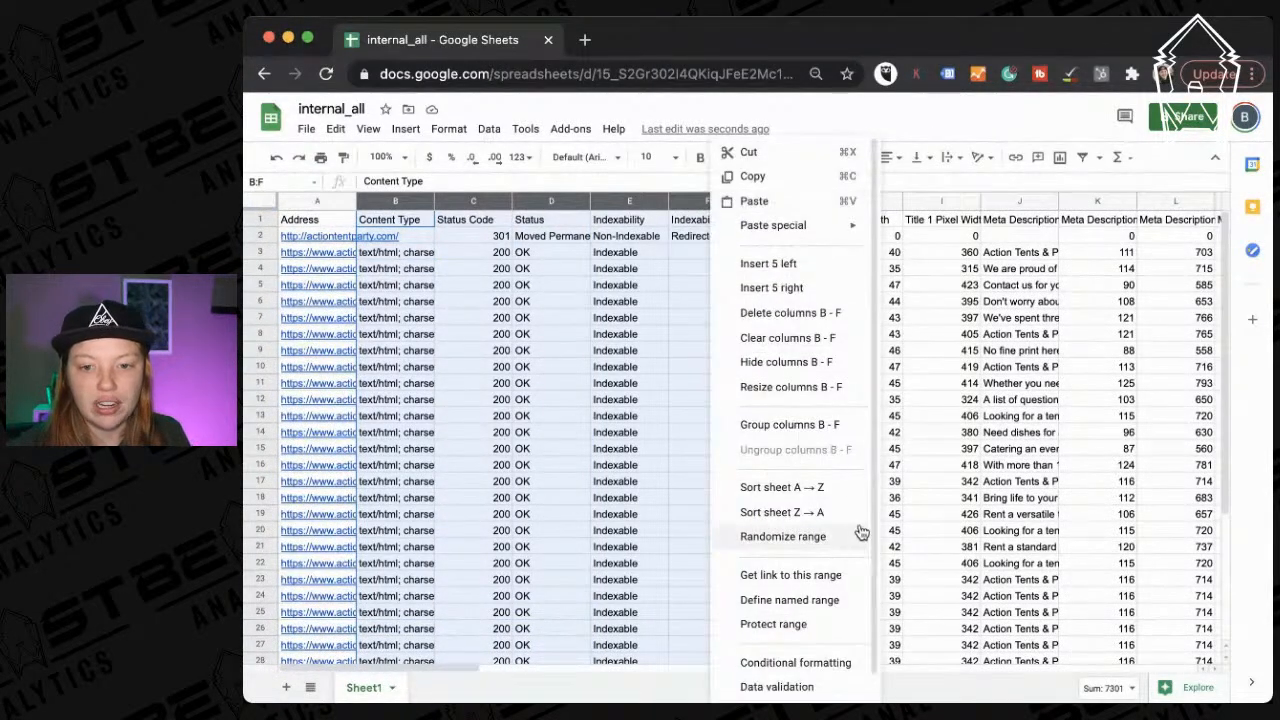
{"action": "left_click", "coordinate": [797, 314]}
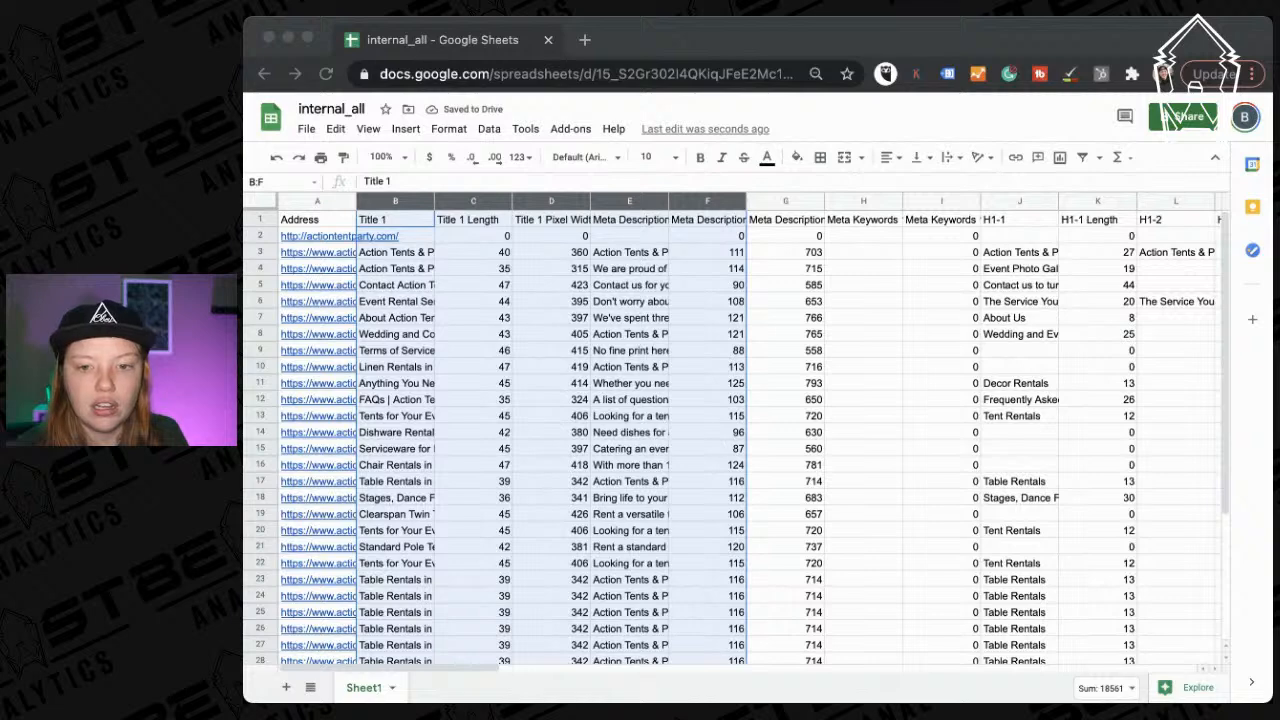
{"action": "left_click", "coordinate": [714, 367]}
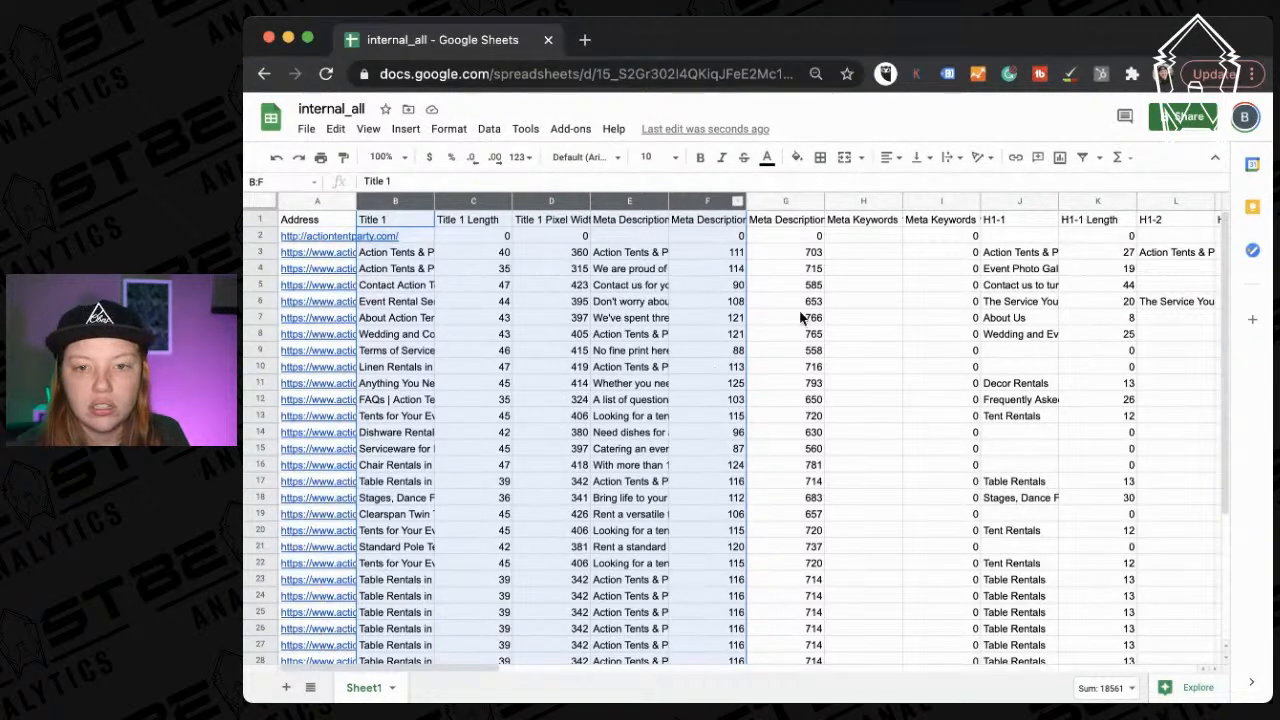
{"action": "left_click", "coordinate": [776, 273]}
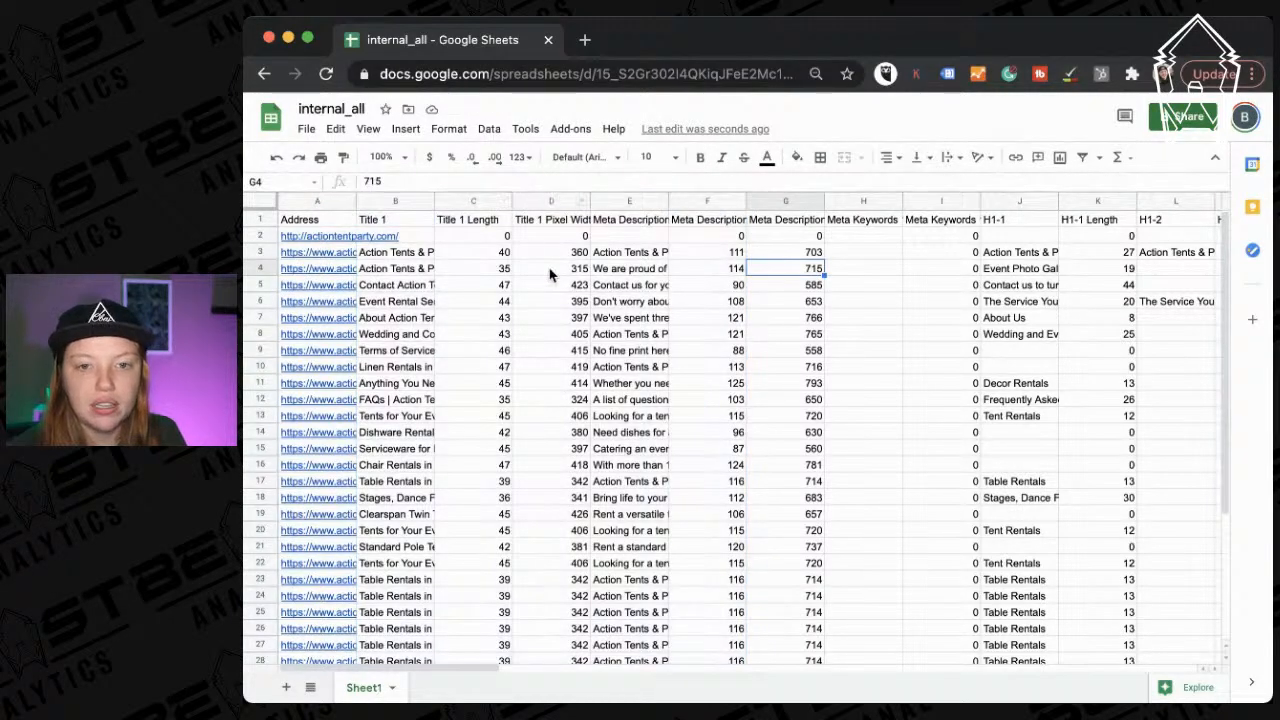
Delete the two Meta Keywords columns.
{"action": "scroll", "coordinate": [549, 273], "scroll_direction": "right", "scroll_amount": 2}
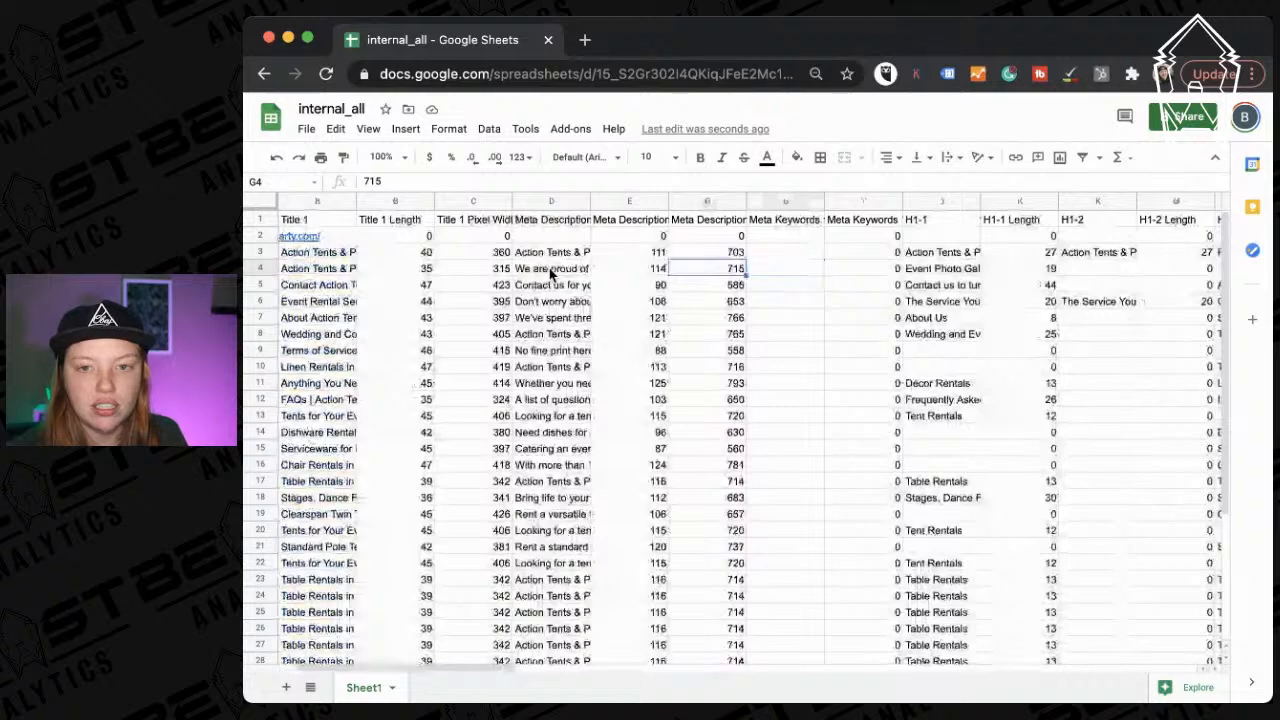
{"action": "scroll", "coordinate": [549, 273], "scroll_direction": "right", "scroll_amount": 2}
{"action": "left_click", "coordinate": [695, 197]}
{"action": "right_click", "coordinate": [774, 199]}
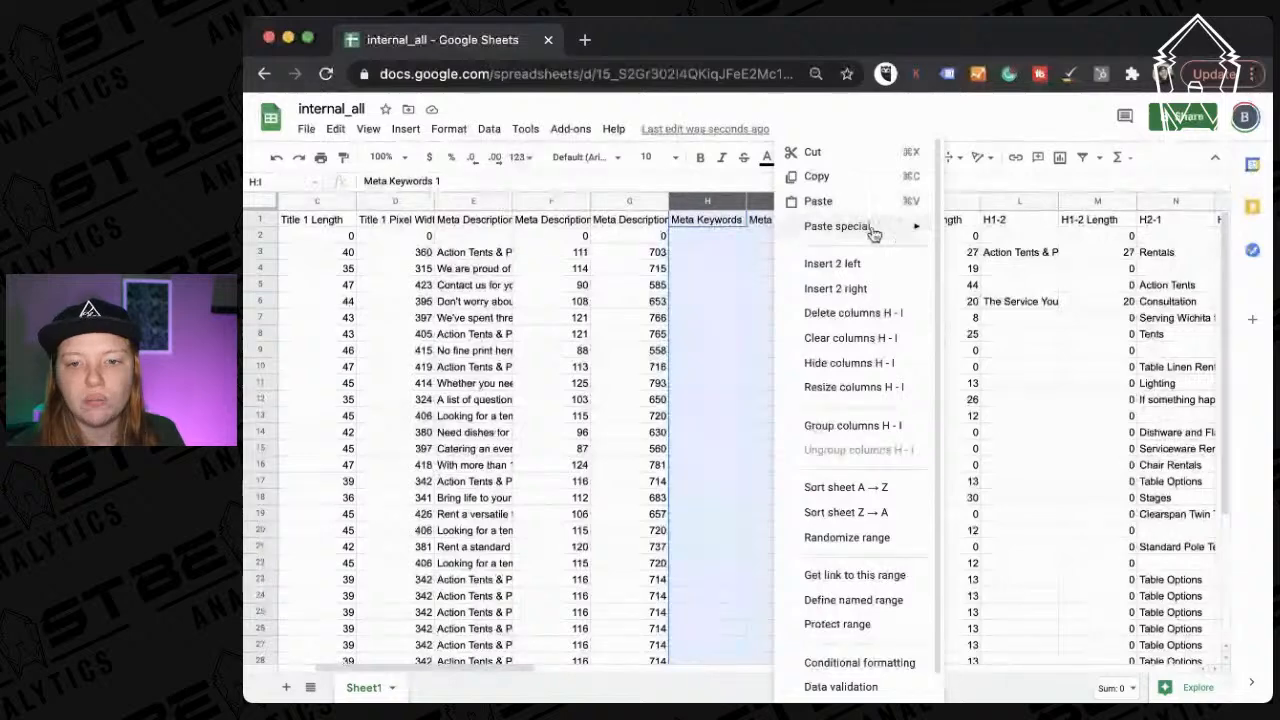
{"action": "left_click", "coordinate": [851, 313]}
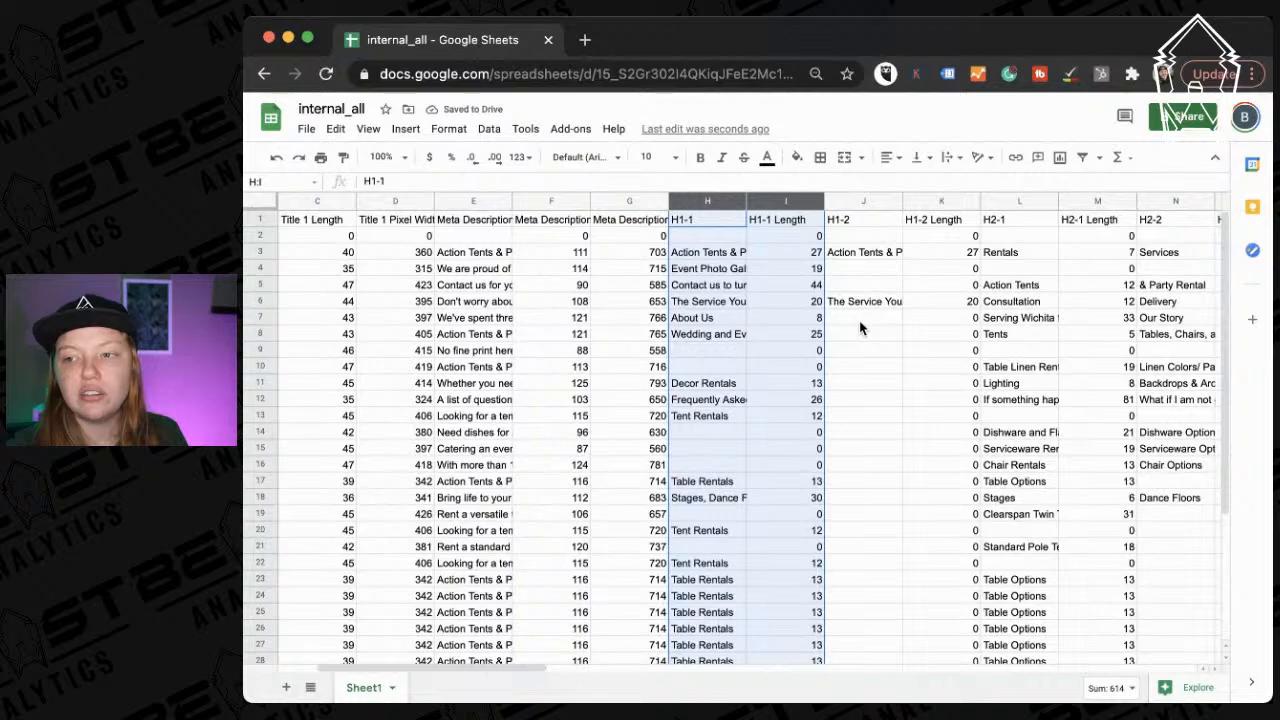
{"action": "scroll", "coordinate": [831, 371], "scroll_direction": "right", "scroll_amount": 3}
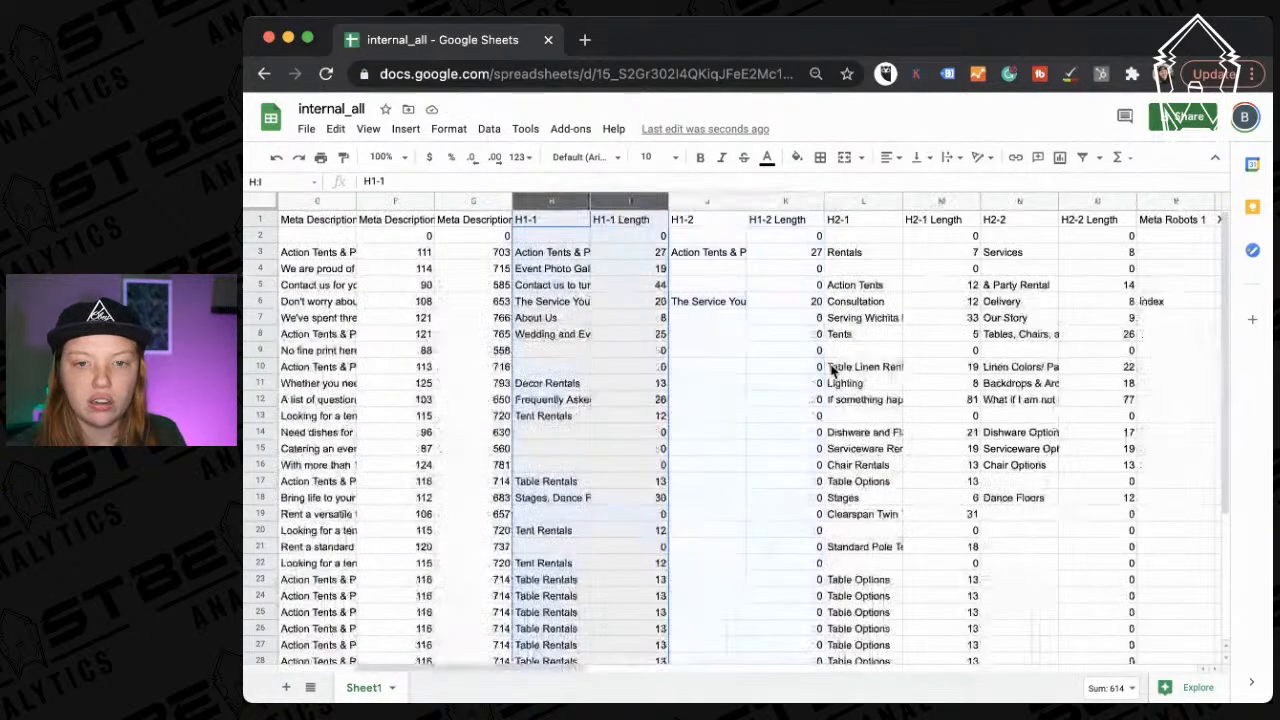
{"action": "left_click", "coordinate": [662, 433]}
Review the mostly empty columns starting at Meta Robots 1.
{"action": "scroll", "coordinate": [702, 327], "scroll_direction": "down", "scroll_amount": 5}
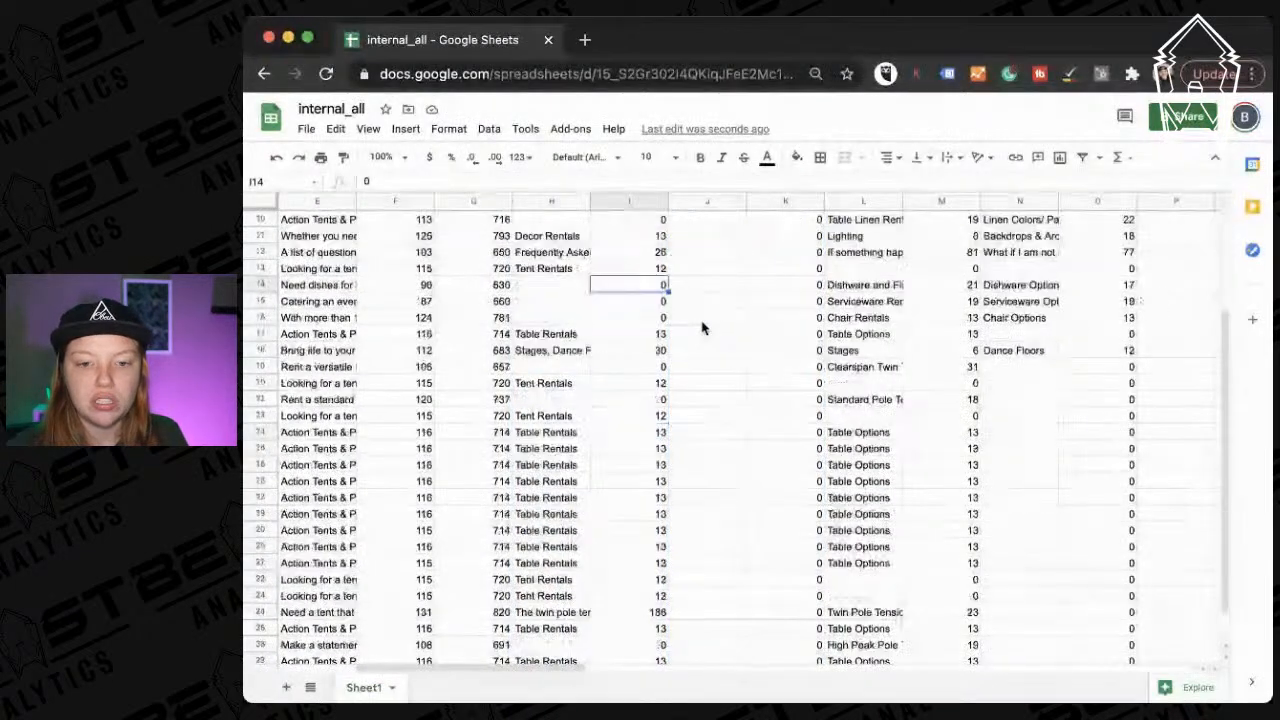
{"action": "scroll", "coordinate": [702, 327], "scroll_direction": "up", "scroll_amount": 5}
{"action": "scroll", "coordinate": [702, 327], "scroll_direction": "right", "scroll_amount": 2}
{"action": "scroll", "coordinate": [702, 327], "scroll_direction": "right", "scroll_amount": 6}
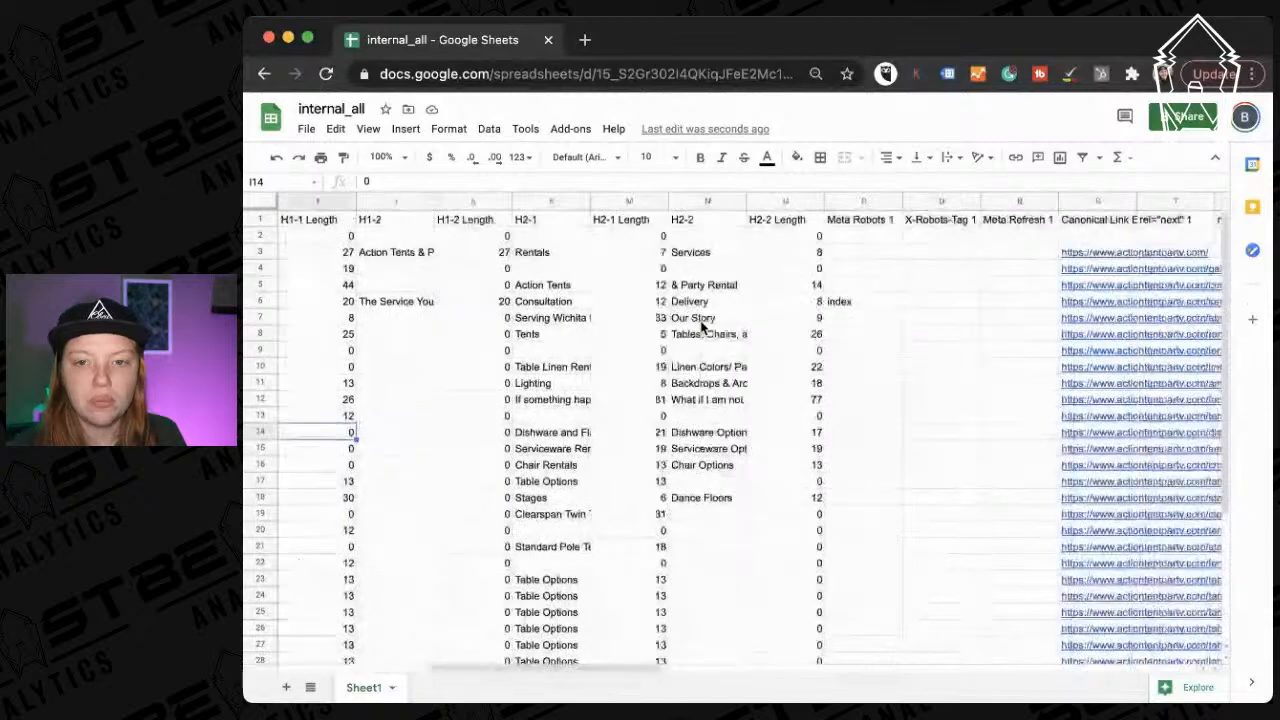
{"action": "scroll", "coordinate": [743, 348], "scroll_direction": "right", "scroll_amount": 3}
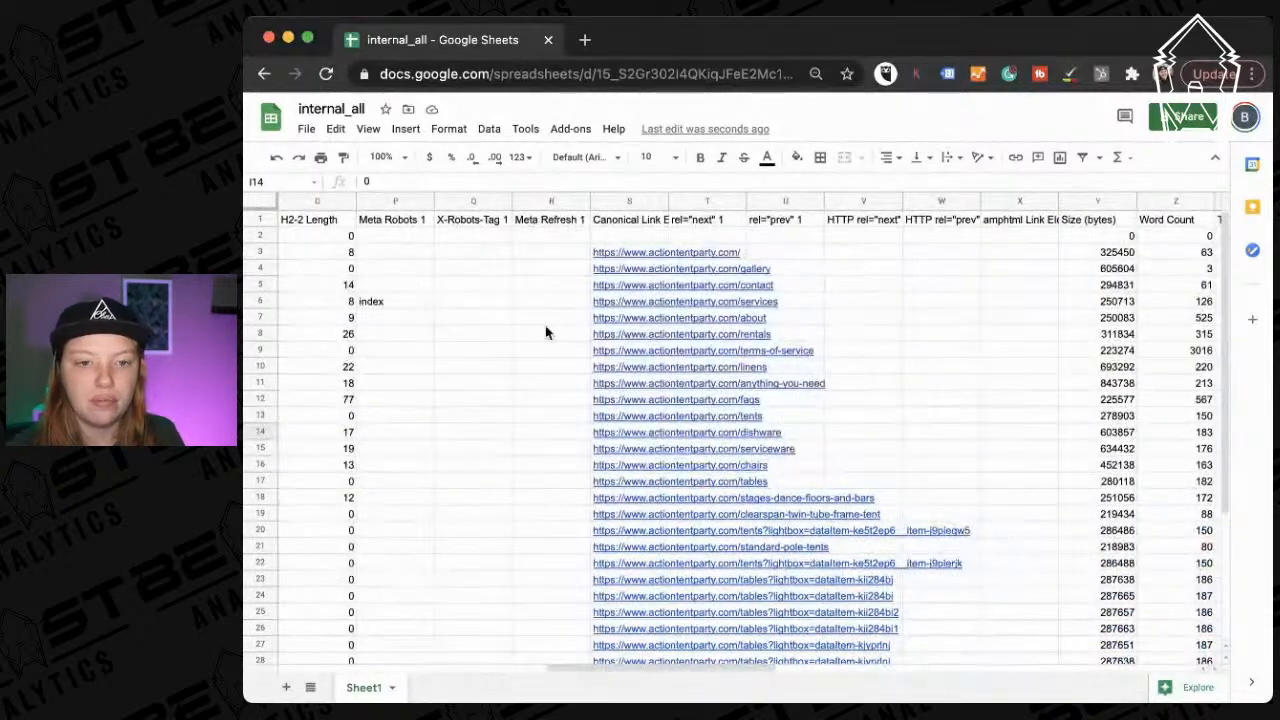
{"action": "scroll", "coordinate": [429, 346], "scroll_direction": "down", "scroll_amount": 5}
{"action": "scroll", "coordinate": [429, 343], "scroll_direction": "up", "scroll_amount": 5}
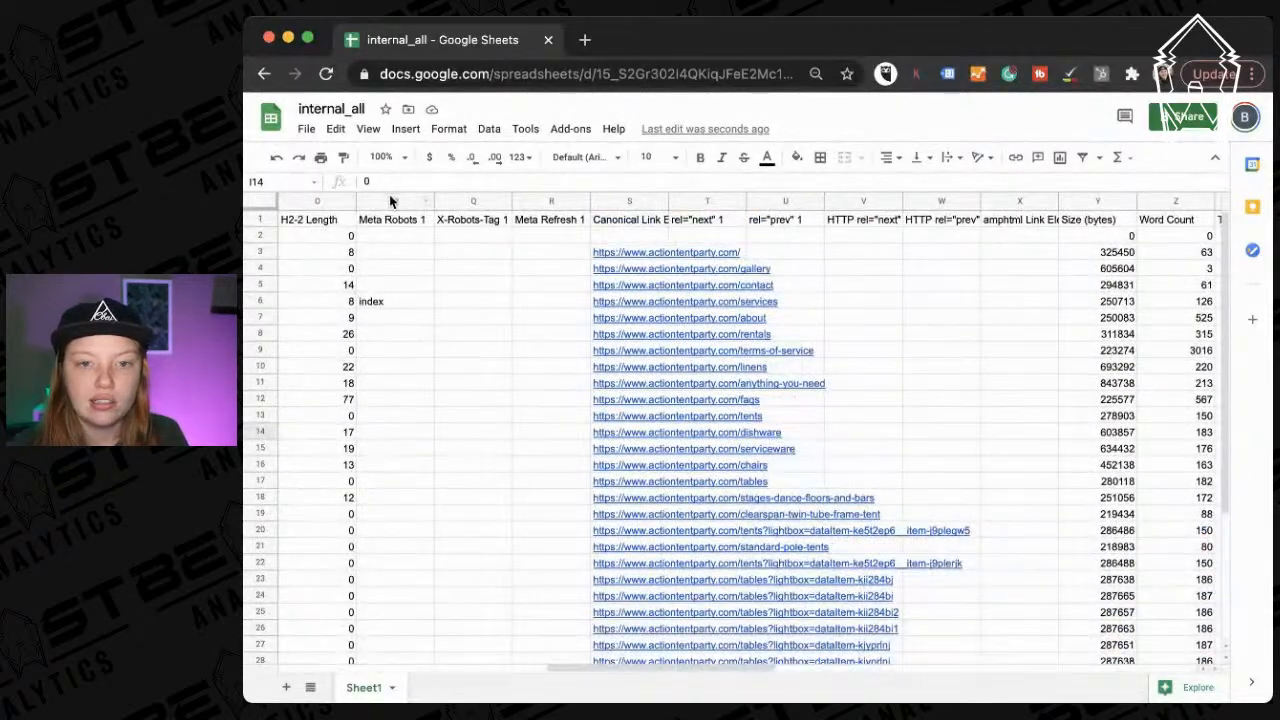
{"action": "left_click_drag", "start_coordinate": [388, 195], "coordinate": [920, 205]}
{"action": "scroll", "coordinate": [903, 480], "scroll_direction": "down", "scroll_amount": 4}
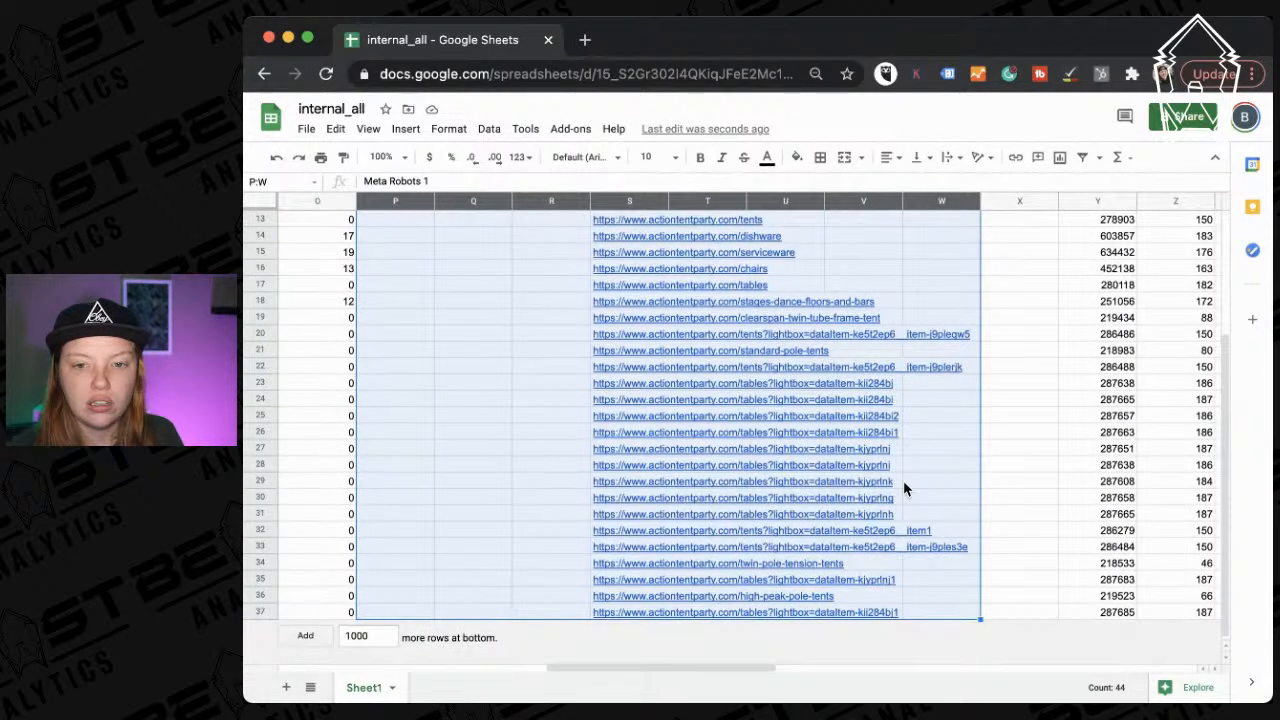
{"action": "left_click", "coordinate": [449, 415]}
{"action": "scroll", "coordinate": [448, 415], "scroll_direction": "up", "scroll_amount": 4}
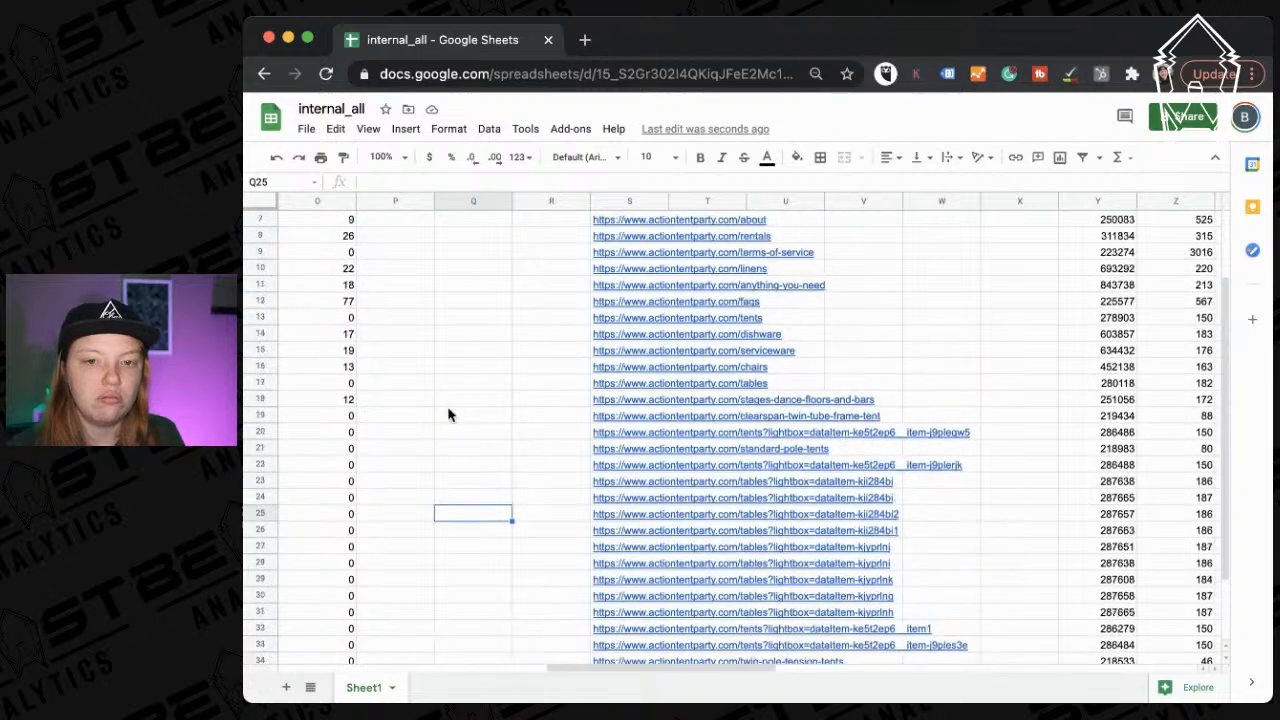
Delete the Meta Robots, X-Robots-Tag and Meta Refresh columns (P to R).
{"action": "left_click_drag", "start_coordinate": [544, 203], "coordinate": [368, 200]}
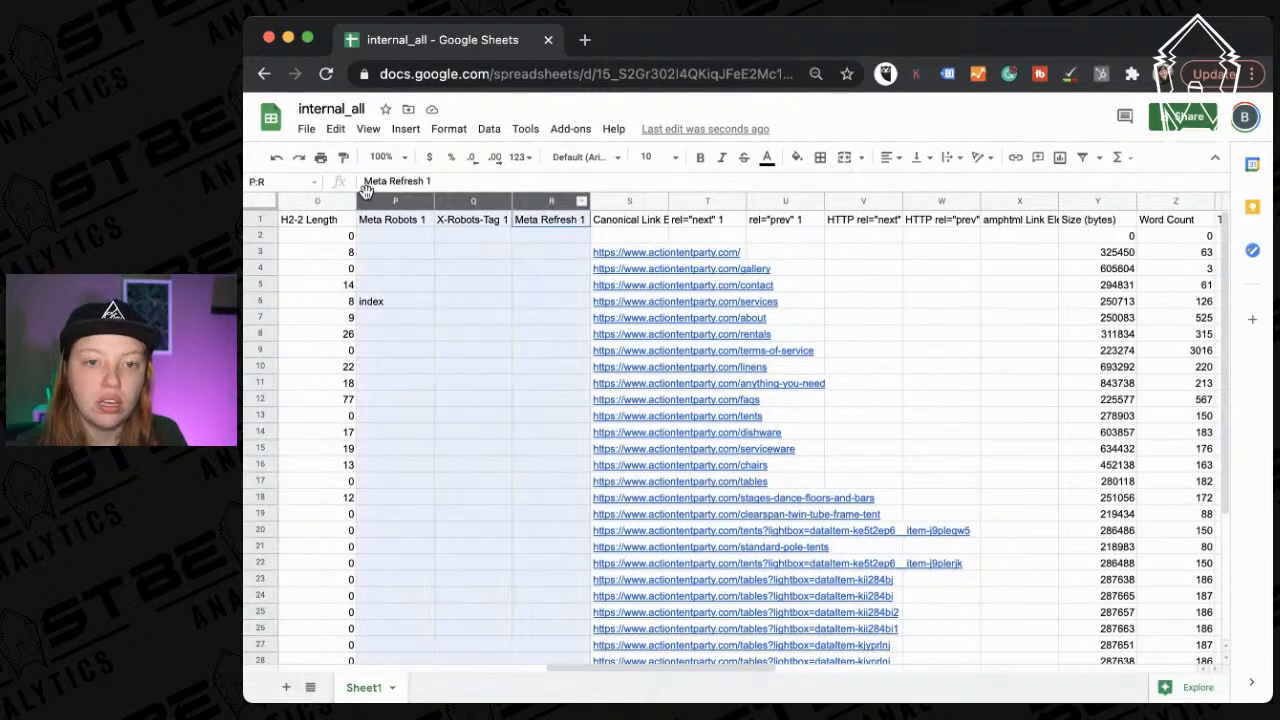
{"action": "right_click", "coordinate": [372, 202]}
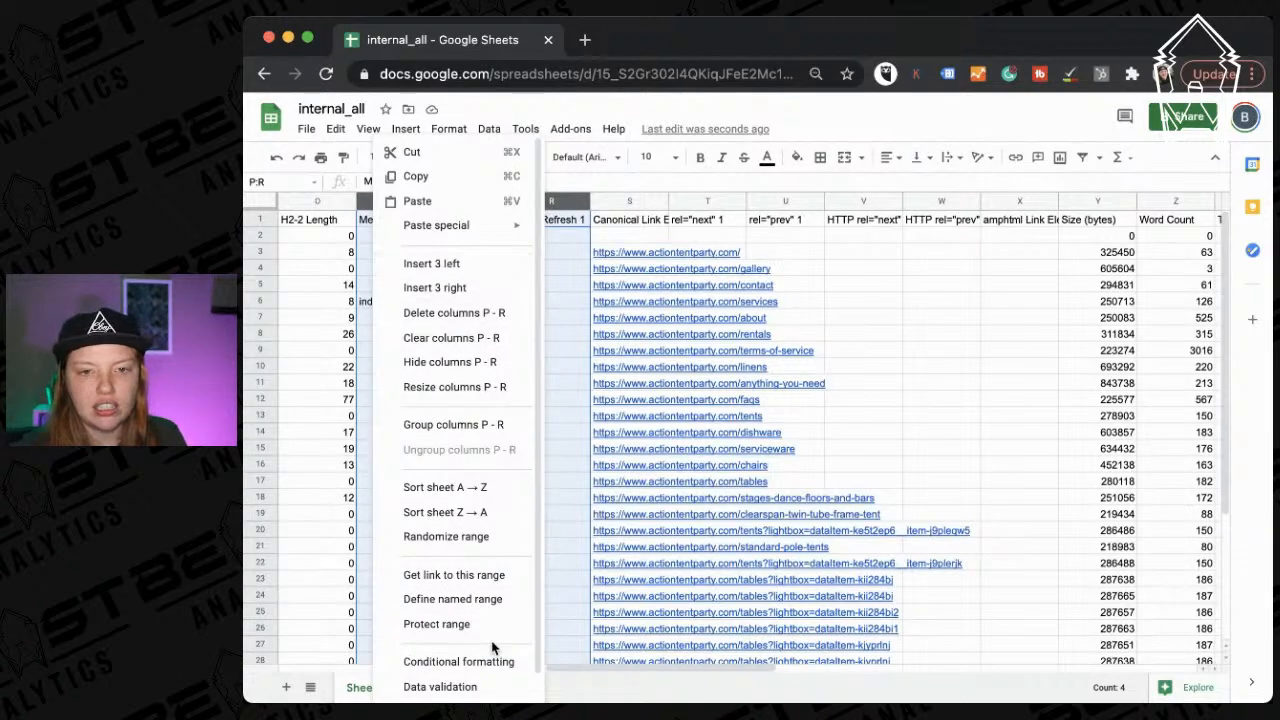
{"action": "left_click", "coordinate": [482, 312]}
{"action": "scroll", "coordinate": [674, 350], "scroll_direction": "right", "scroll_amount": 3}
{"action": "scroll", "coordinate": [674, 345], "scroll_direction": "left", "scroll_amount": 2}
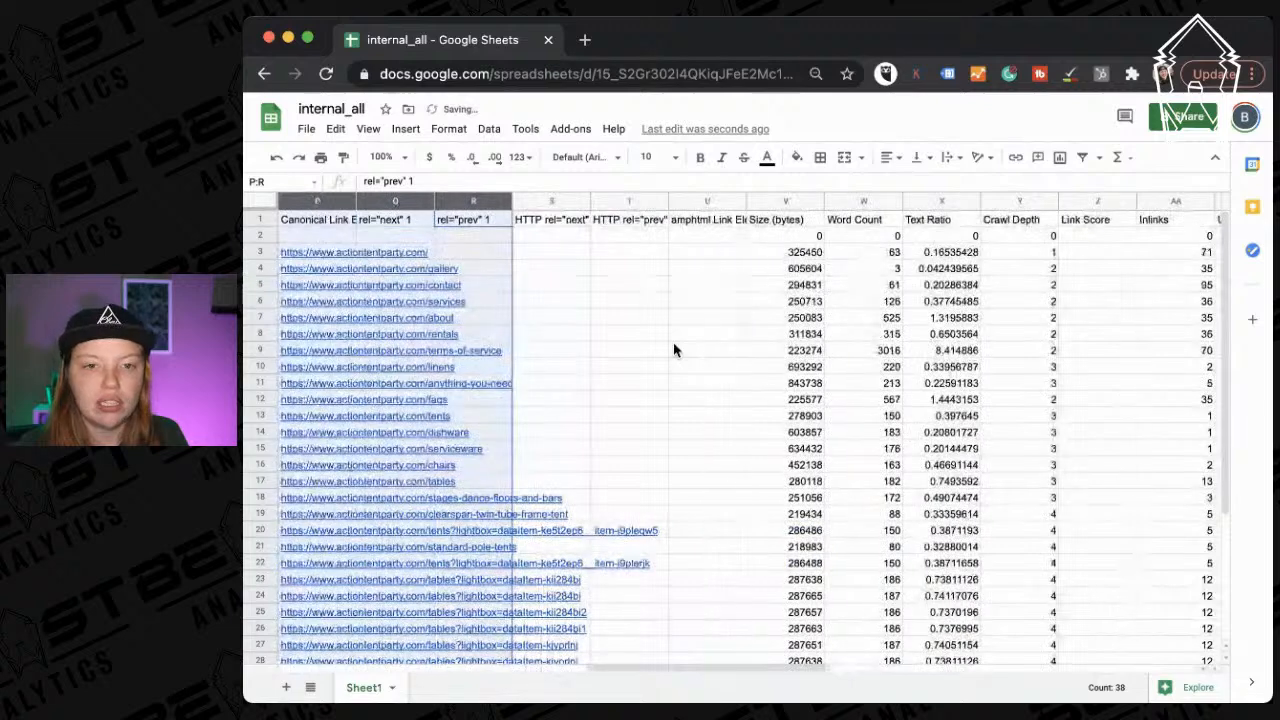
{"action": "left_click", "coordinate": [420, 218]}
Delete the rel next/prev and amphtml columns Q through U.
{"action": "left_click_drag", "start_coordinate": [395, 203], "coordinate": [720, 201]}
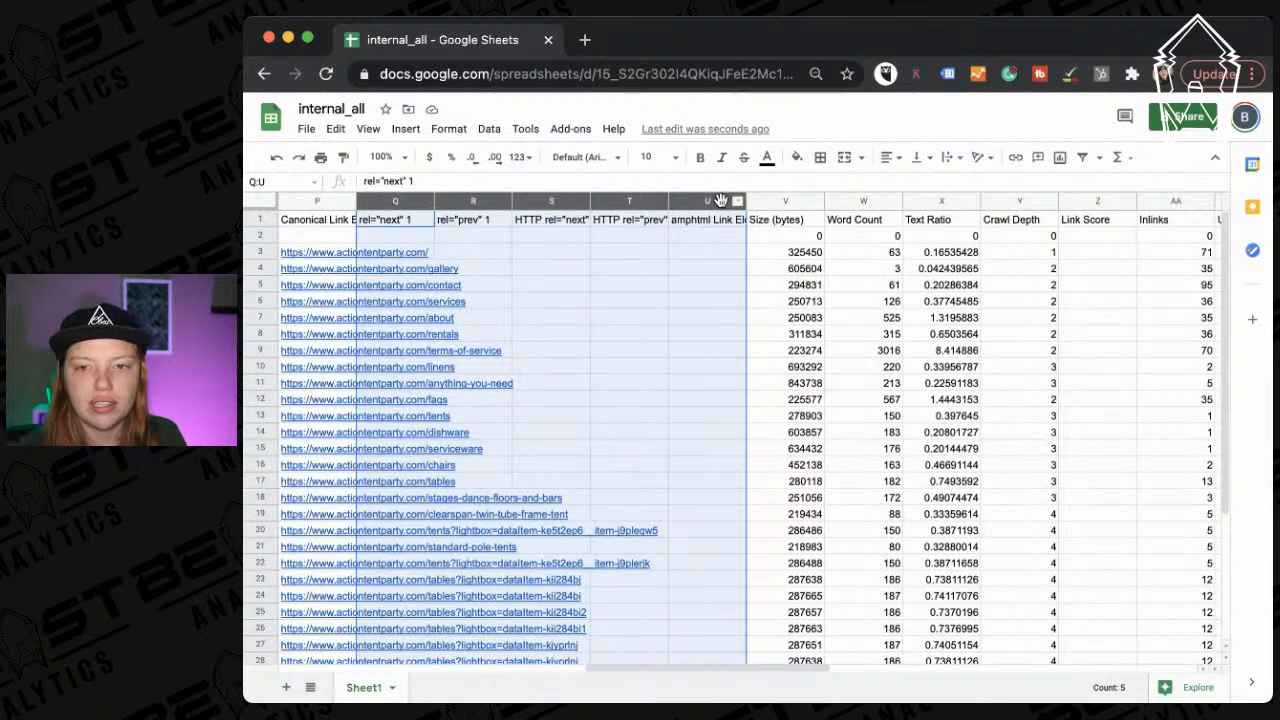
{"action": "right_click", "coordinate": [720, 201]}
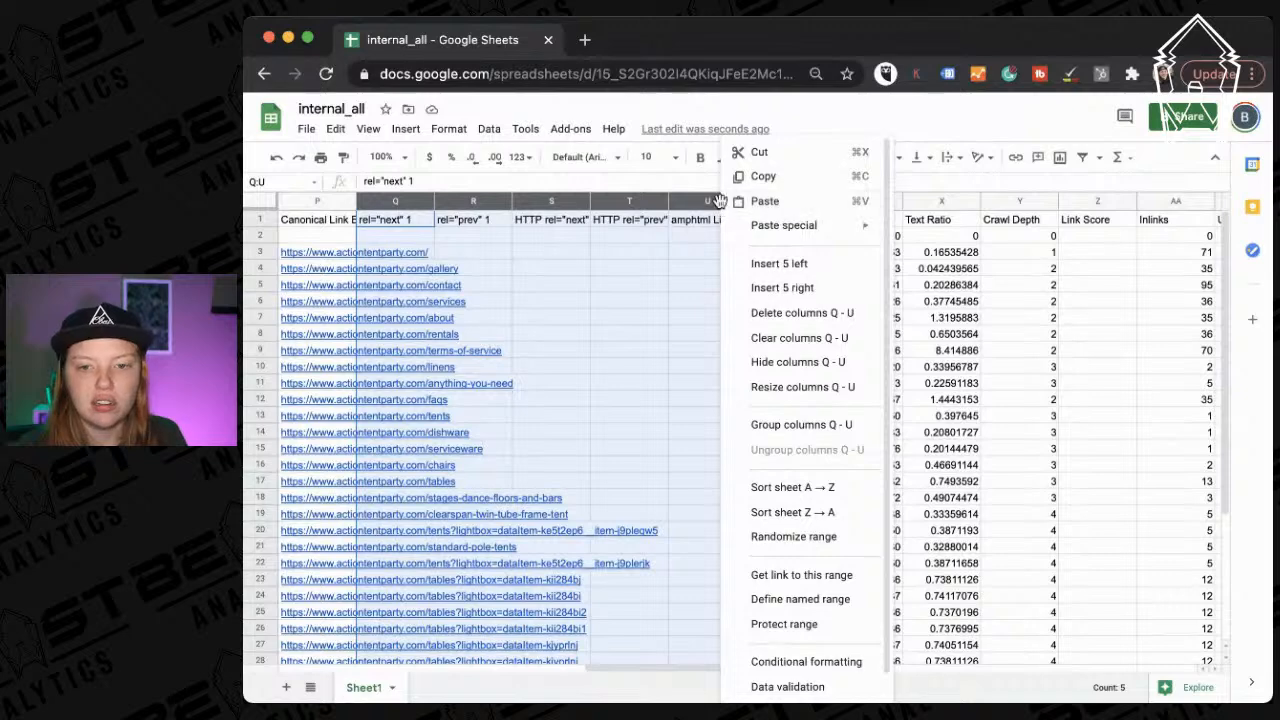
{"action": "left_click", "coordinate": [784, 315]}
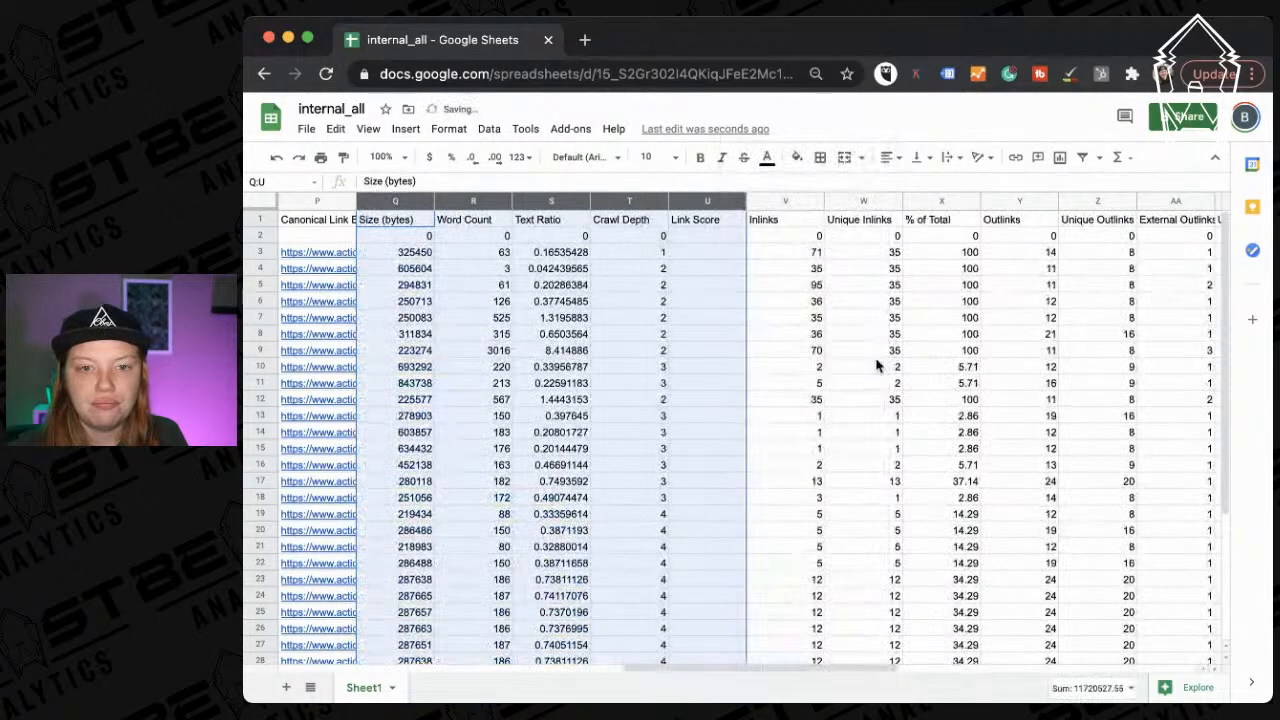
{"action": "left_click", "coordinate": [466, 213]}
Delete the empty Link Score column.
{"action": "left_click", "coordinate": [575, 201]}
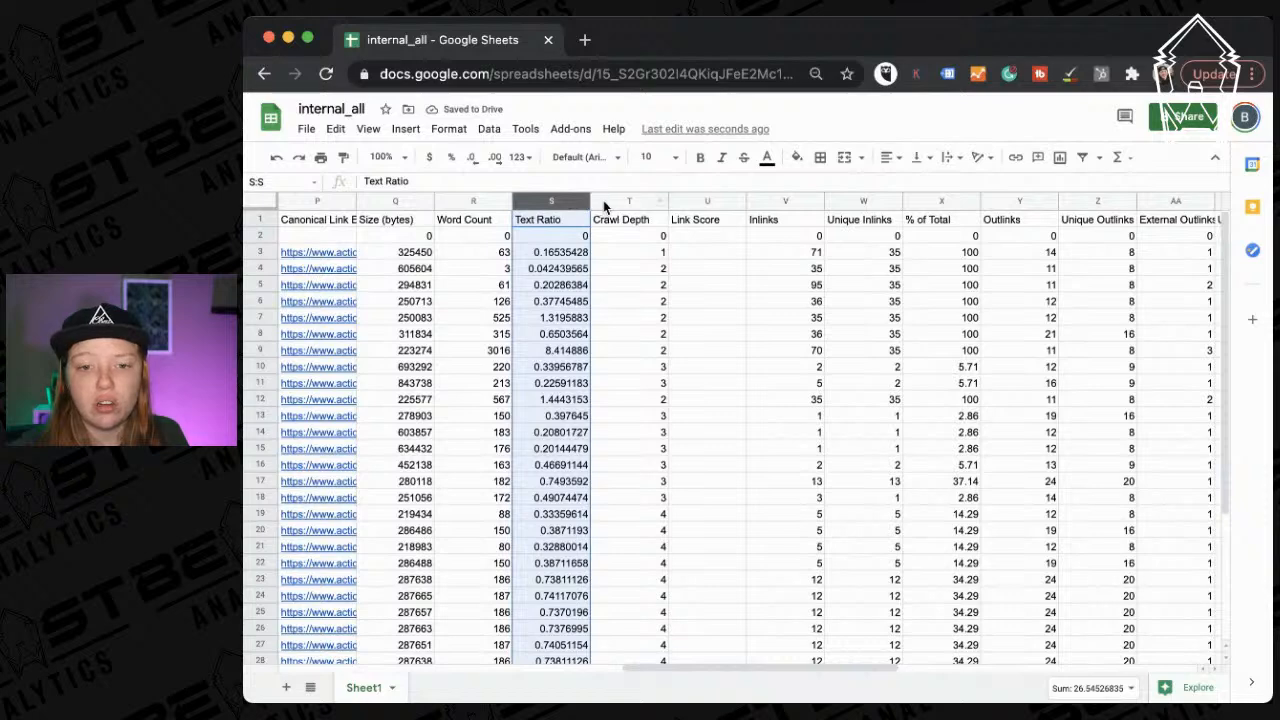
{"action": "scroll", "coordinate": [615, 205], "scroll_direction": "down", "scroll_amount": 4}
{"action": "scroll", "coordinate": [615, 205], "scroll_direction": "up", "scroll_amount": 4}
{"action": "scroll", "coordinate": [700, 240], "scroll_direction": "right", "scroll_amount": 2}
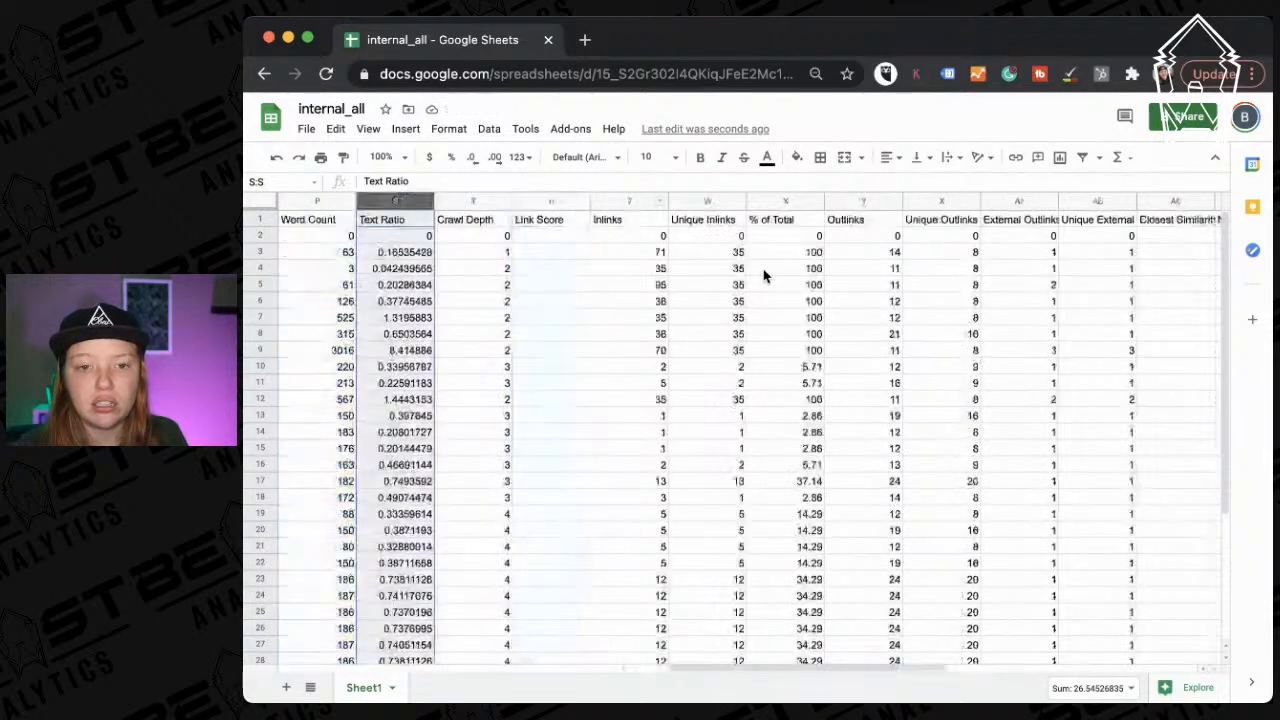
{"action": "left_click", "coordinate": [548, 201]}
{"action": "right_click", "coordinate": [549, 202]}
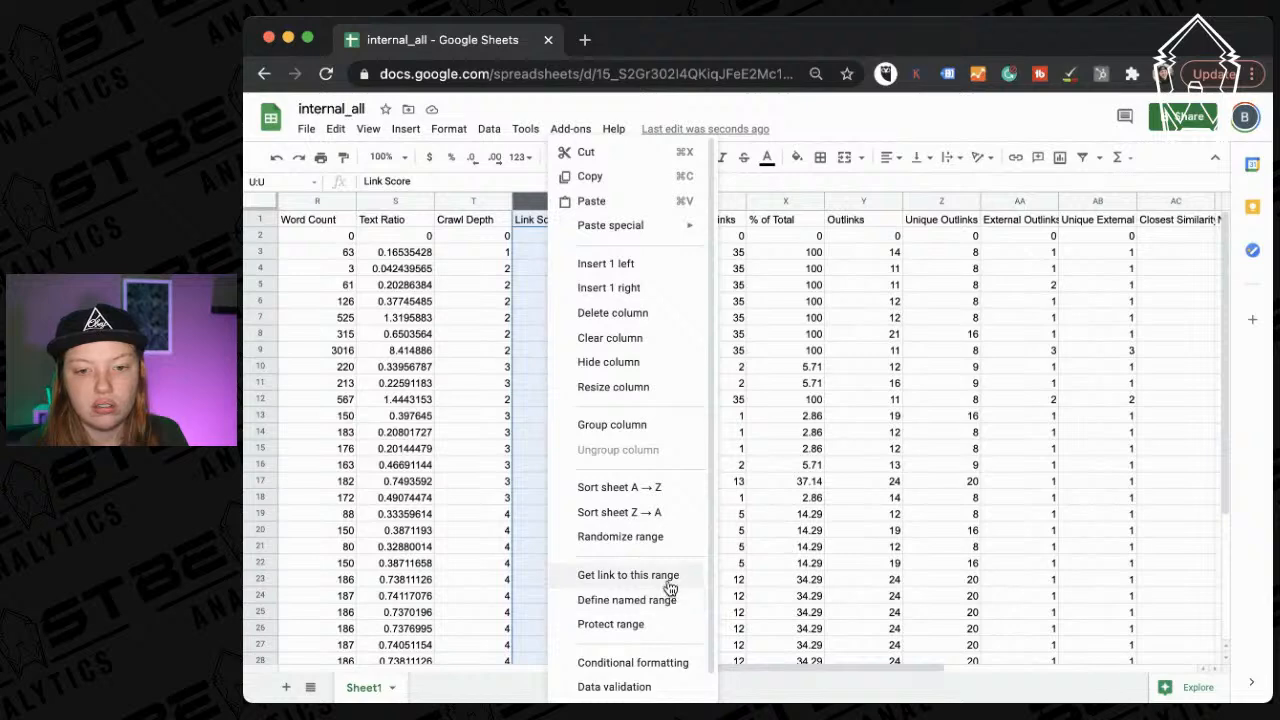
{"action": "left_click", "coordinate": [645, 318]}
Delete the similarity, spelling, grammar and Hash columns AB through AF.
{"action": "scroll", "coordinate": [755, 318], "scroll_direction": "right", "scroll_amount": 2}
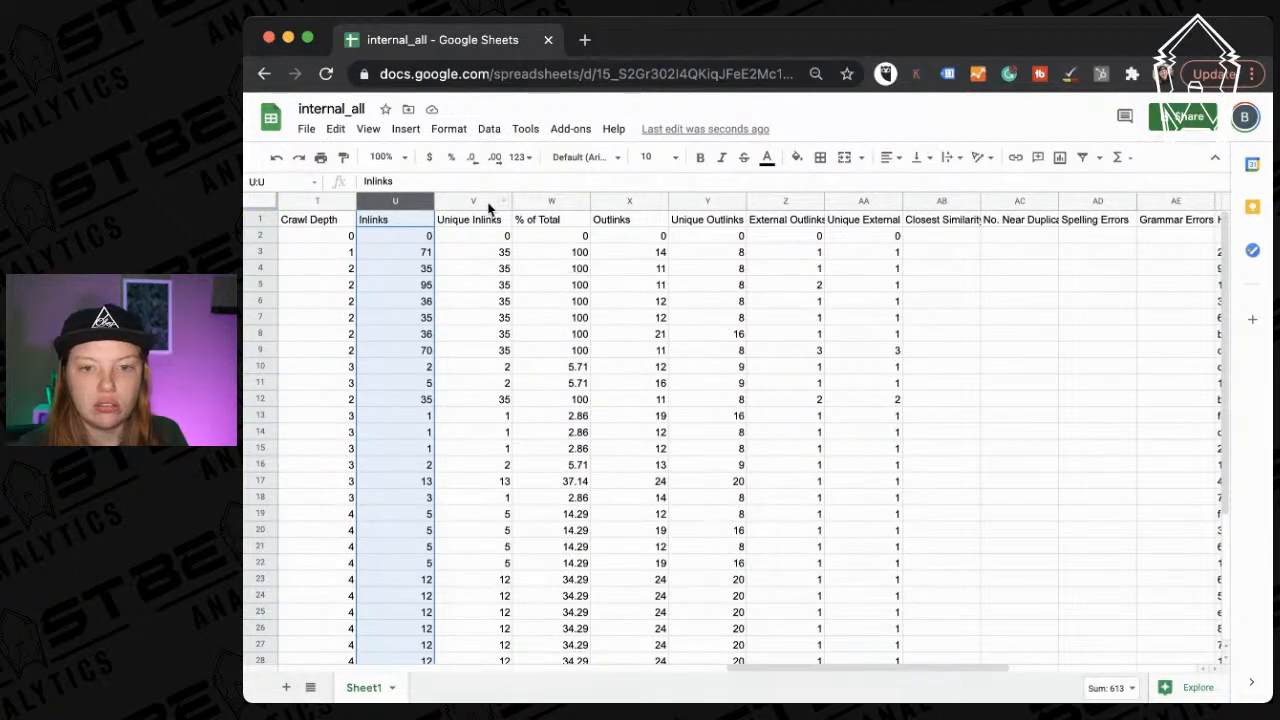
{"action": "scroll", "coordinate": [739, 246], "scroll_direction": "right", "scroll_amount": 4}
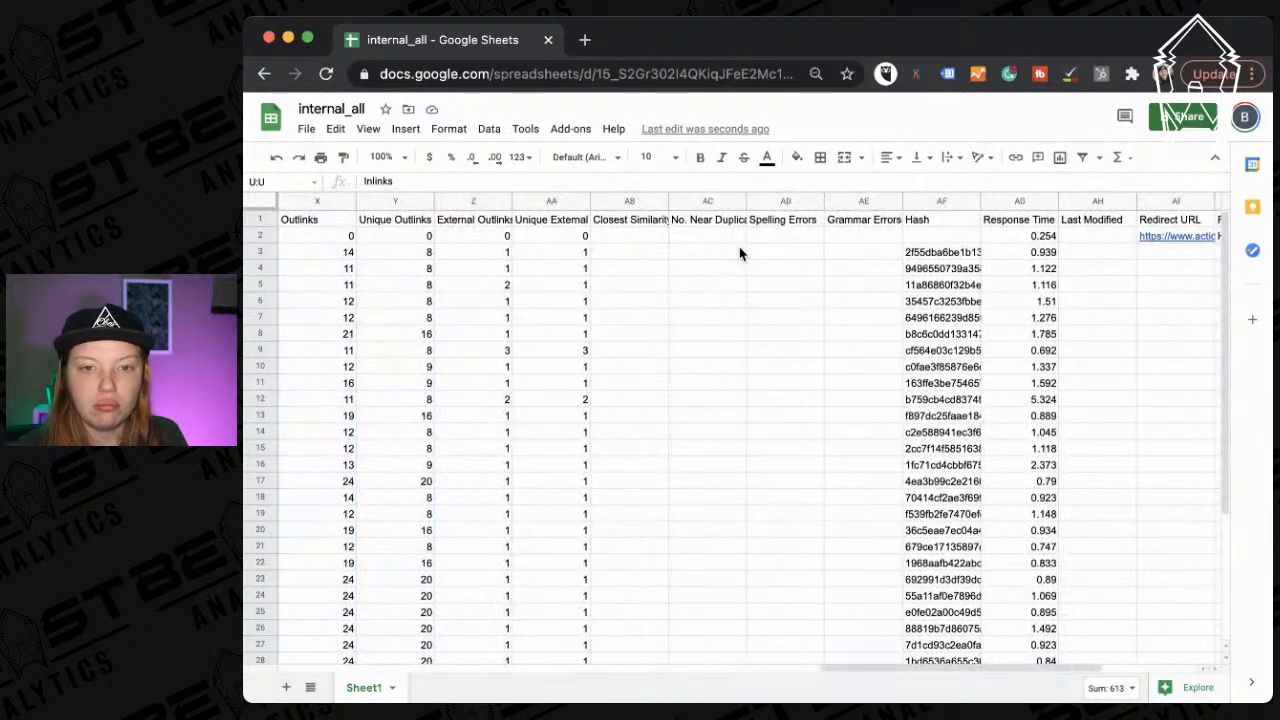
{"action": "left_click_drag", "start_coordinate": [602, 206], "coordinate": [1020, 205]}
{"action": "scroll", "coordinate": [788, 480], "scroll_direction": "down", "scroll_amount": 4}
{"action": "scroll", "coordinate": [788, 480], "scroll_direction": "up", "scroll_amount": 4}
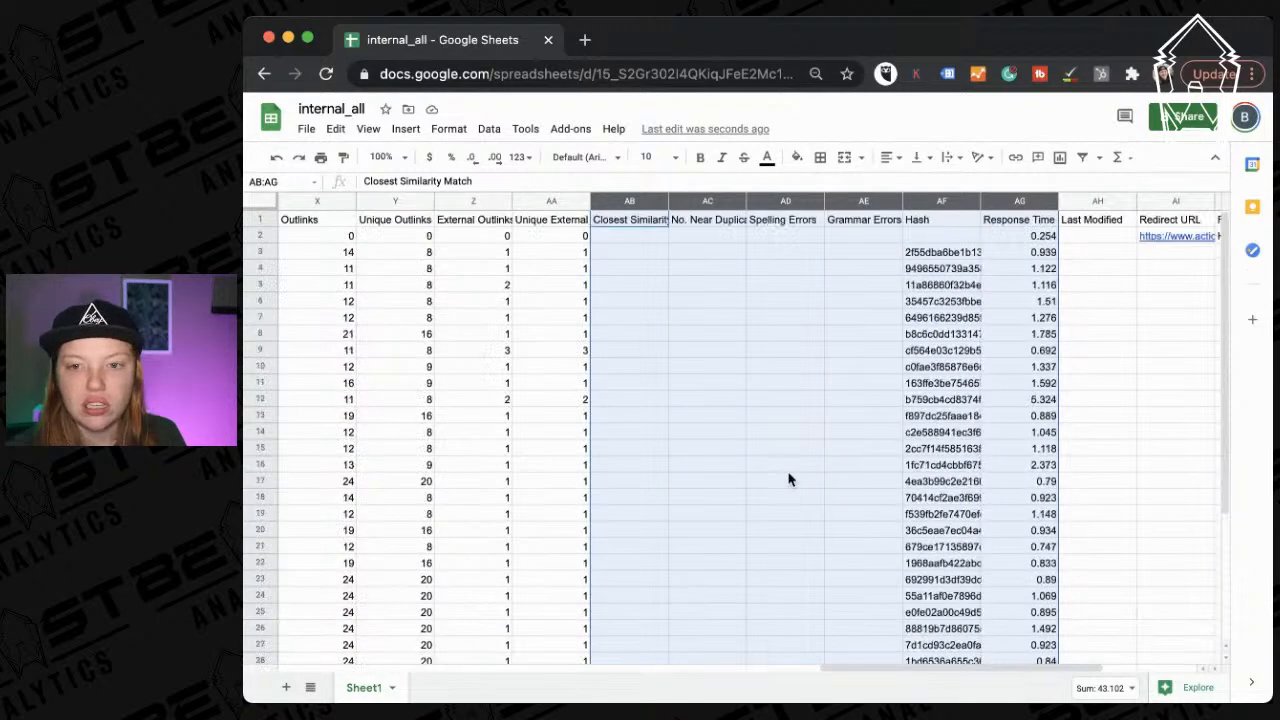
{"action": "left_click", "coordinate": [735, 322]}
{"action": "left_click_drag", "start_coordinate": [630, 201], "coordinate": [935, 196]}
{"action": "right_click", "coordinate": [935, 196]}
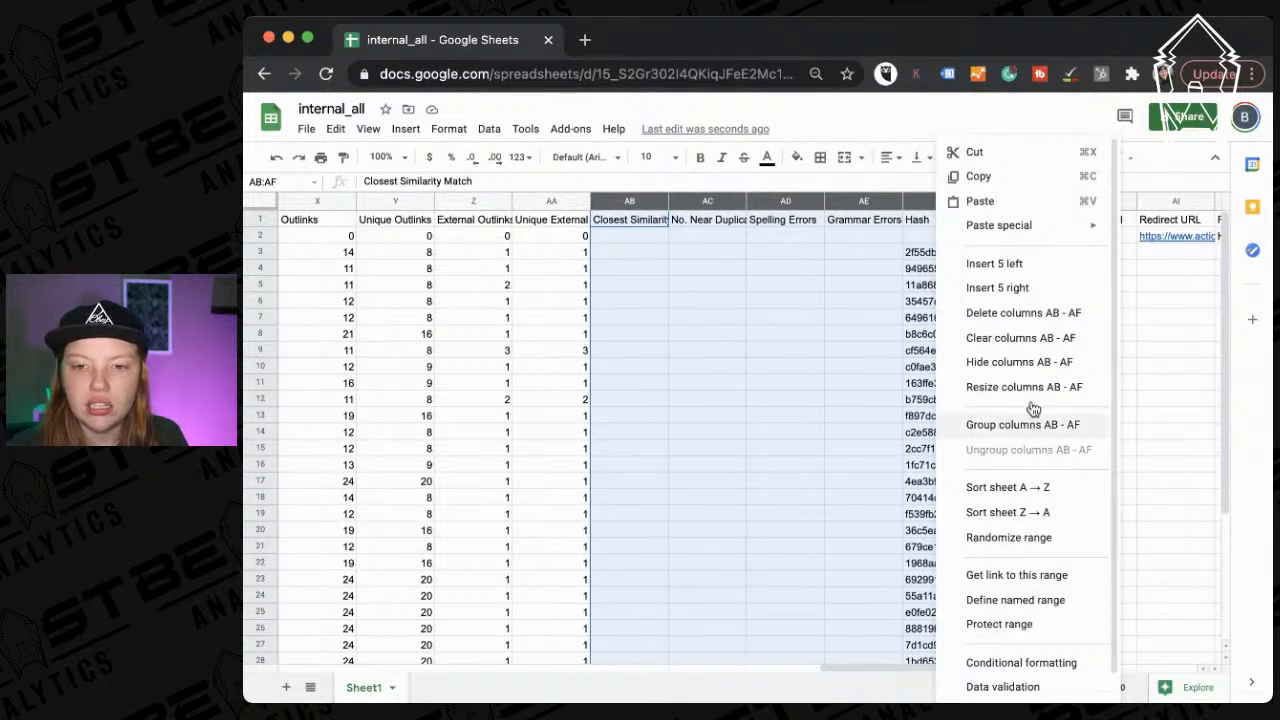
{"action": "left_click", "coordinate": [1050, 312]}
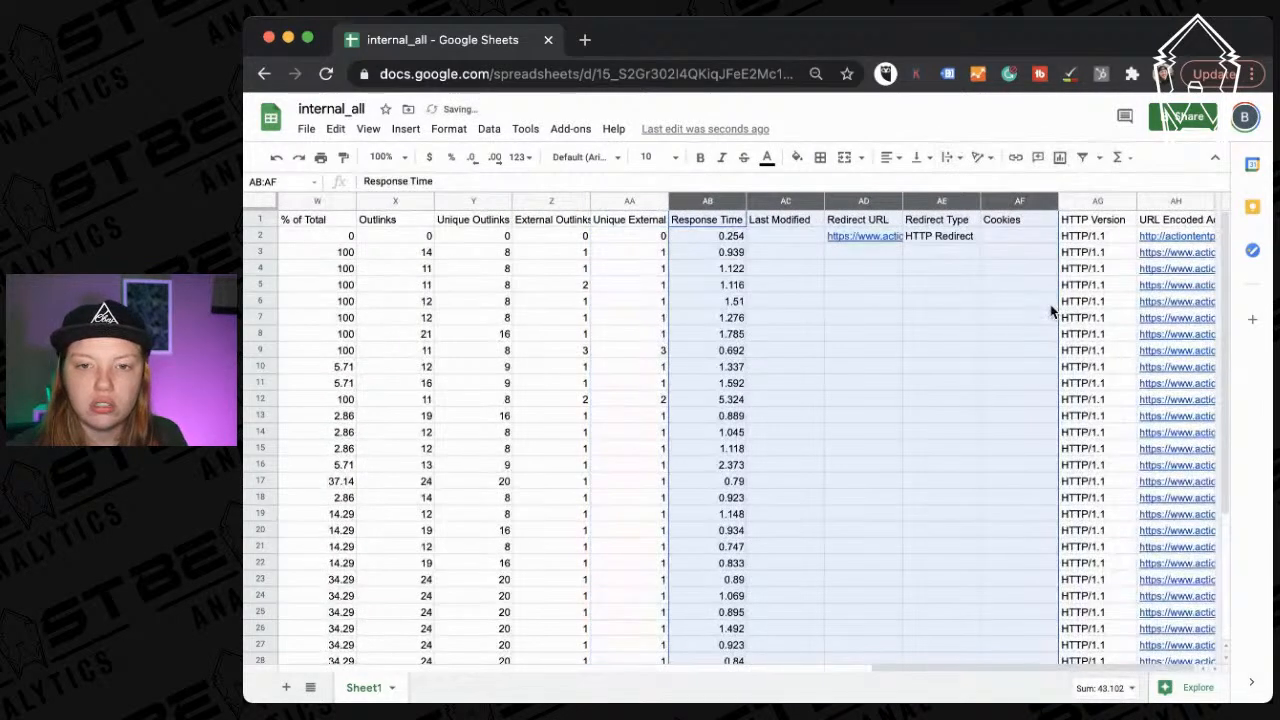
{"action": "left_click", "coordinate": [913, 328]}
Delete the five columns from Last Modified through HTTP Version.
{"action": "left_click_drag", "start_coordinate": [770, 204], "coordinate": [1093, 204]}
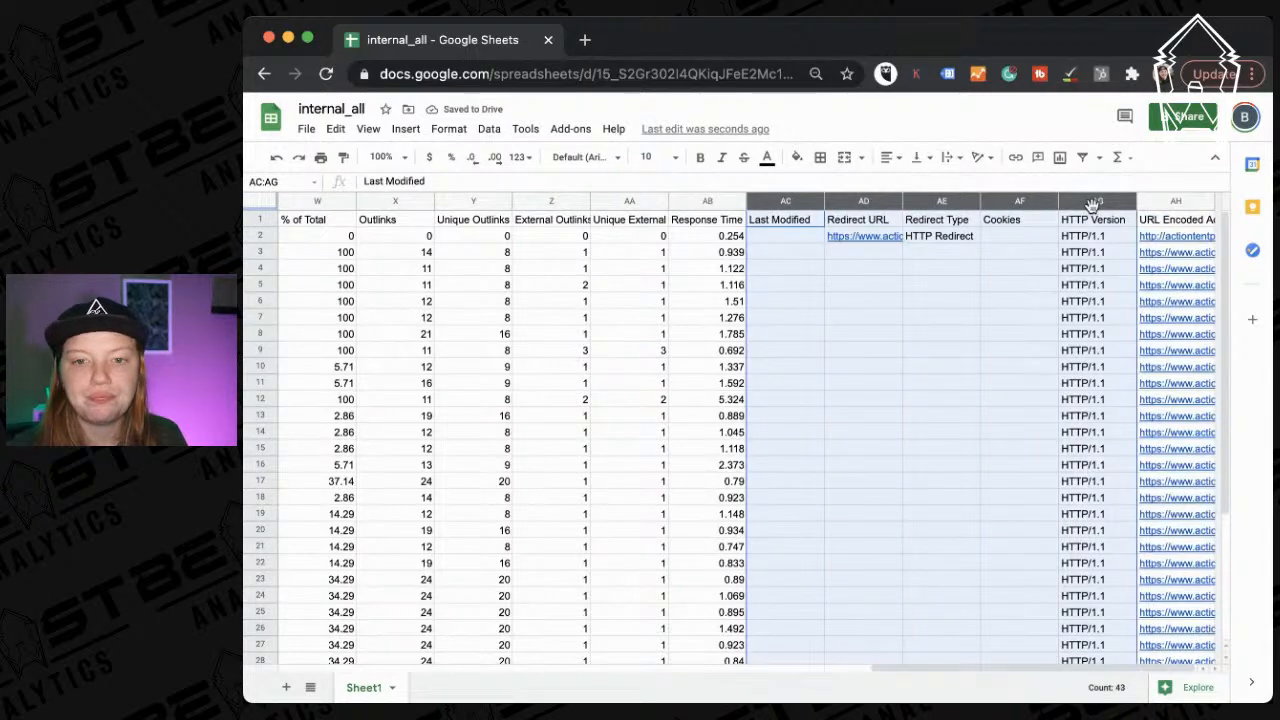
{"action": "right_click", "coordinate": [1093, 204]}
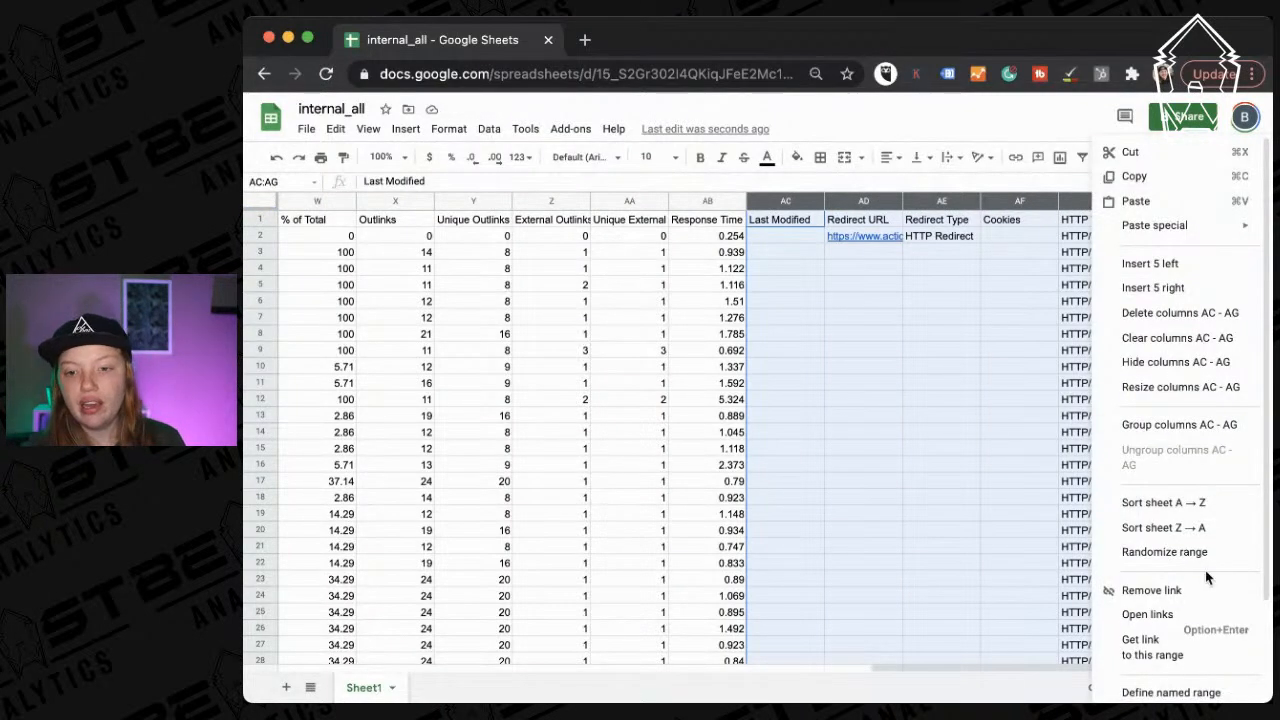
{"action": "left_click", "coordinate": [1200, 312]}
{"action": "left_click", "coordinate": [665, 350]}
{"action": "scroll", "coordinate": [668, 360], "scroll_direction": "left", "scroll_amount": 10}
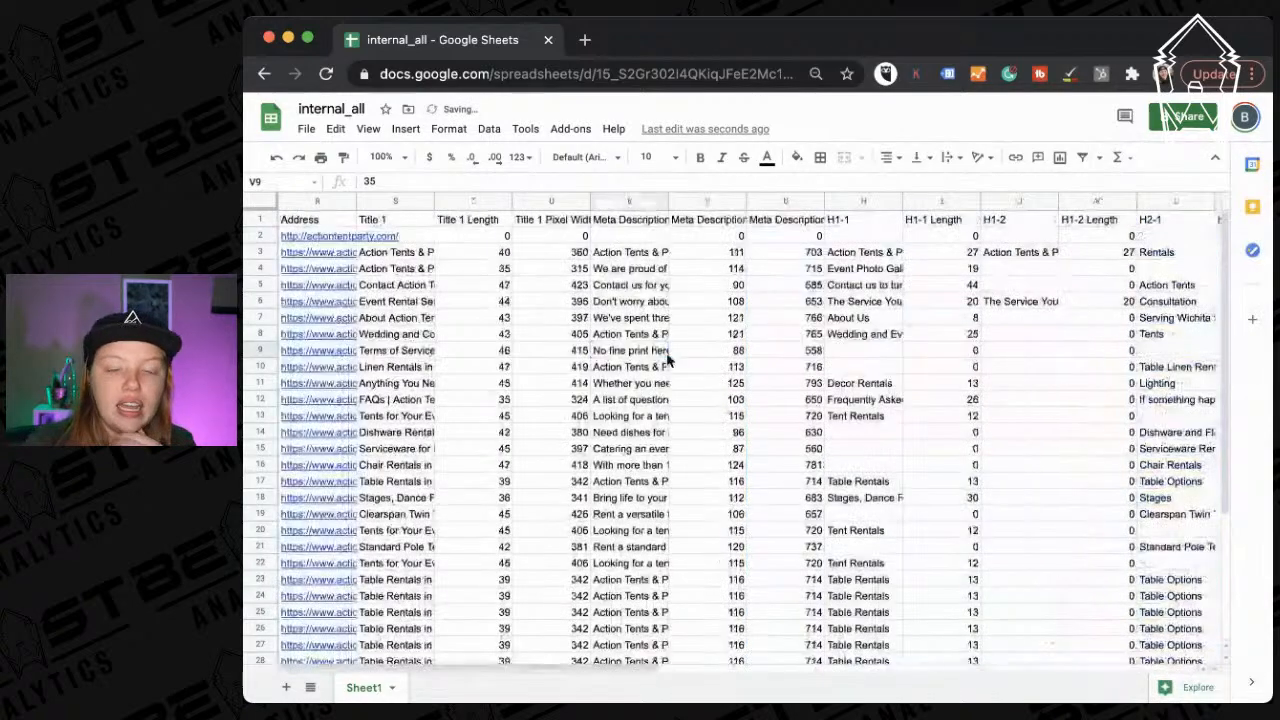
Widen the Address column to show full URLs and browse the title data.
{"action": "left_click_drag", "start_coordinate": [356, 201], "coordinate": [660, 201]}
{"action": "left_click", "coordinate": [763, 369]}
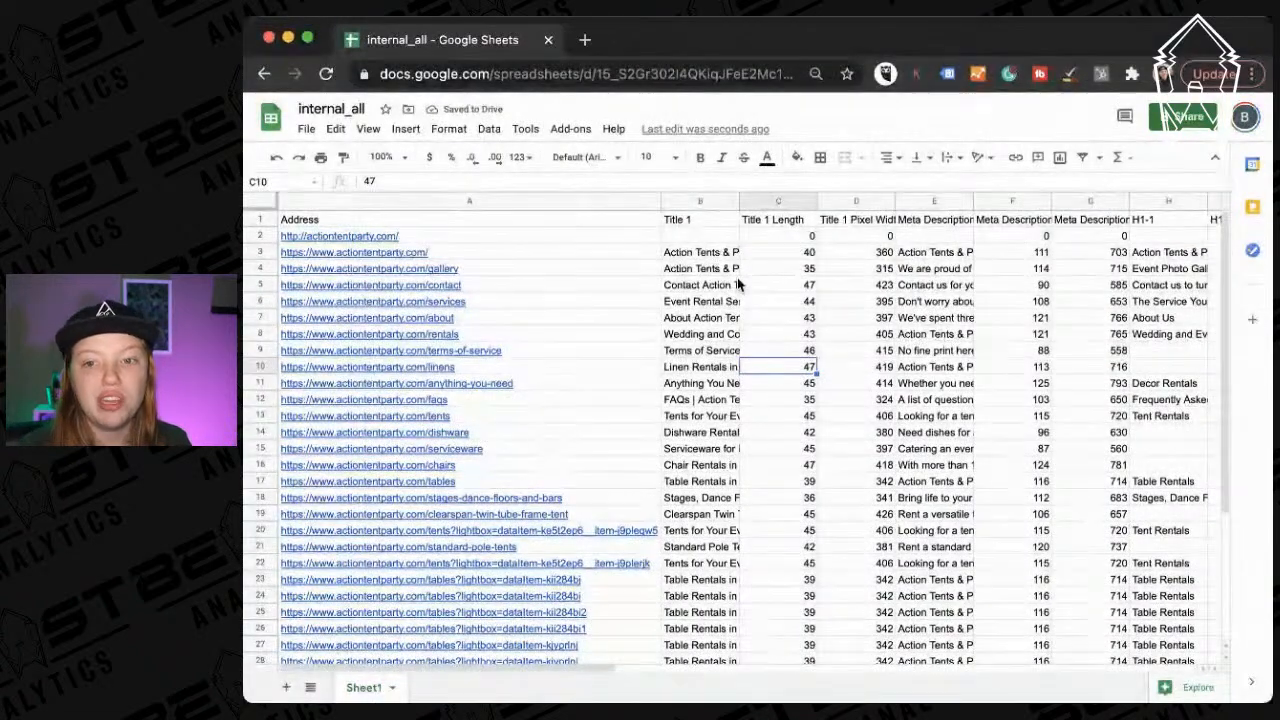
{"action": "scroll", "coordinate": [738, 285], "scroll_direction": "right", "scroll_amount": 5}
{"action": "scroll", "coordinate": [738, 285], "scroll_direction": "left", "scroll_amount": 1}
{"action": "scroll", "coordinate": [737, 284], "scroll_direction": "right", "scroll_amount": 3}
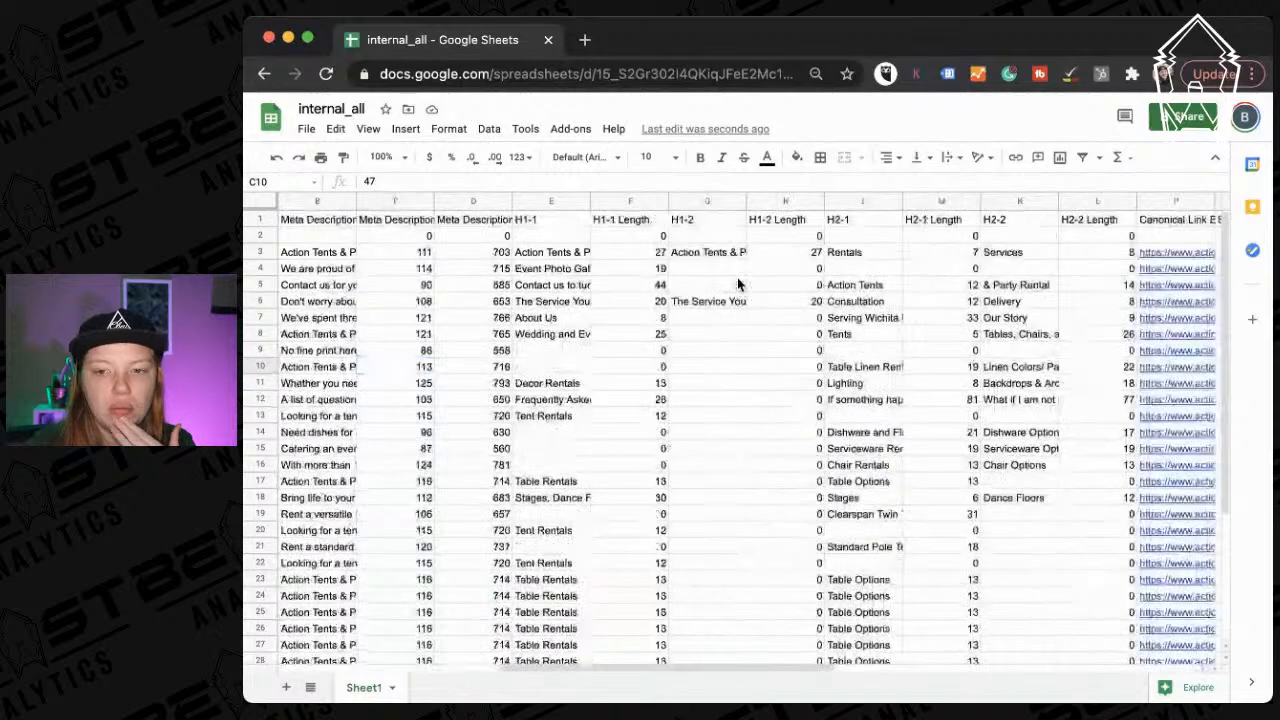
{"action": "scroll", "coordinate": [737, 284], "scroll_direction": "left", "scroll_amount": 7}
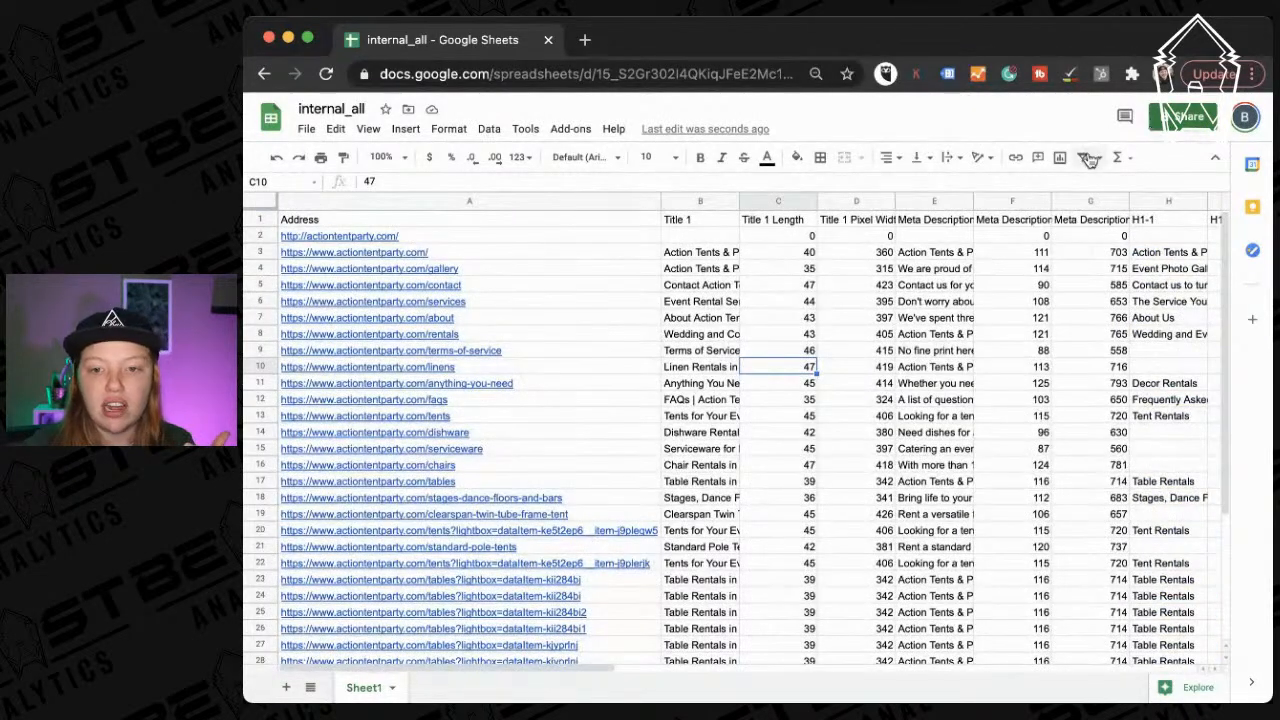
{"action": "scroll", "coordinate": [924, 432], "scroll_direction": "right", "scroll_amount": 2}
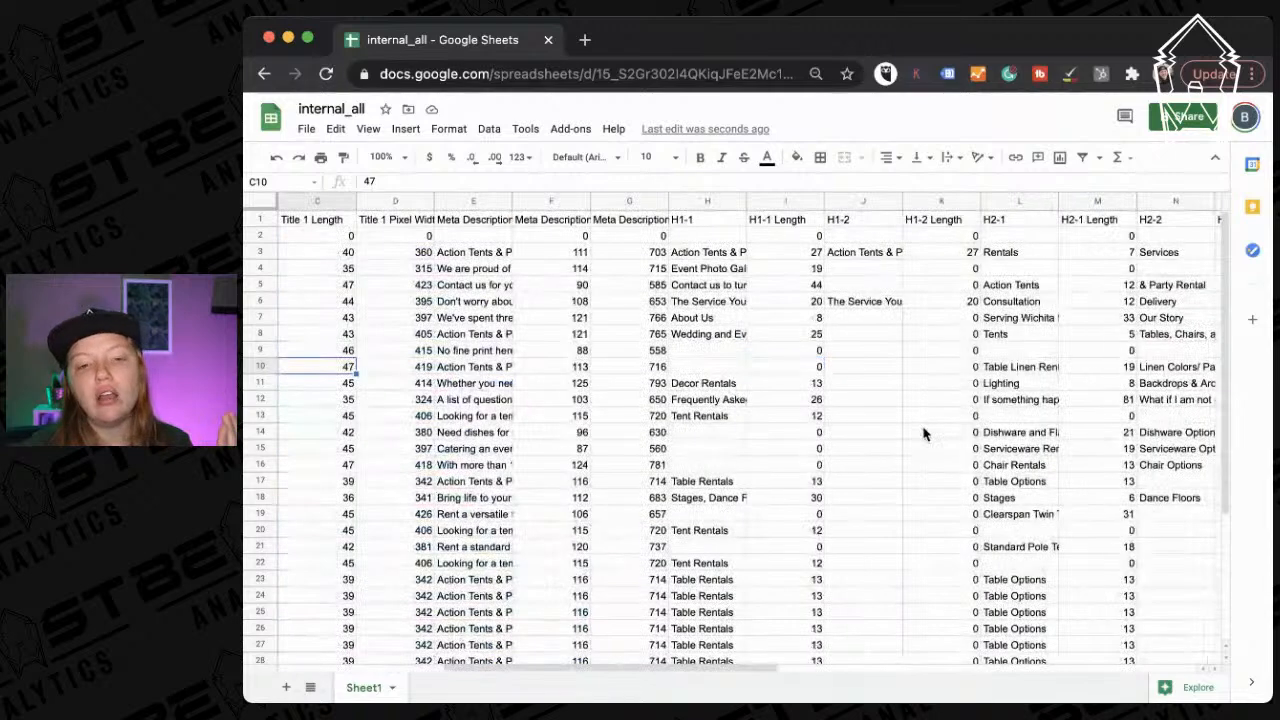
{"action": "scroll", "coordinate": [924, 432], "scroll_direction": "down", "scroll_amount": 1}
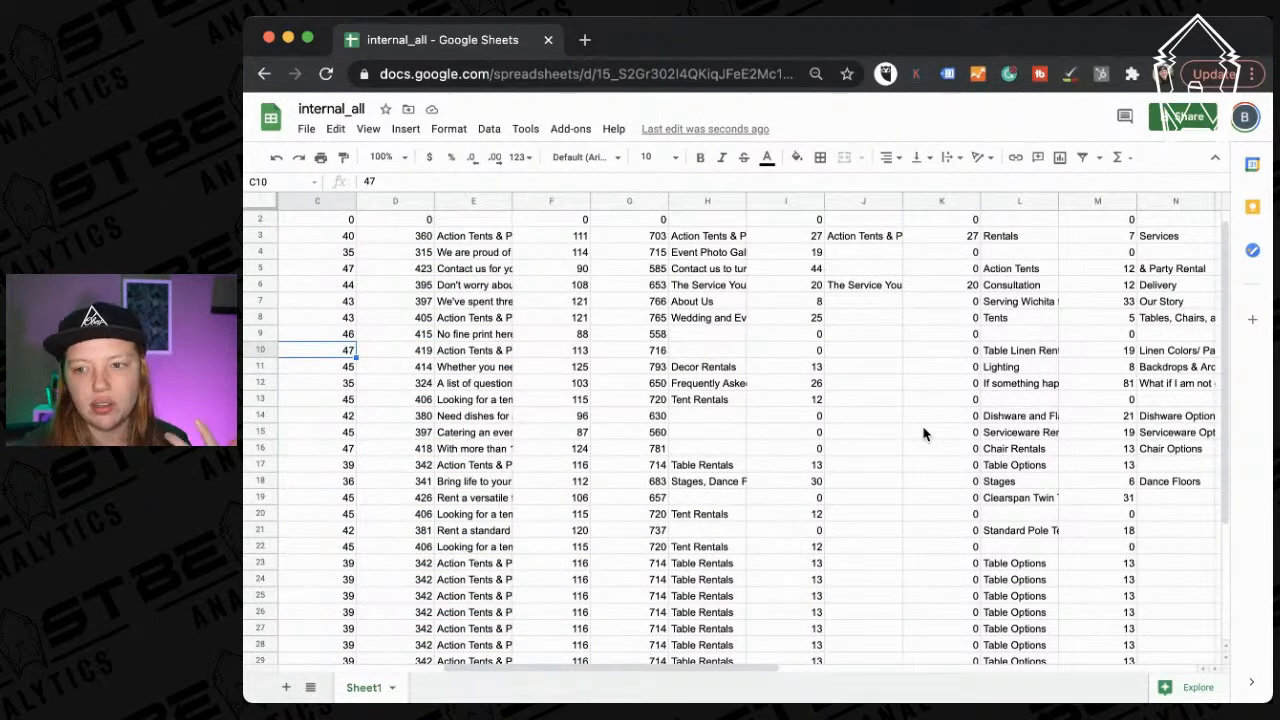
{"action": "scroll", "coordinate": [924, 432], "scroll_direction": "down", "scroll_amount": 3}
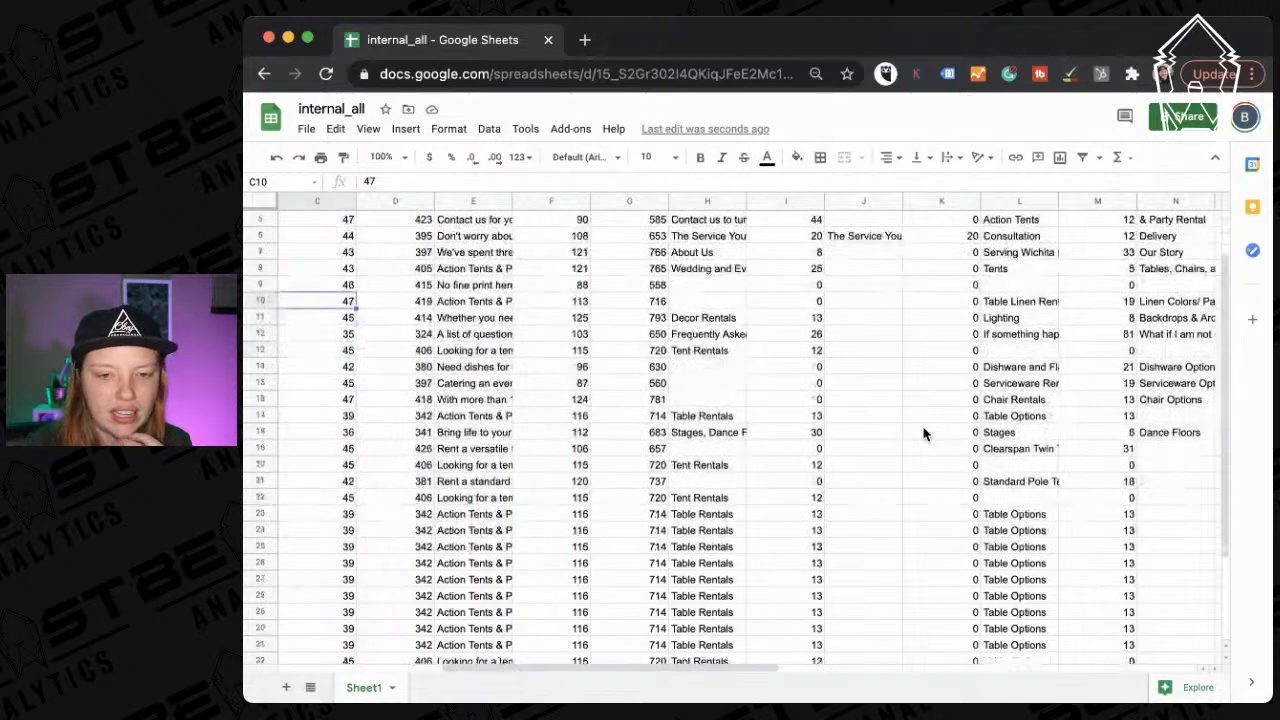
Open the row 25 tables page URL in a new tab, then close it.
{"action": "left_click", "coordinate": [508, 531]}
{"action": "scroll", "coordinate": [510, 533], "scroll_direction": "down", "scroll_amount": 3}
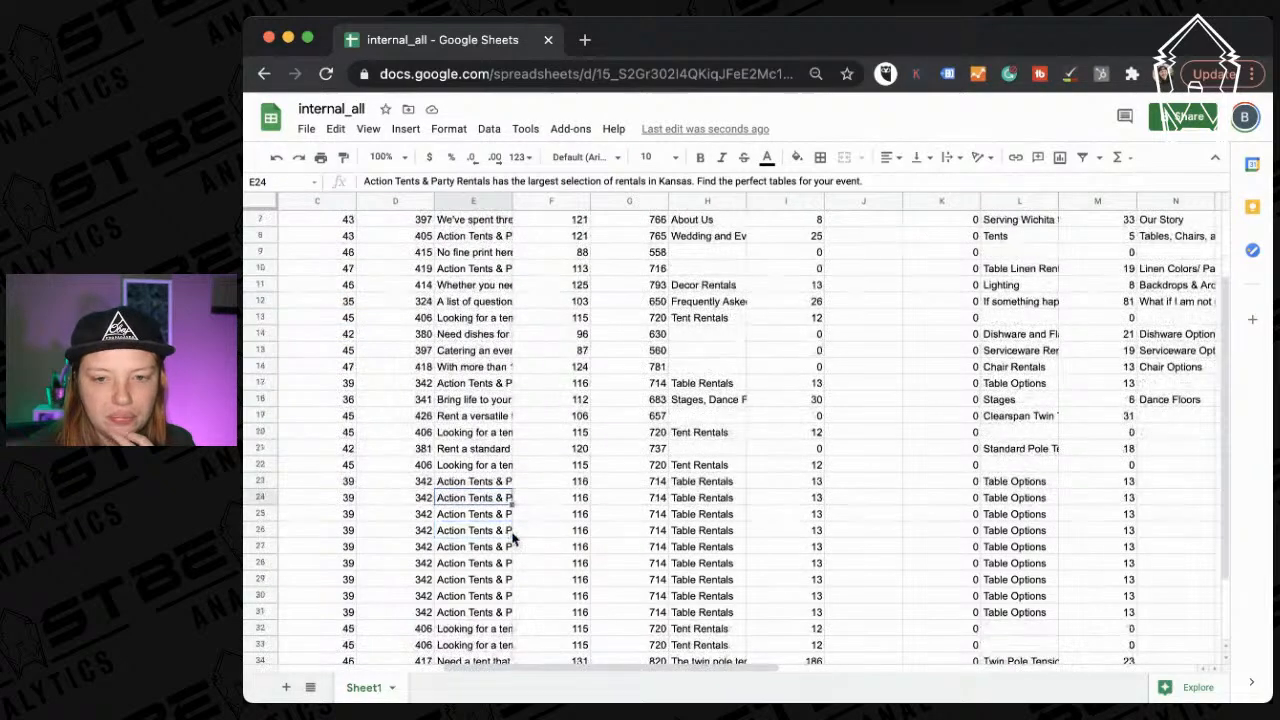
{"action": "scroll", "coordinate": [512, 536], "scroll_direction": "left", "scroll_amount": 2}
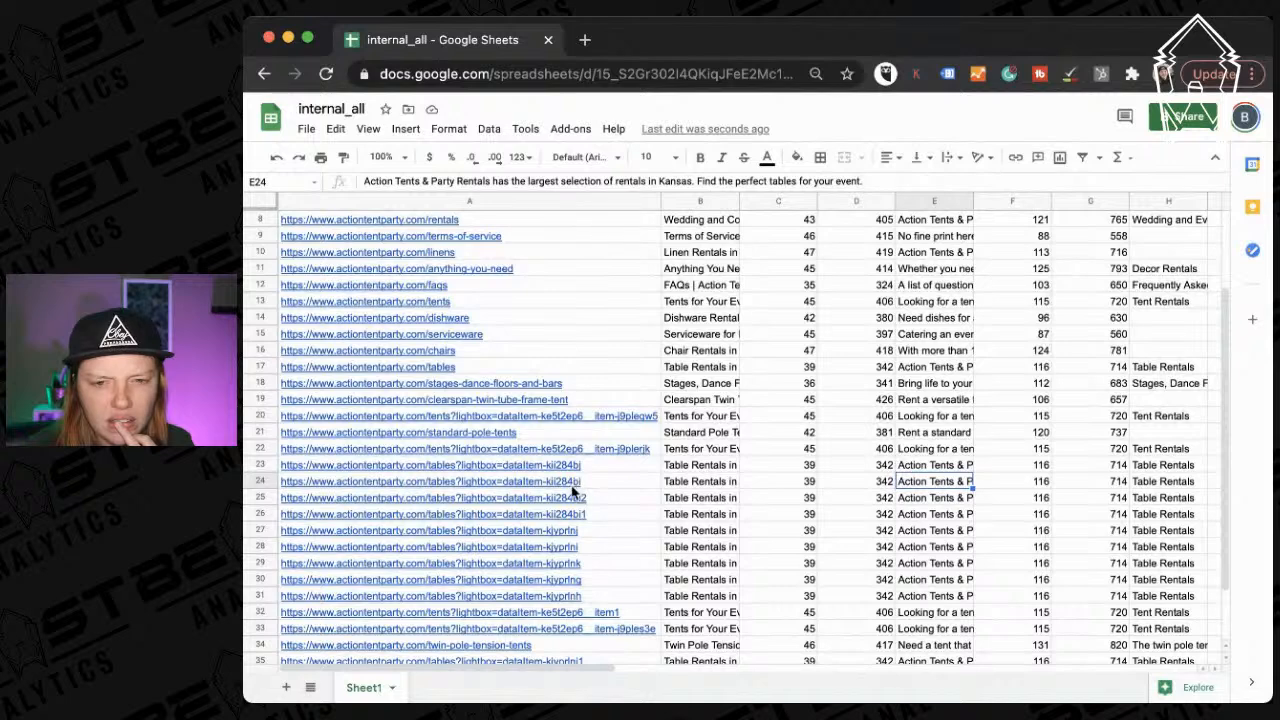
{"action": "left_click", "coordinate": [570, 496]}
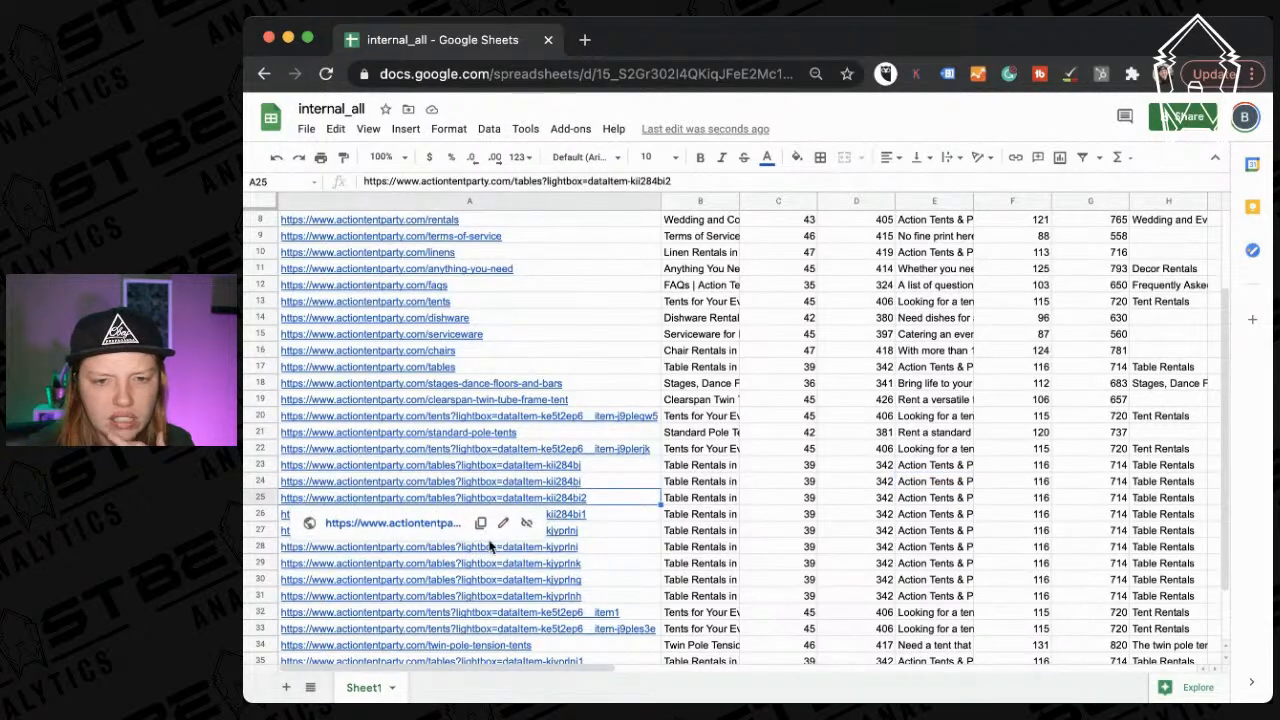
{"action": "left_click", "coordinate": [429, 524]}
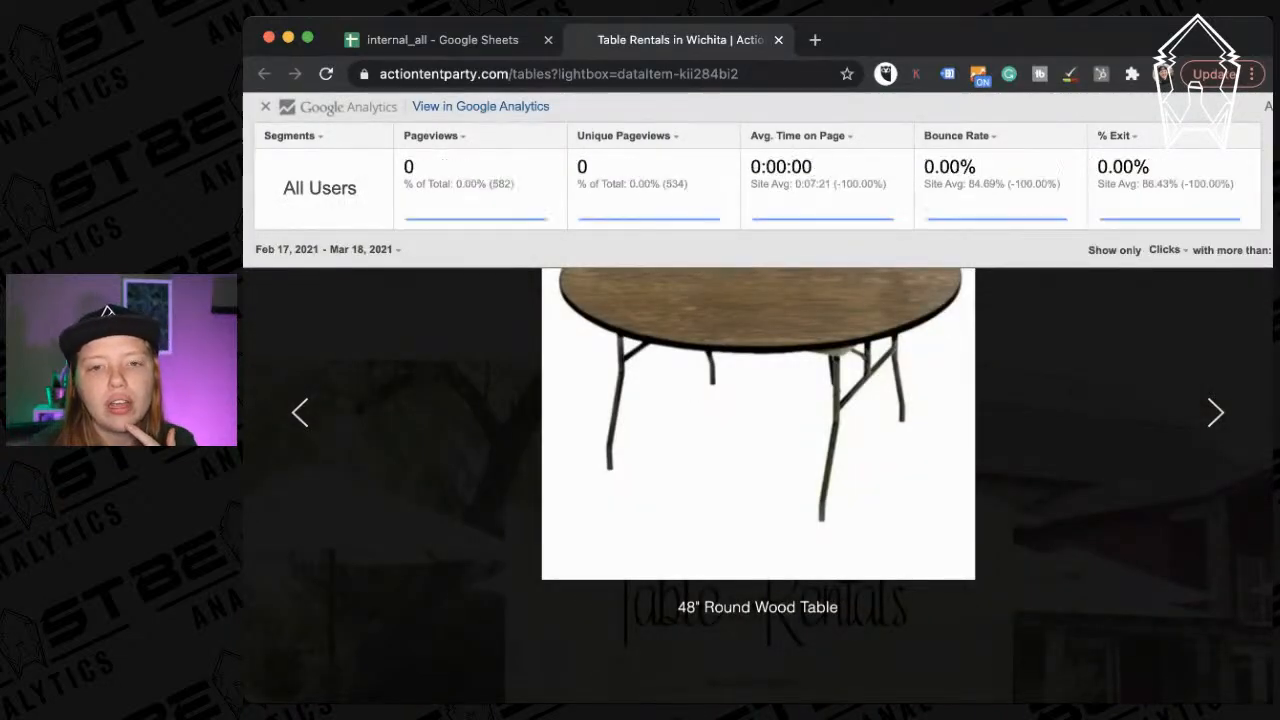
{"action": "left_click", "coordinate": [777, 40]}
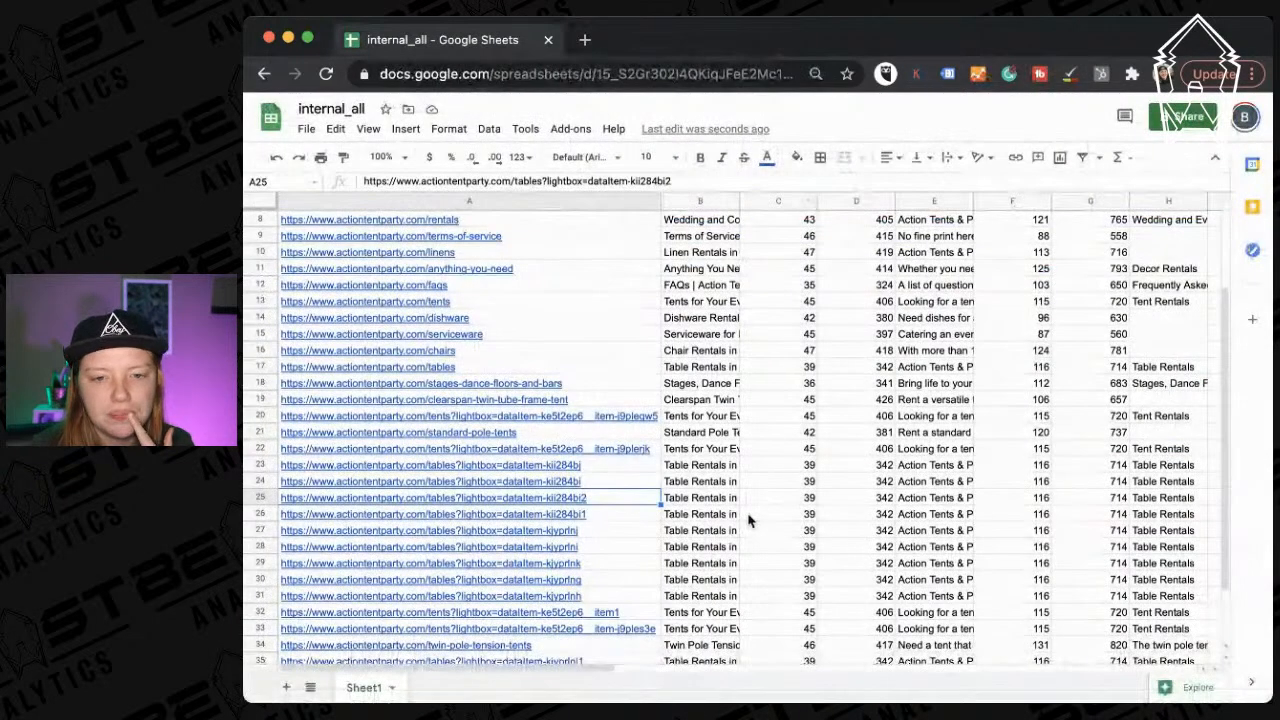
Inspect the Title 1 Length column, dismissing its column menu without changes.
{"action": "scroll", "coordinate": [749, 523], "scroll_direction": "down", "scroll_amount": 5}
{"action": "scroll", "coordinate": [749, 521], "scroll_direction": "up", "scroll_amount": 4}
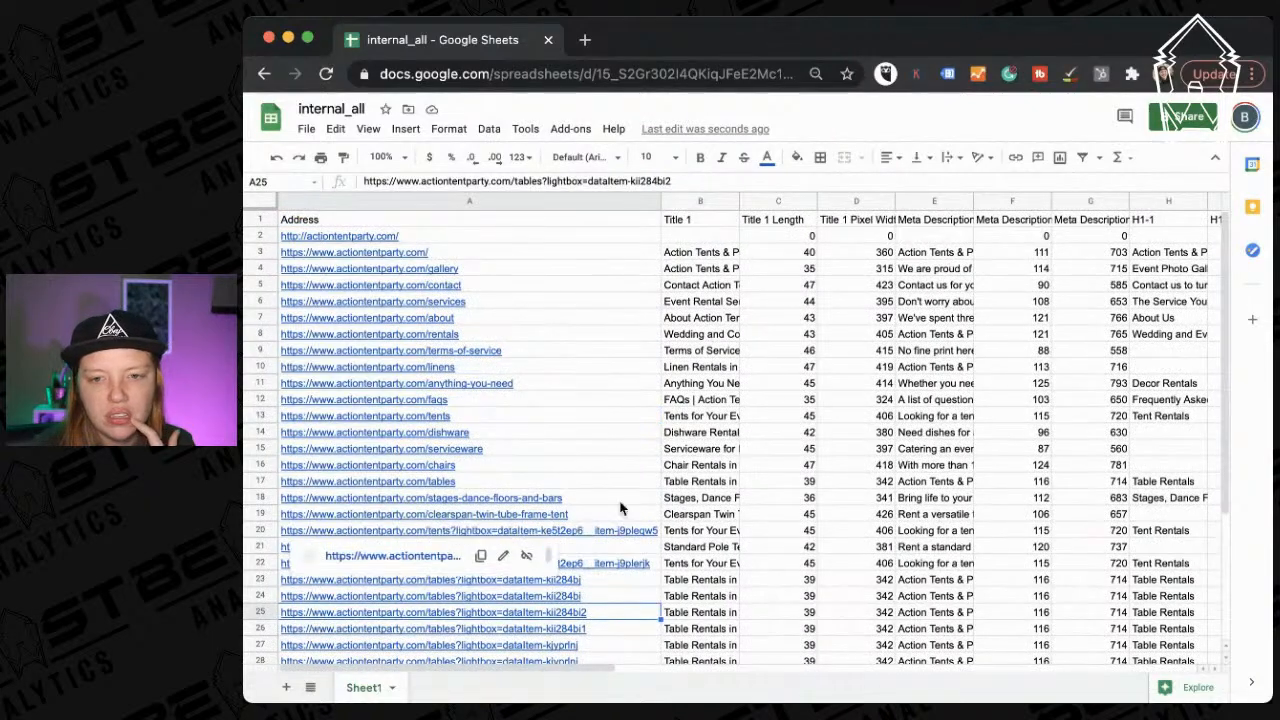
{"action": "scroll", "coordinate": [767, 457], "scroll_direction": "right", "scroll_amount": 3}
{"action": "scroll", "coordinate": [767, 457], "scroll_direction": "left", "scroll_amount": 3}
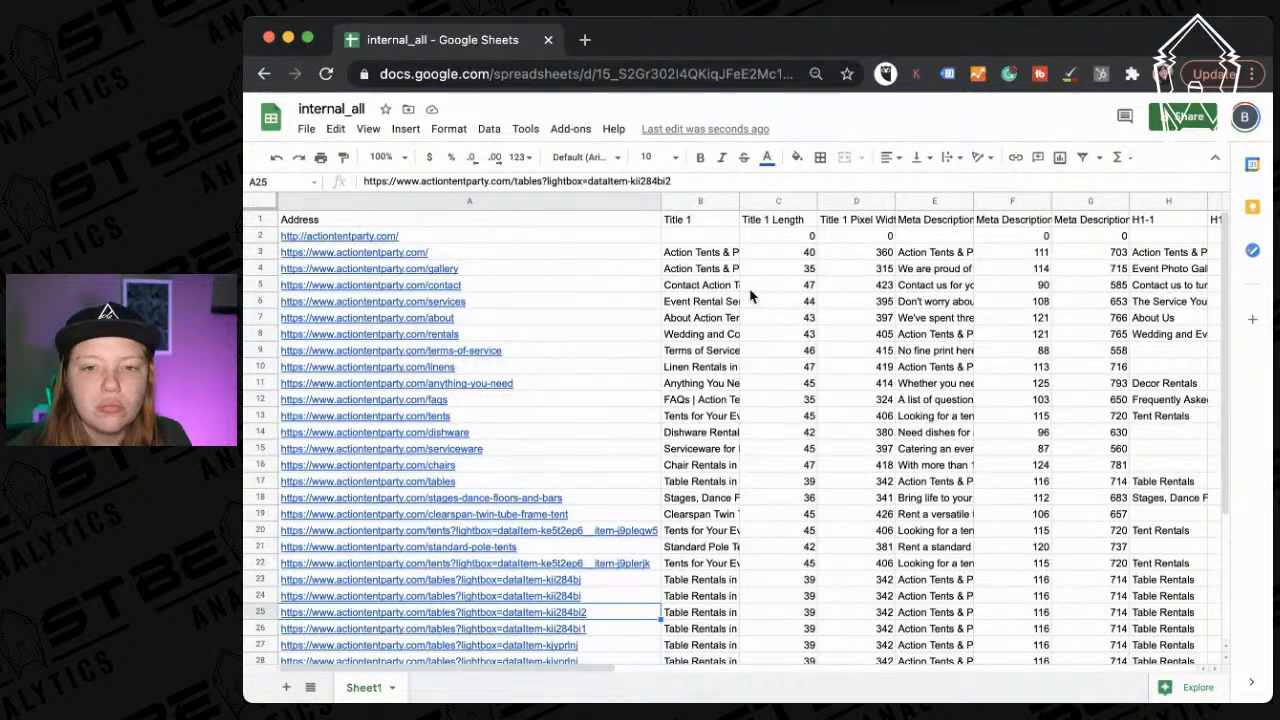
{"action": "left_click", "coordinate": [780, 204]}
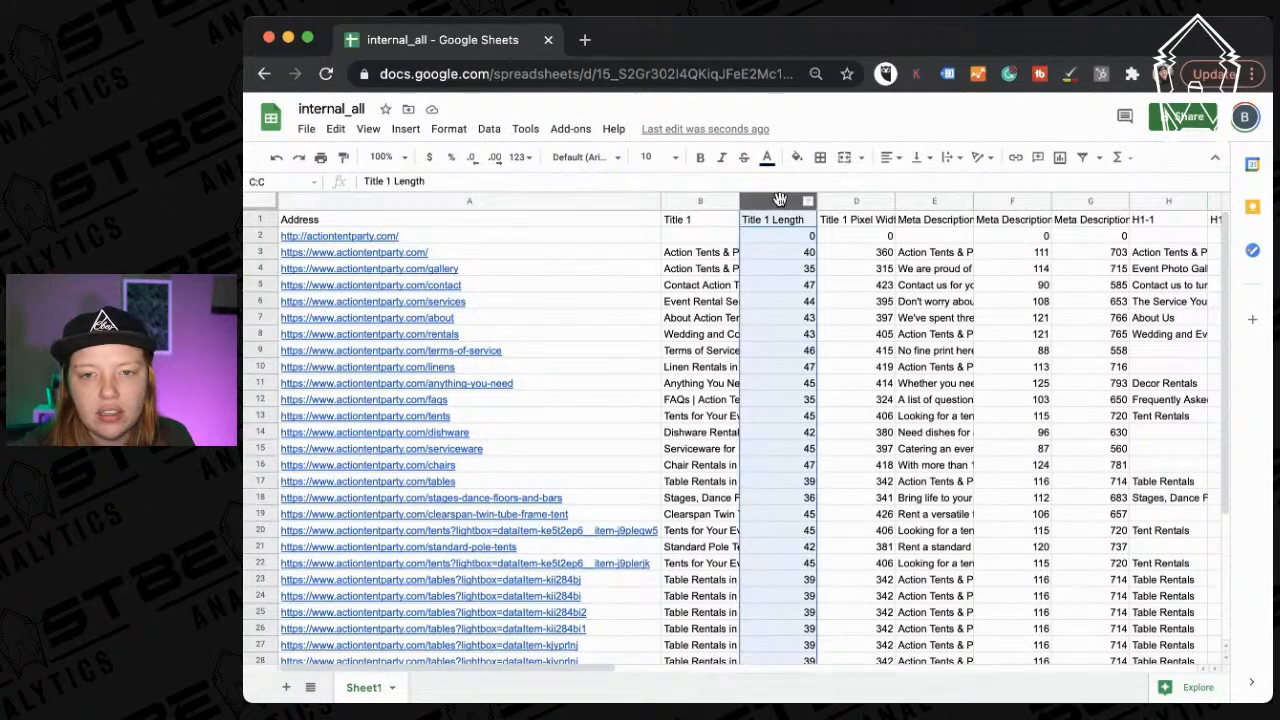
{"action": "scroll", "coordinate": [907, 277], "scroll_direction": "right", "scroll_amount": 5}
{"action": "scroll", "coordinate": [907, 277], "scroll_direction": "left", "scroll_amount": 3}
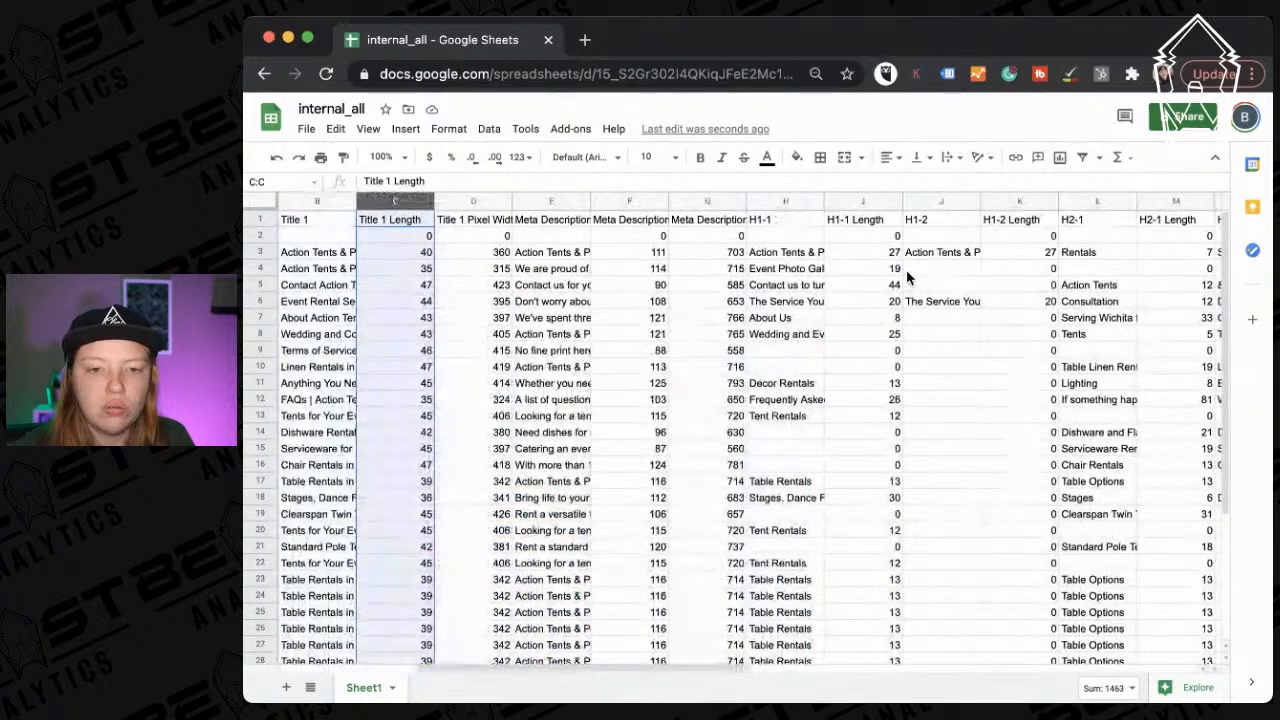
{"action": "scroll", "coordinate": [908, 272], "scroll_direction": "down", "scroll_amount": 2}
{"action": "scroll", "coordinate": [910, 270], "scroll_direction": "up", "scroll_amount": 2}
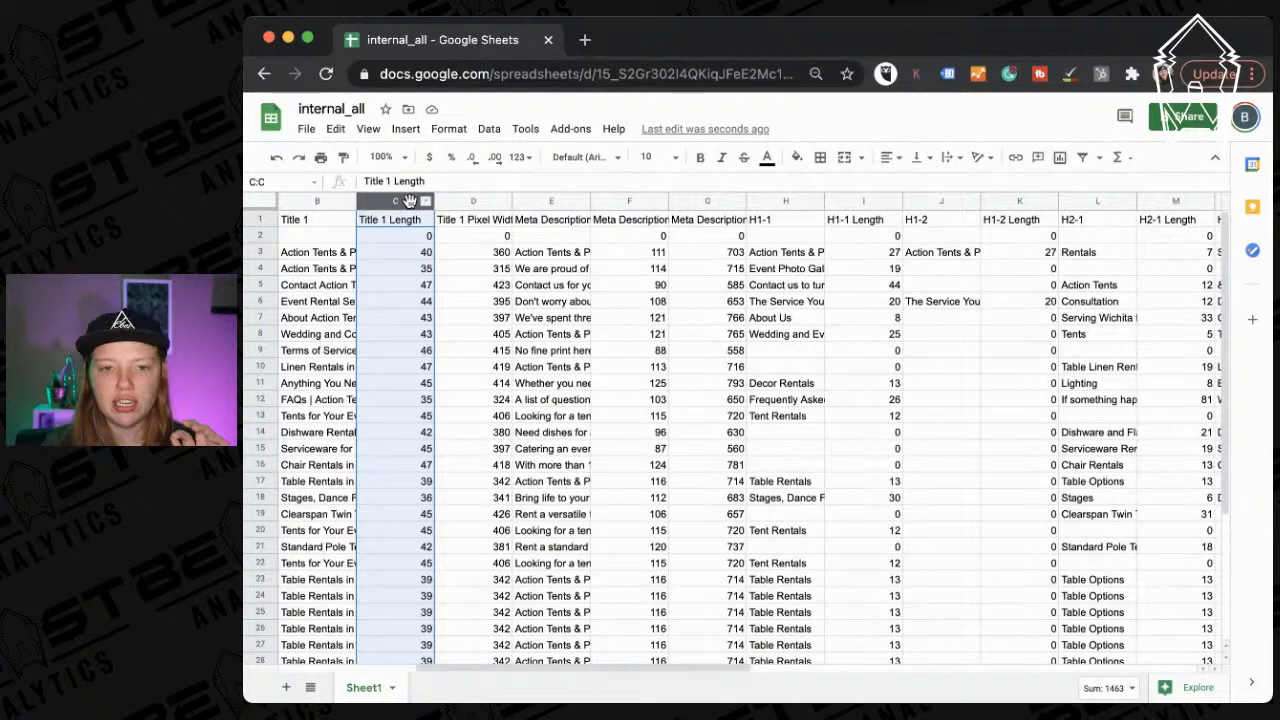
{"action": "right_click", "coordinate": [397, 204]}
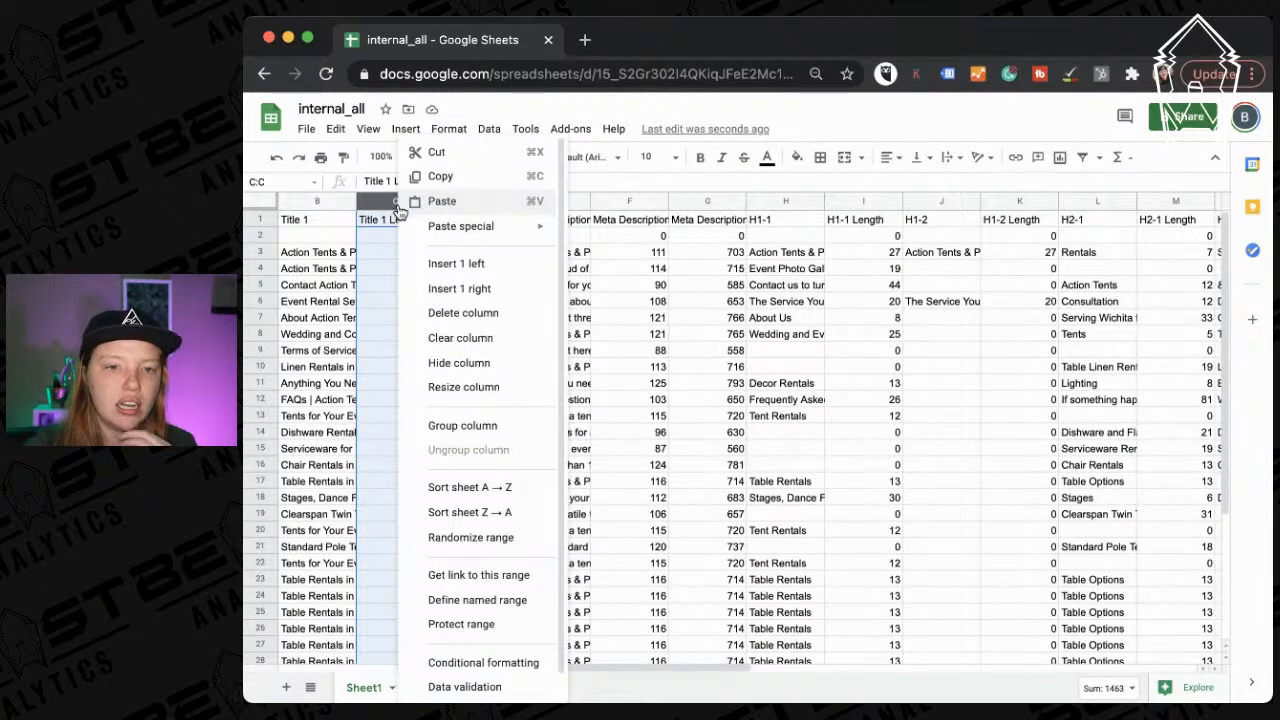
{"action": "left_click", "coordinate": [382, 200]}
{"action": "scroll", "coordinate": [332, 245], "scroll_direction": "left", "scroll_amount": 4}
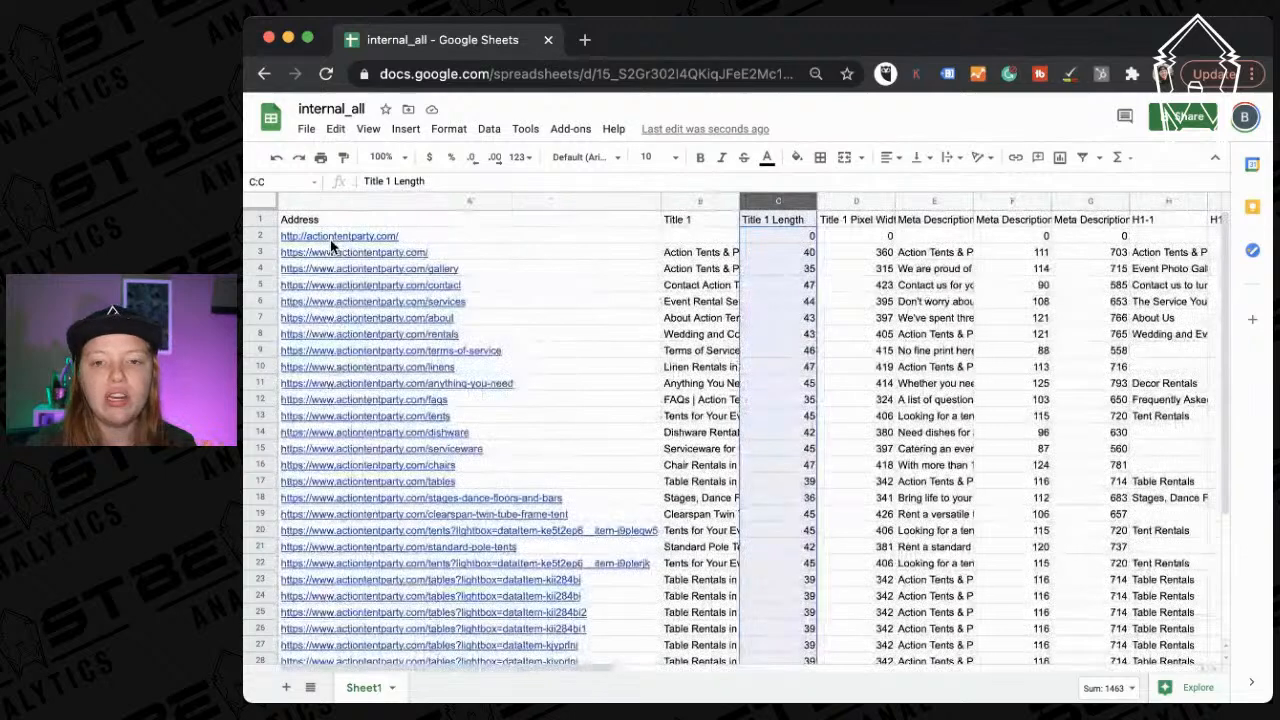
Insert a column right of Title 1 headed NEW TITLE.
{"action": "left_click", "coordinate": [700, 204]}
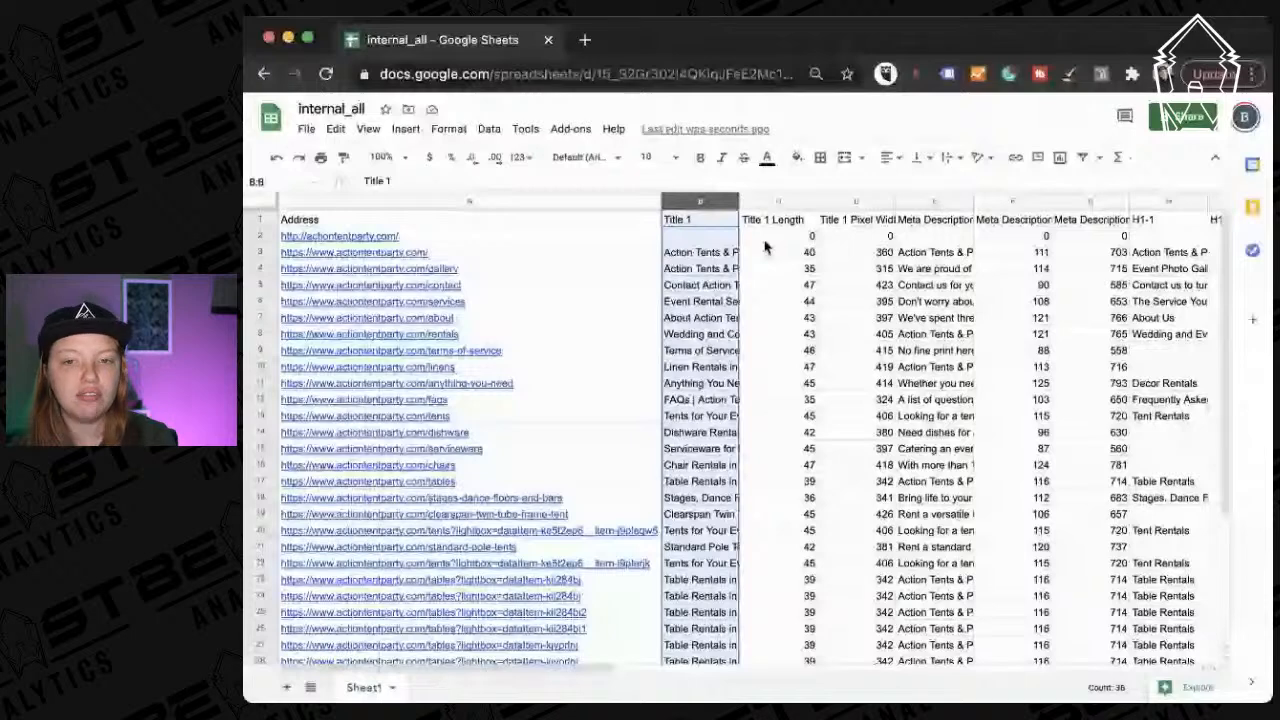
{"action": "left_click", "coordinate": [776, 204]}
{"action": "left_click", "coordinate": [713, 203]}
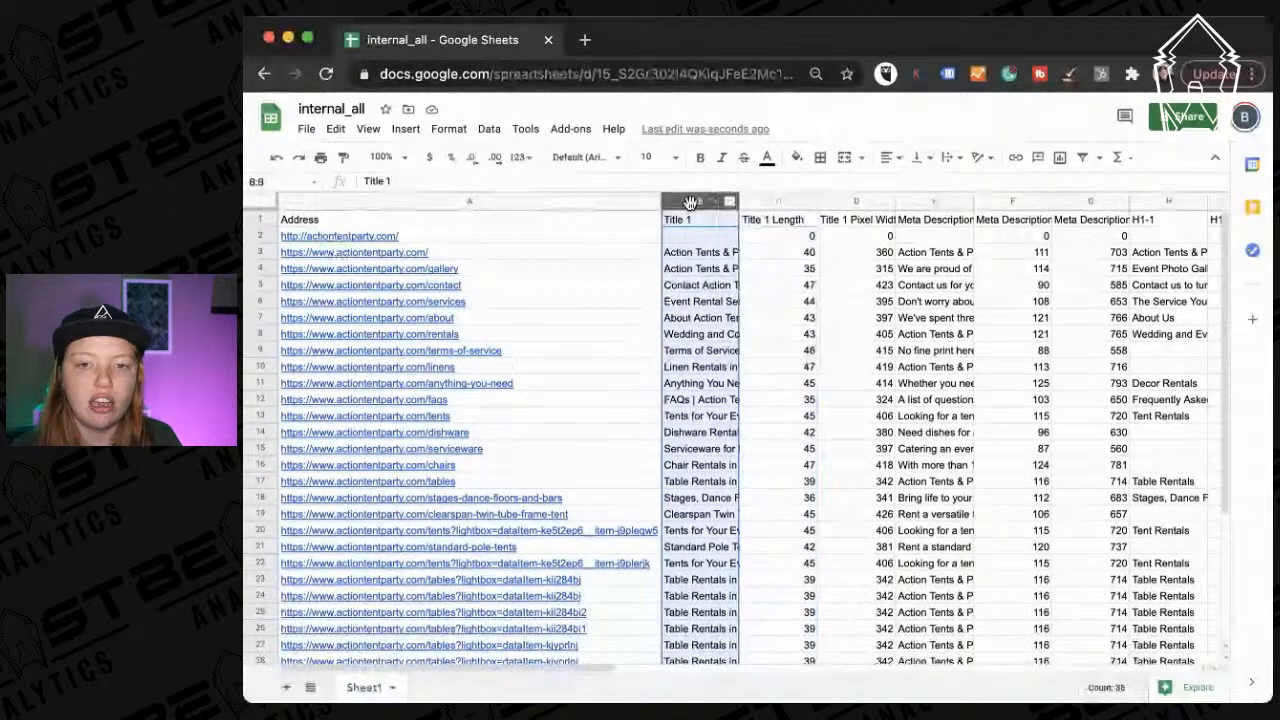
{"action": "right_click", "coordinate": [690, 206]}
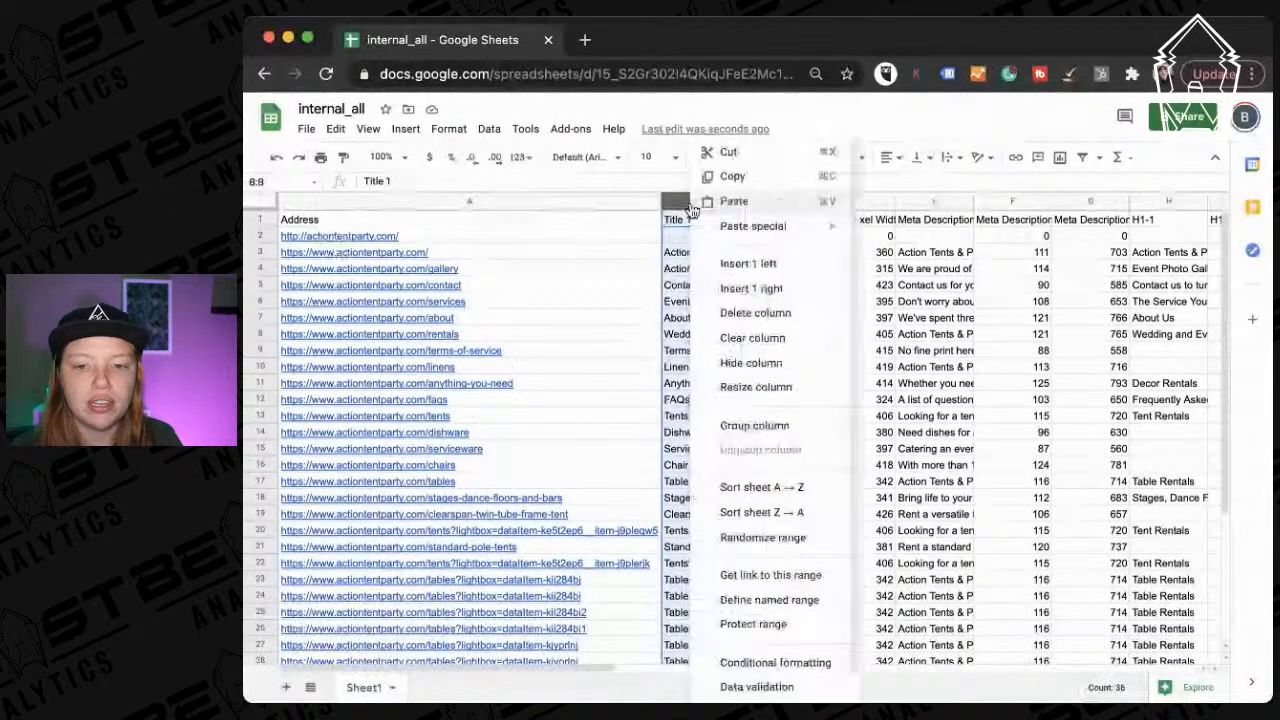
{"action": "left_click", "coordinate": [812, 291]}
{"action": "type", "text": "NEW TITLE"}
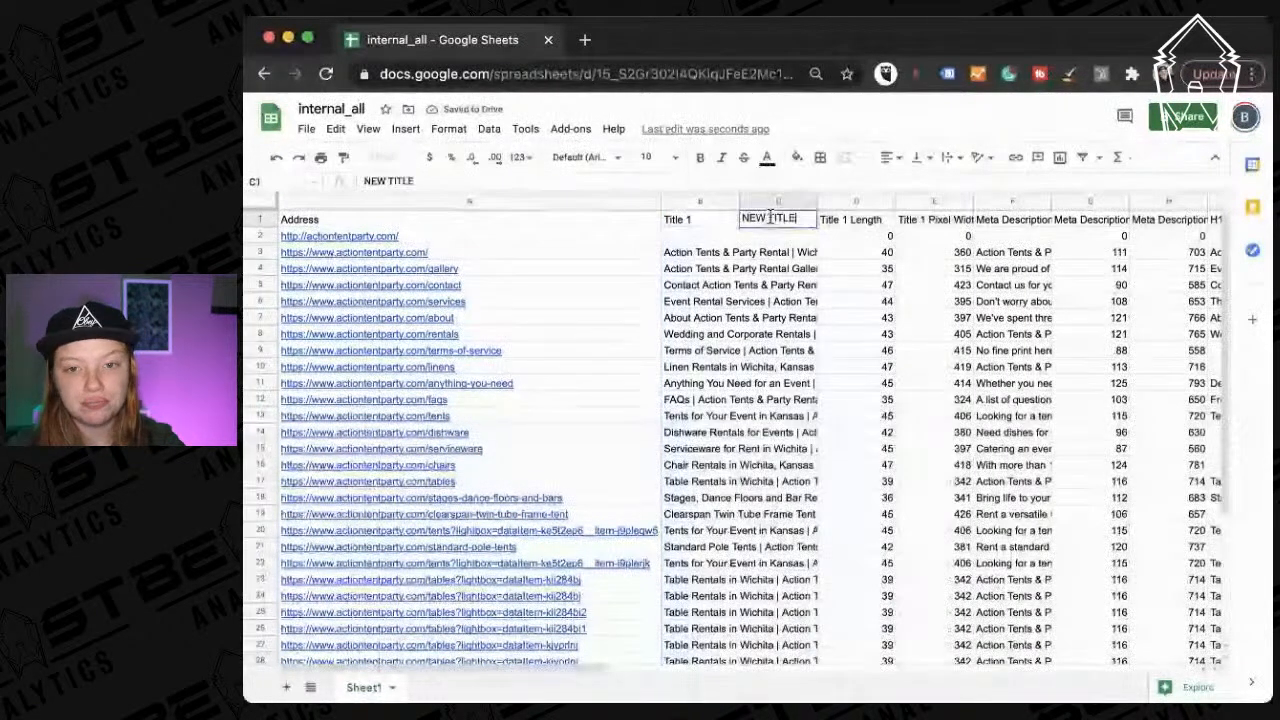
{"action": "key", "text": "Return"}
{"action": "left_click", "coordinate": [770, 202]}
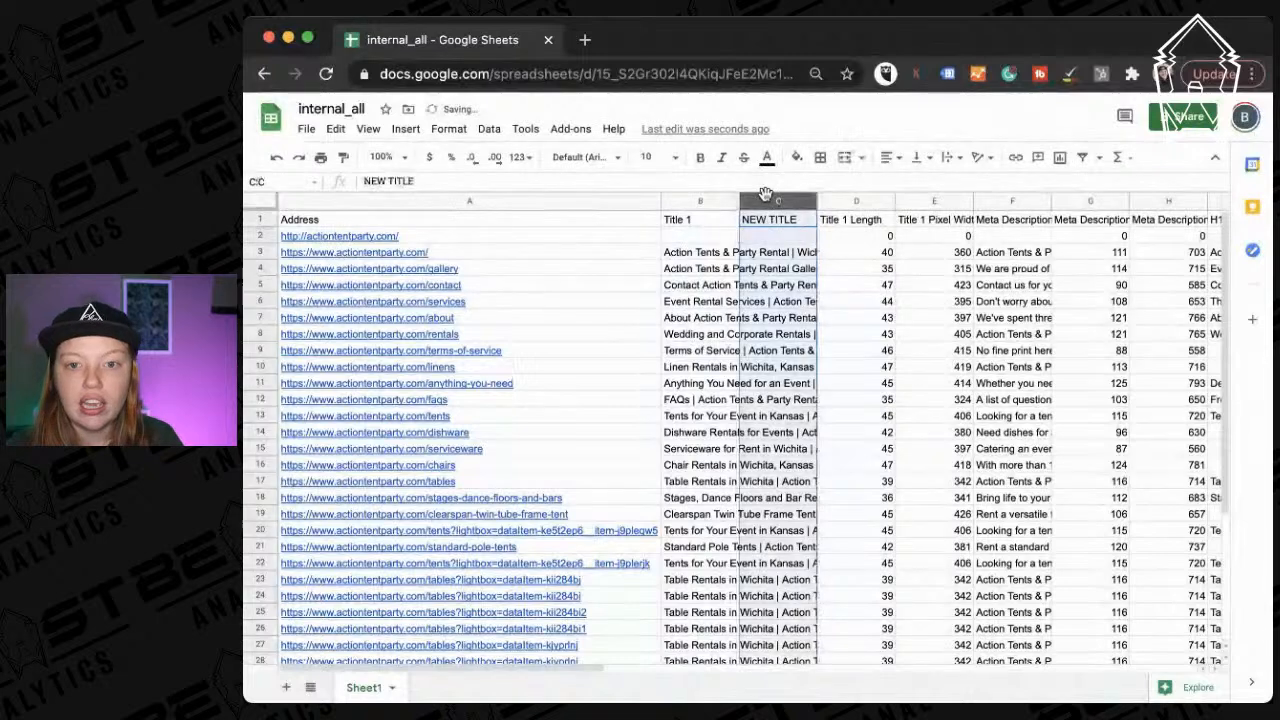
{"action": "left_click", "coordinate": [445, 130]}
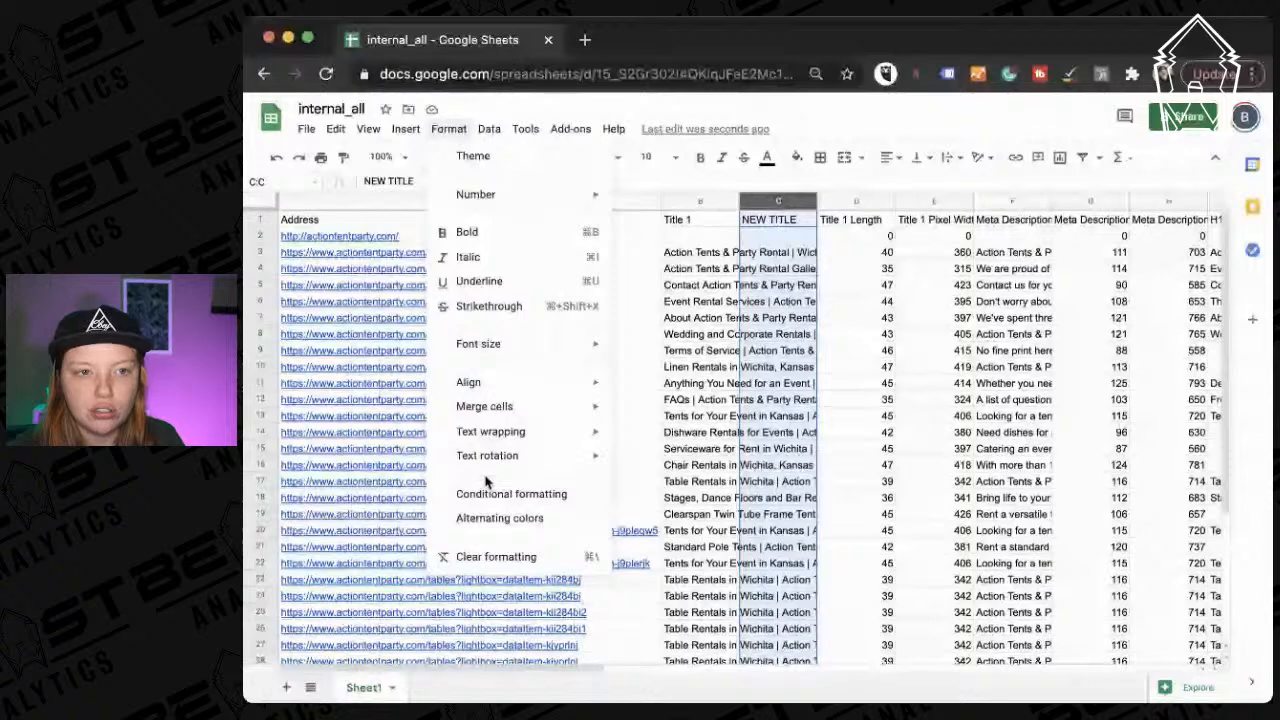
Add an 'Is not empty' conditional format on C1:C37 and auto-fit Title 1 to full titles.
{"action": "left_click", "coordinate": [490, 492]}
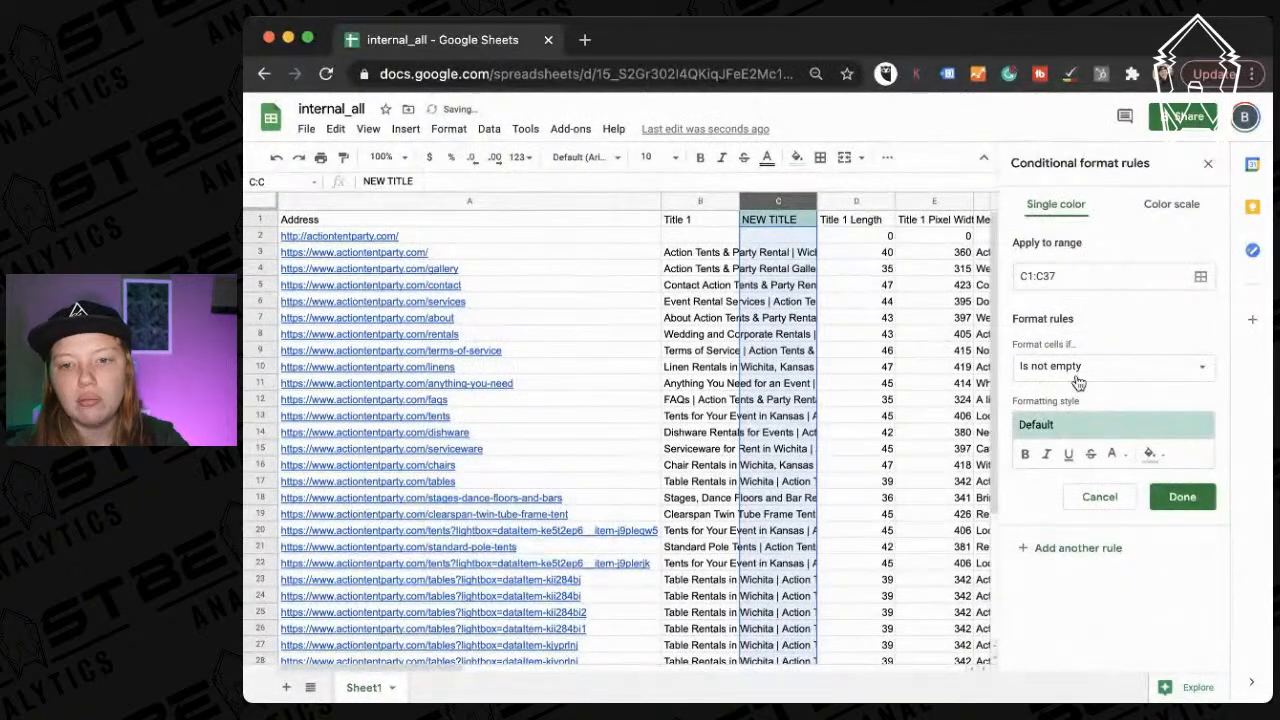
{"action": "left_click", "coordinate": [1180, 500]}
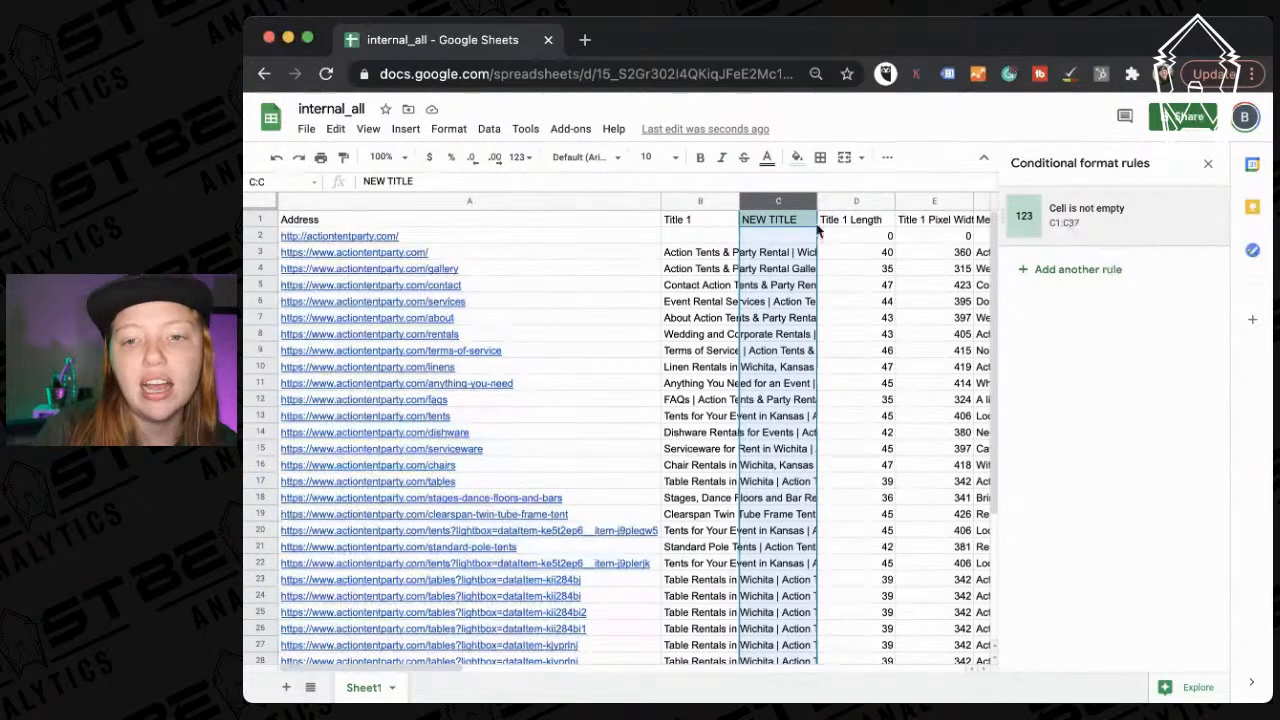
{"action": "double_click", "coordinate": [739, 195]}
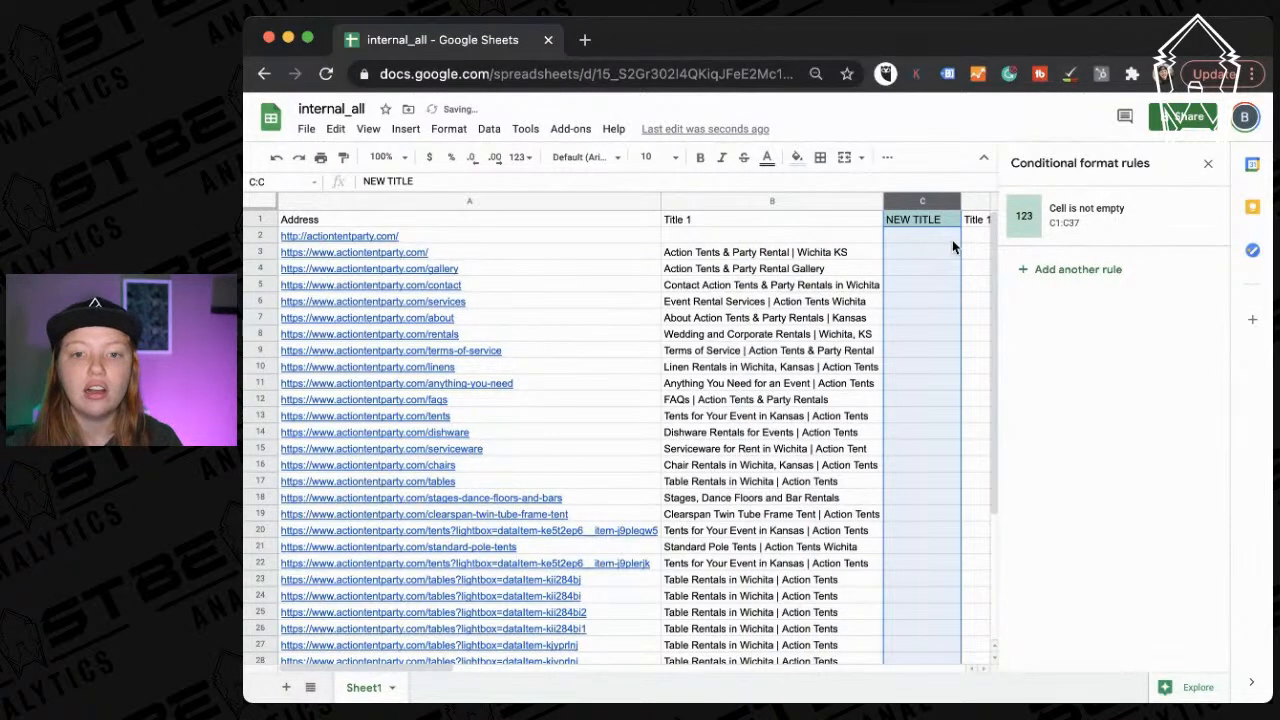
{"action": "scroll", "coordinate": [671, 280], "scroll_direction": "right", "scroll_amount": 10}
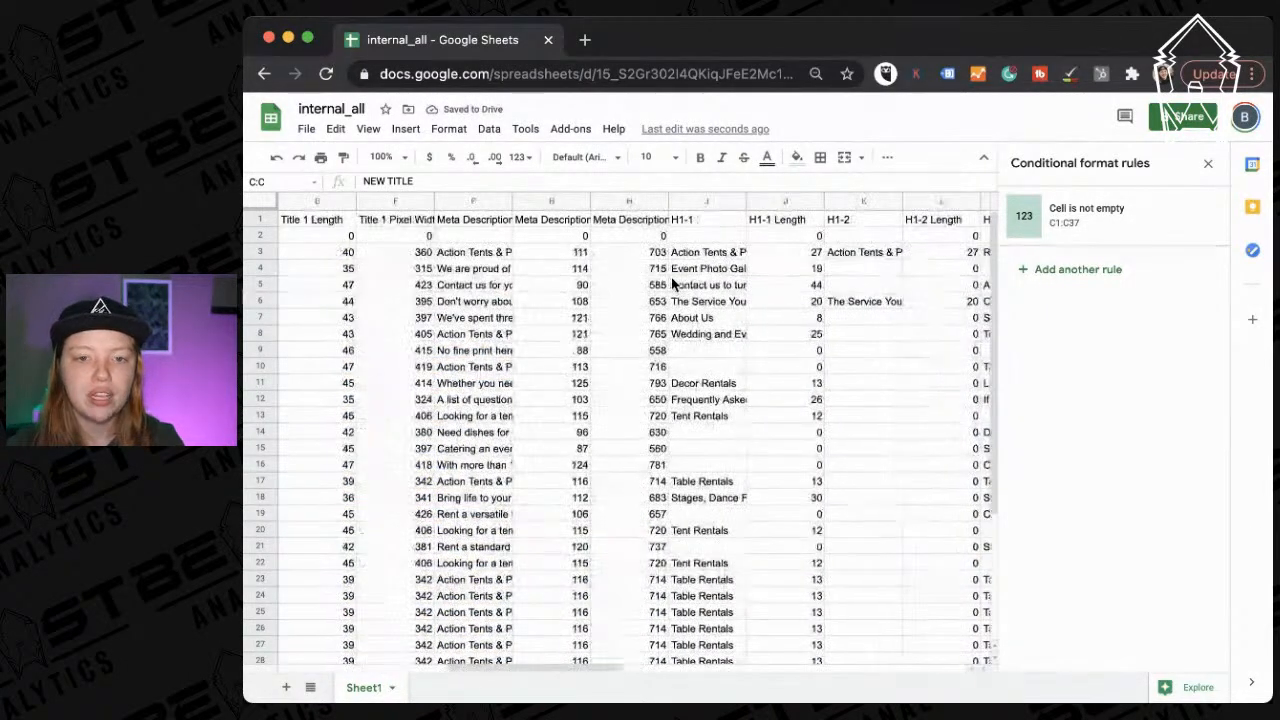
{"action": "scroll", "coordinate": [671, 277], "scroll_direction": "left", "scroll_amount": 10}
{"action": "scroll", "coordinate": [671, 277], "scroll_direction": "right", "scroll_amount": 2}
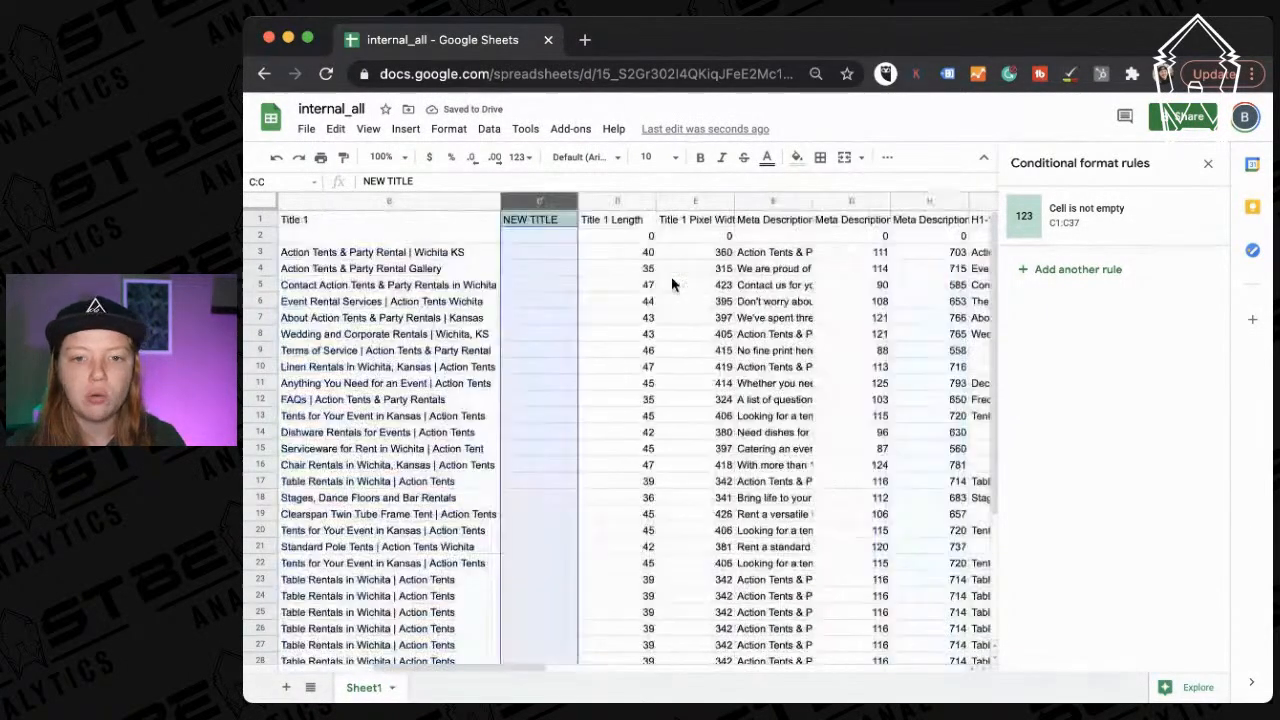
Insert an empty column right of Title 1 Length and head it NEW LENGTH in E1.
{"action": "left_click", "coordinate": [600, 201]}
{"action": "right_click", "coordinate": [603, 203]}
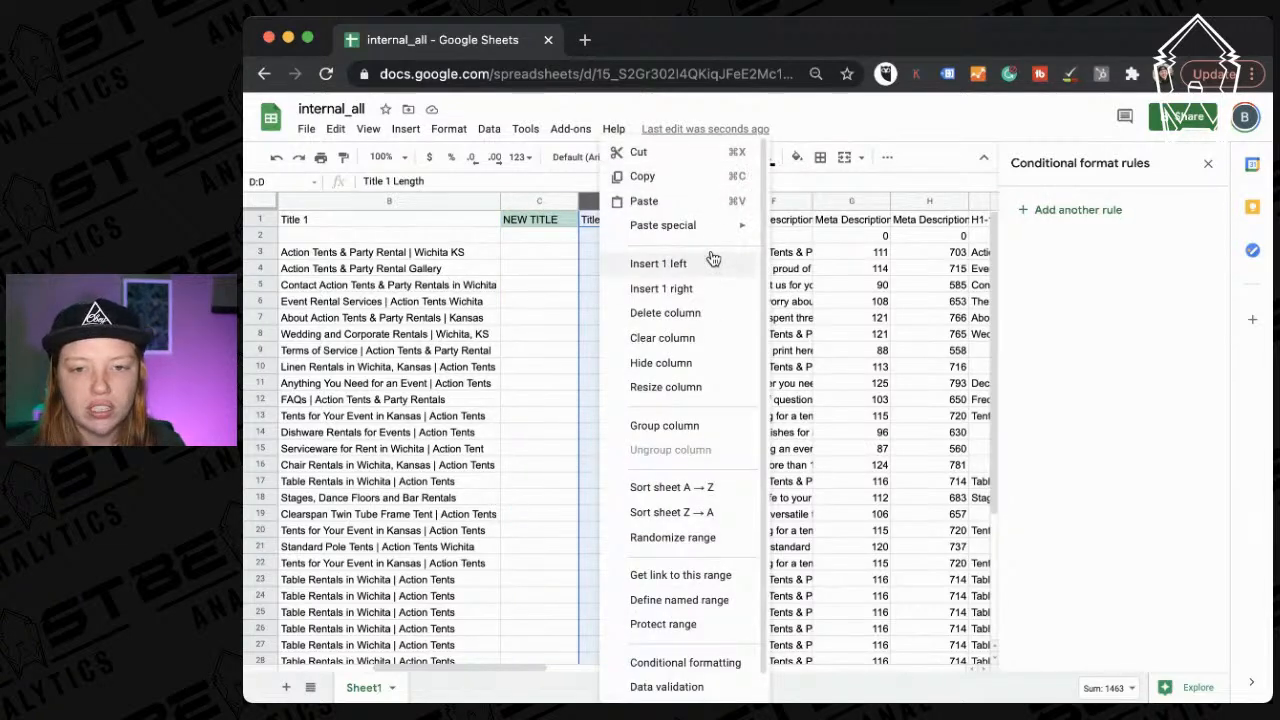
{"action": "left_click", "coordinate": [703, 288]}
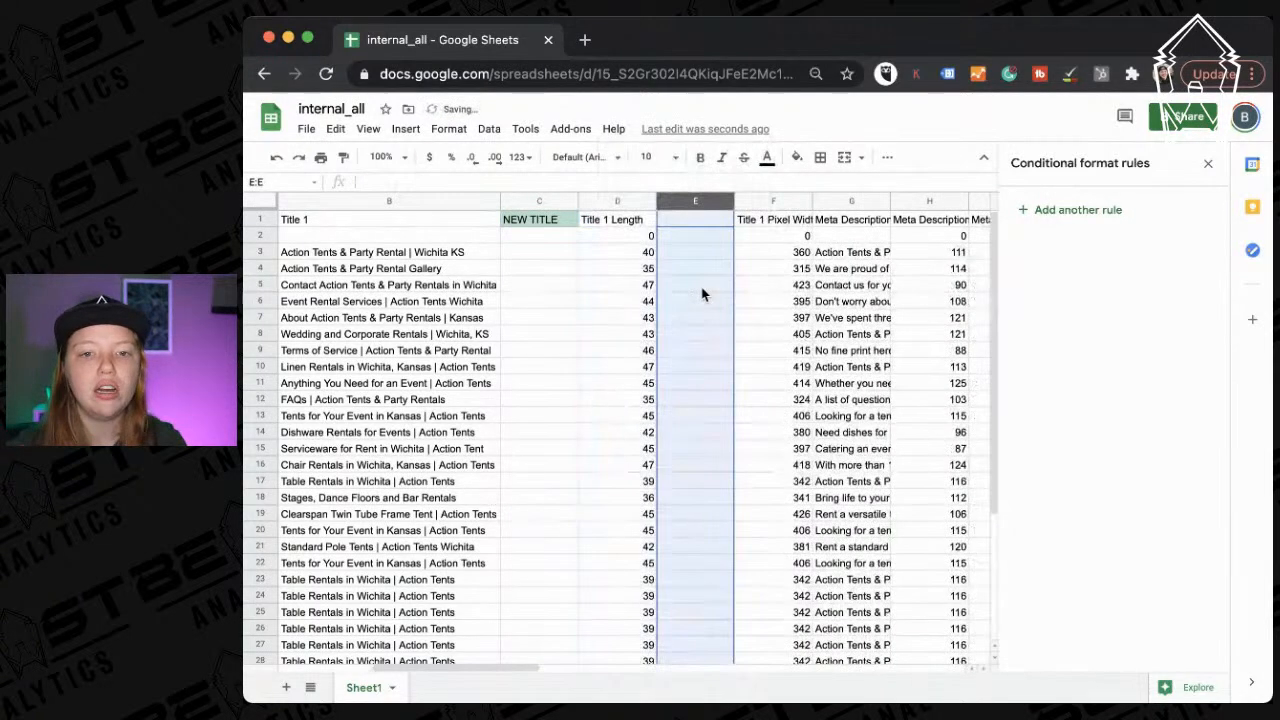
{"action": "left_click", "coordinate": [617, 203]}
{"action": "left_click", "coordinate": [680, 222]}
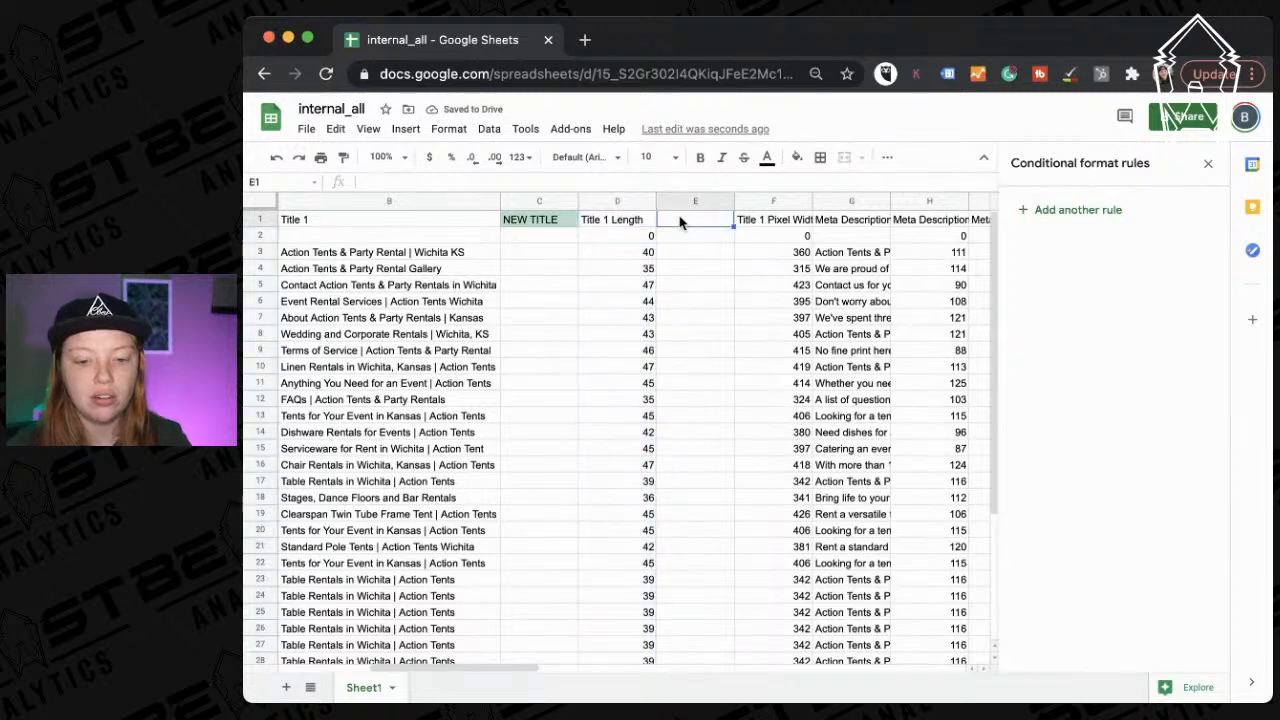
{"action": "type", "text": "NEW LENGTH"}
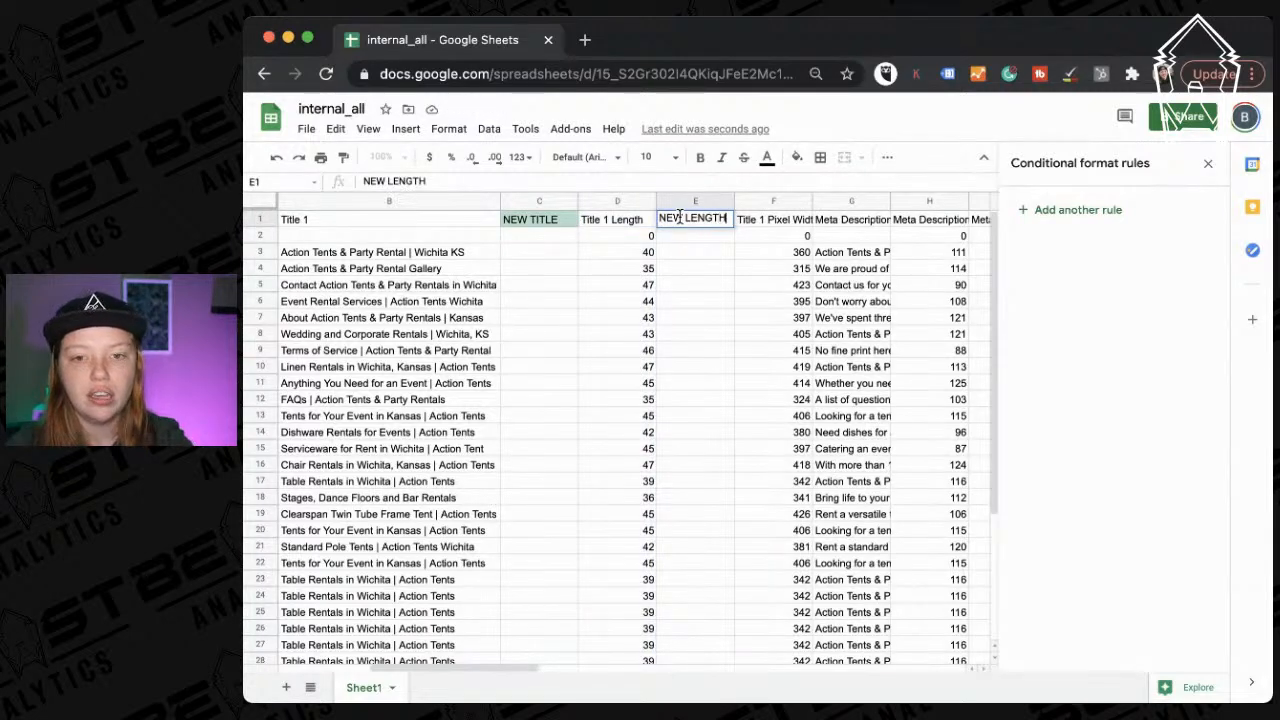
{"action": "key", "text": "Return"}
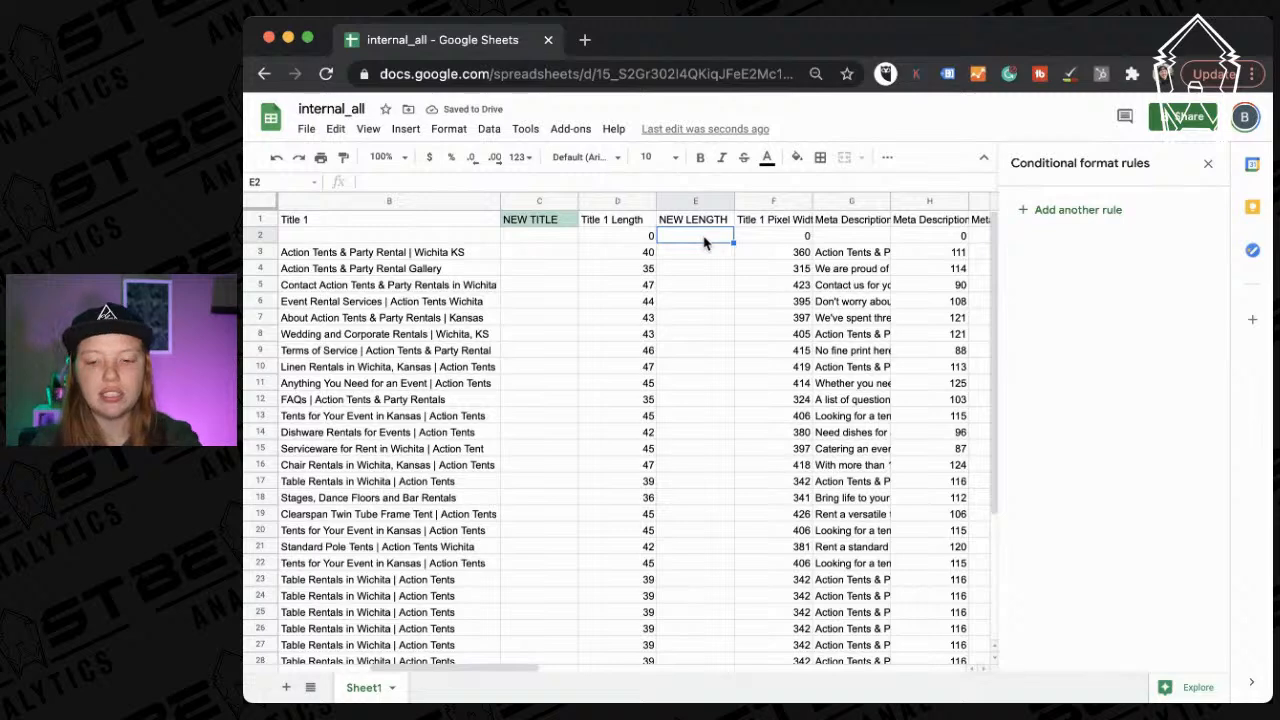
Enter =(LEN(C2)) in E2 and fill it down through E37.
{"action": "type", "text": "=(len"}
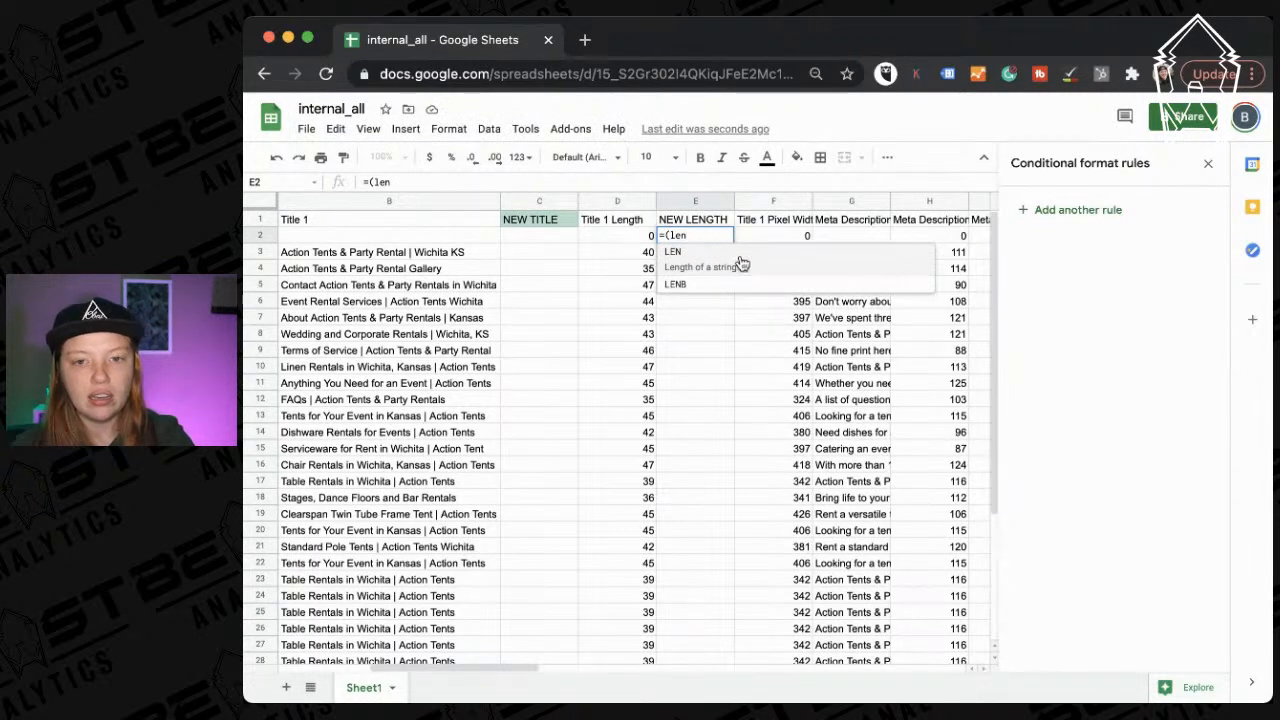
{"action": "key", "text": "Tab"}
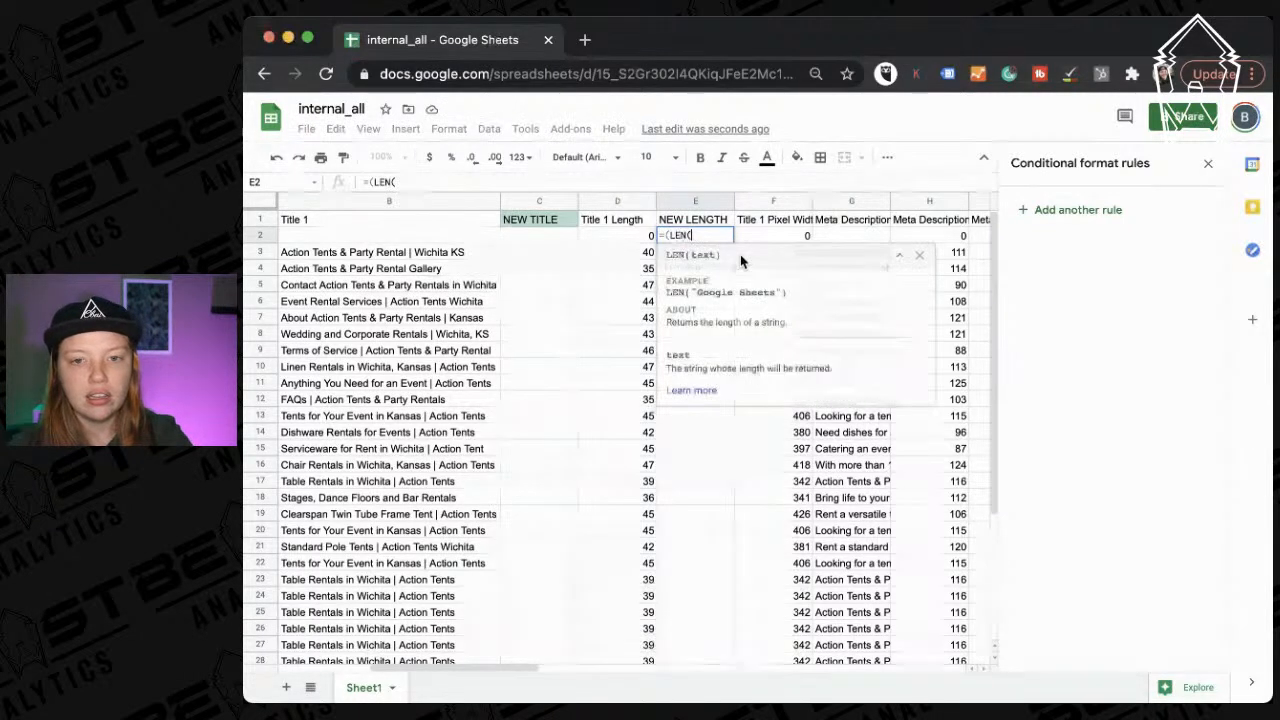
{"action": "left_click", "coordinate": [544, 233]}
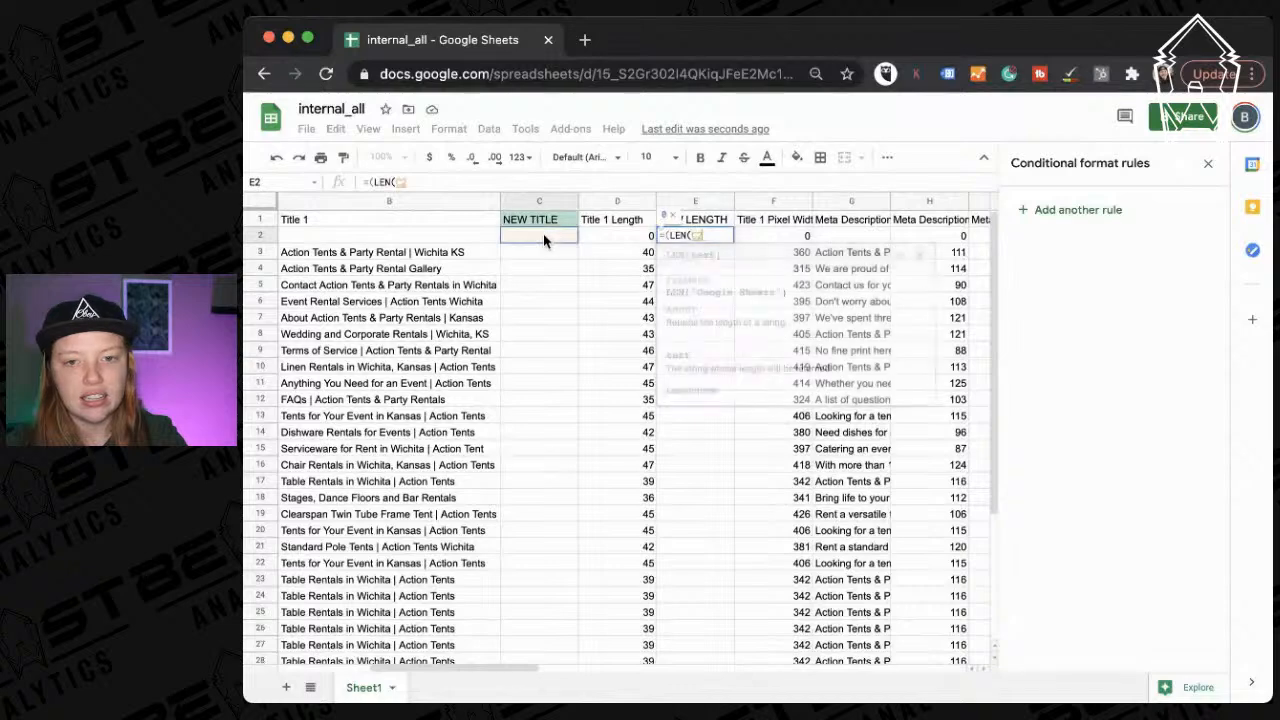
{"action": "type", "text": "))"}
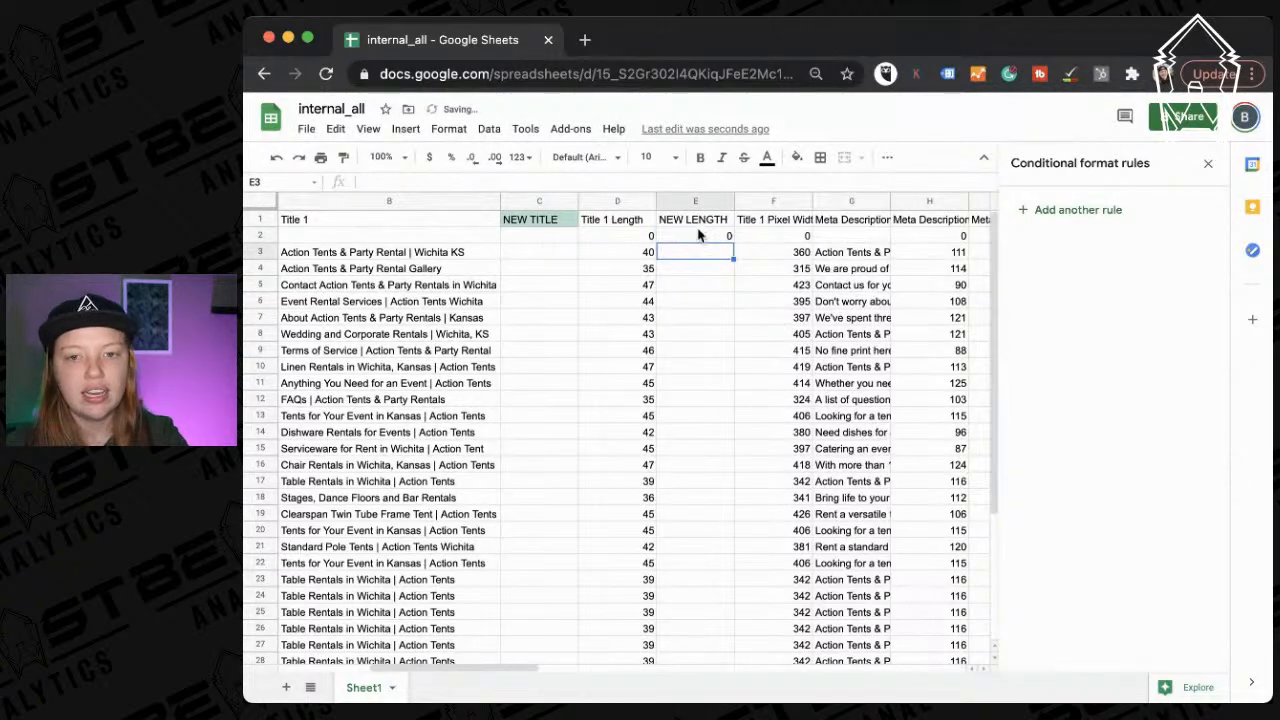
{"action": "key", "text": "Return"}
{"action": "left_click_drag", "start_coordinate": [734, 249], "coordinate": [693, 308]}
{"action": "left_click", "coordinate": [680, 237]}
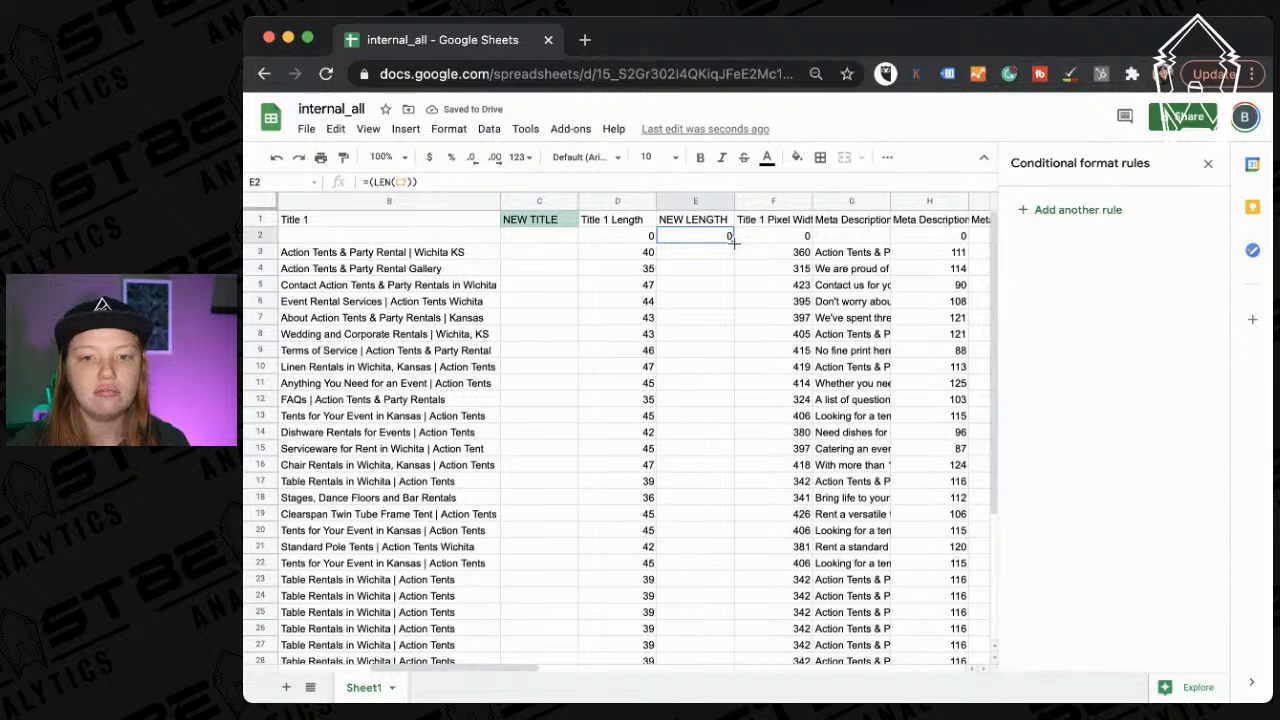
{"action": "left_click_drag", "start_coordinate": [732, 243], "coordinate": [705, 668]}
{"action": "scroll", "coordinate": [651, 366], "scroll_direction": "up", "scroll_amount": 5}
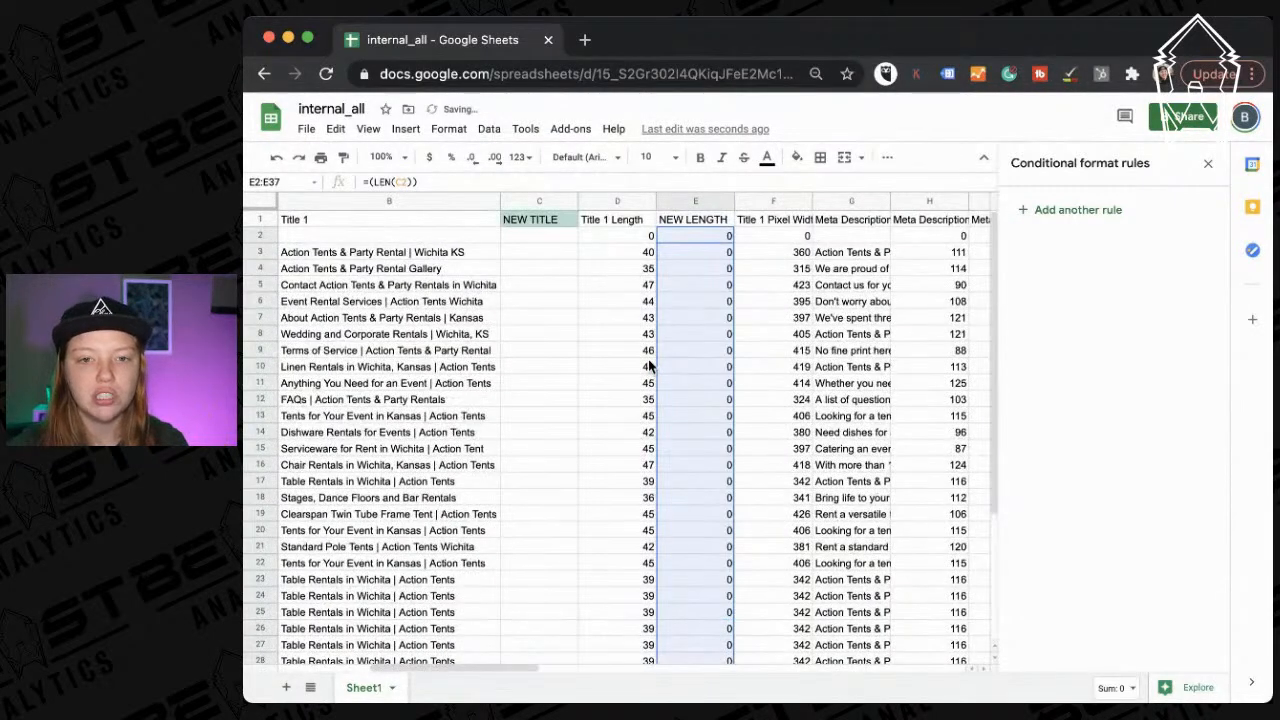
{"action": "left_click", "coordinate": [540, 252]}
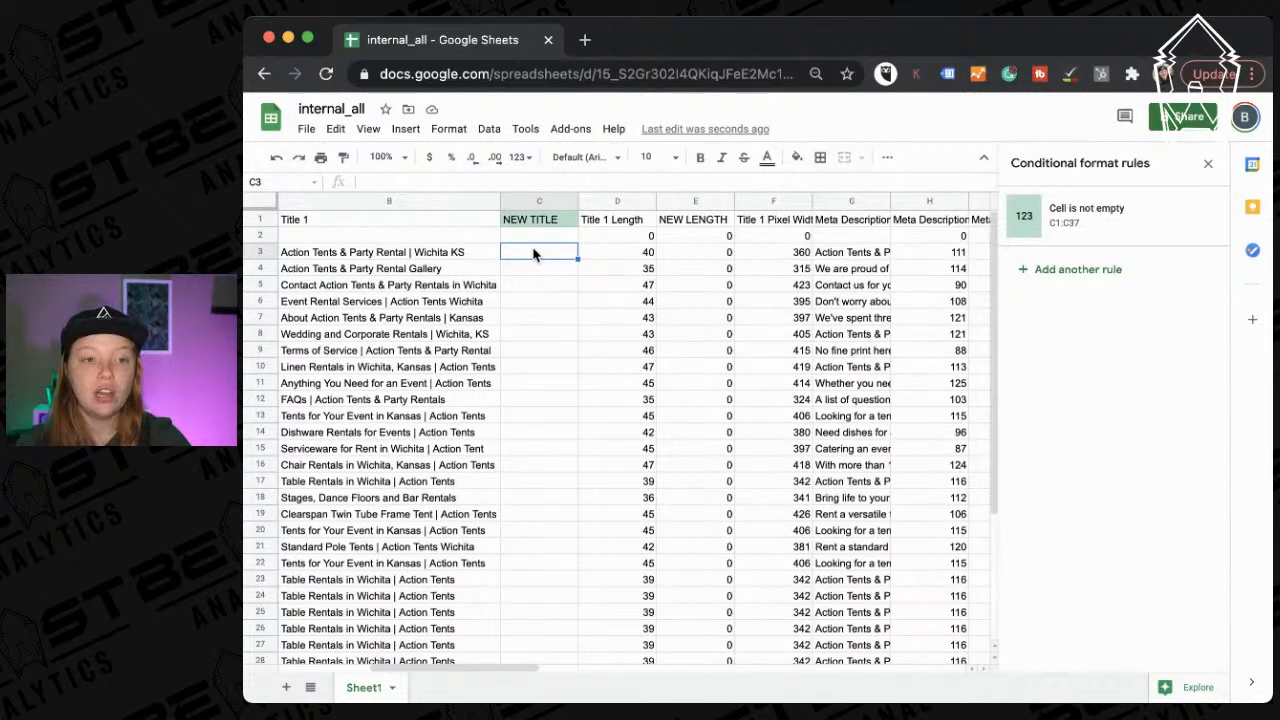
Write 'Action Tent Party Rentals in Wichita Kansas' in C3 and check its length of 44.
{"action": "type", "text": "Action Tent"}
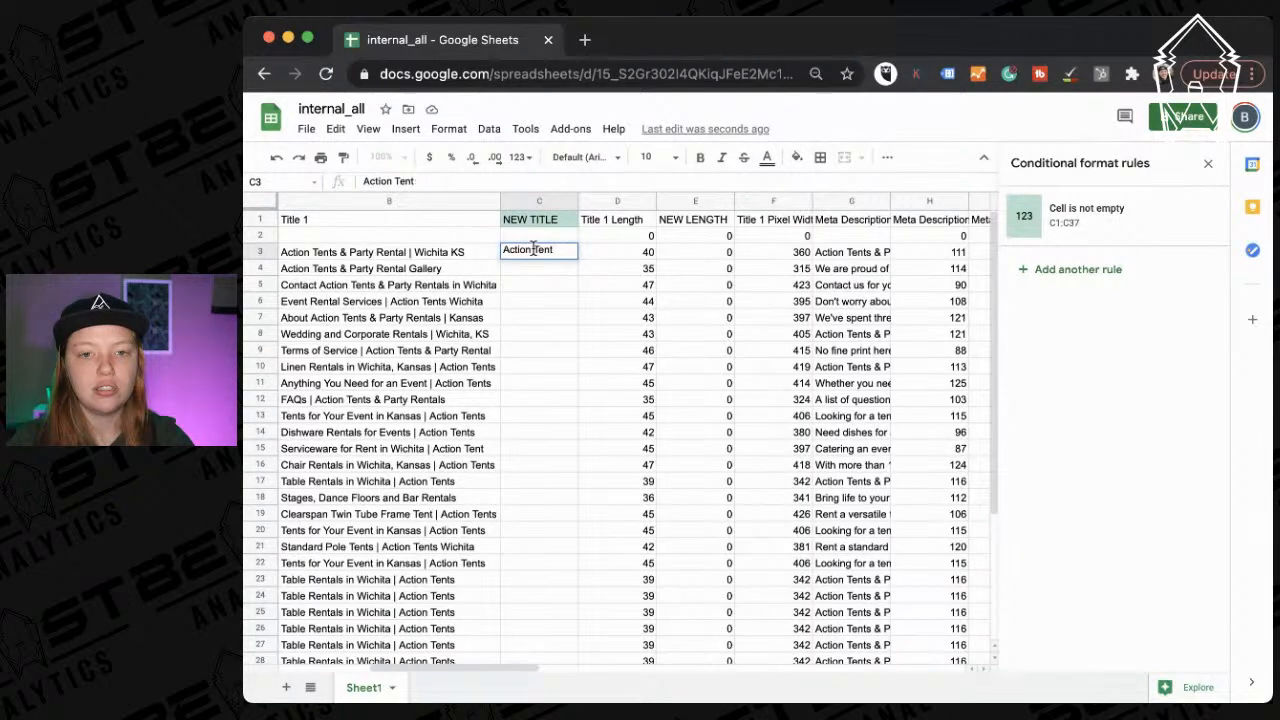
{"action": "type", "text": " Part"}
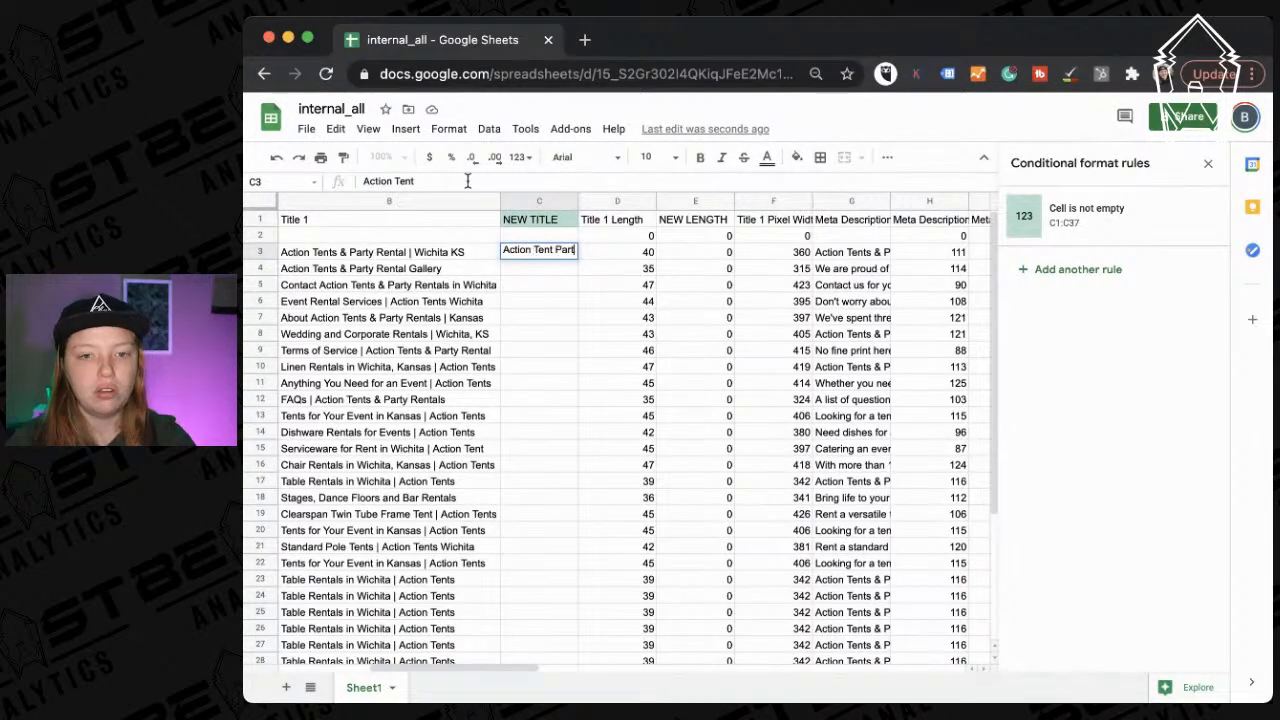
{"action": "type", "text": "y Wichita Kansas"}
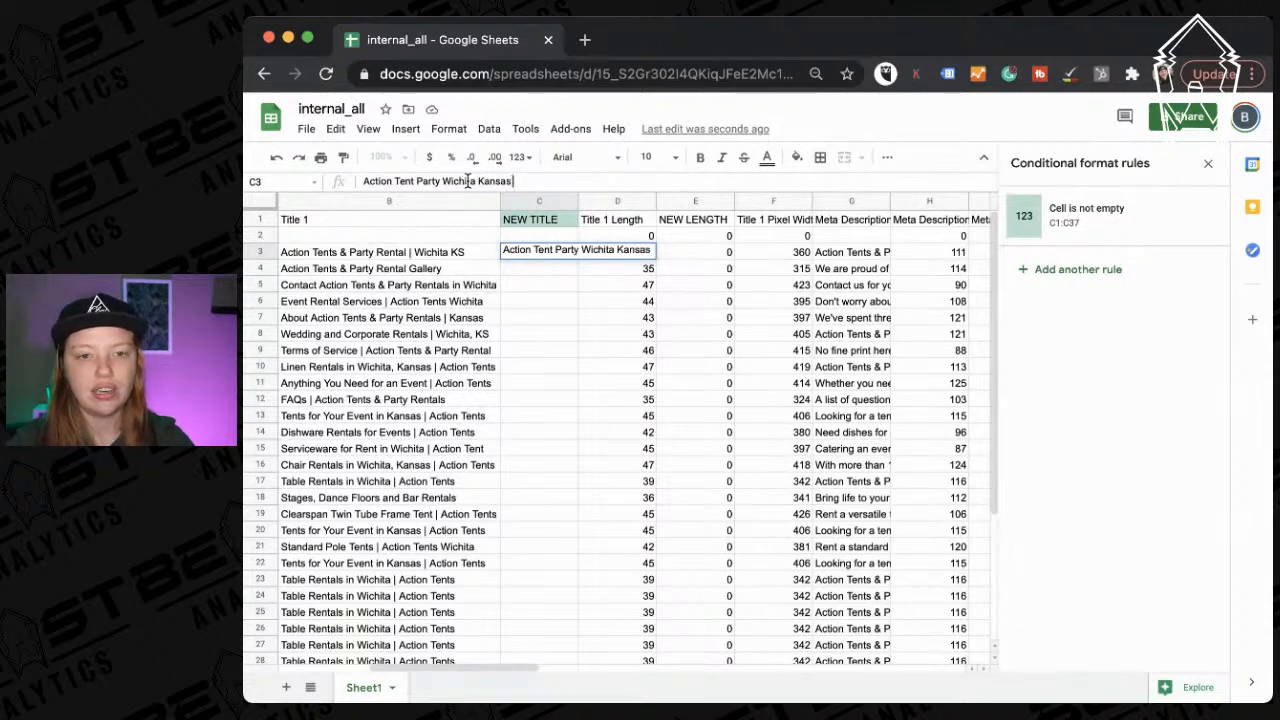
{"action": "left_click", "coordinate": [443, 181]}
{"action": "type", "text": "Rentals in"}
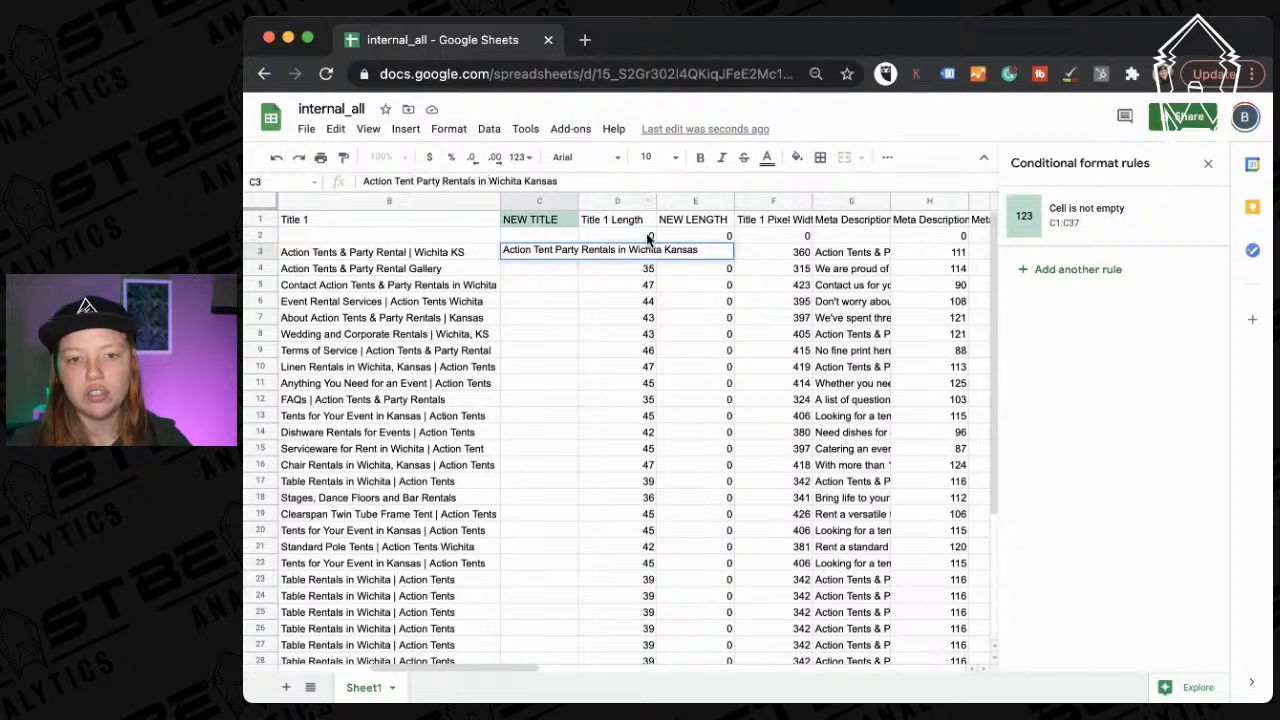
{"action": "key", "text": "Return"}
{"action": "left_click", "coordinate": [546, 251]}
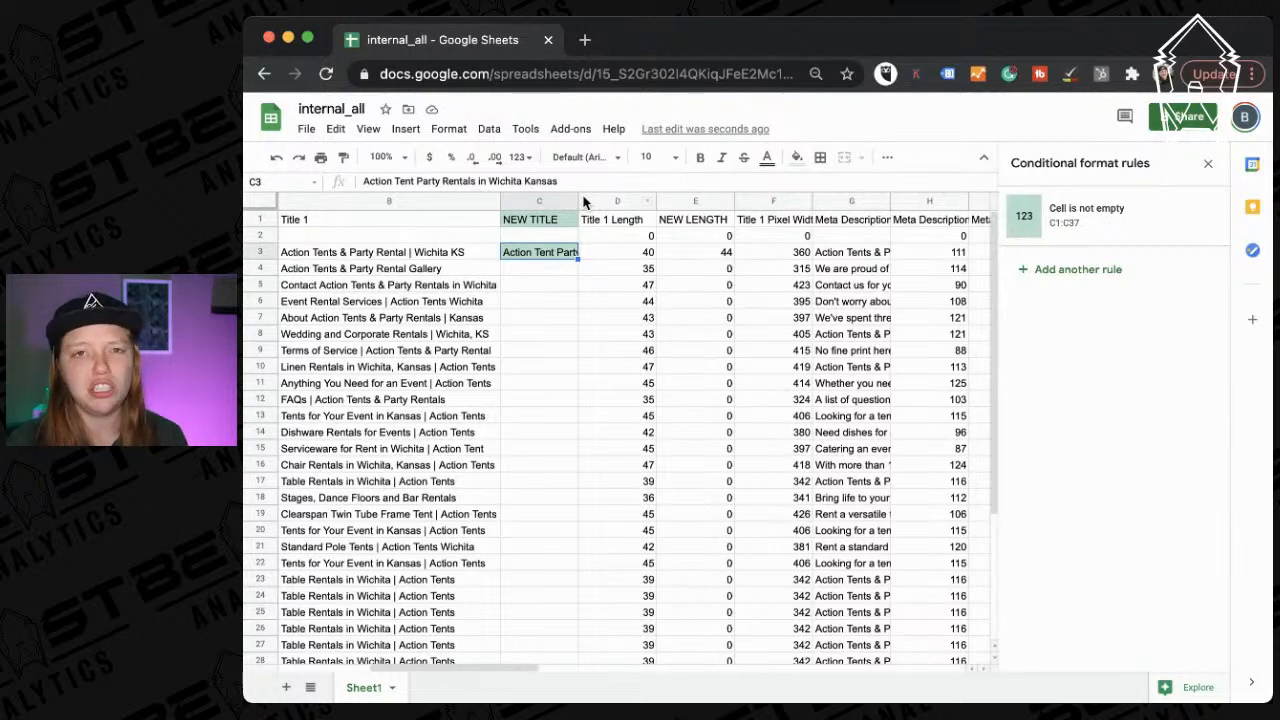
{"action": "left_click", "coordinate": [708, 252]}
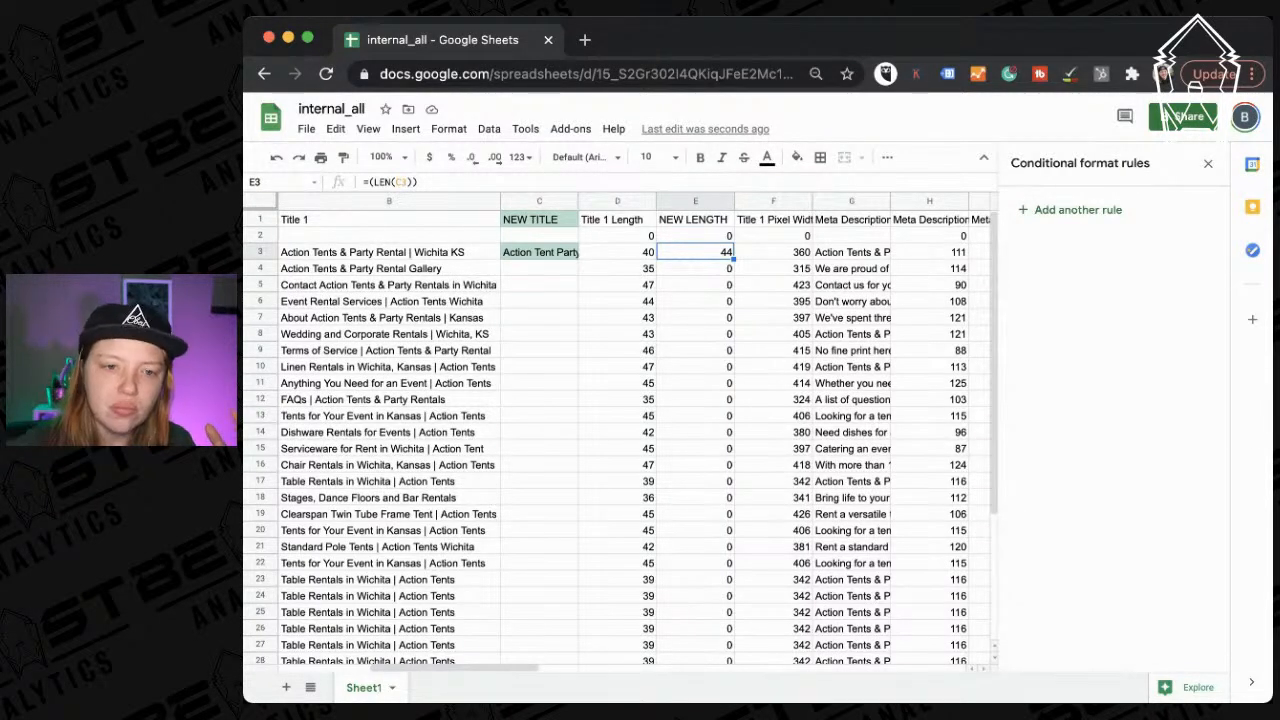
{"action": "key", "text": "super+Tab"}
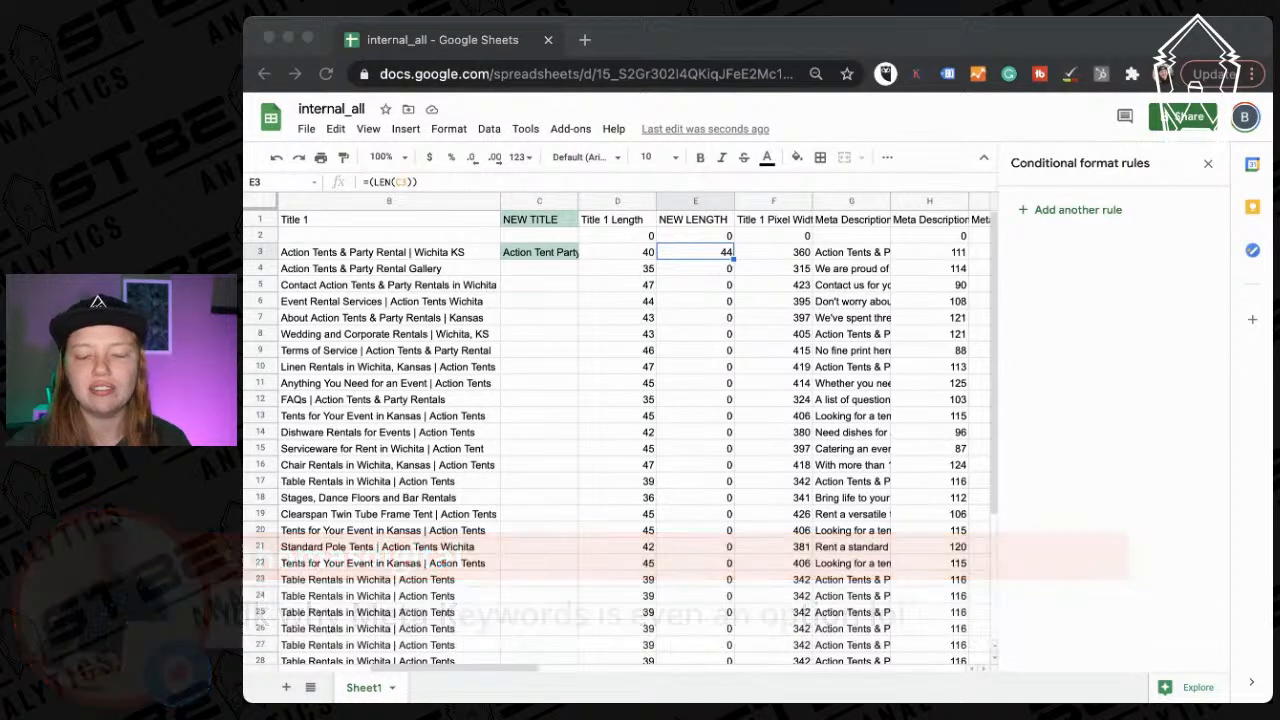
{"action": "left_click", "coordinate": [925, 128]}
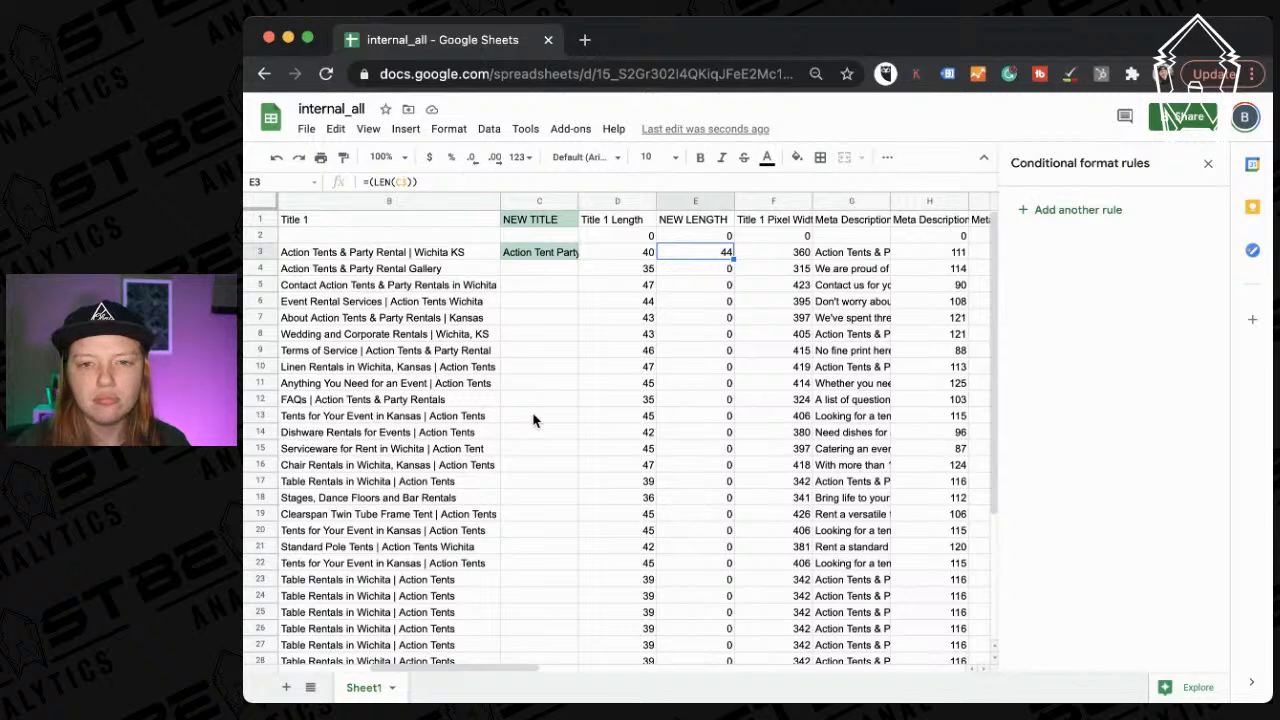
{"action": "scroll", "coordinate": [533, 420], "scroll_direction": "left", "scroll_amount": 2}
{"action": "scroll", "coordinate": [533, 420], "scroll_direction": "right", "scroll_amount": 2}
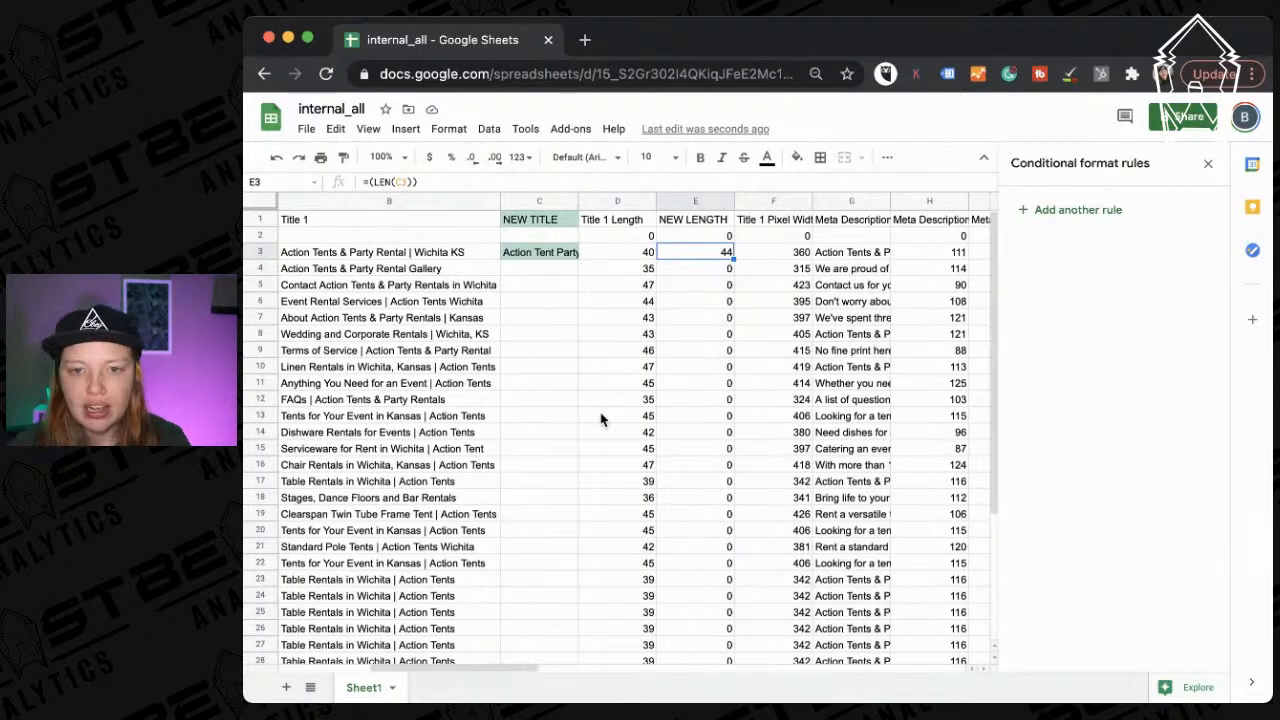
{"action": "scroll", "coordinate": [600, 417], "scroll_direction": "right", "scroll_amount": 5}
{"action": "scroll", "coordinate": [480, 420], "scroll_direction": "right", "scroll_amount": 2}
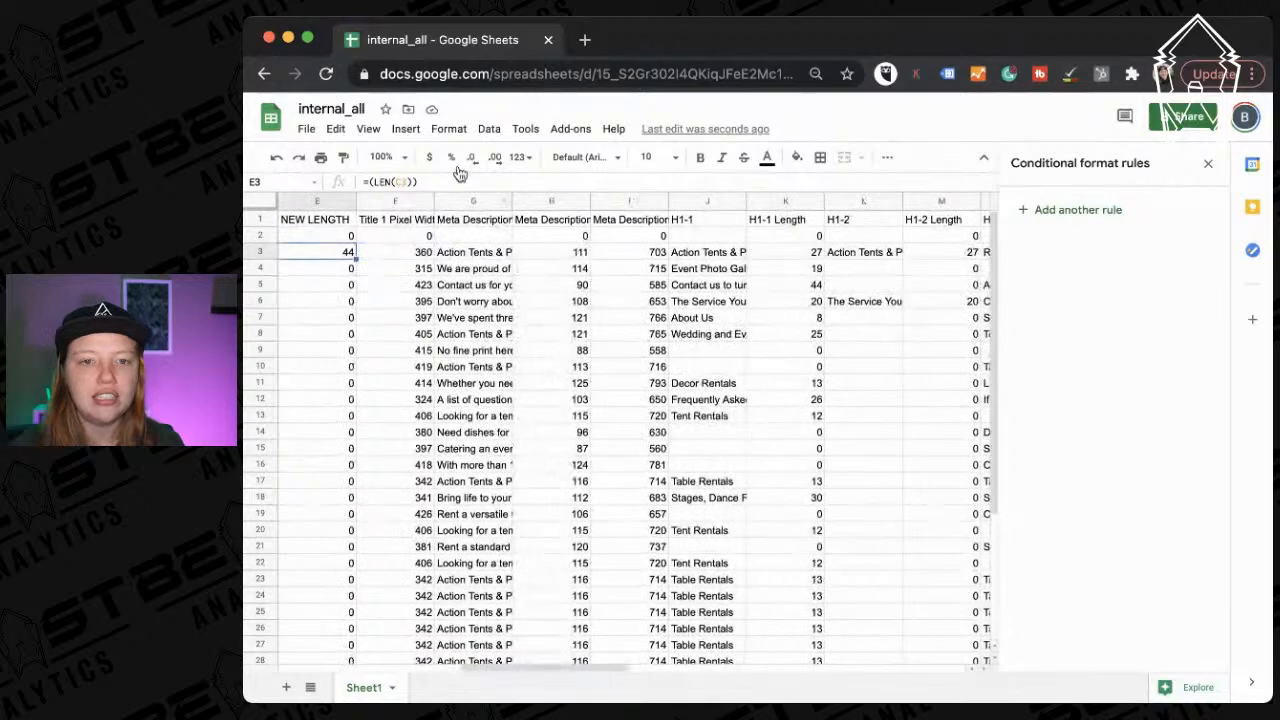
{"action": "scroll", "coordinate": [626, 400], "scroll_direction": "right", "scroll_amount": 2}
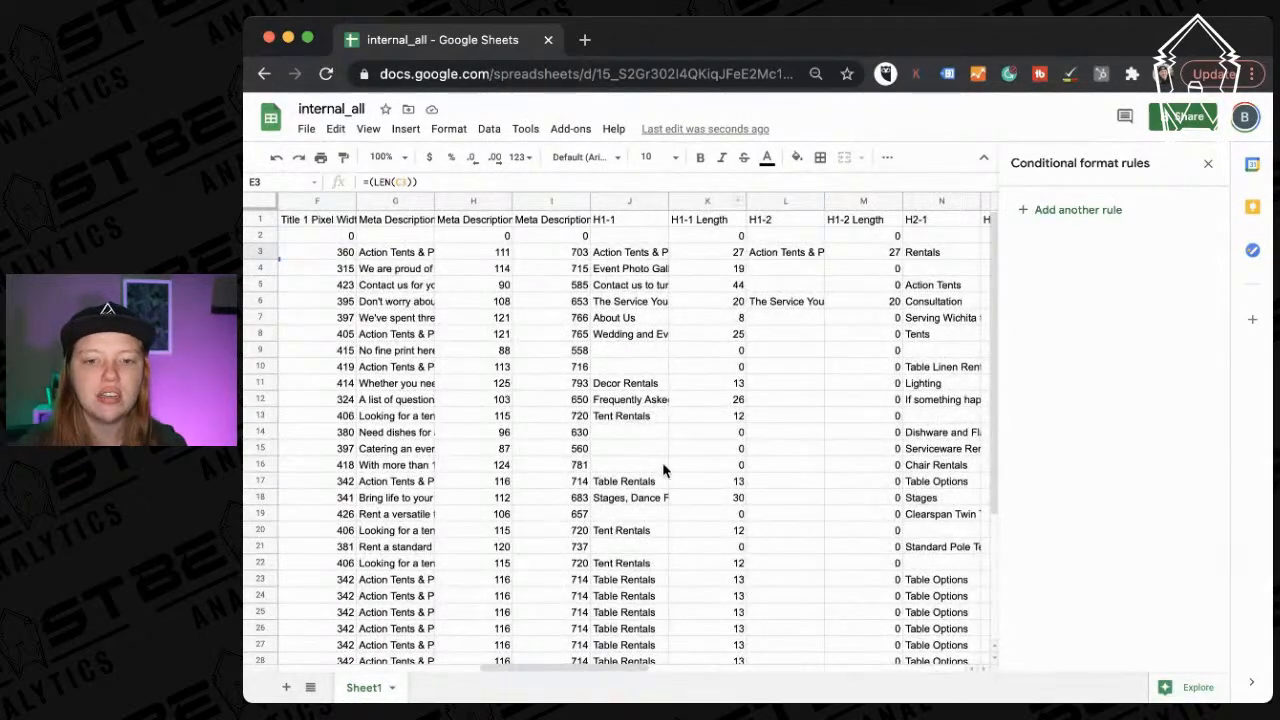
{"action": "scroll", "coordinate": [664, 468], "scroll_direction": "right", "scroll_amount": 2}
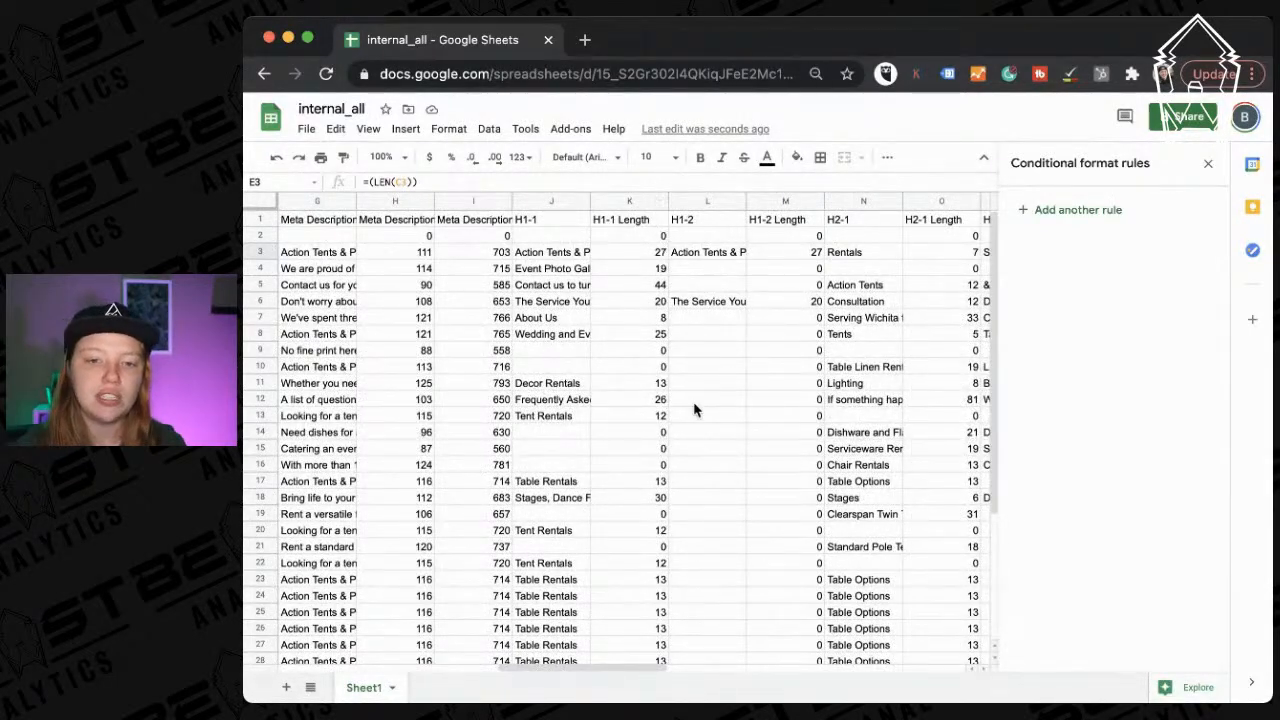
{"action": "scroll", "coordinate": [693, 401], "scroll_direction": "right", "scroll_amount": 1}
{"action": "scroll", "coordinate": [695, 405], "scroll_direction": "right", "scroll_amount": 5}
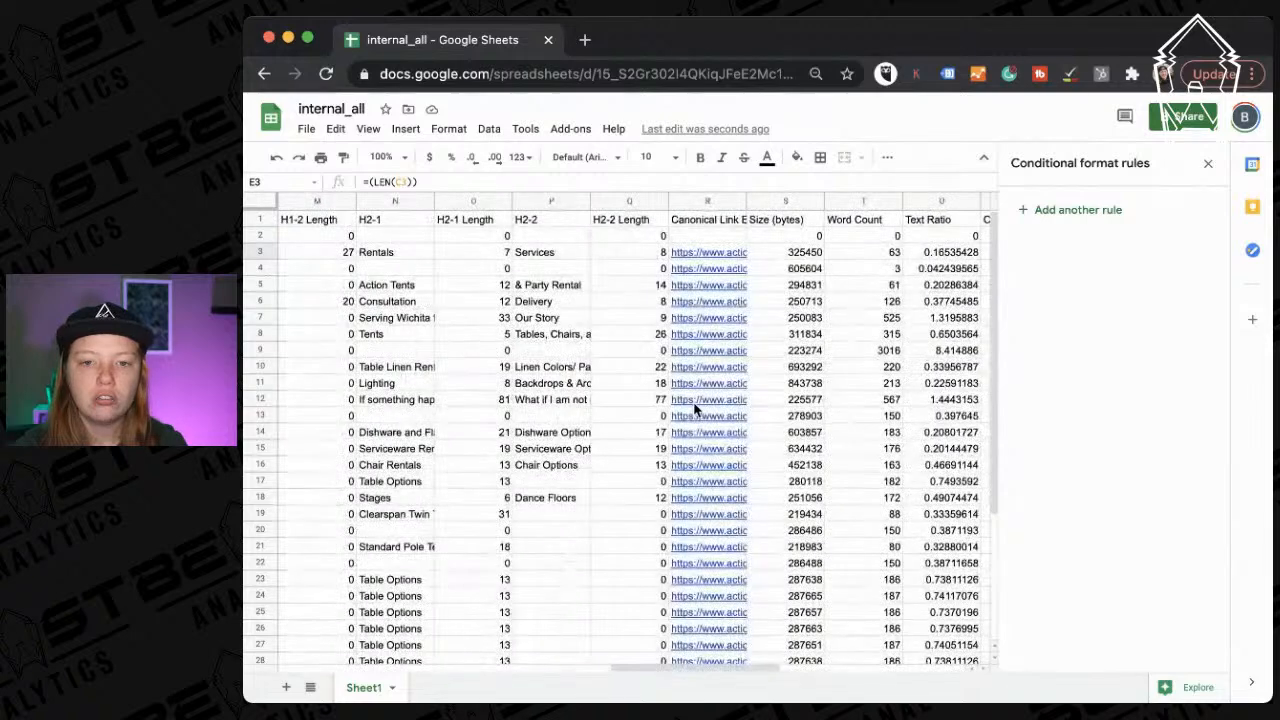
{"action": "scroll", "coordinate": [697, 408], "scroll_direction": "left", "scroll_amount": 1}
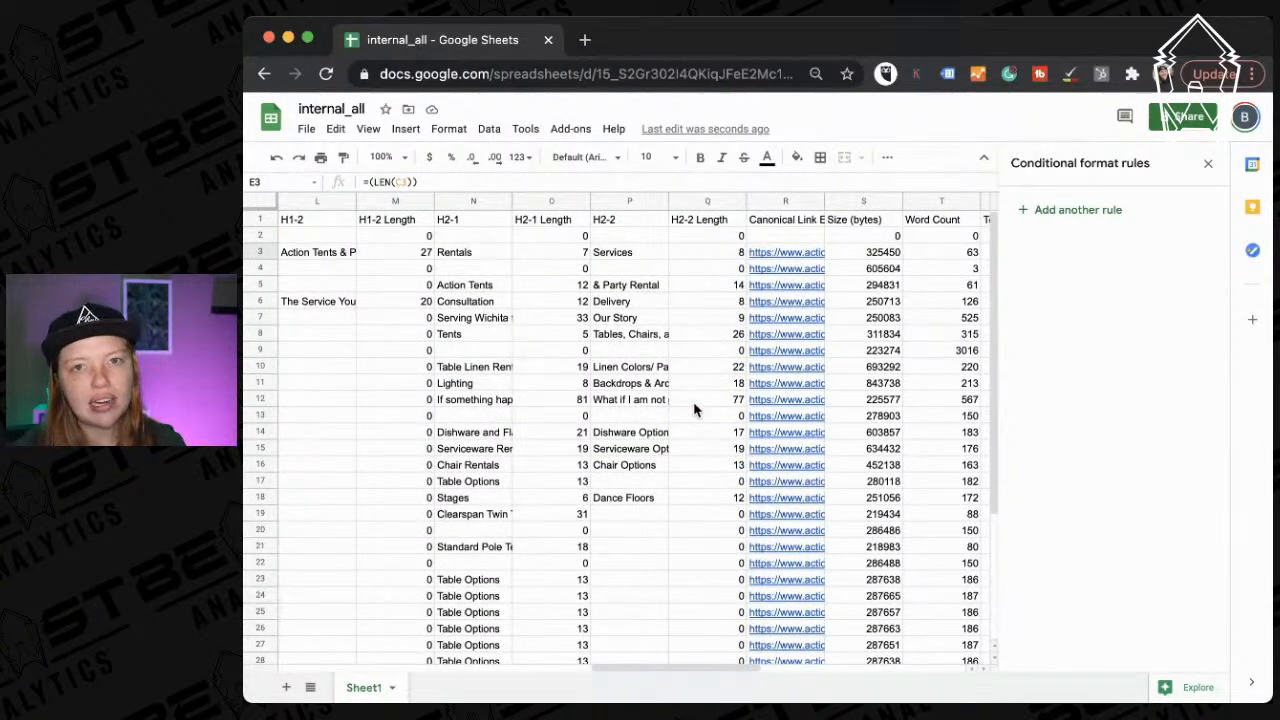
{"action": "scroll", "coordinate": [693, 401], "scroll_direction": "right", "scroll_amount": 1}
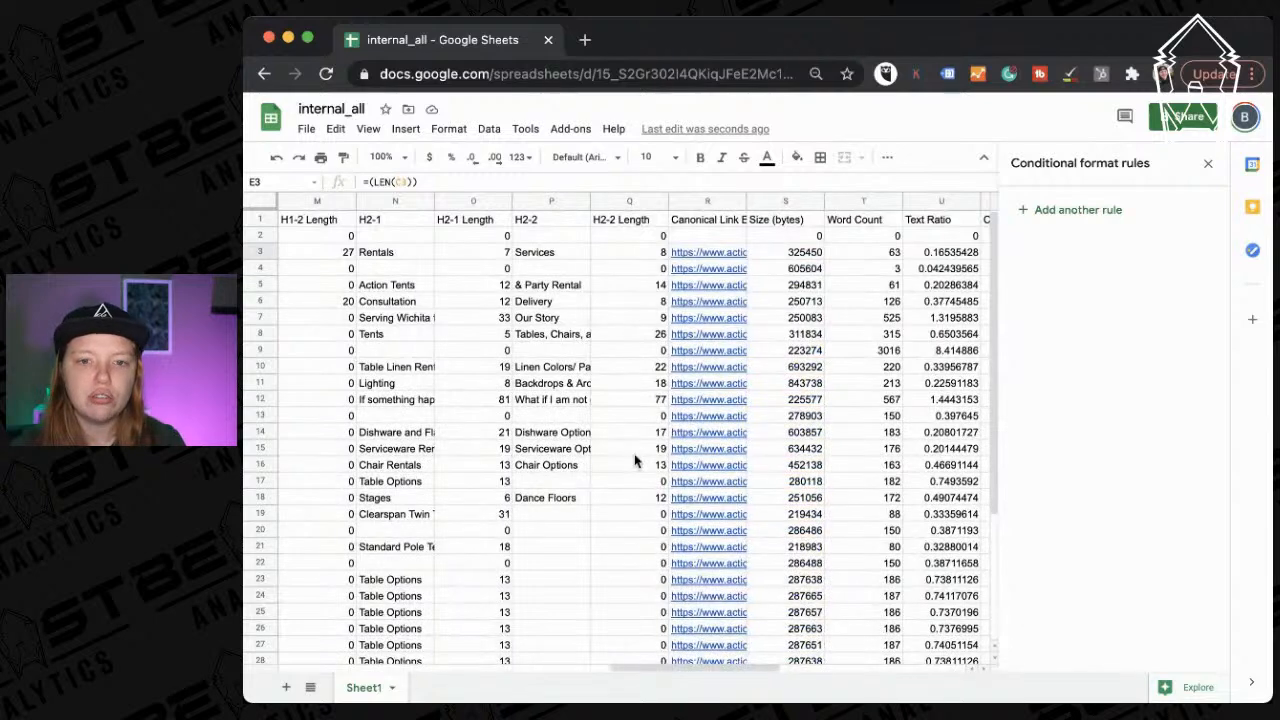
{"action": "scroll", "coordinate": [634, 461], "scroll_direction": "right", "scroll_amount": 2}
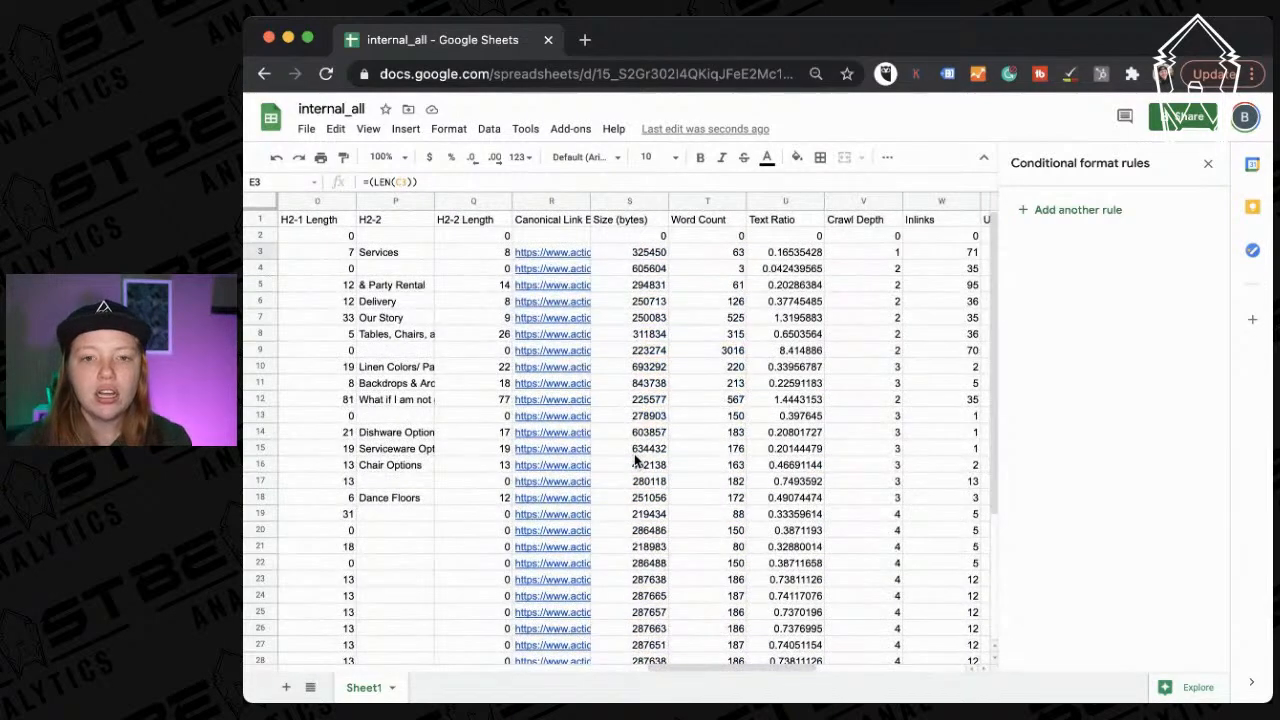
{"action": "scroll", "coordinate": [636, 459], "scroll_direction": "right", "scroll_amount": 1}
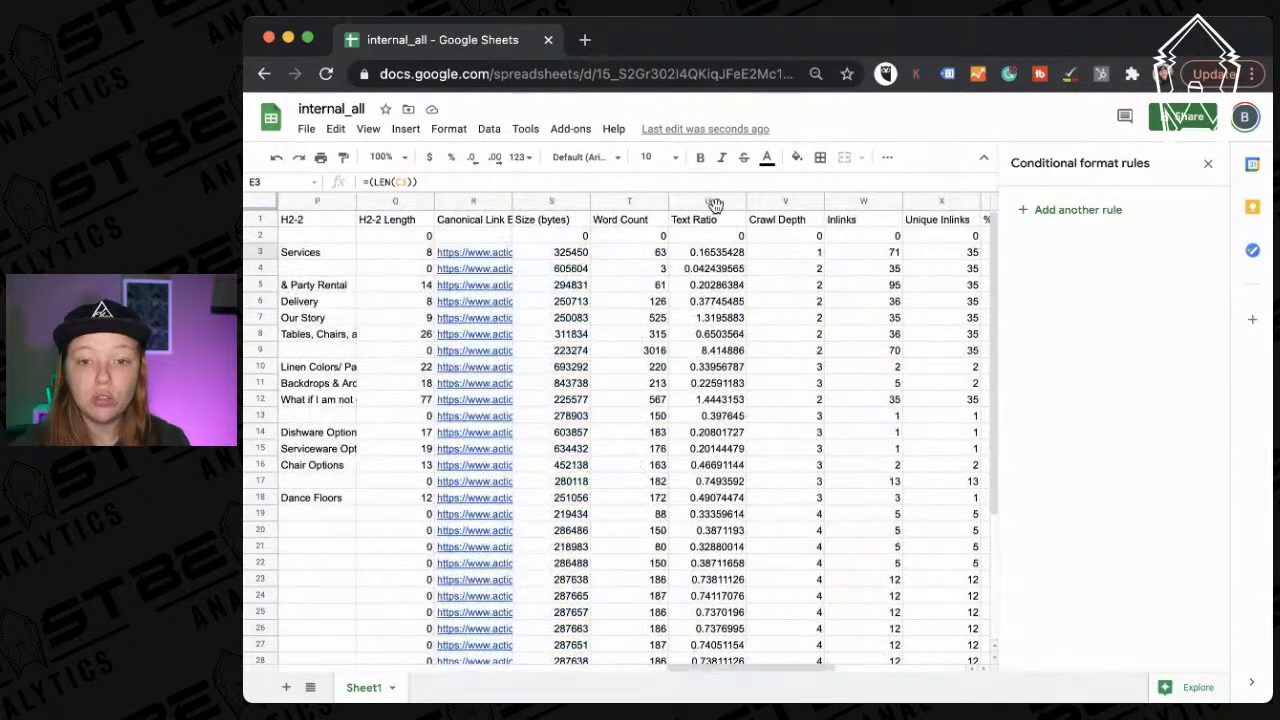
{"action": "scroll", "coordinate": [745, 440], "scroll_direction": "right", "scroll_amount": 2}
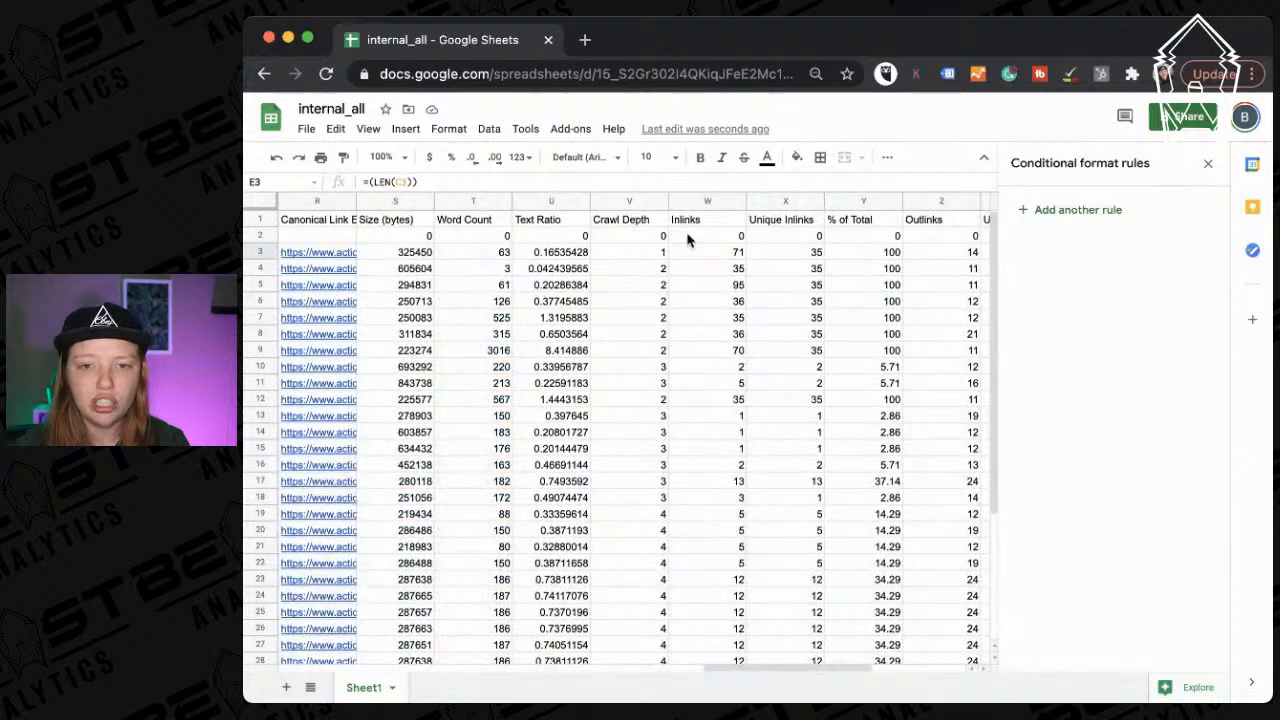
{"action": "scroll", "coordinate": [786, 383], "scroll_direction": "right", "scroll_amount": 2}
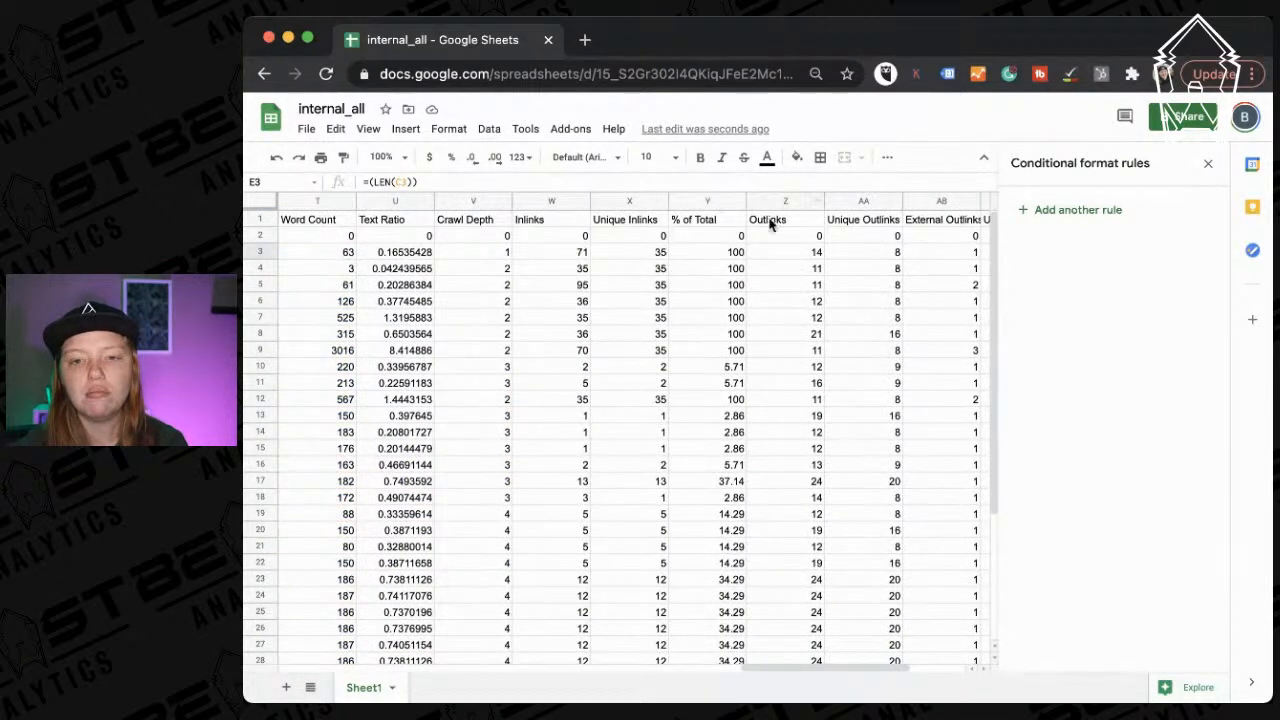
{"action": "scroll", "coordinate": [771, 293], "scroll_direction": "right", "scroll_amount": 2}
{"action": "scroll", "coordinate": [771, 293], "scroll_direction": "right", "scroll_amount": 1}
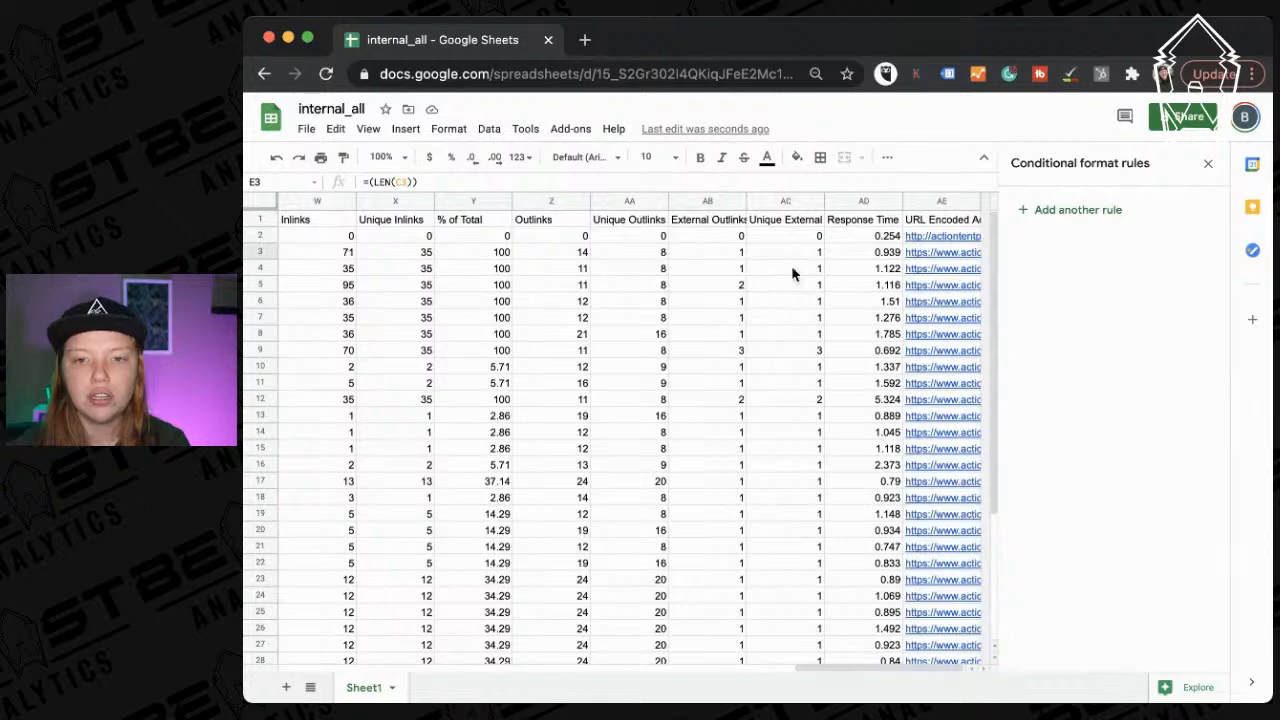
Add a green color-scale rule to Response Time AD1:AD37, leaving 5.324 nearly white.
{"action": "scroll", "coordinate": [850, 541], "scroll_direction": "down", "scroll_amount": 5}
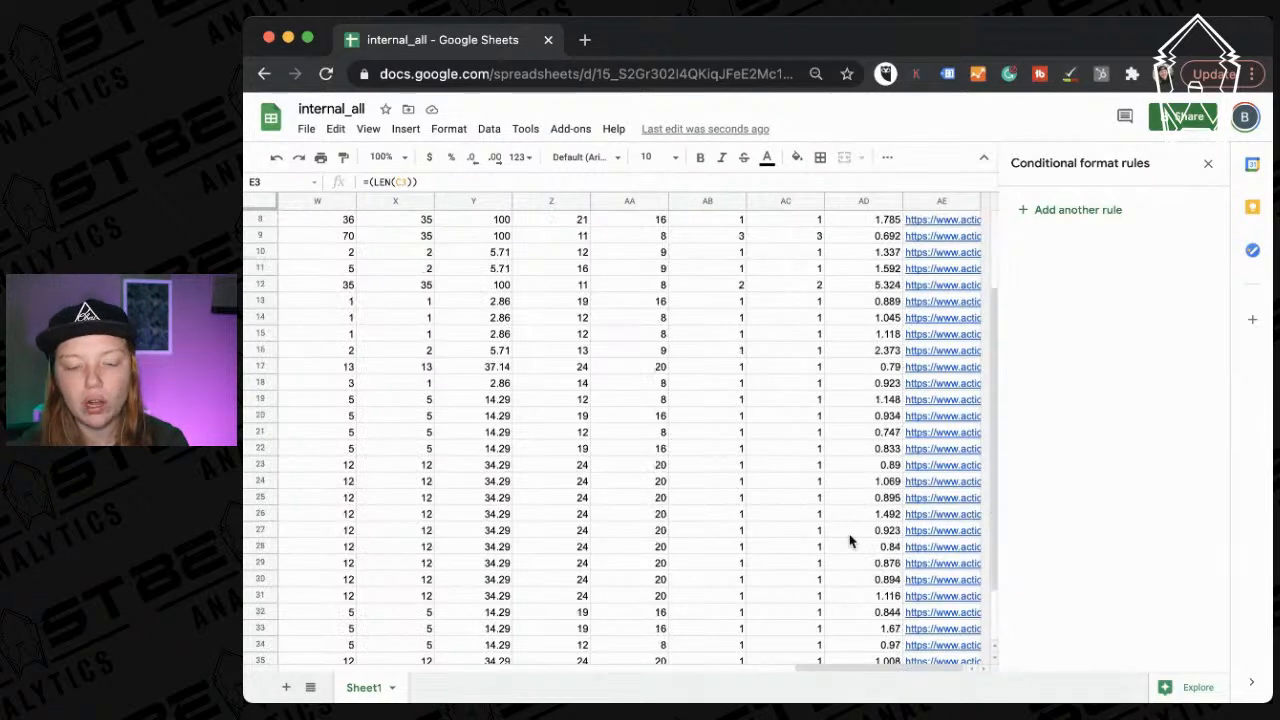
{"action": "scroll", "coordinate": [850, 541], "scroll_direction": "up", "scroll_amount": 5}
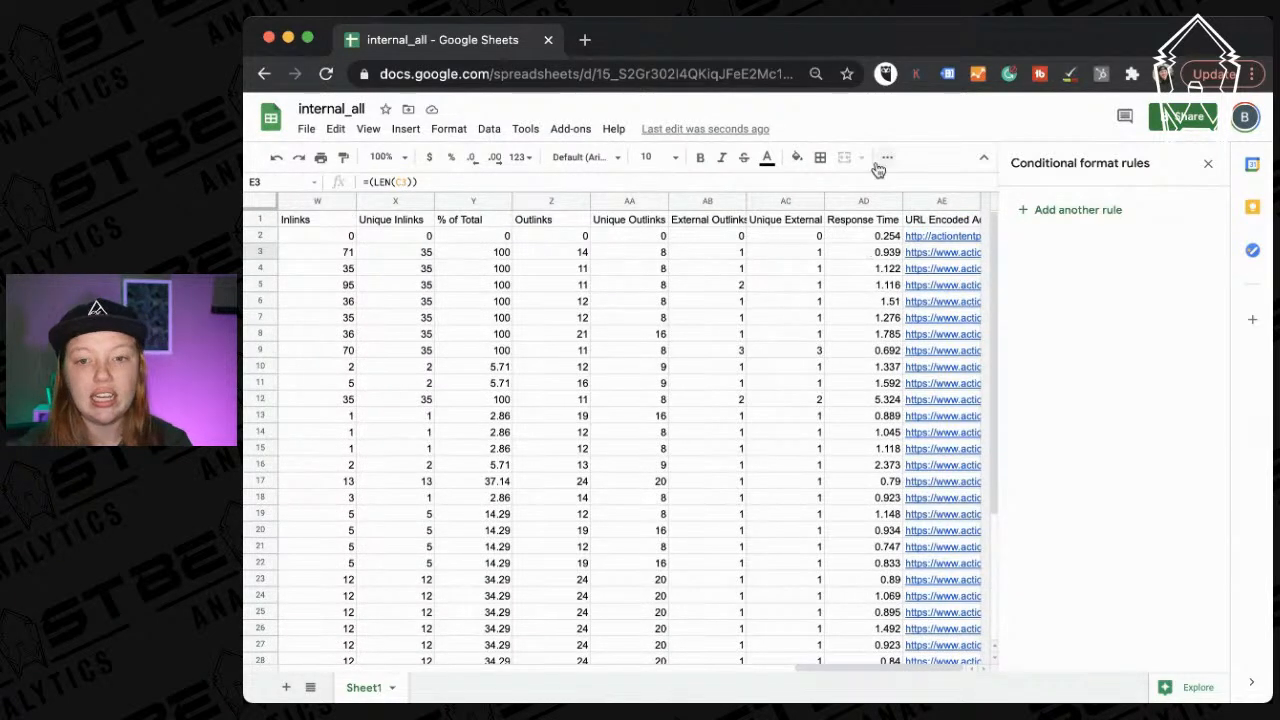
{"action": "left_click", "coordinate": [868, 403]}
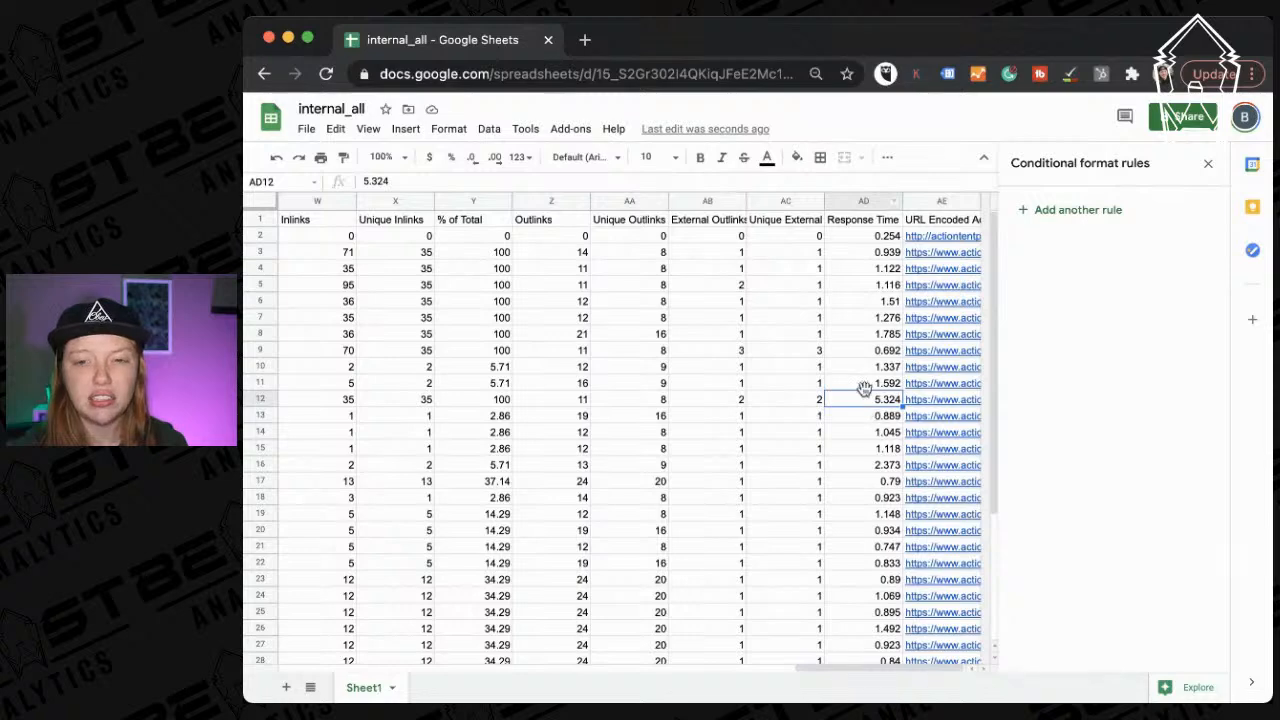
{"action": "left_click", "coordinate": [845, 203]}
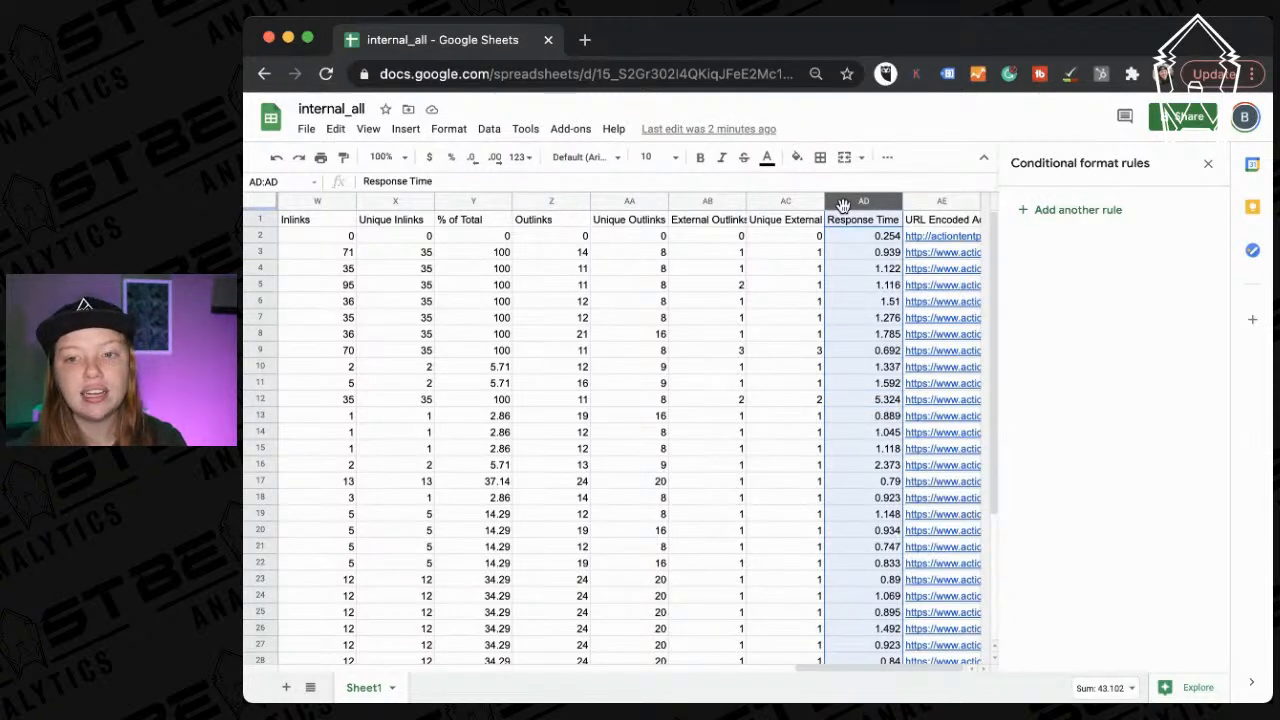
{"action": "left_click", "coordinate": [1062, 210]}
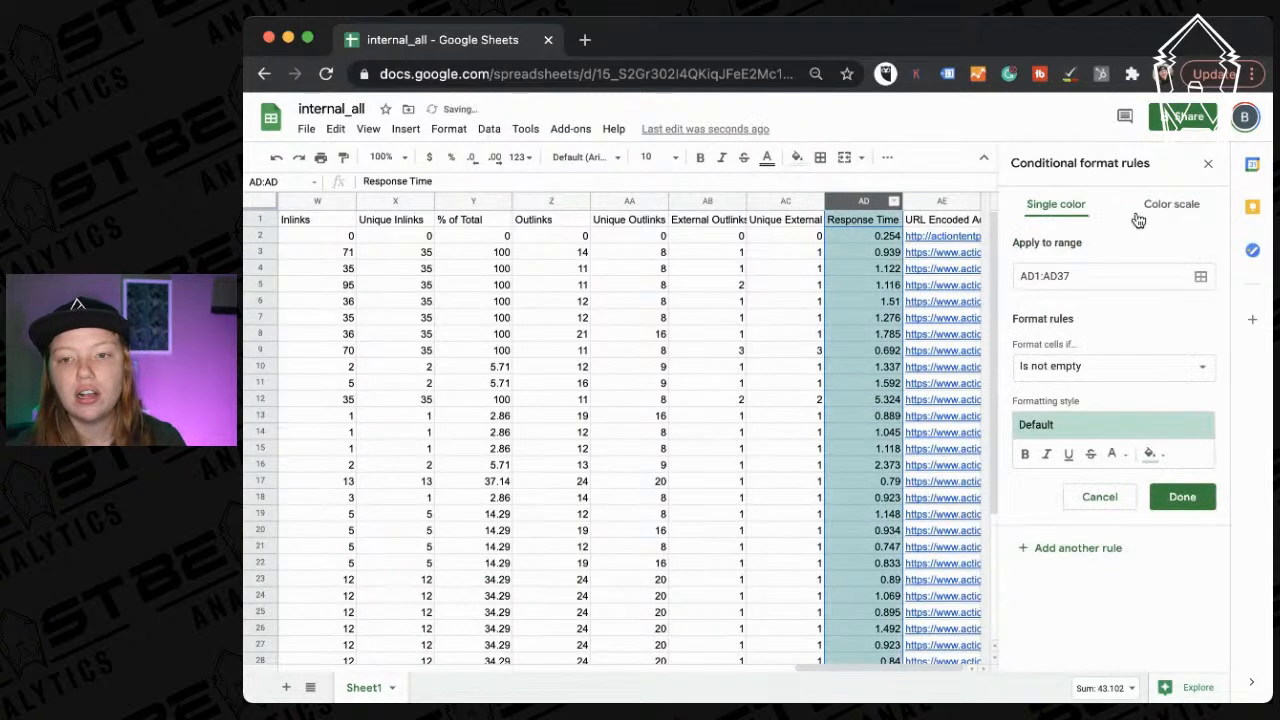
{"action": "left_click", "coordinate": [1160, 204]}
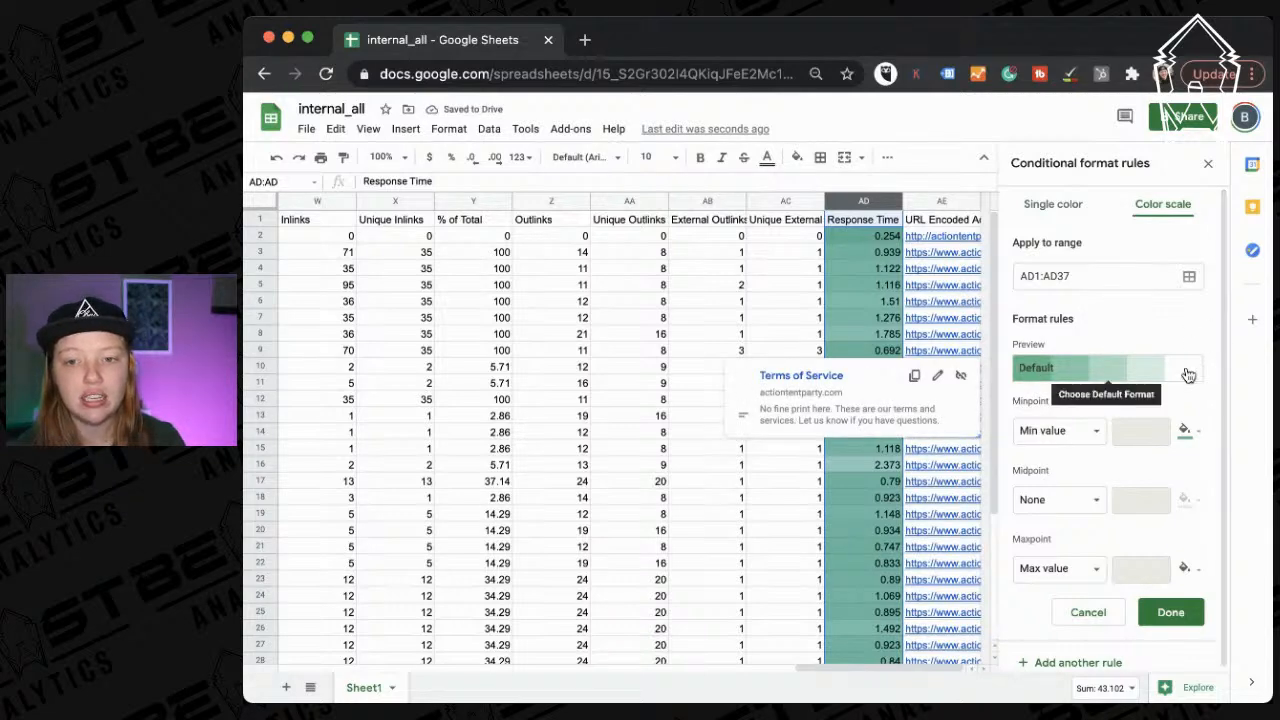
{"action": "left_click", "coordinate": [847, 318]}
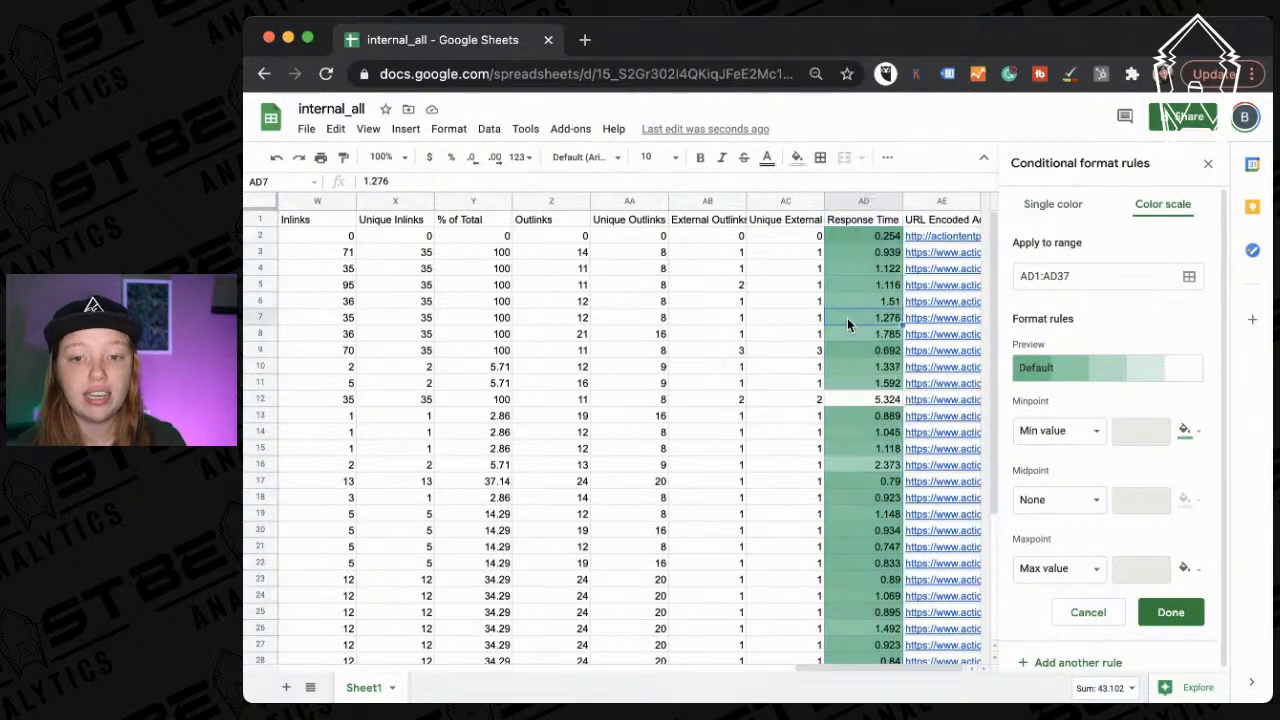
{"action": "left_click", "coordinate": [858, 401]}
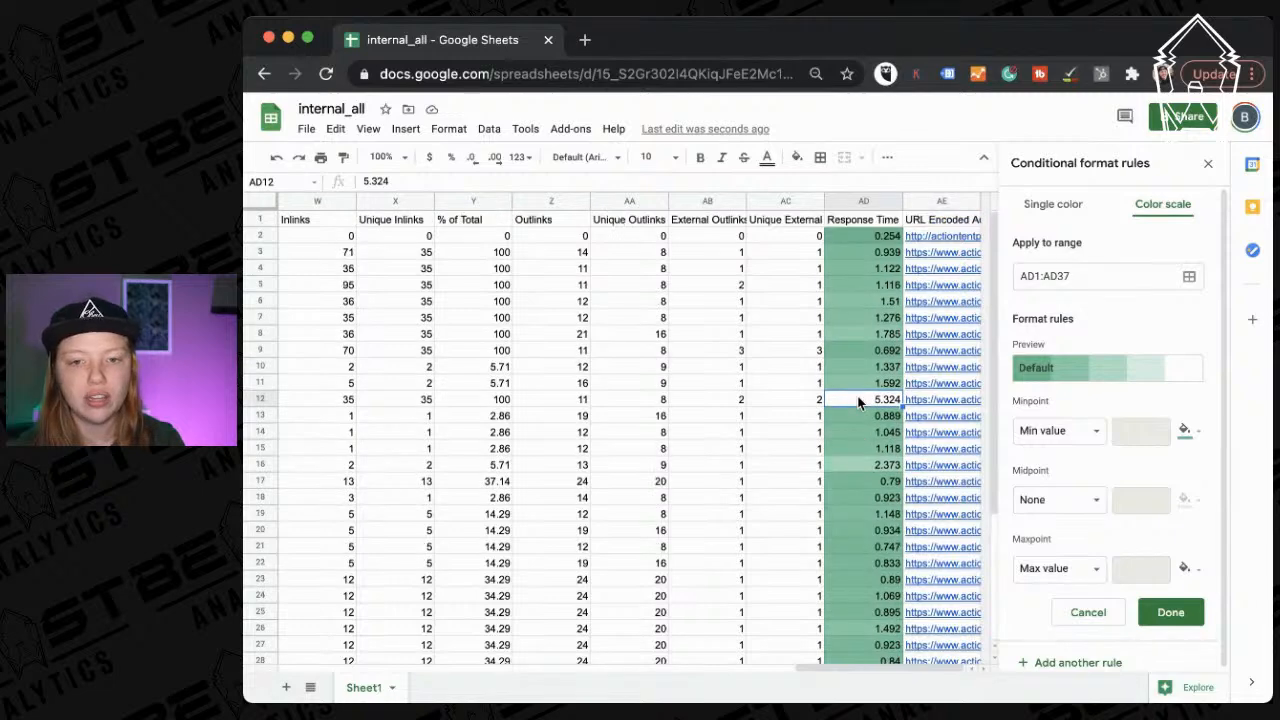
{"action": "left_click", "coordinate": [257, 401]}
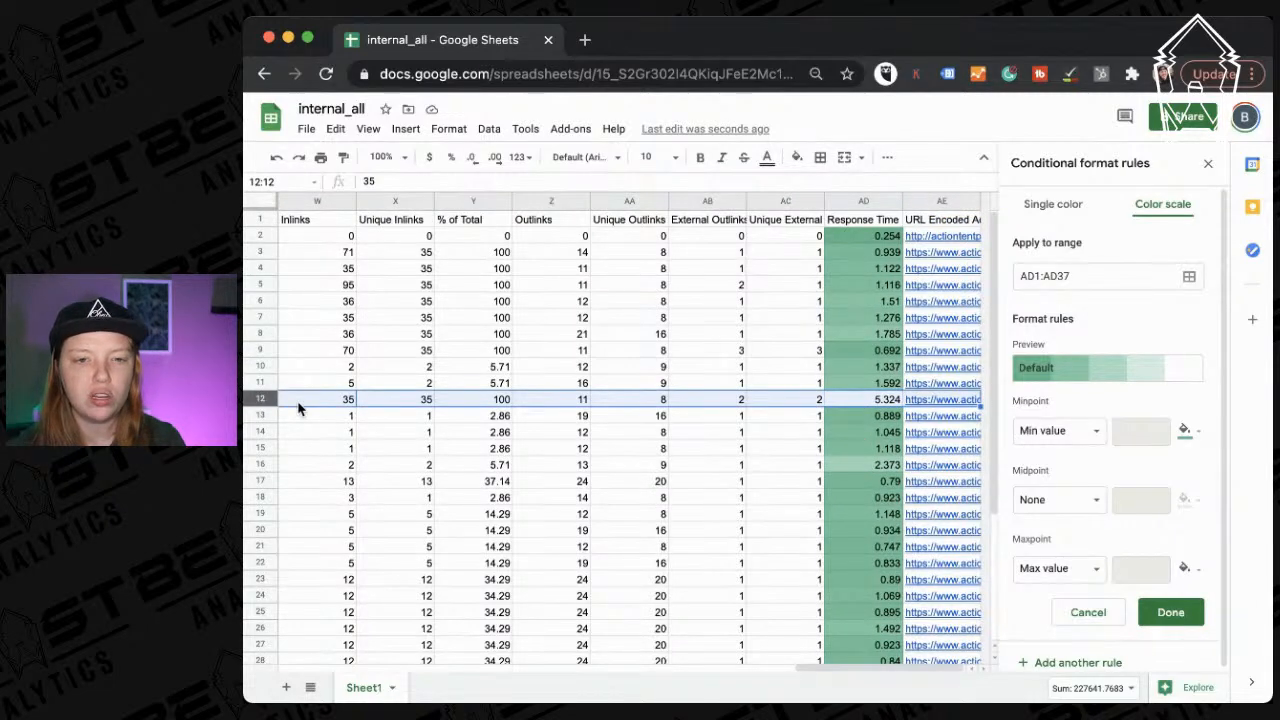
{"action": "scroll", "coordinate": [297, 405], "scroll_direction": "left", "scroll_amount": 15}
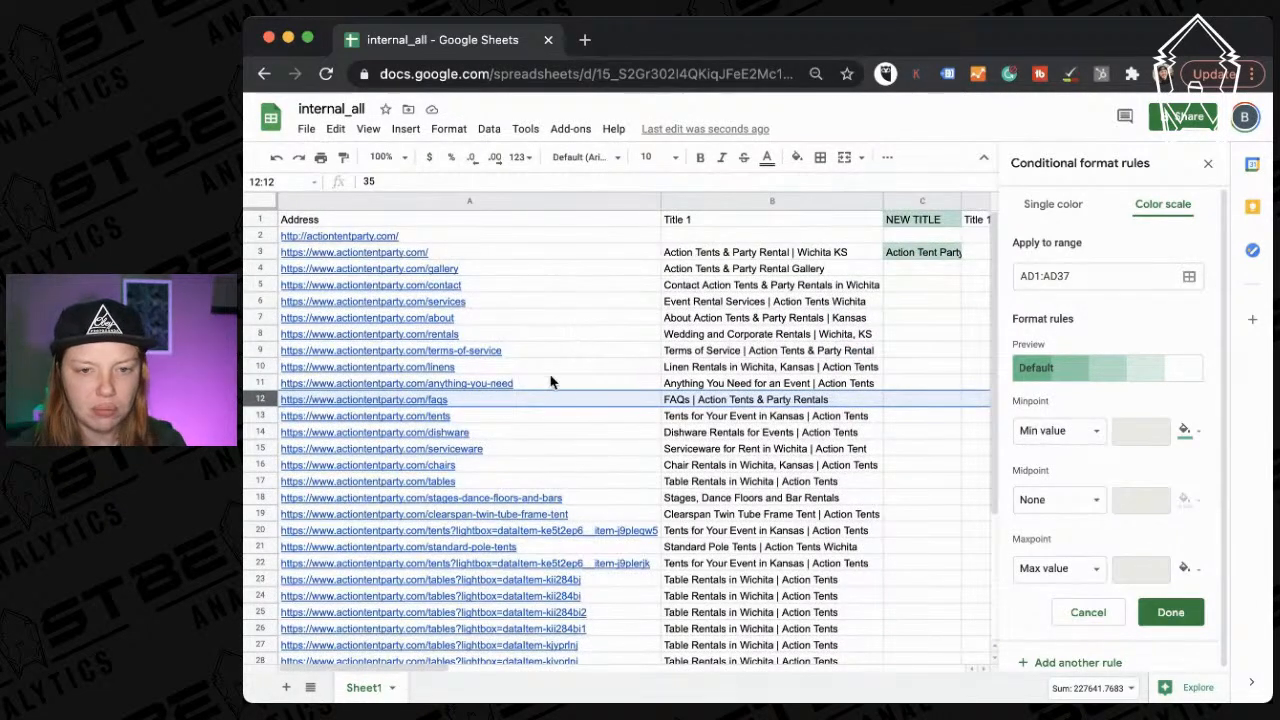
Freeze the Address column with View > Freeze > 1 column.
{"action": "left_click", "coordinate": [504, 200]}
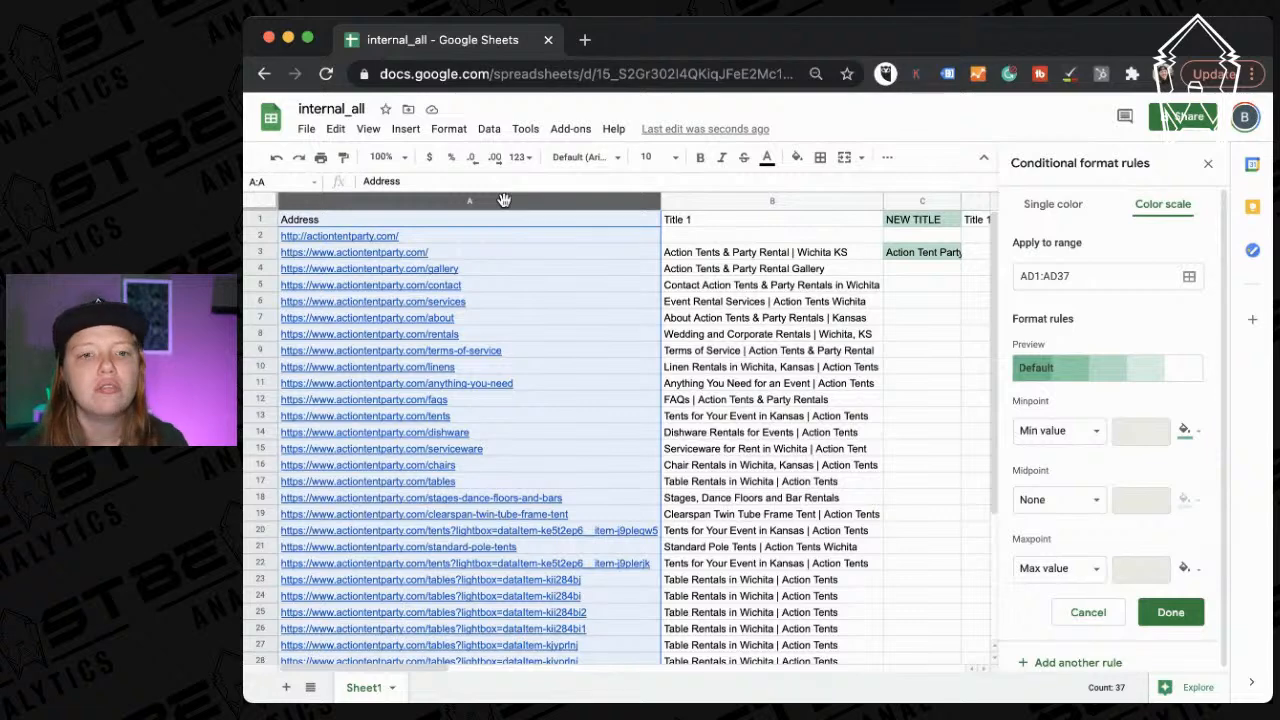
{"action": "right_click", "coordinate": [504, 200]}
{"action": "scroll", "coordinate": [572, 528], "scroll_direction": "down", "scroll_amount": 2}
{"action": "scroll", "coordinate": [572, 528], "scroll_direction": "up", "scroll_amount": 3}
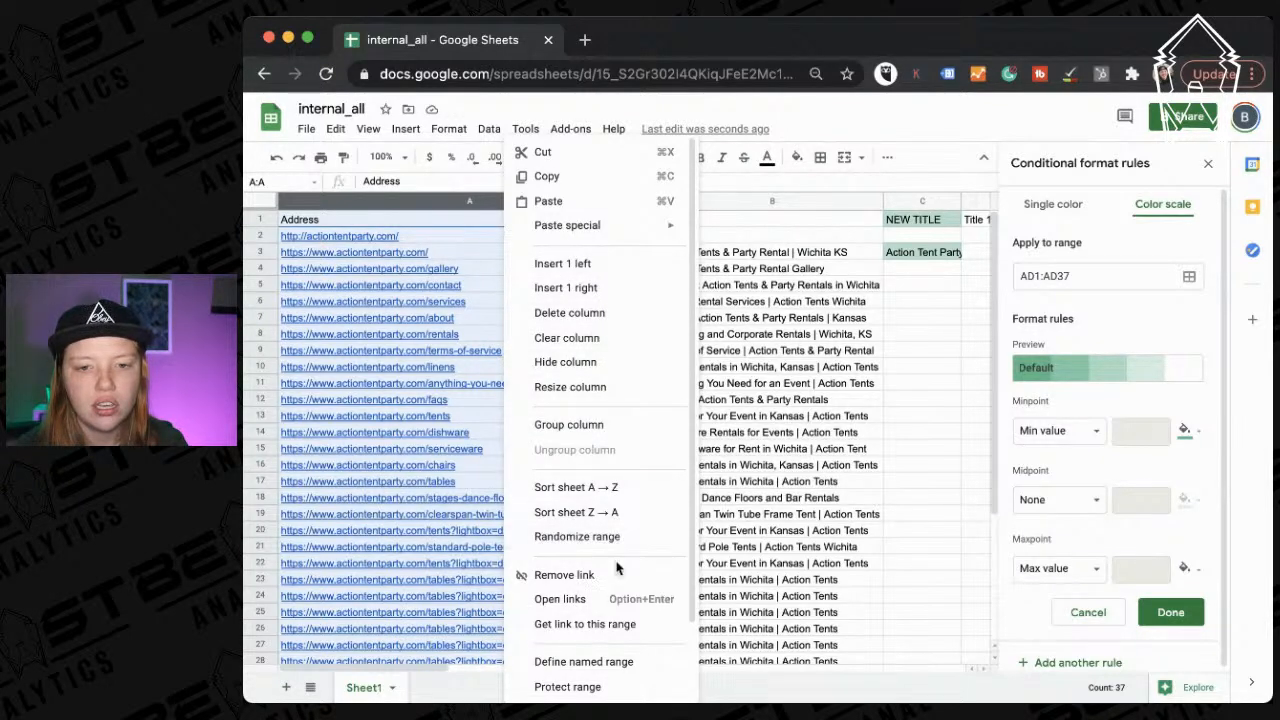
{"action": "scroll", "coordinate": [620, 640], "scroll_direction": "down", "scroll_amount": 2}
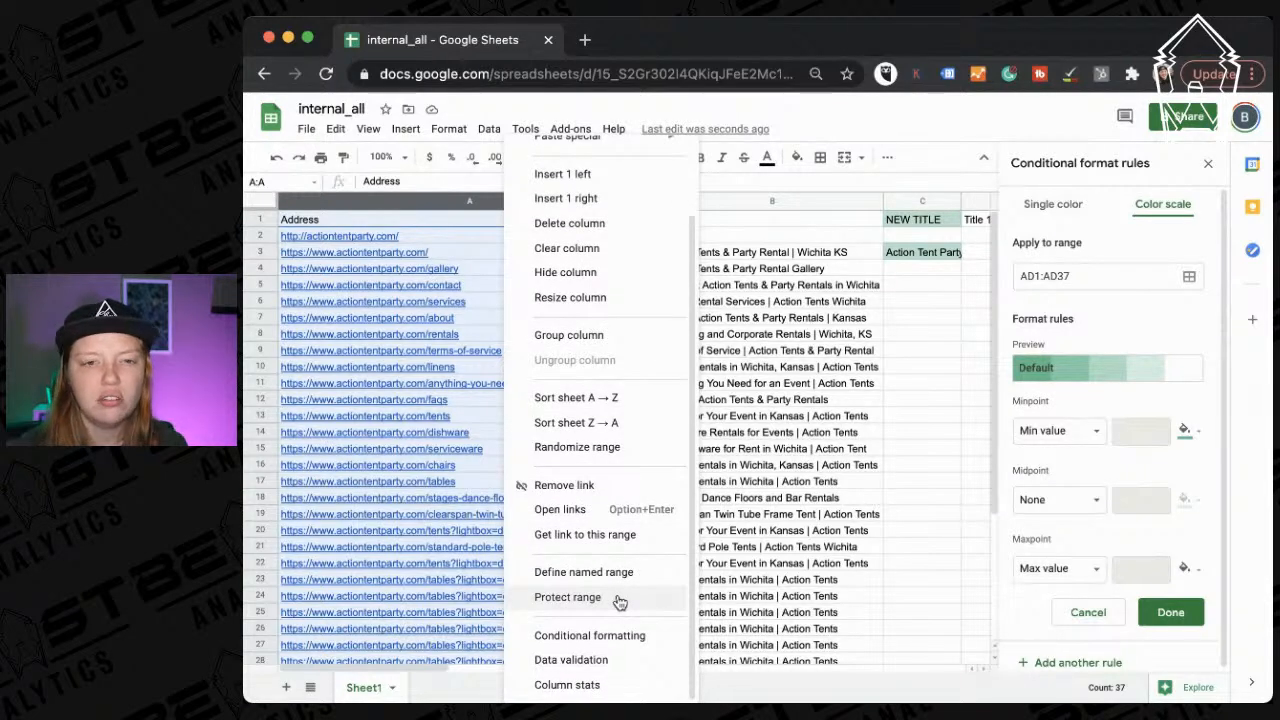
{"action": "left_click", "coordinate": [381, 200]}
{"action": "left_click", "coordinate": [368, 129]}
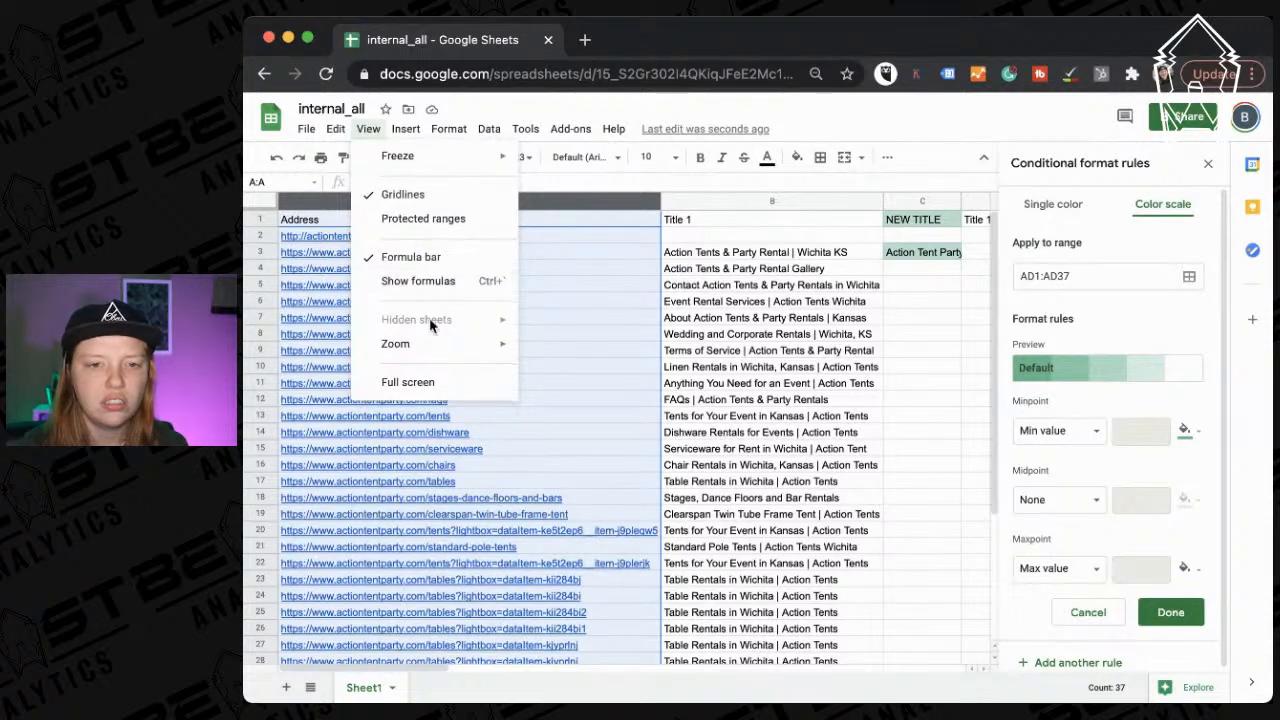
{"action": "mouse_move", "coordinate": [420, 157]}
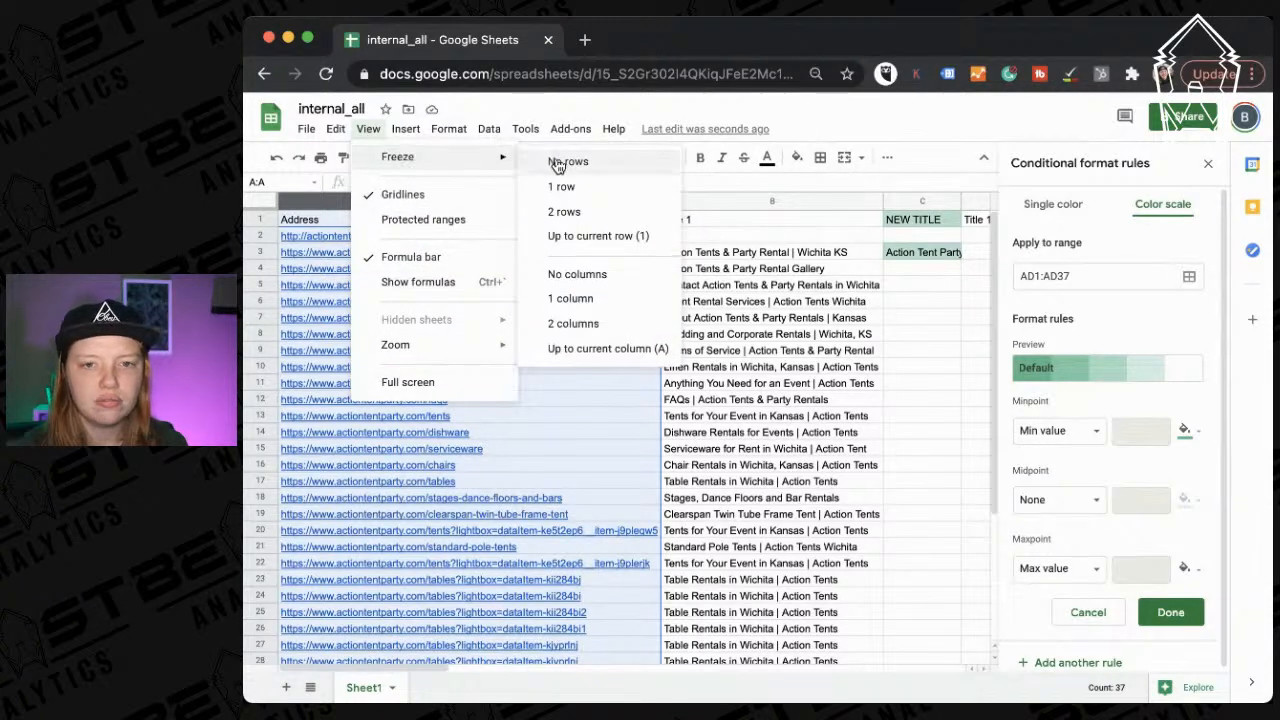
{"action": "left_click", "coordinate": [570, 297]}
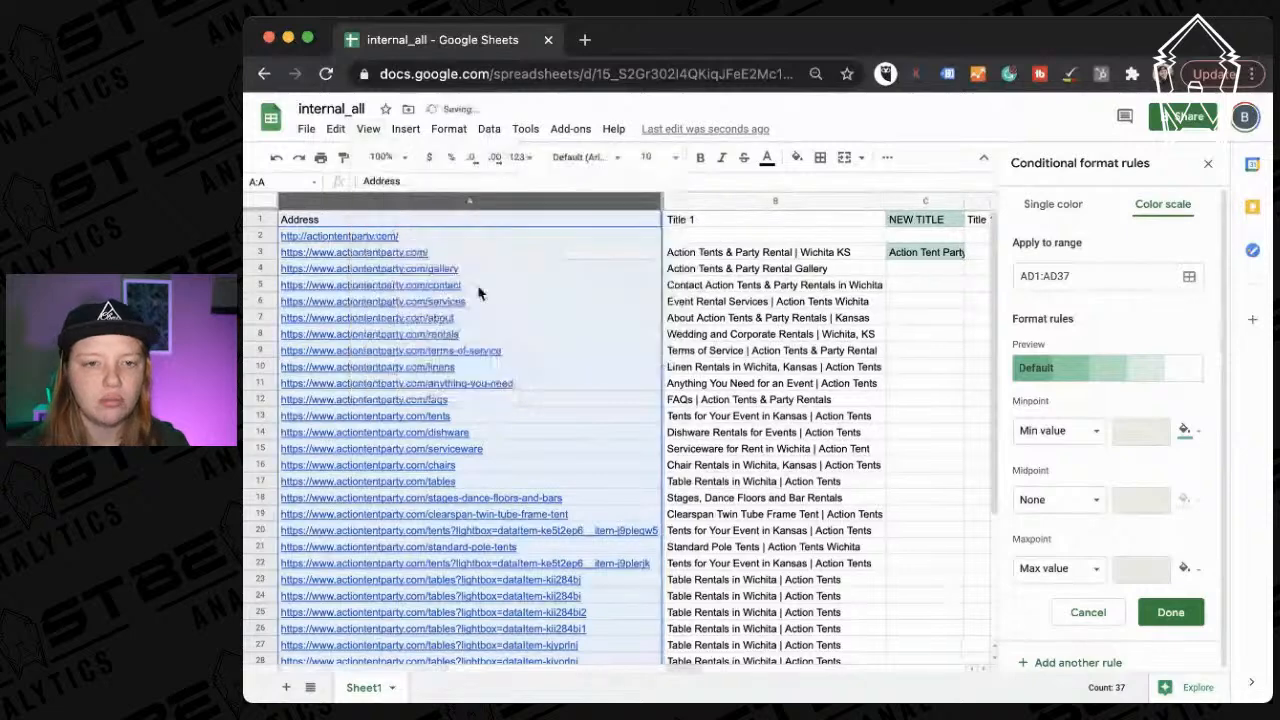
{"action": "scroll", "coordinate": [730, 343], "scroll_direction": "right", "scroll_amount": 15}
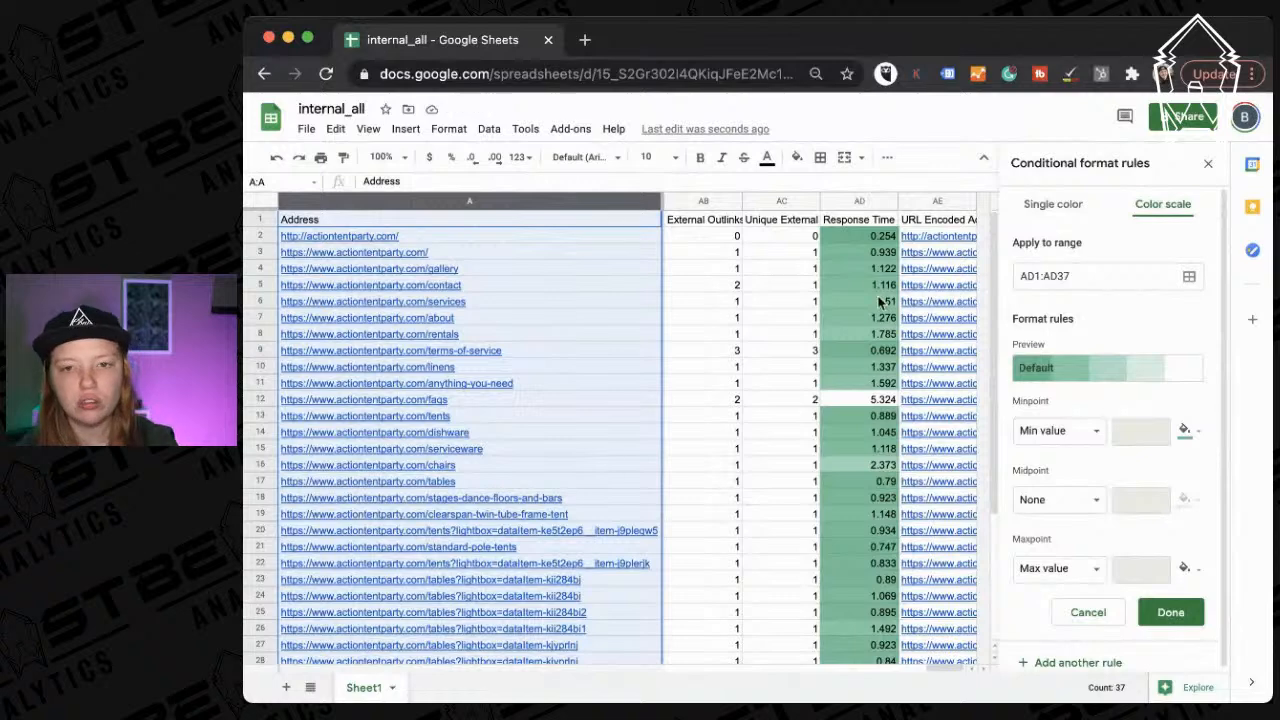
Review the shaded response times 5.324, 2.373, 1.492, 1.67 and 1.785 in column AD.
{"action": "left_click", "coordinate": [860, 400]}
{"action": "scroll", "coordinate": [862, 404], "scroll_direction": "down", "scroll_amount": 2}
{"action": "scroll", "coordinate": [862, 402], "scroll_direction": "up", "scroll_amount": 2}
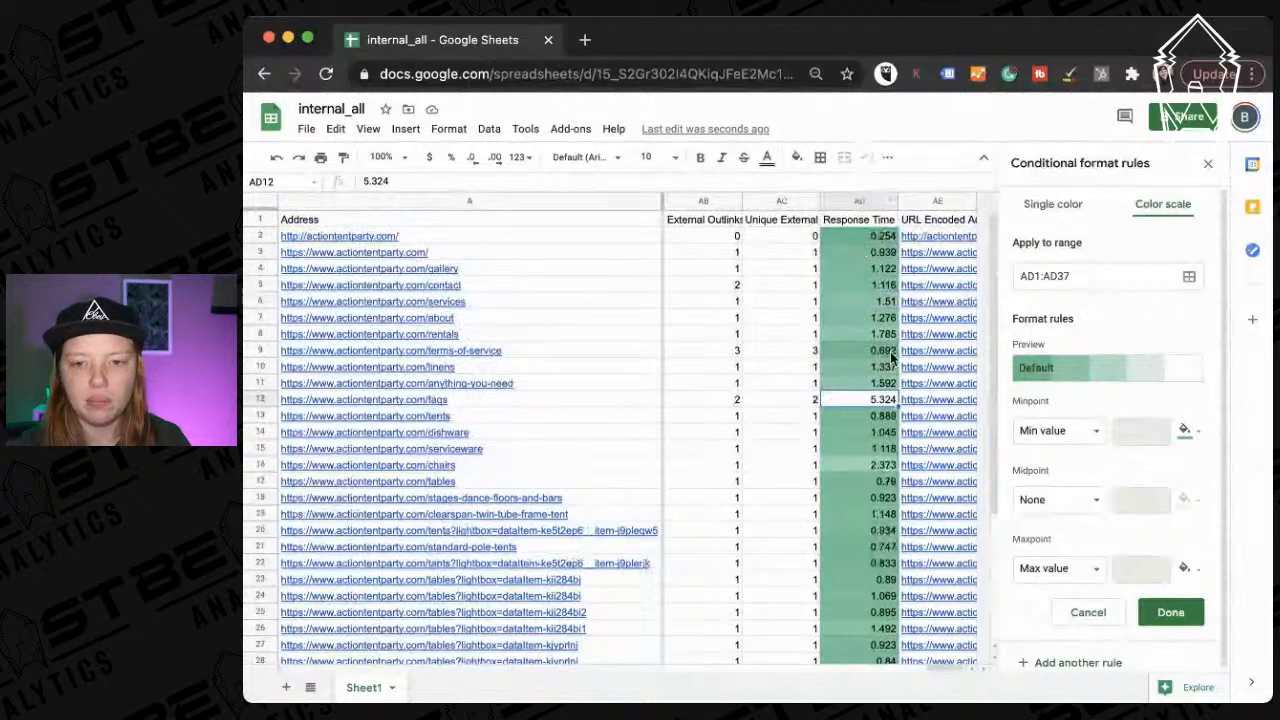
{"action": "scroll", "coordinate": [850, 515], "scroll_direction": "down", "scroll_amount": 3}
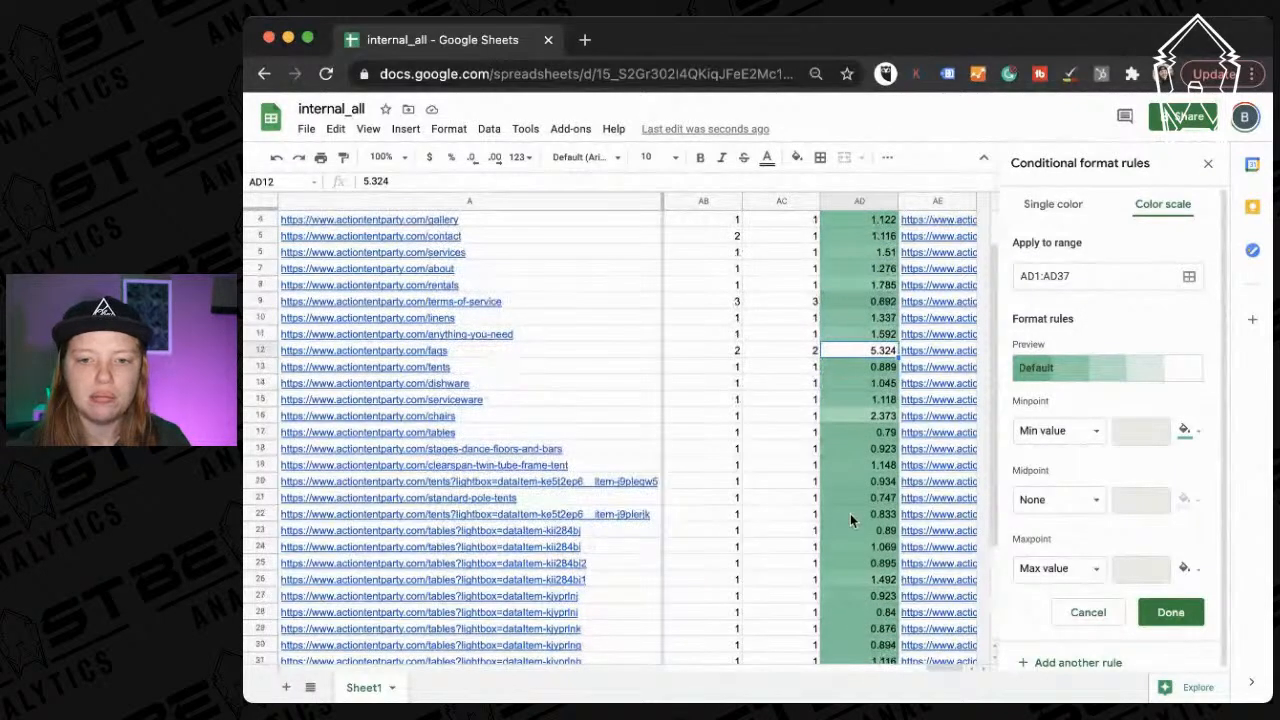
{"action": "scroll", "coordinate": [850, 513], "scroll_direction": "down", "scroll_amount": 2}
{"action": "left_click", "coordinate": [865, 364]}
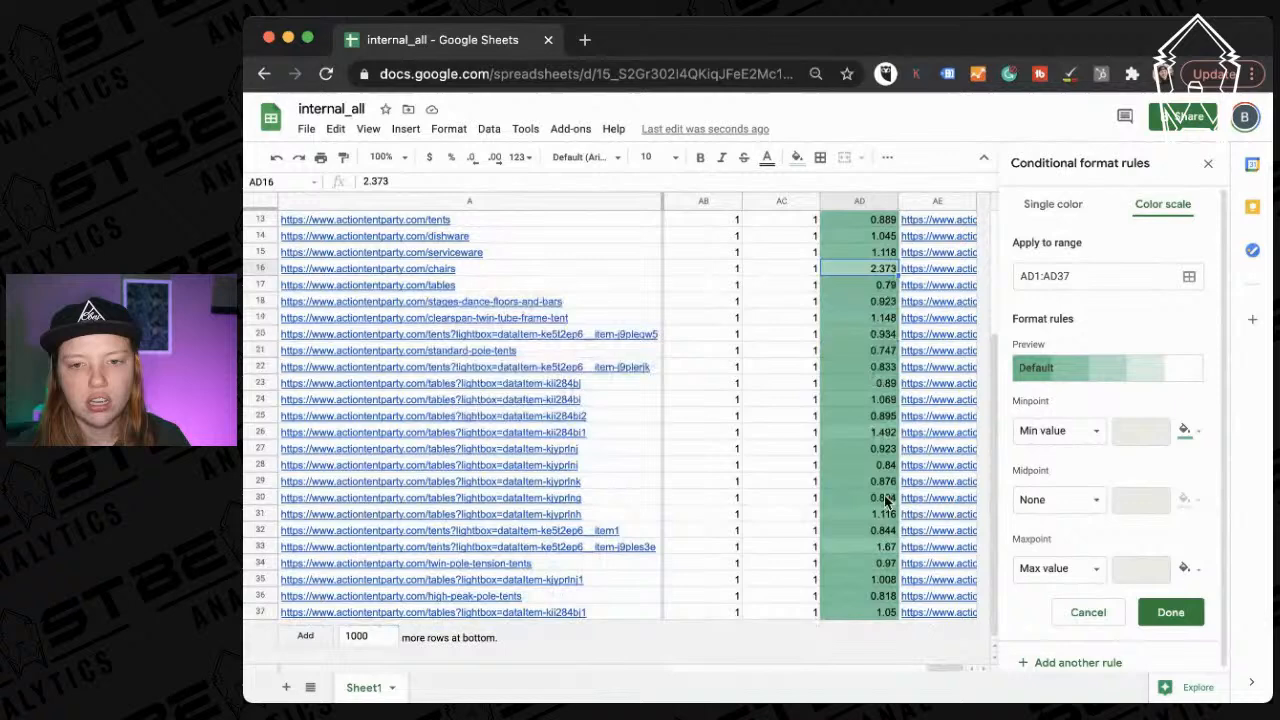
{"action": "left_click", "coordinate": [878, 418]}
{"action": "left_click", "coordinate": [876, 434]}
{"action": "left_click", "coordinate": [884, 546]}
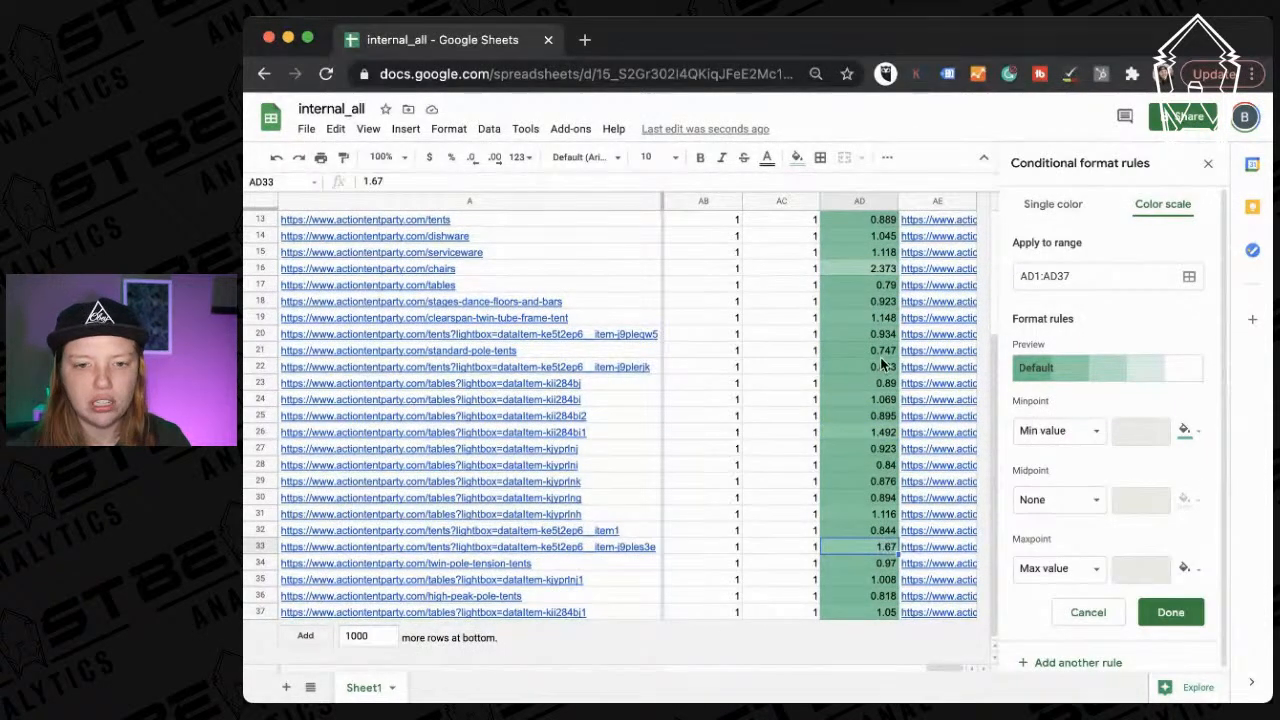
{"action": "scroll", "coordinate": [870, 432], "scroll_direction": "up", "scroll_amount": 4}
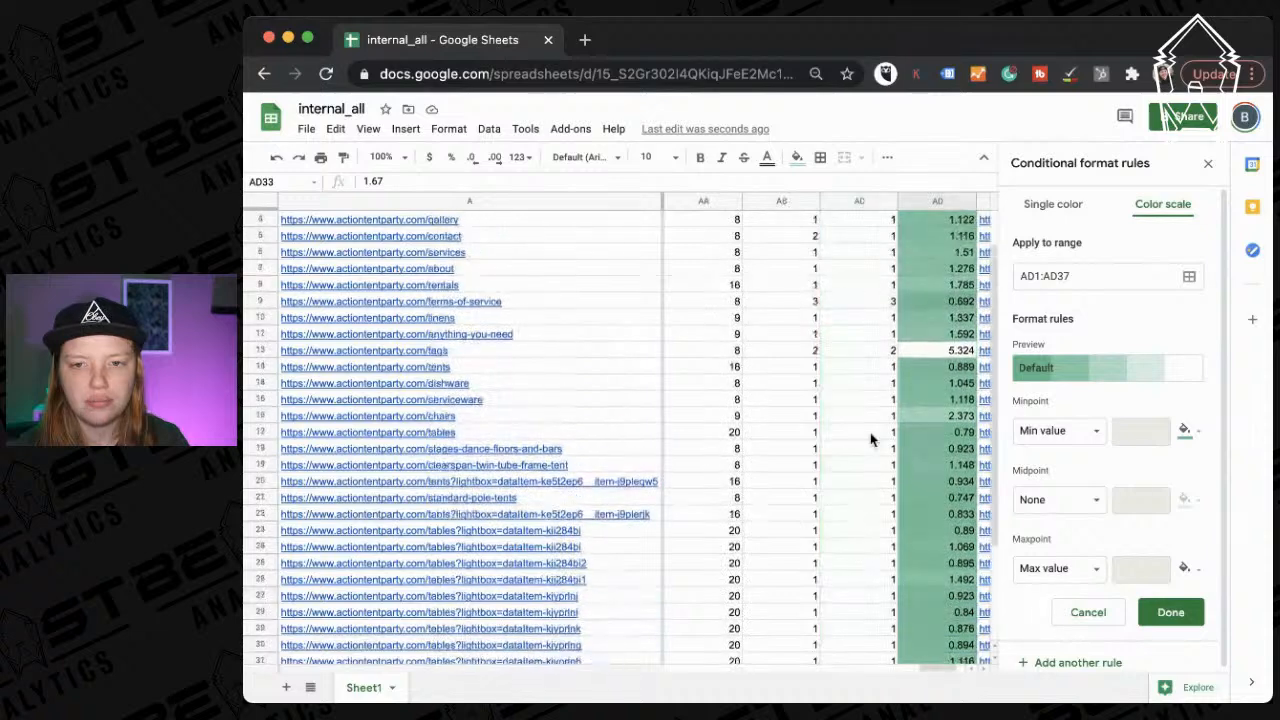
{"action": "left_click", "coordinate": [857, 333]}
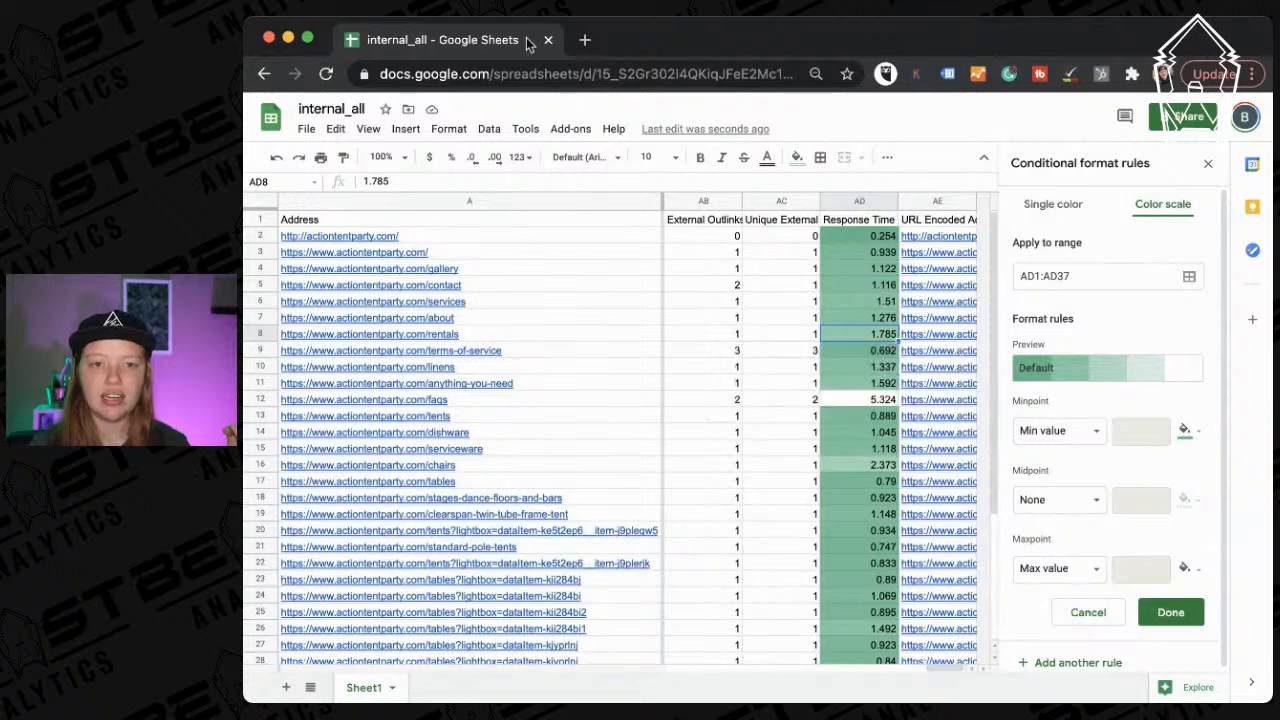
Go to semrush.com in the browser tab.
{"action": "left_click", "coordinate": [442, 74]}
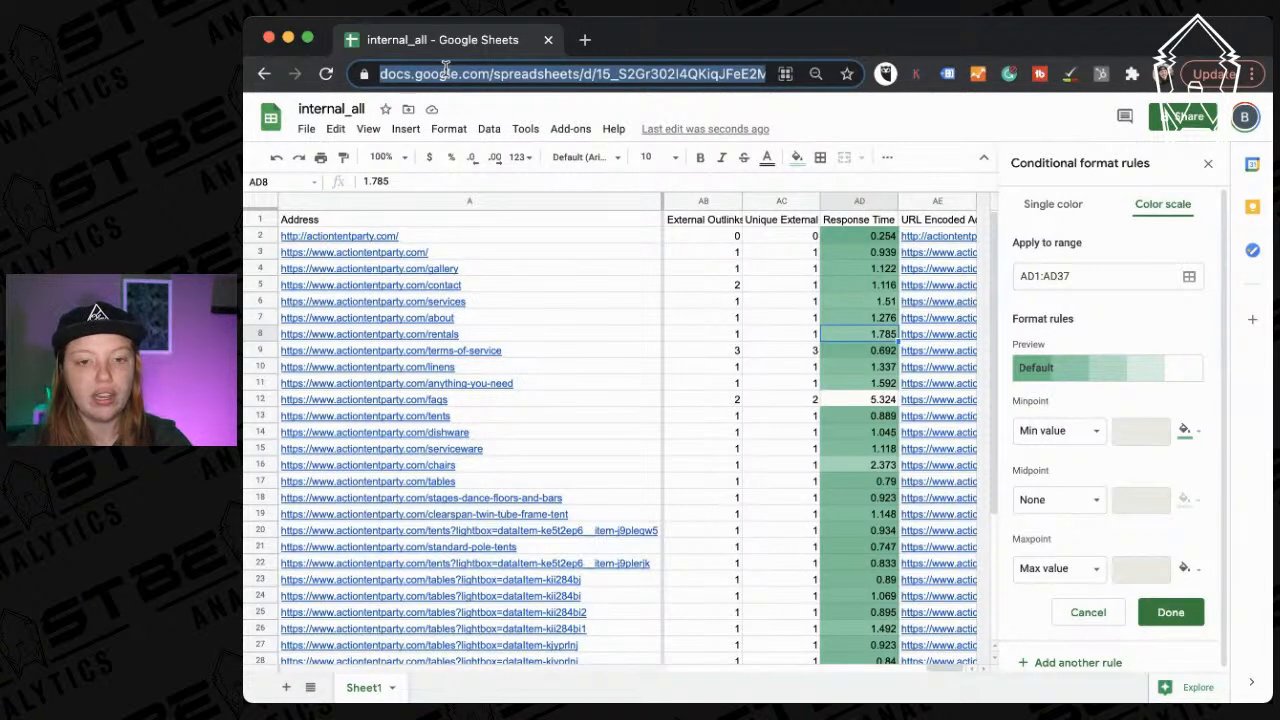
{"action": "type", "text": "sem"}
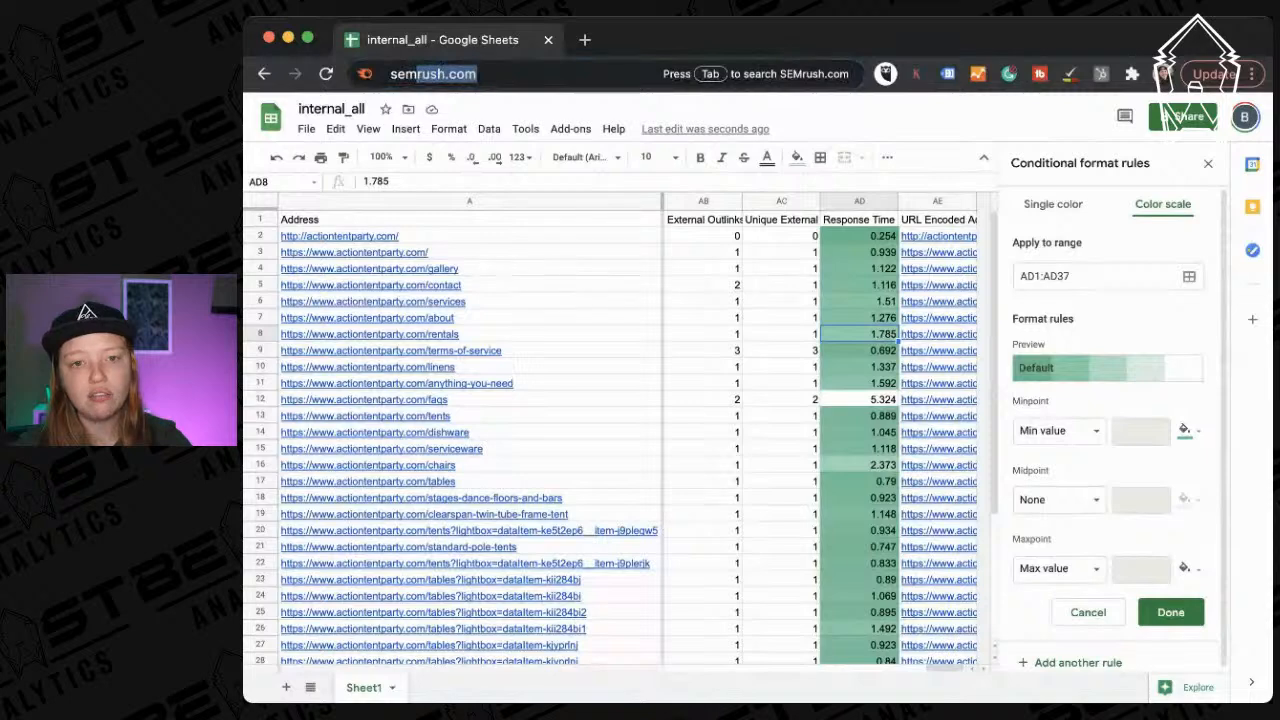
{"action": "key", "text": "Return"}
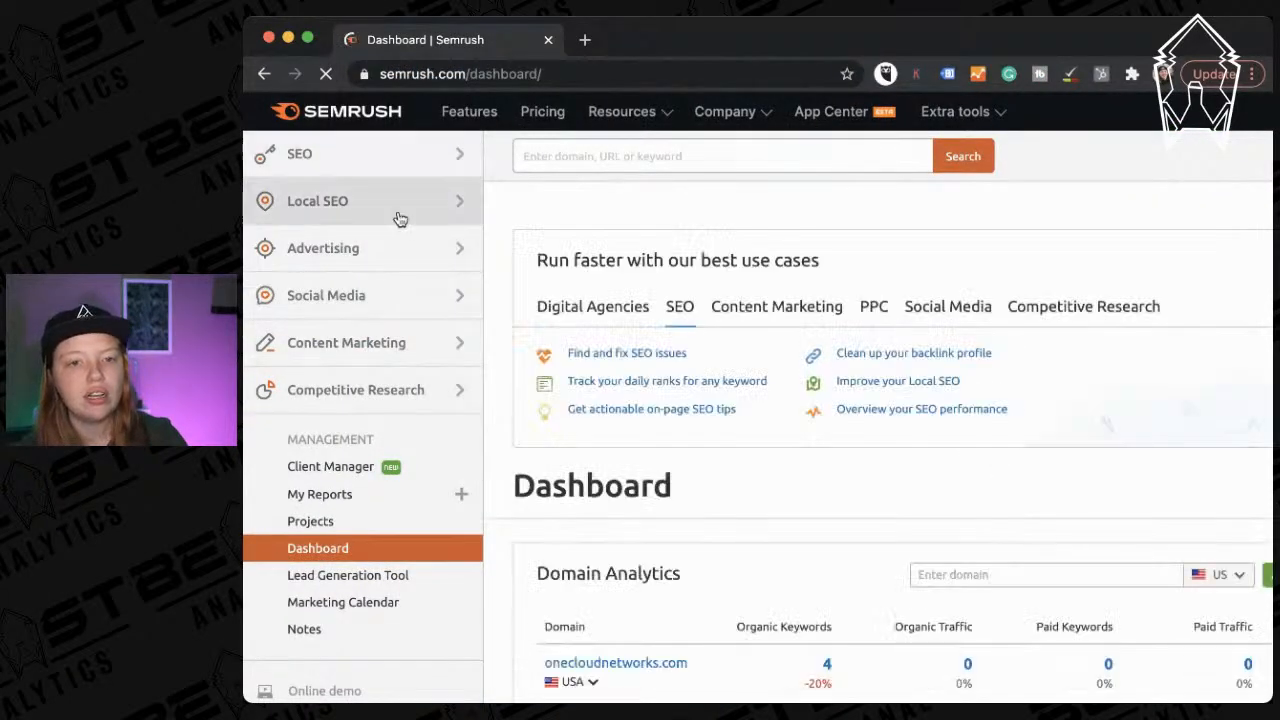
Open the Keyword Magic Tool from Semrush's SEO section.
{"action": "left_click", "coordinate": [389, 172]}
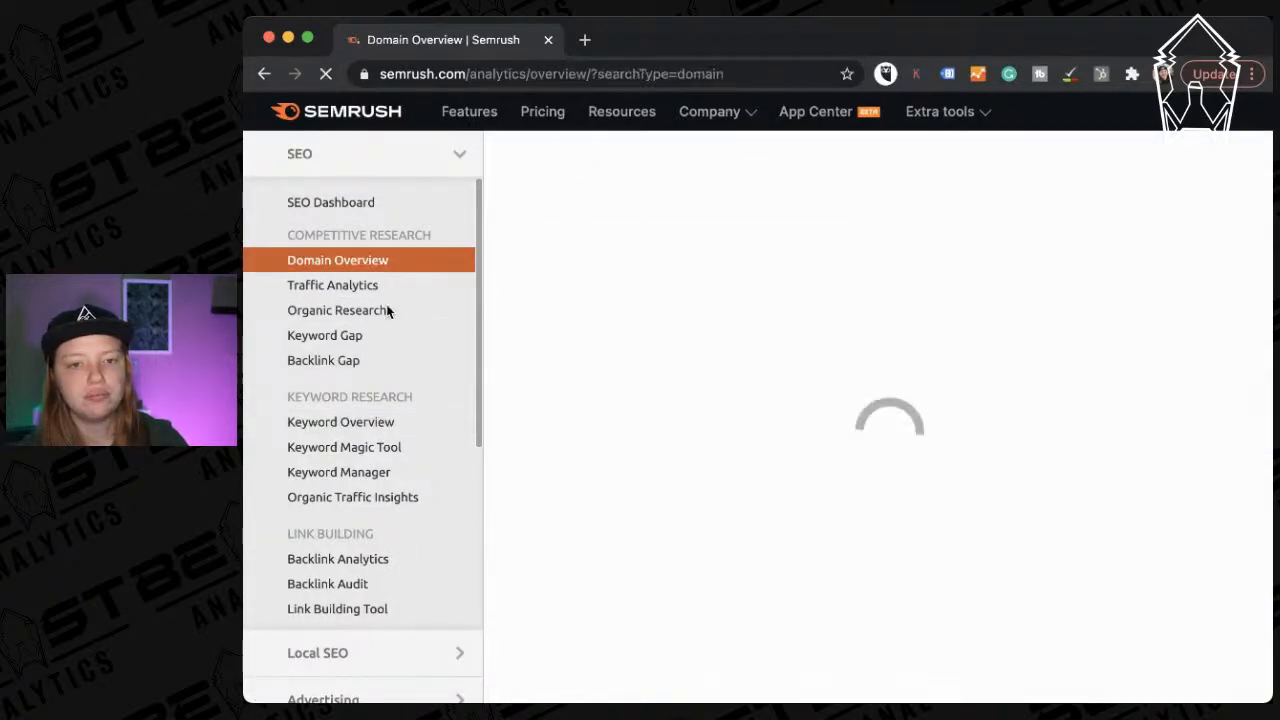
{"action": "scroll", "coordinate": [388, 311], "scroll_direction": "down", "scroll_amount": 4}
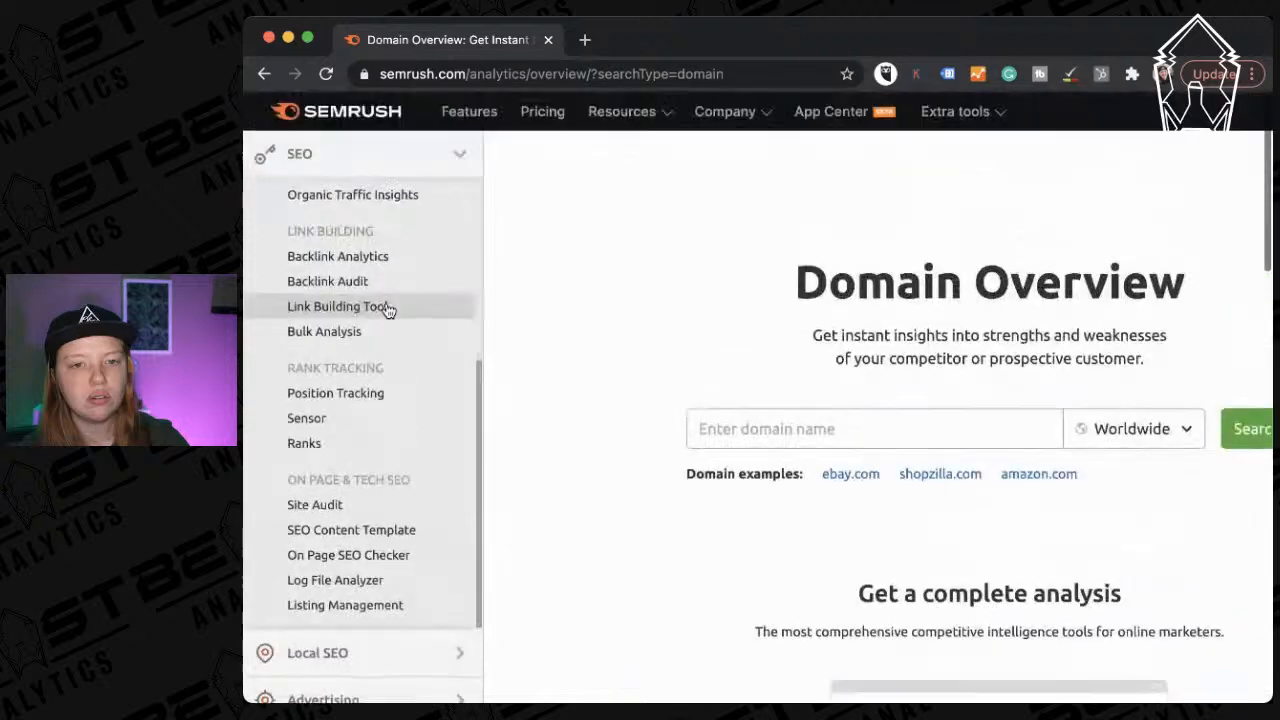
{"action": "scroll", "coordinate": [388, 311], "scroll_direction": "up", "scroll_amount": 2}
{"action": "scroll", "coordinate": [388, 311], "scroll_direction": "up", "scroll_amount": 3}
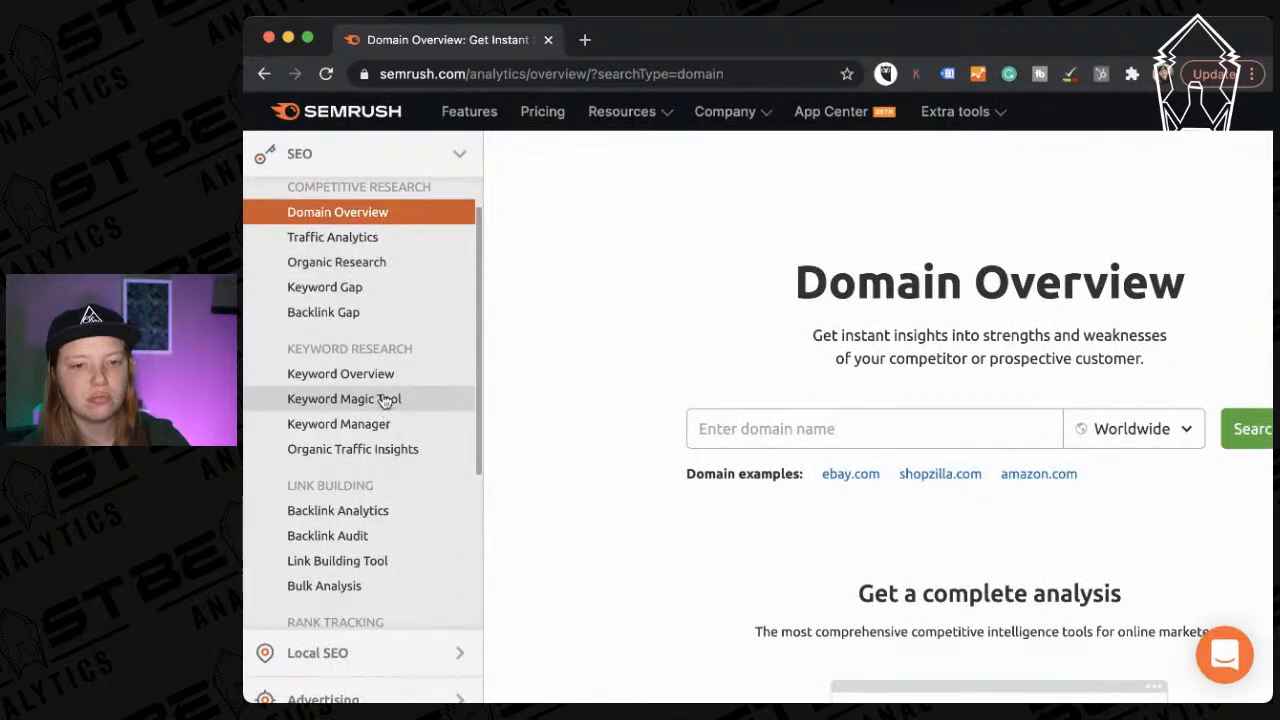
{"action": "left_click", "coordinate": [381, 397]}
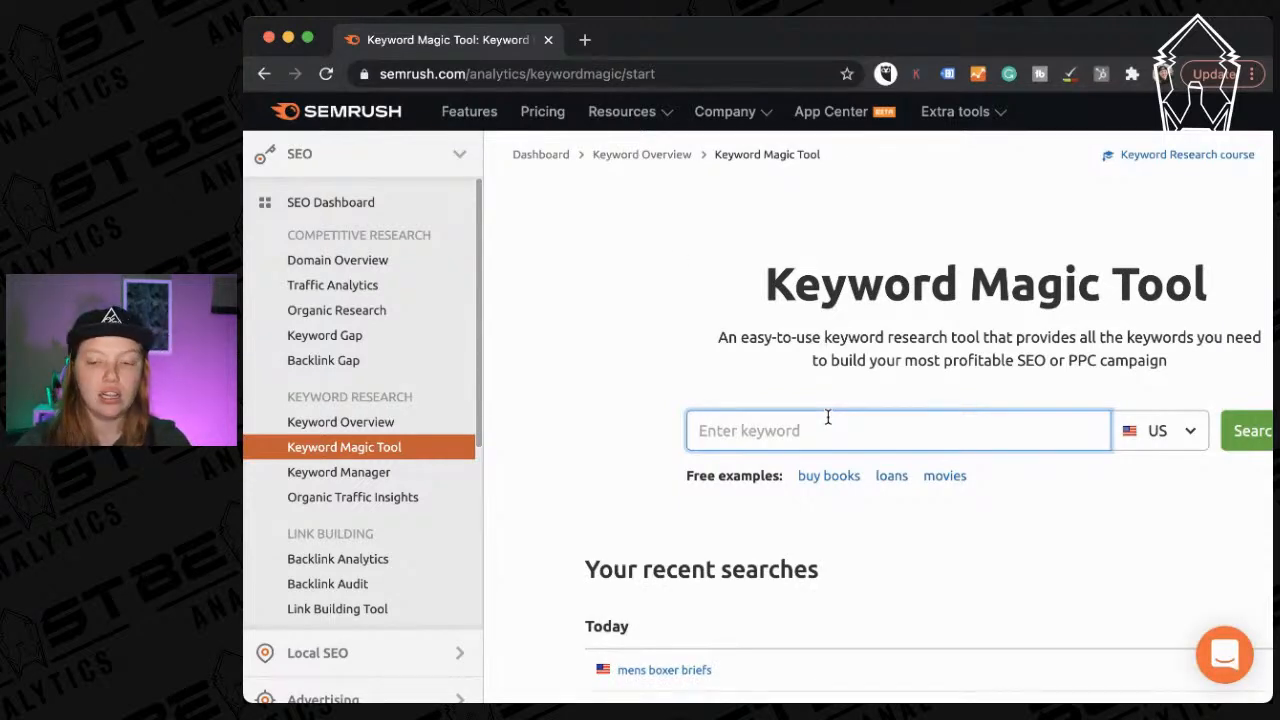
Search 'hvac service' in the US database and browse the 10,391 keyword results.
{"action": "type", "text": "ha"}
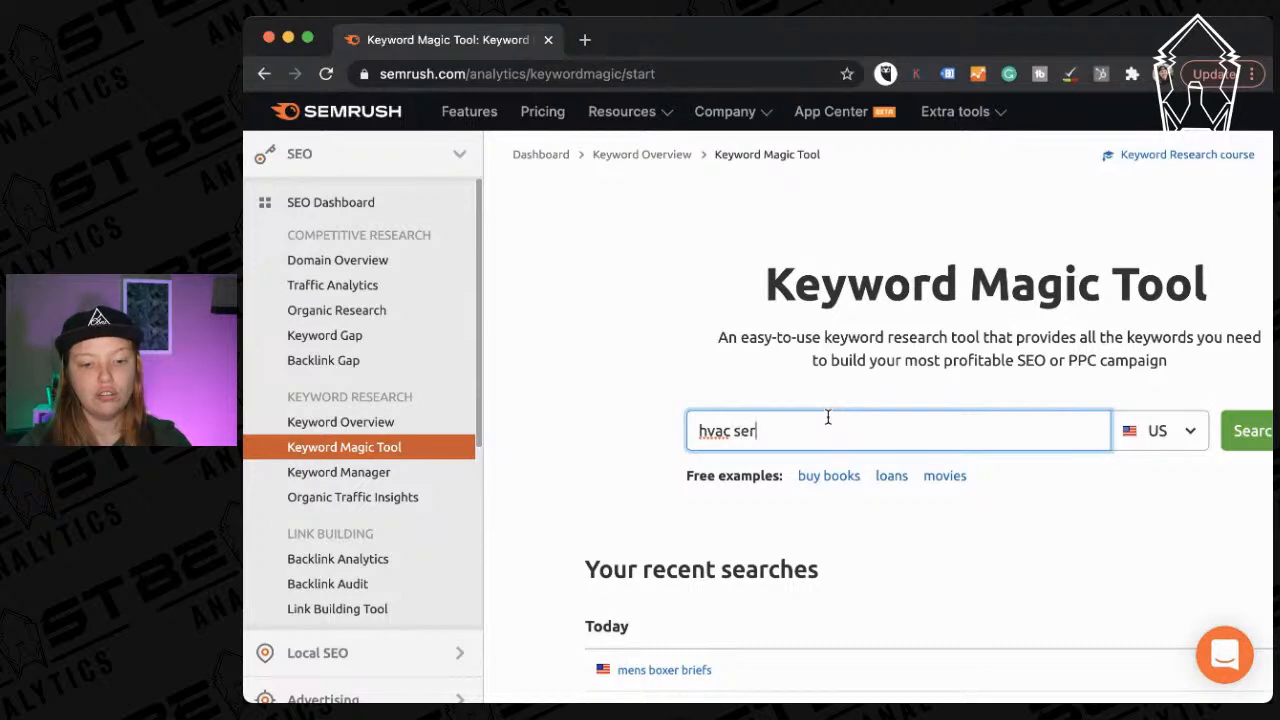
{"action": "type", "text": "e"}
{"action": "key", "text": "Return"}
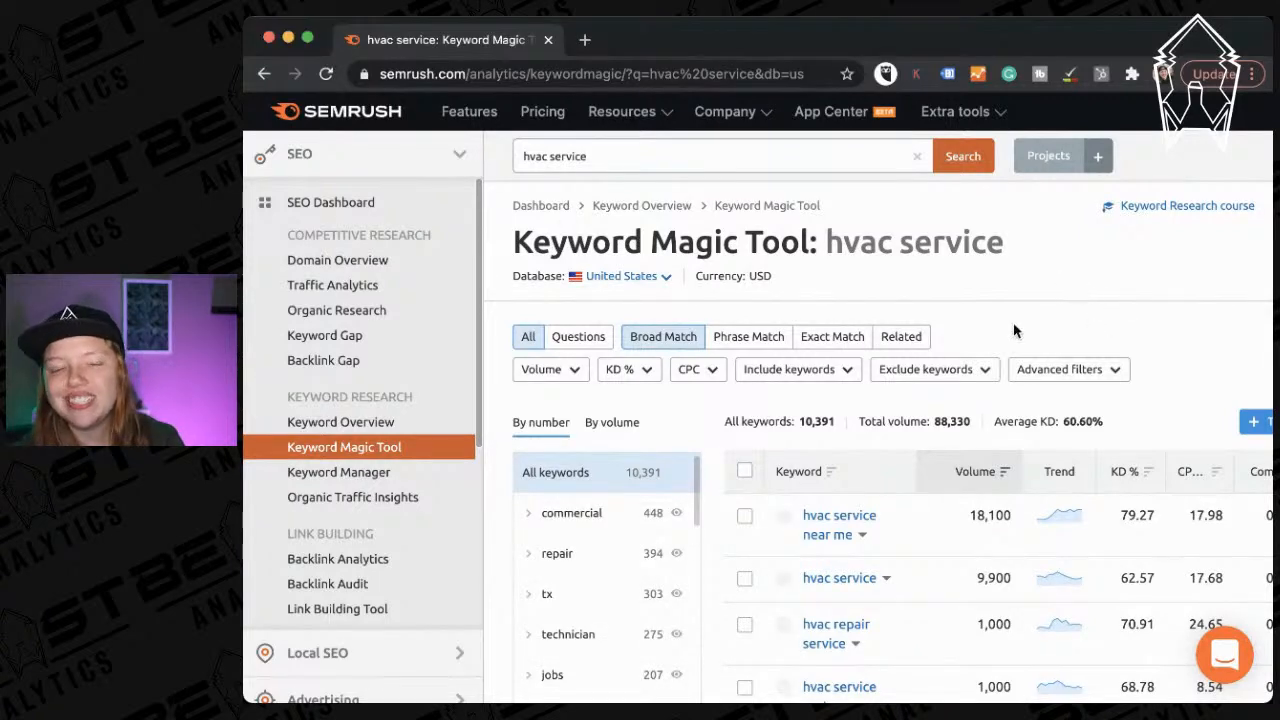
{"action": "scroll", "coordinate": [900, 400], "scroll_direction": "down", "scroll_amount": 2}
{"action": "scroll", "coordinate": [802, 443], "scroll_direction": "right", "scroll_amount": 1}
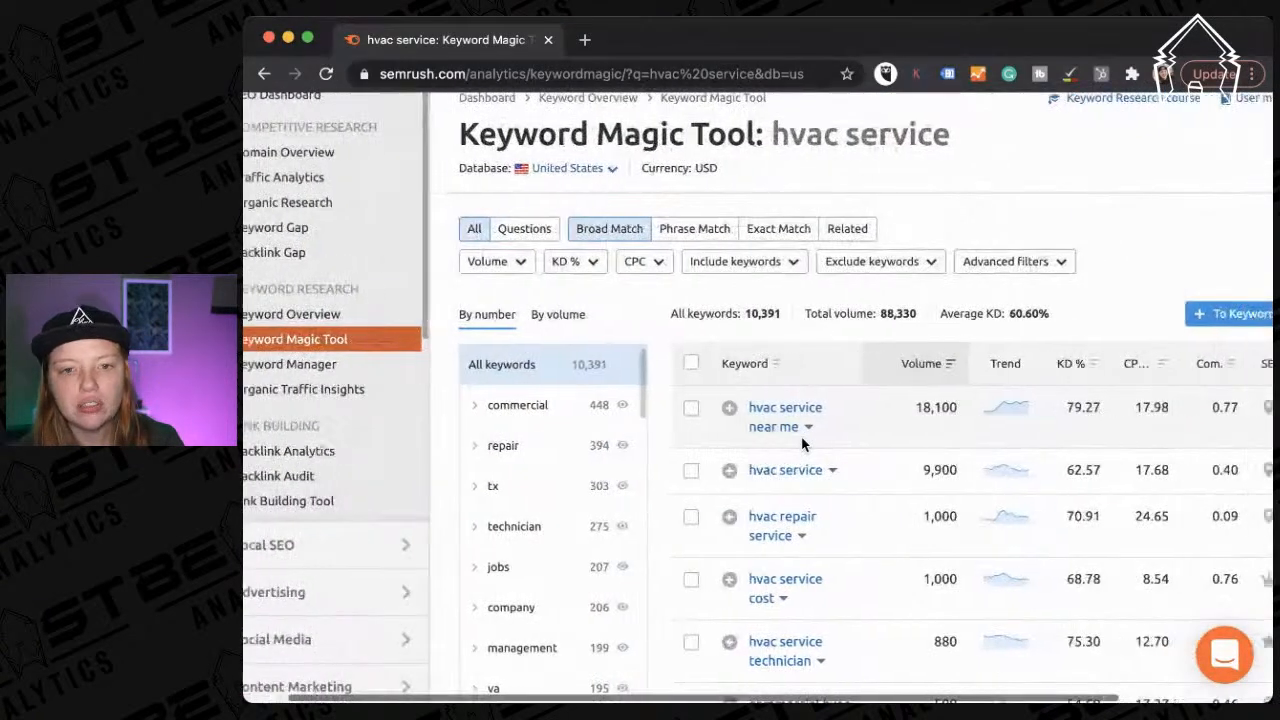
{"action": "scroll", "coordinate": [802, 443], "scroll_direction": "right", "scroll_amount": 4}
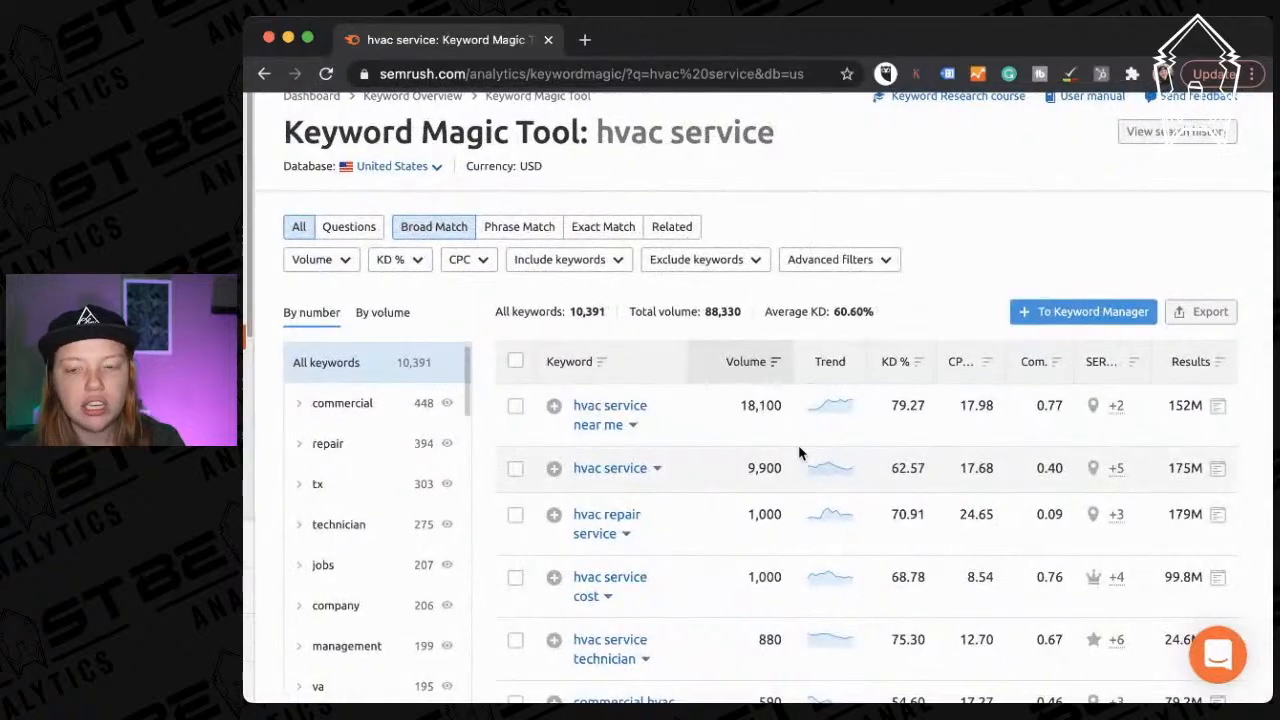
{"action": "scroll", "coordinate": [947, 440], "scroll_direction": "down", "scroll_amount": 20}
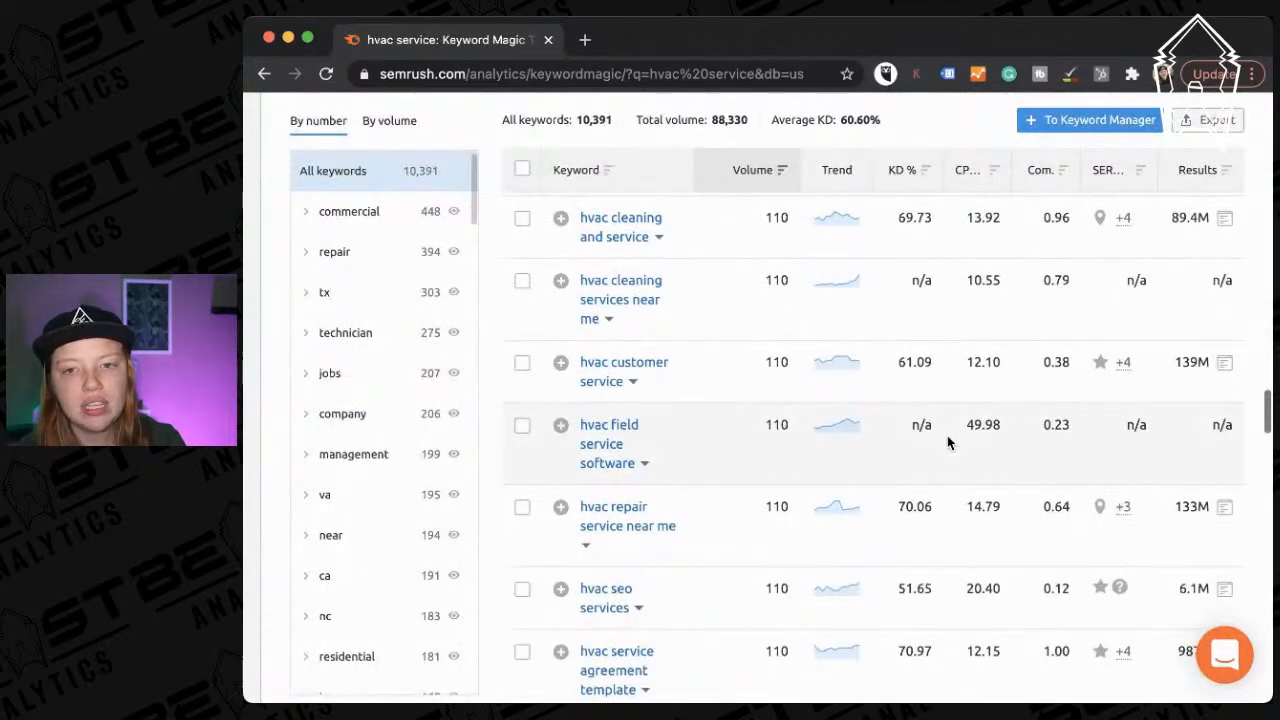
{"action": "scroll", "coordinate": [947, 435], "scroll_direction": "up", "scroll_amount": 5}
Export all hvac service keywords as an XLSX file.
{"action": "left_click", "coordinate": [1197, 119]}
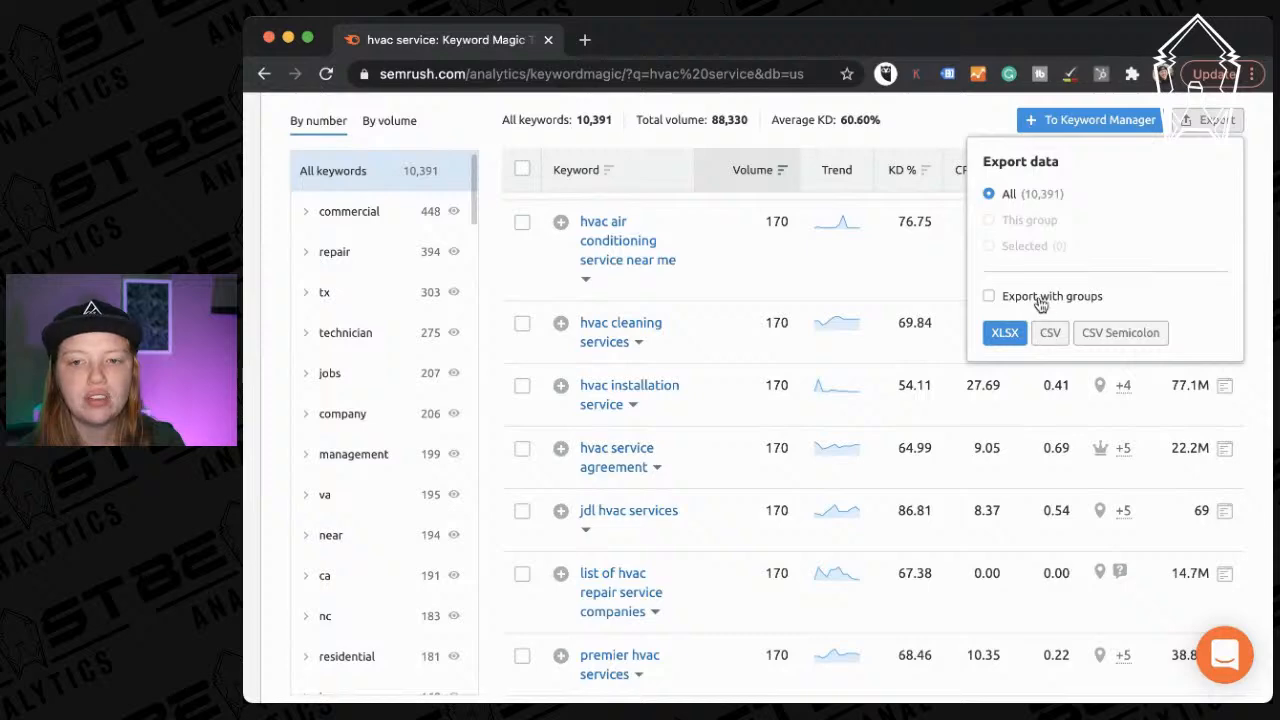
{"action": "scroll", "coordinate": [994, 300], "scroll_direction": "down", "scroll_amount": 3}
{"action": "scroll", "coordinate": [994, 300], "scroll_direction": "up", "scroll_amount": 6}
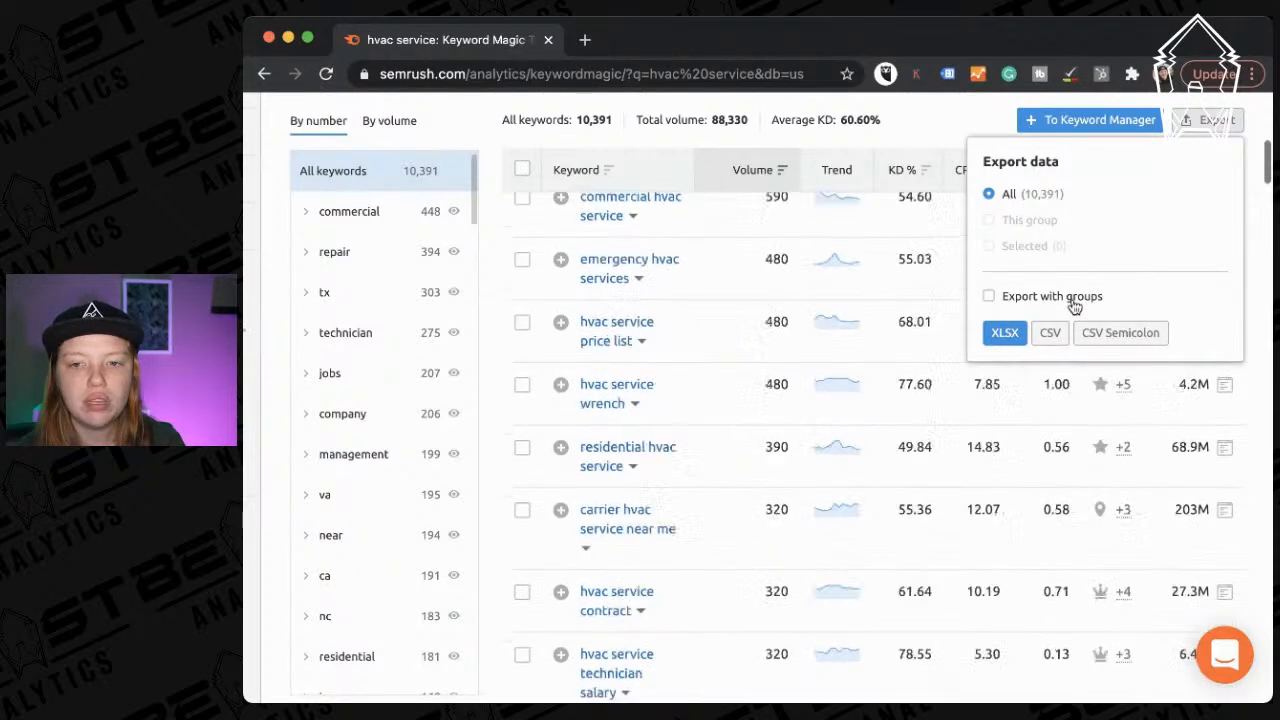
{"action": "left_click", "coordinate": [1005, 332]}
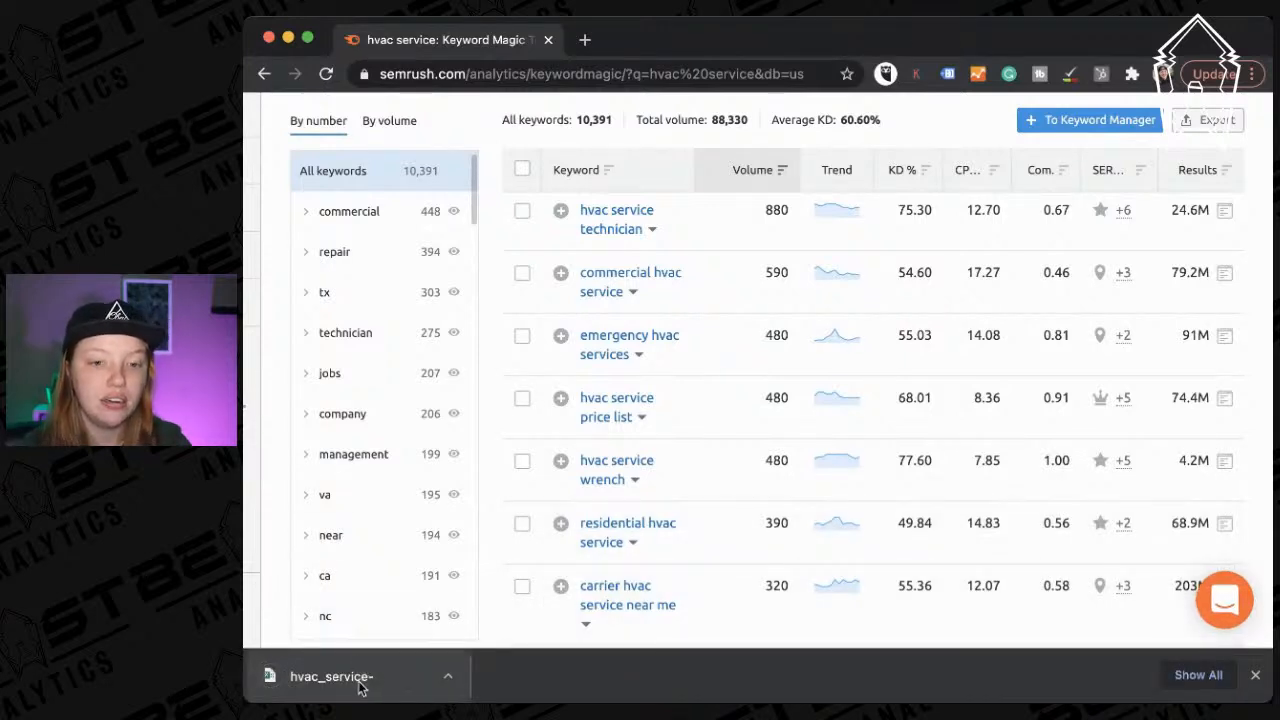
Open the downloaded hvac_service-phrase_fullsearch-us spreadsheet and close the browser window.
{"action": "left_click", "coordinate": [357, 678]}
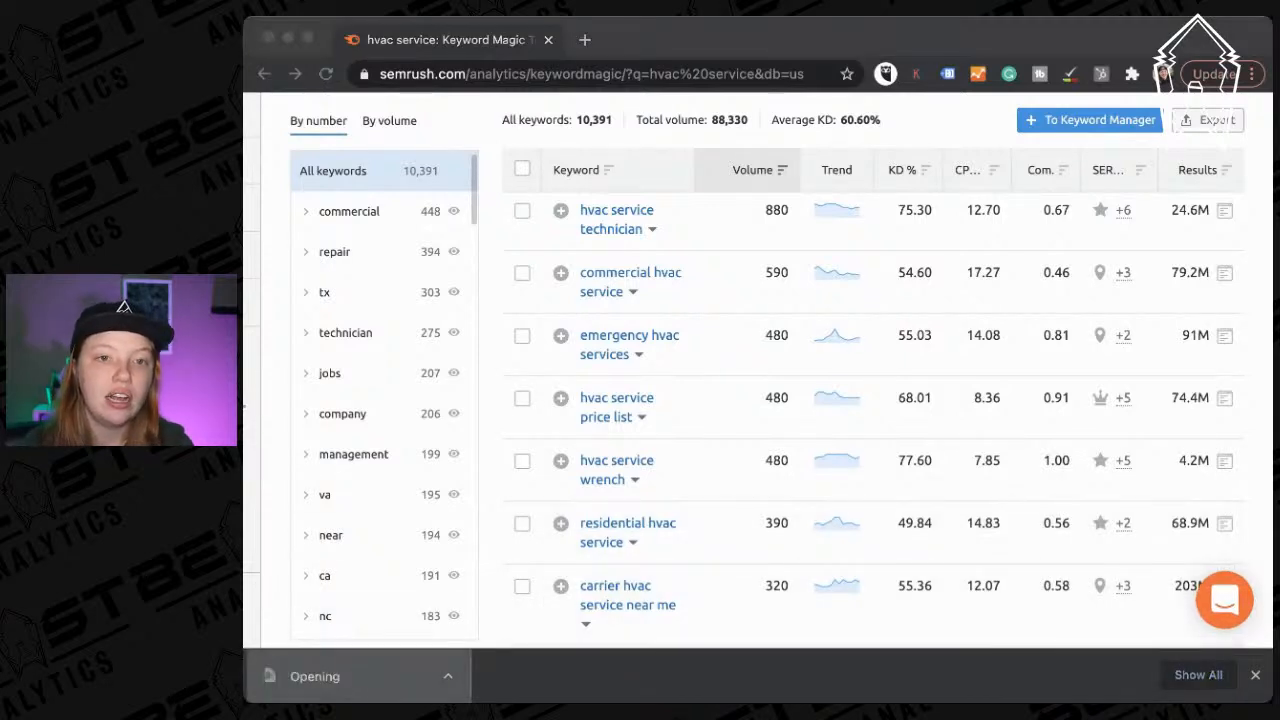
{"action": "left_click", "coordinate": [289, 38]}
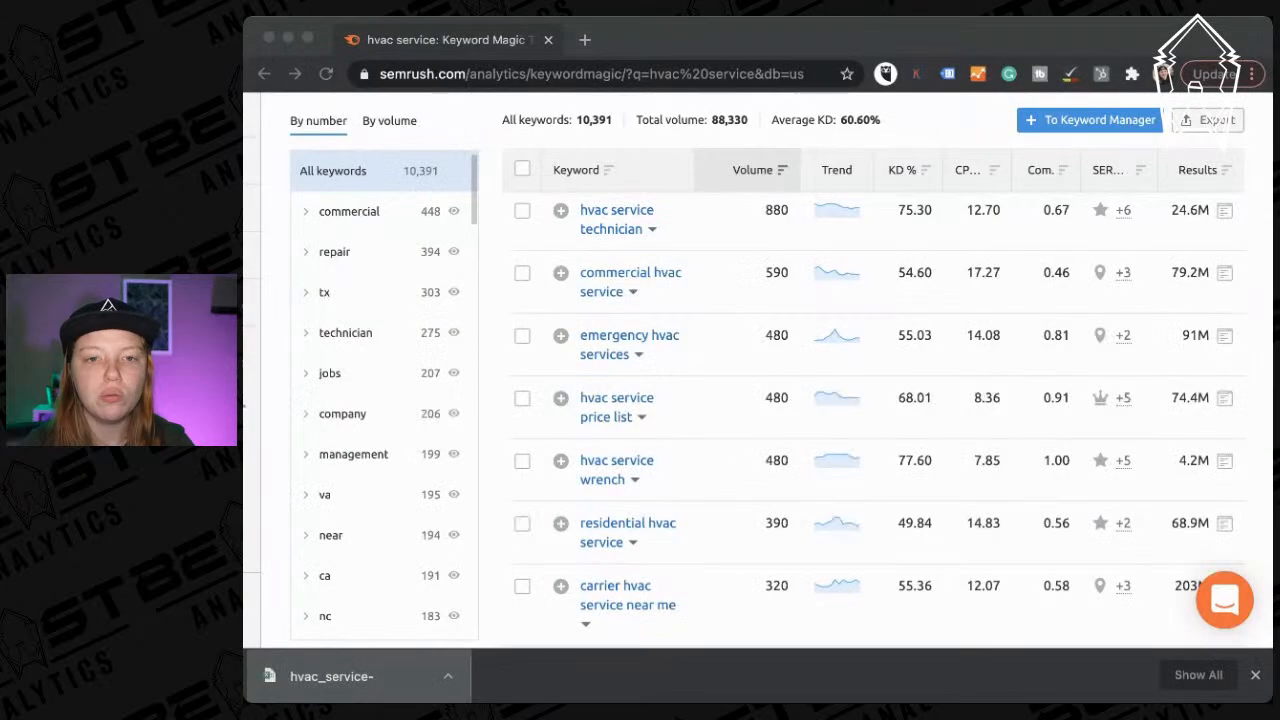
{"action": "left_click", "coordinate": [266, 40]}
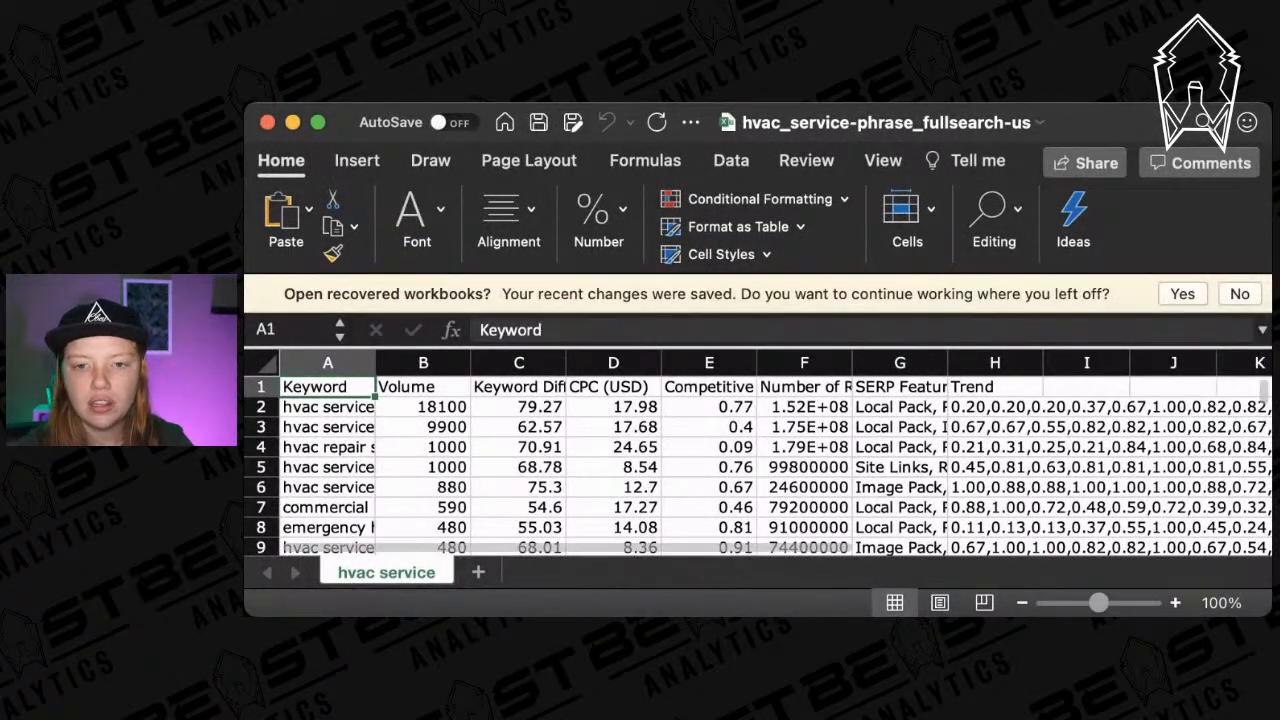
Enlarge the Excel window downward so rows 1 to 37 are visible.
{"action": "left_click_drag", "start_coordinate": [758, 616], "coordinate": [758, 715]}
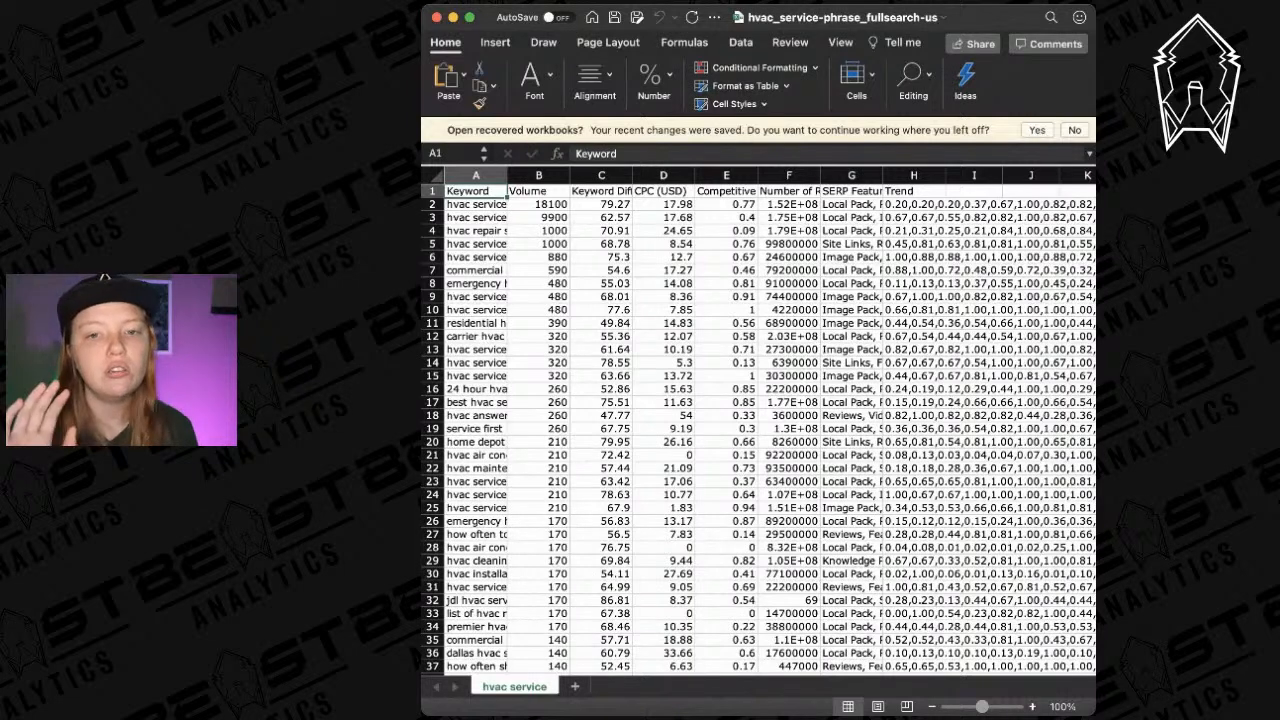
Delete the CPC and Number of Results columns and clear the Trend column.
{"action": "left_click", "coordinate": [665, 176]}
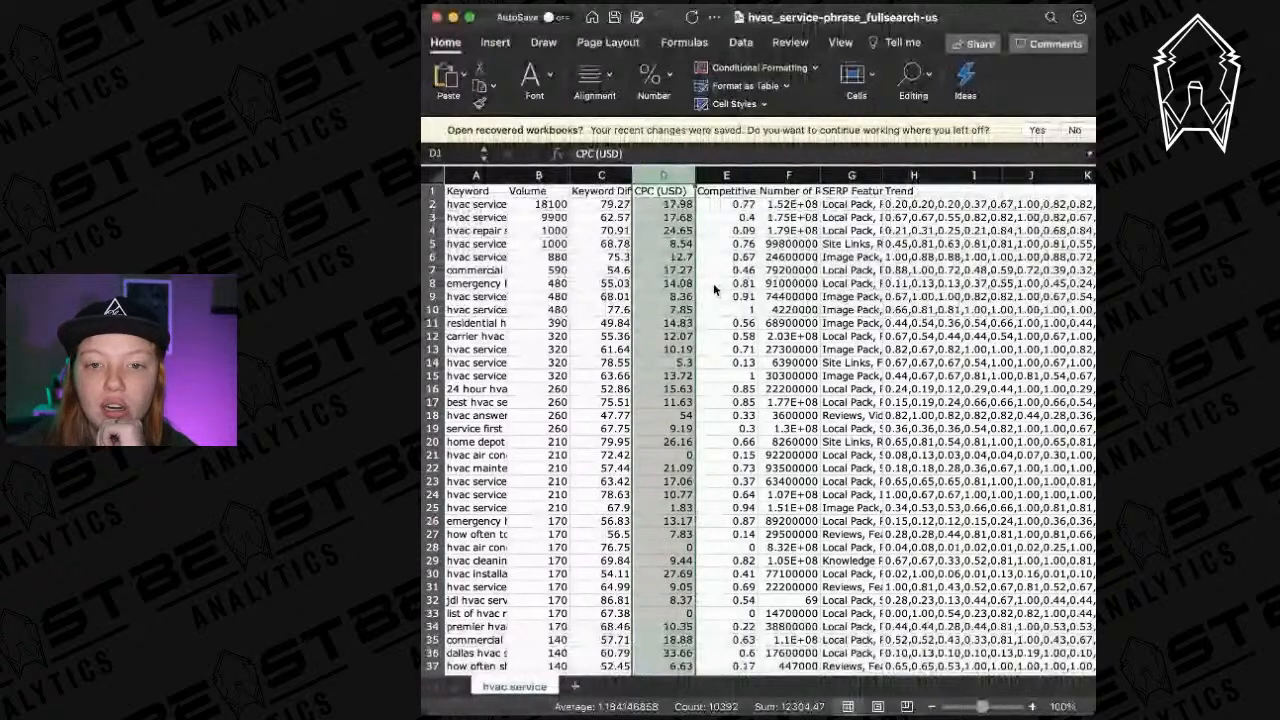
{"action": "key", "text": "super+minus"}
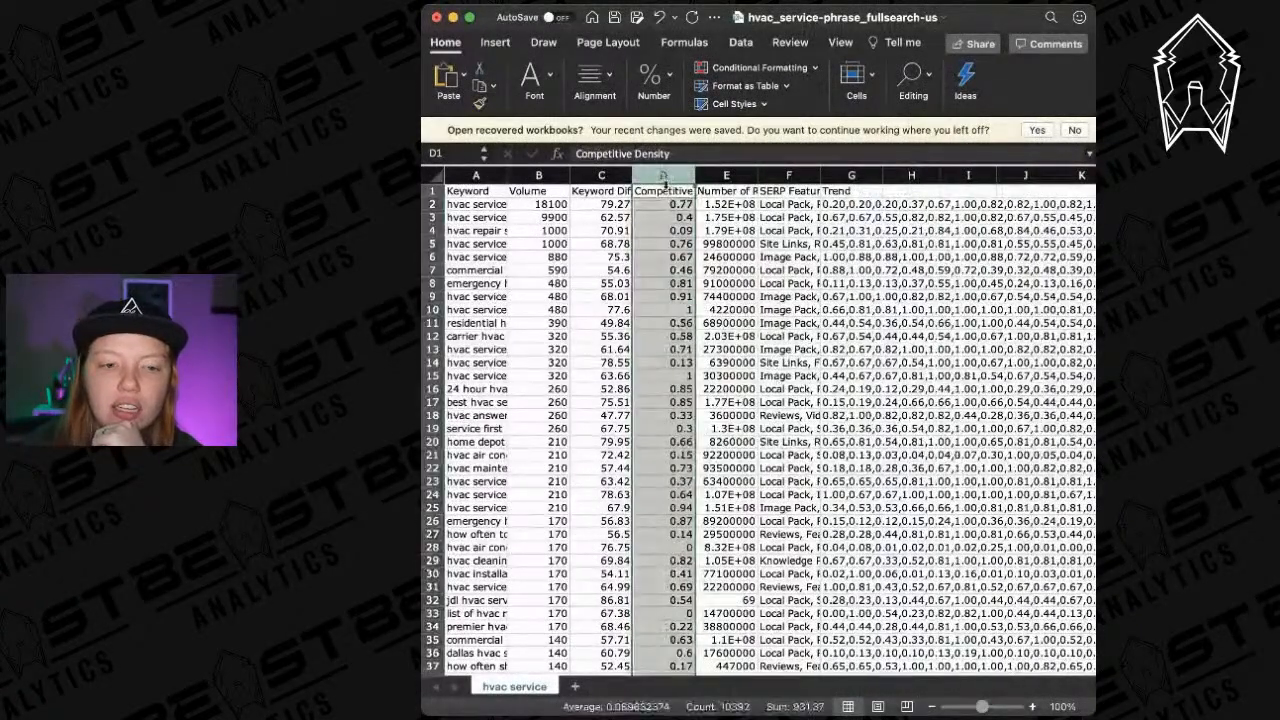
{"action": "left_click", "coordinate": [665, 190]}
{"action": "left_click", "coordinate": [606, 191]}
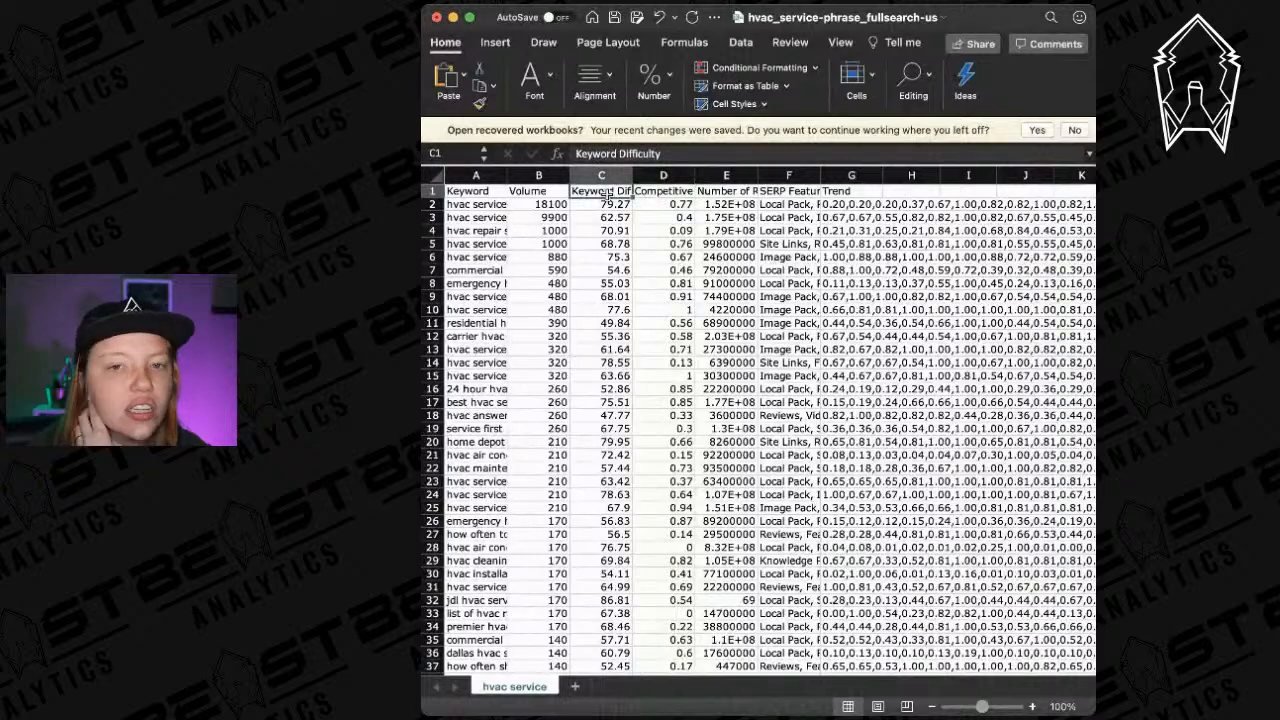
{"action": "scroll", "coordinate": [740, 277], "scroll_direction": "right", "scroll_amount": 2}
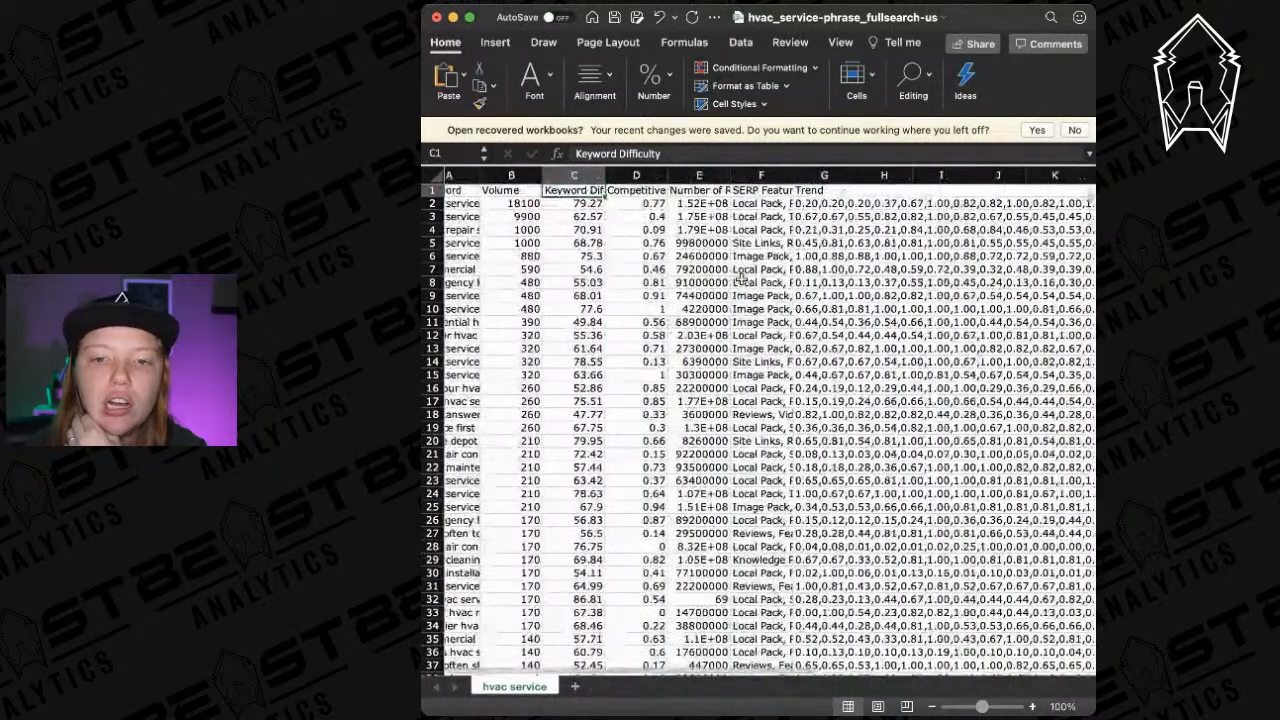
{"action": "left_click", "coordinate": [697, 178]}
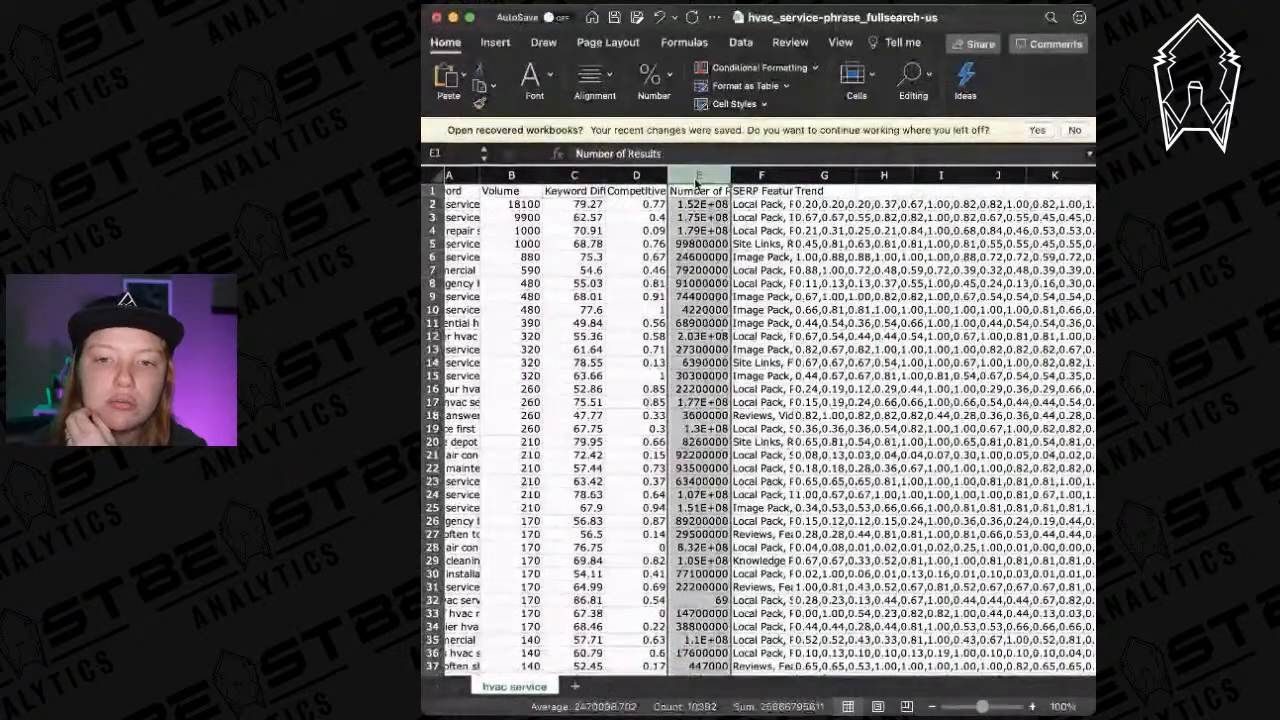
{"action": "key", "text": "super+minus"}
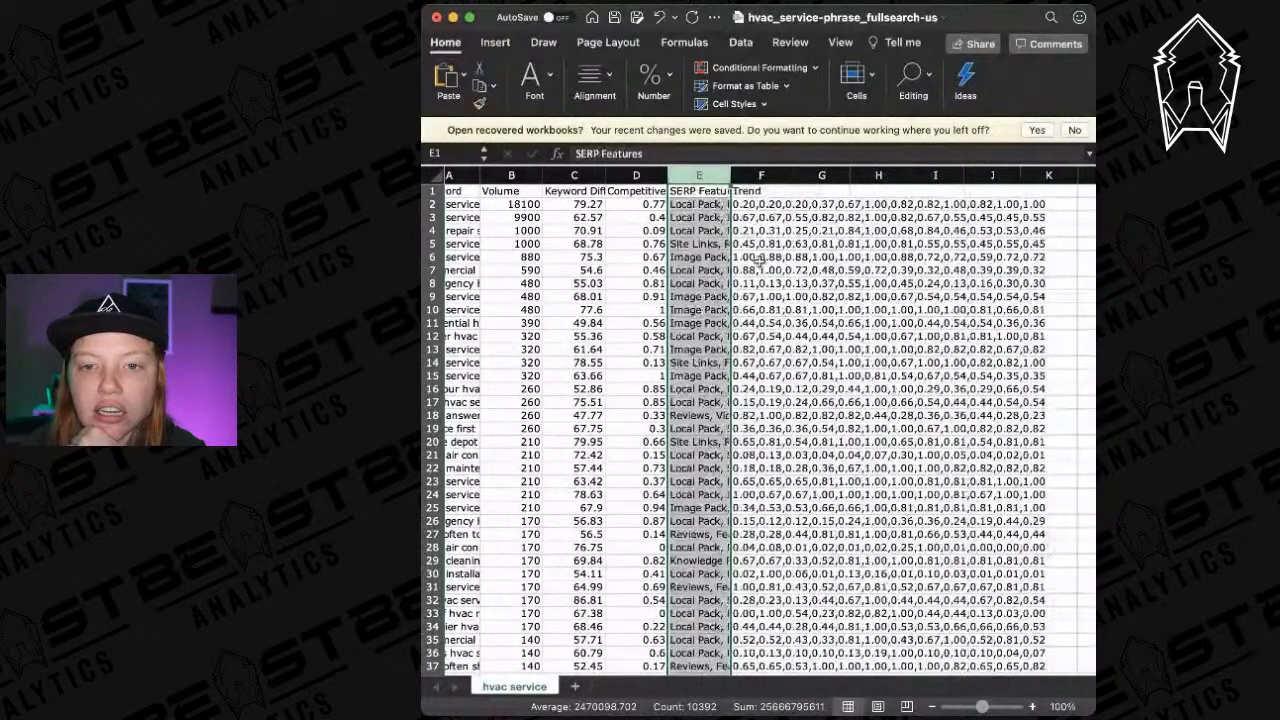
{"action": "left_click", "coordinate": [759, 177]}
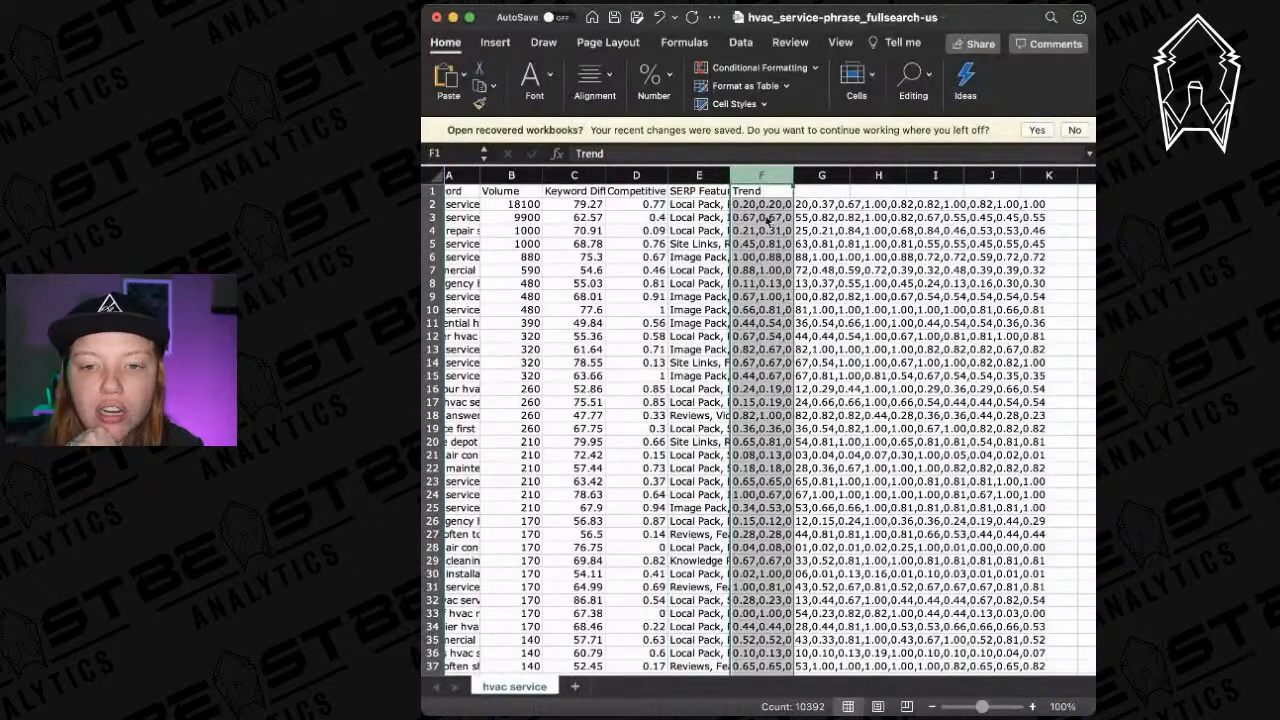
{"action": "key", "text": "Delete"}
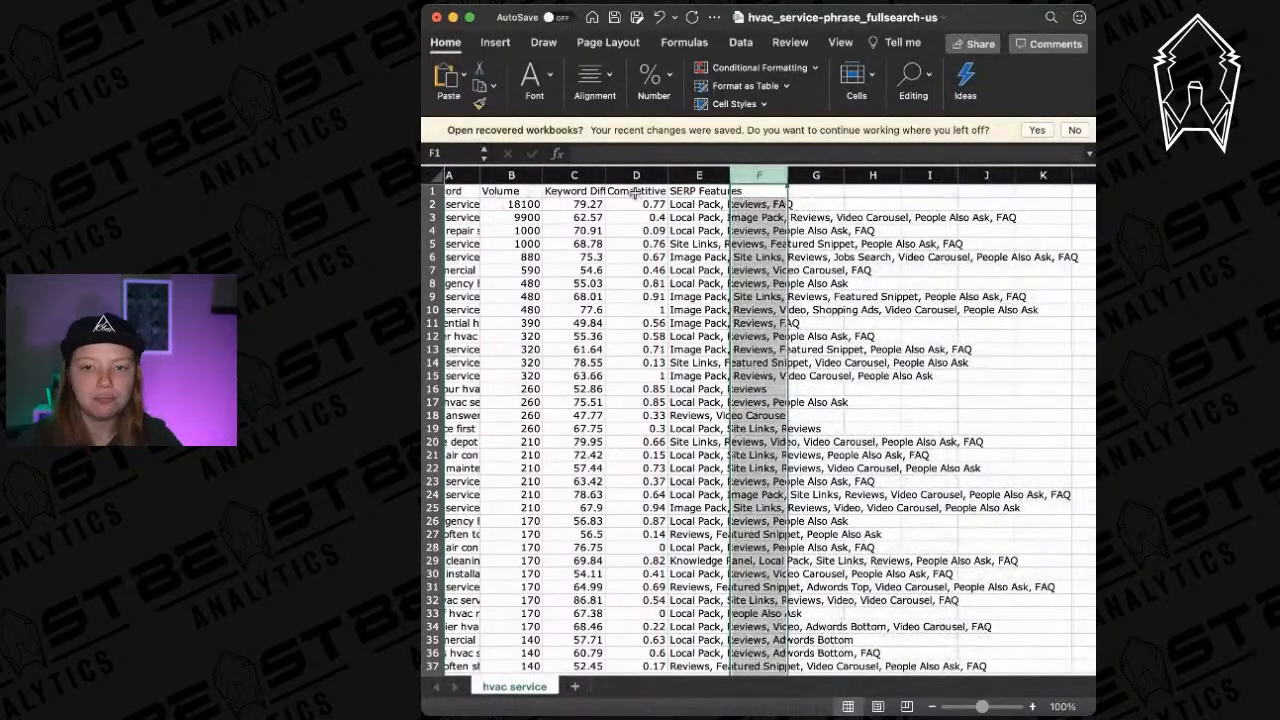
{"action": "scroll", "coordinate": [634, 200], "scroll_direction": "left", "scroll_amount": 2}
{"action": "left_click_drag", "start_coordinate": [478, 176], "coordinate": [745, 178]}
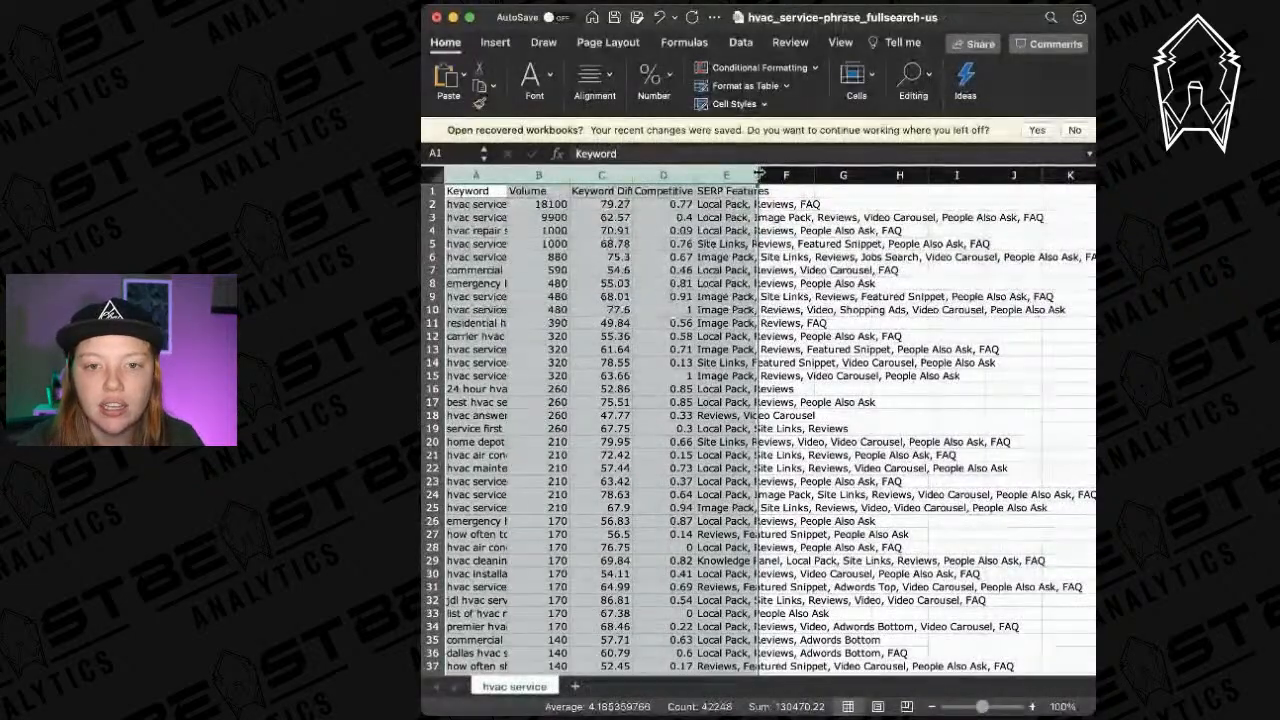
{"action": "double_click", "coordinate": [758, 176]}
{"action": "scroll", "coordinate": [767, 319], "scroll_direction": "right", "scroll_amount": 5}
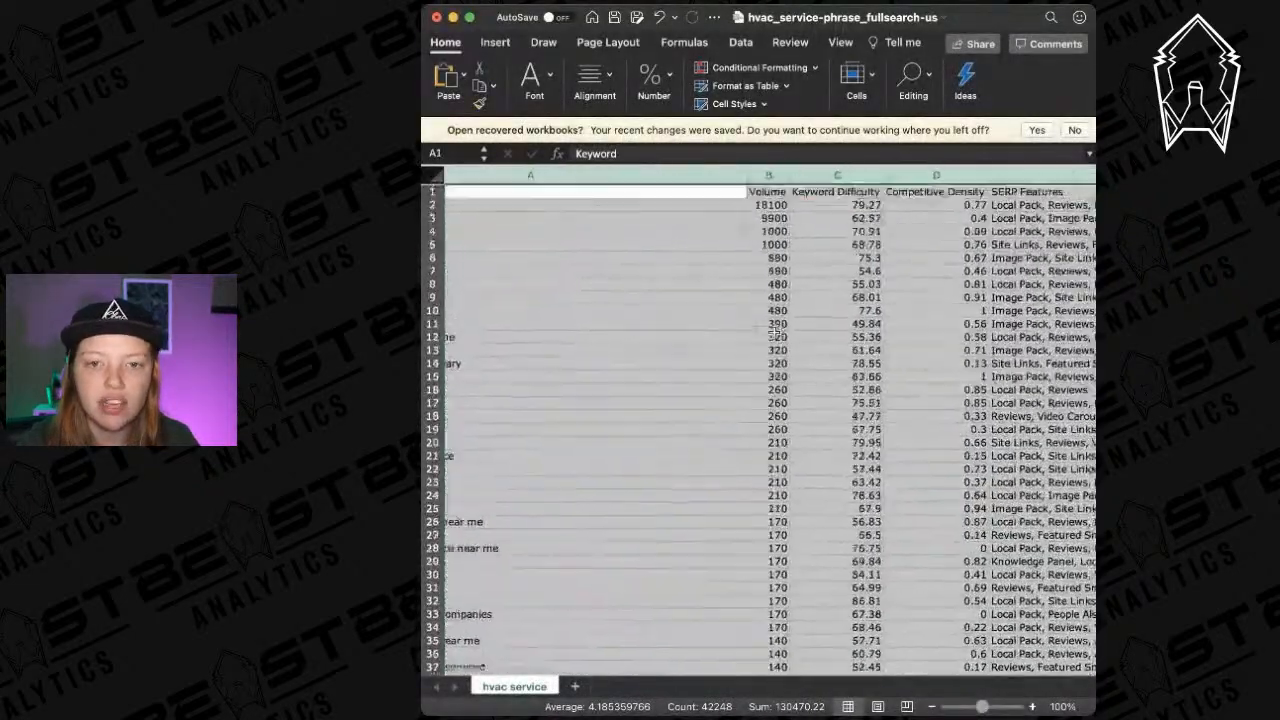
{"action": "left_click", "coordinate": [722, 177]}
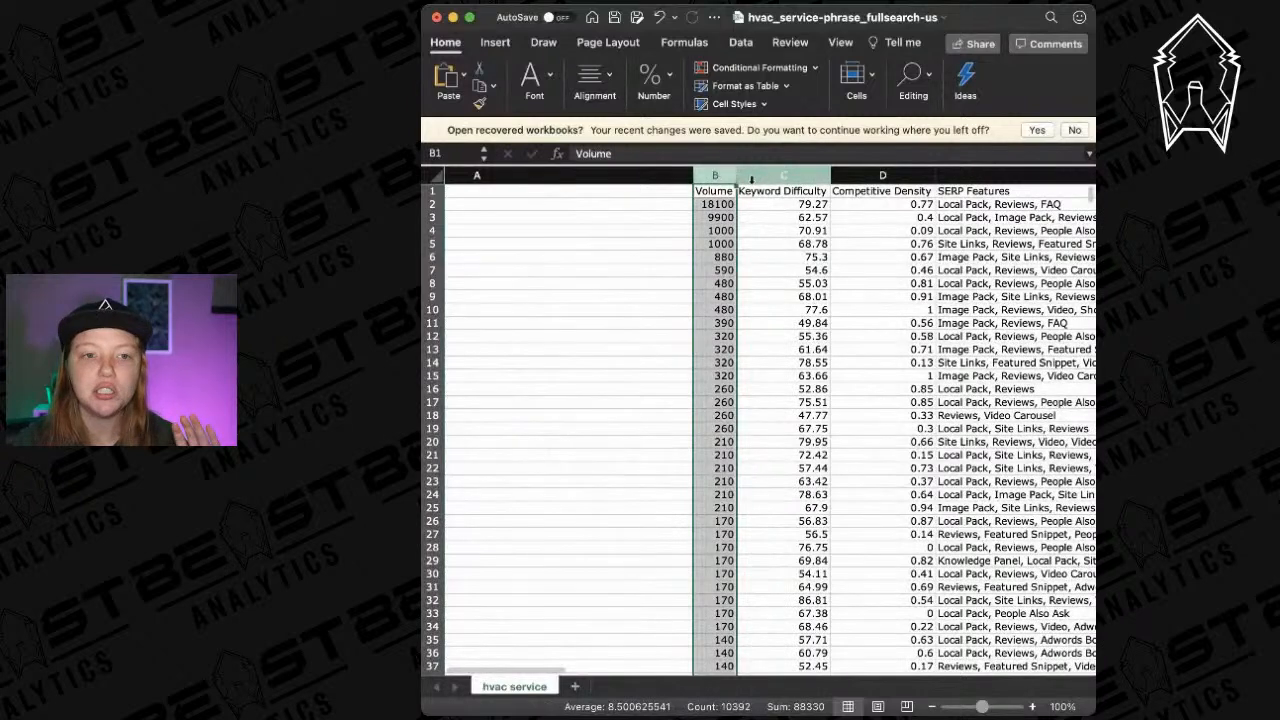
{"action": "left_click", "coordinate": [811, 68]}
{"action": "left_click", "coordinate": [651, 511]}
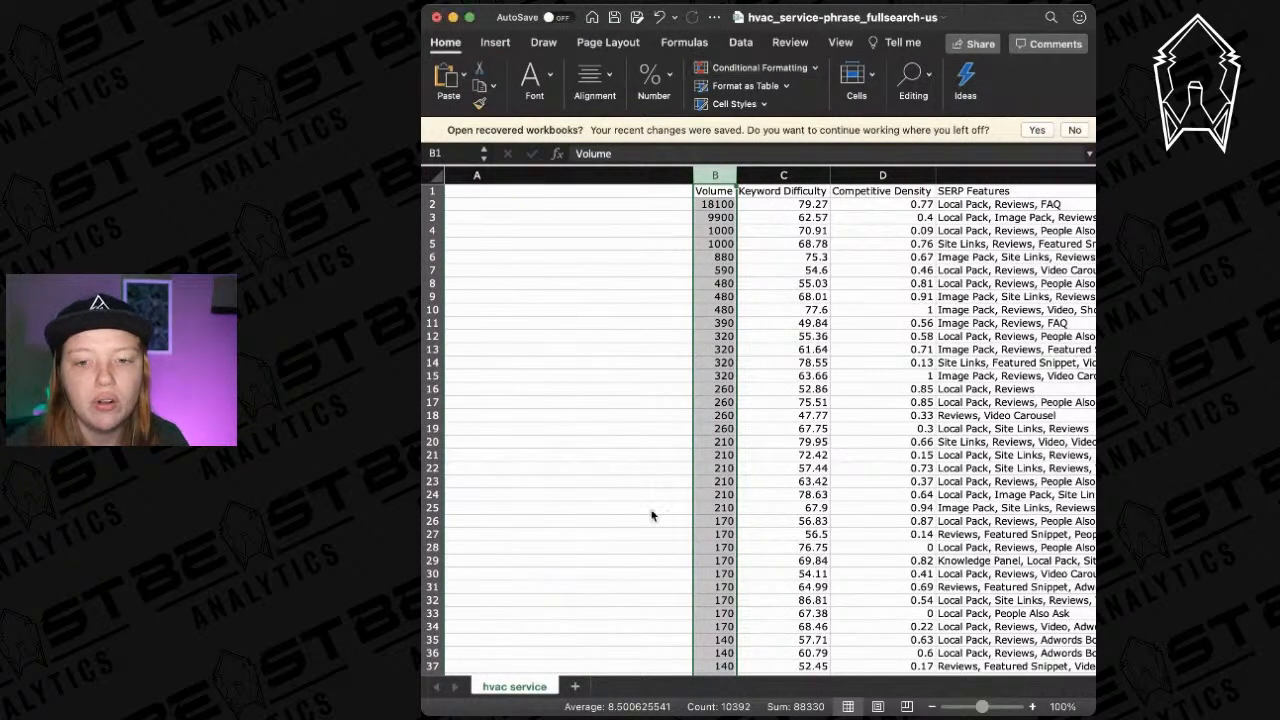
{"action": "left_click", "coordinate": [772, 176]}
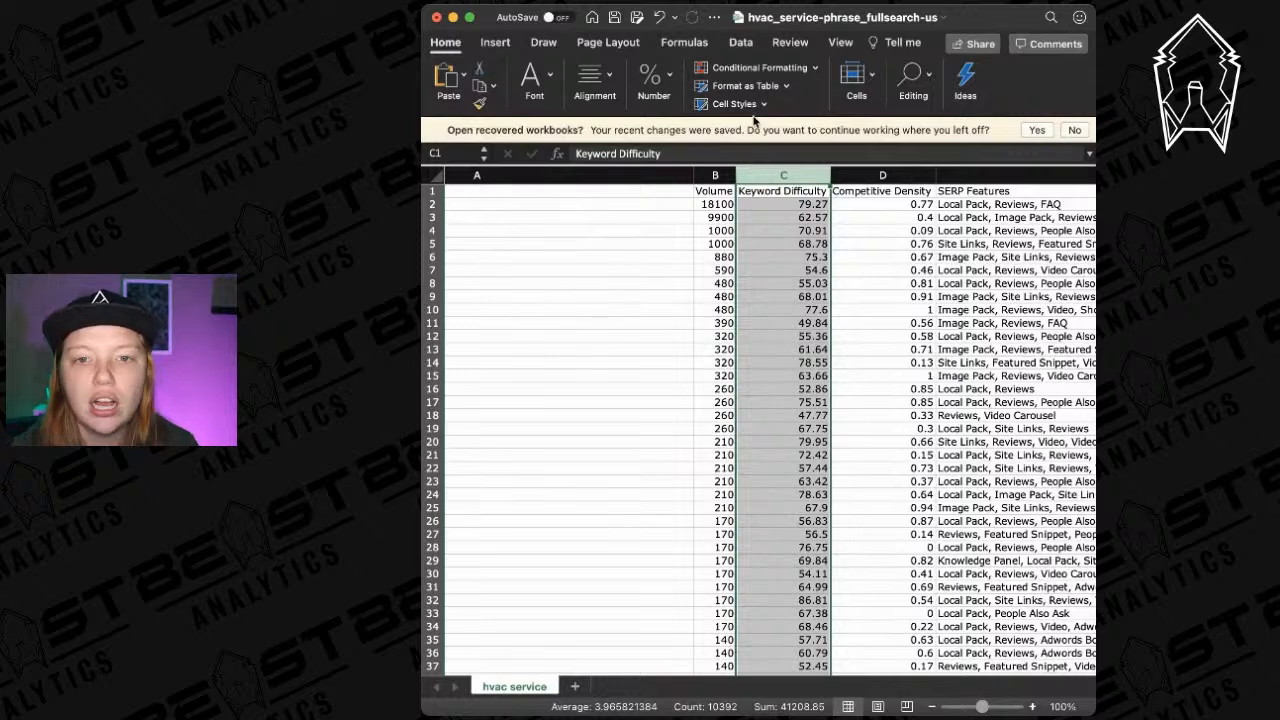
Apply the green color scale to the Keyword Difficulty column, leaving zero-difficulty keywords red.
{"action": "left_click", "coordinate": [803, 70]}
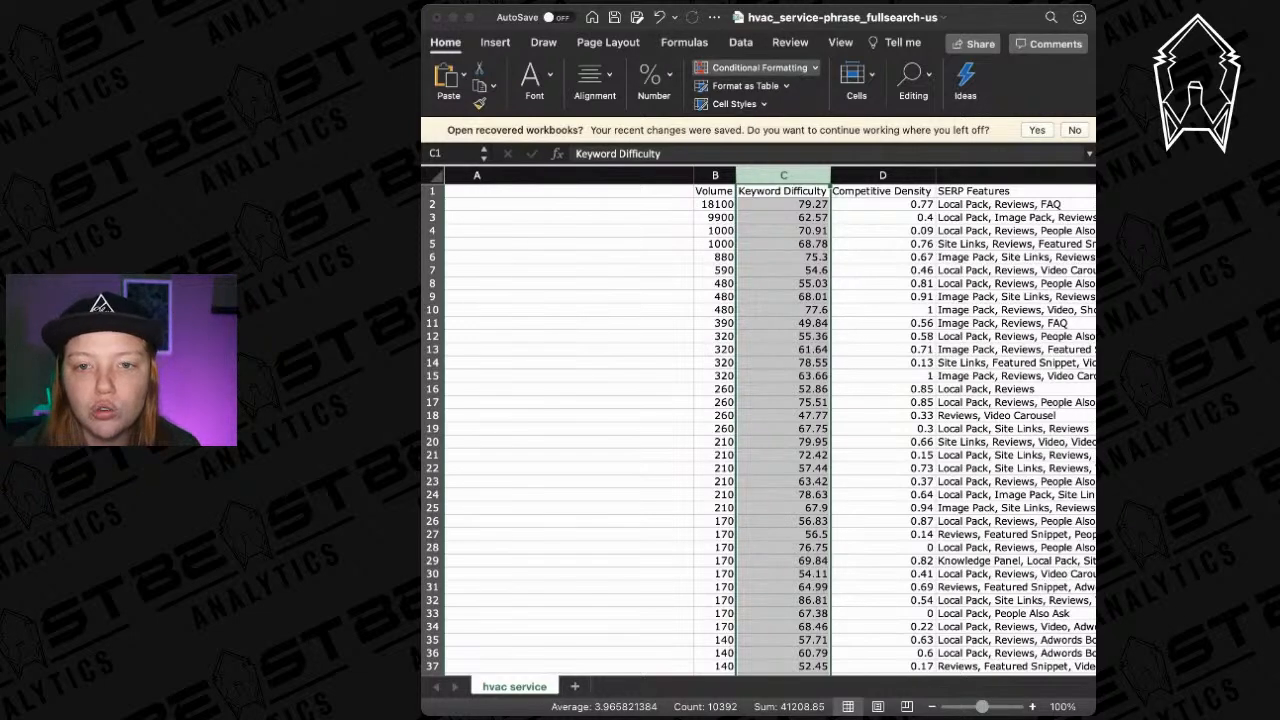
{"action": "left_click", "coordinate": [893, 168]}
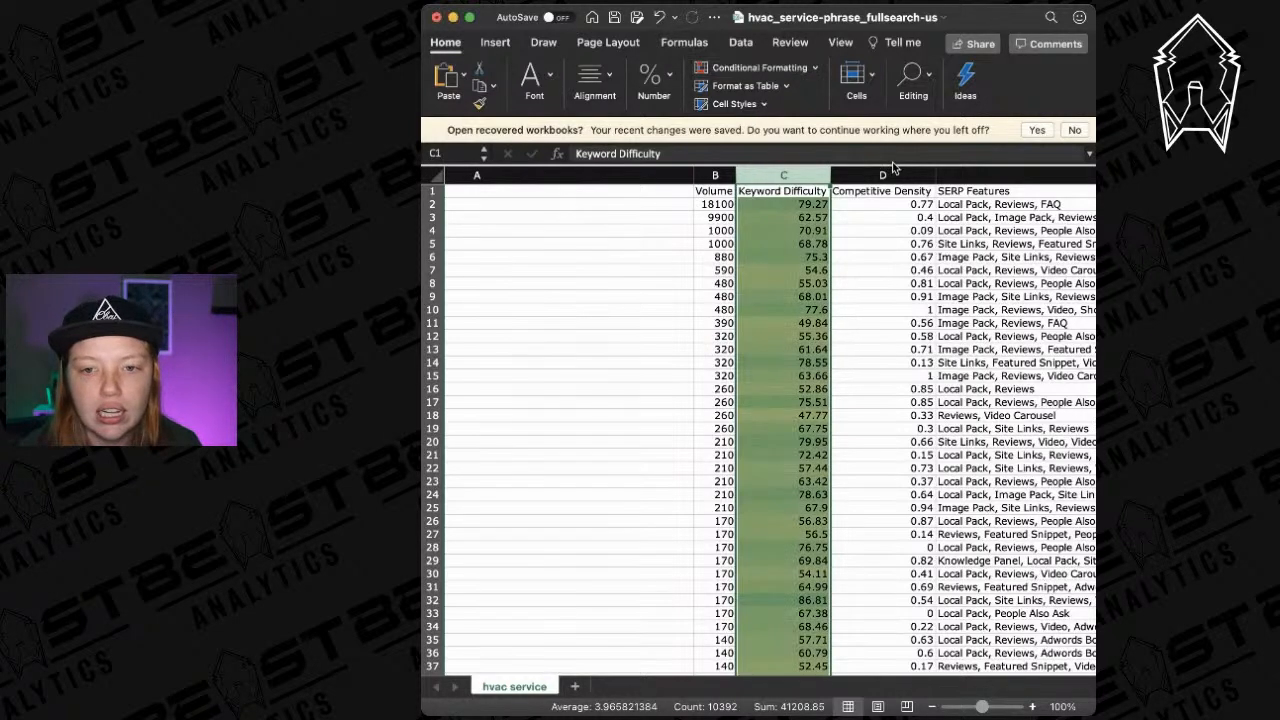
{"action": "scroll", "coordinate": [779, 371], "scroll_direction": "down", "scroll_amount": 15}
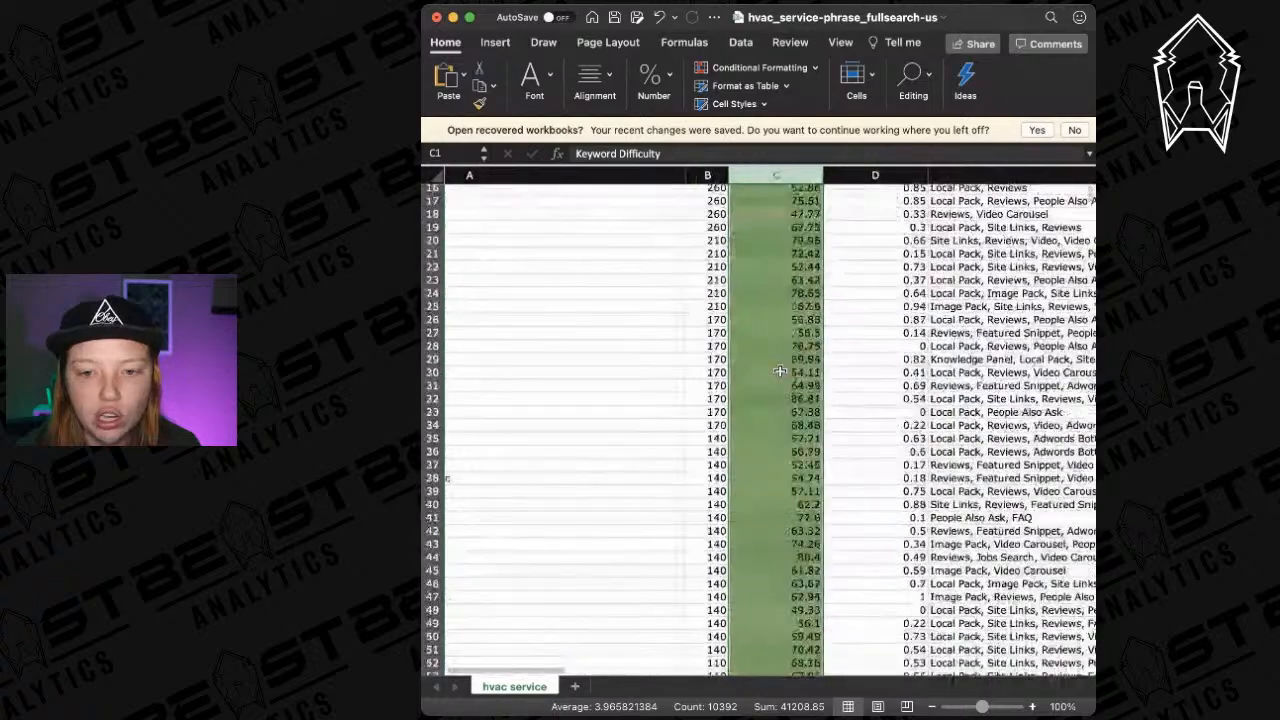
{"action": "scroll", "coordinate": [779, 371], "scroll_direction": "up", "scroll_amount": 15}
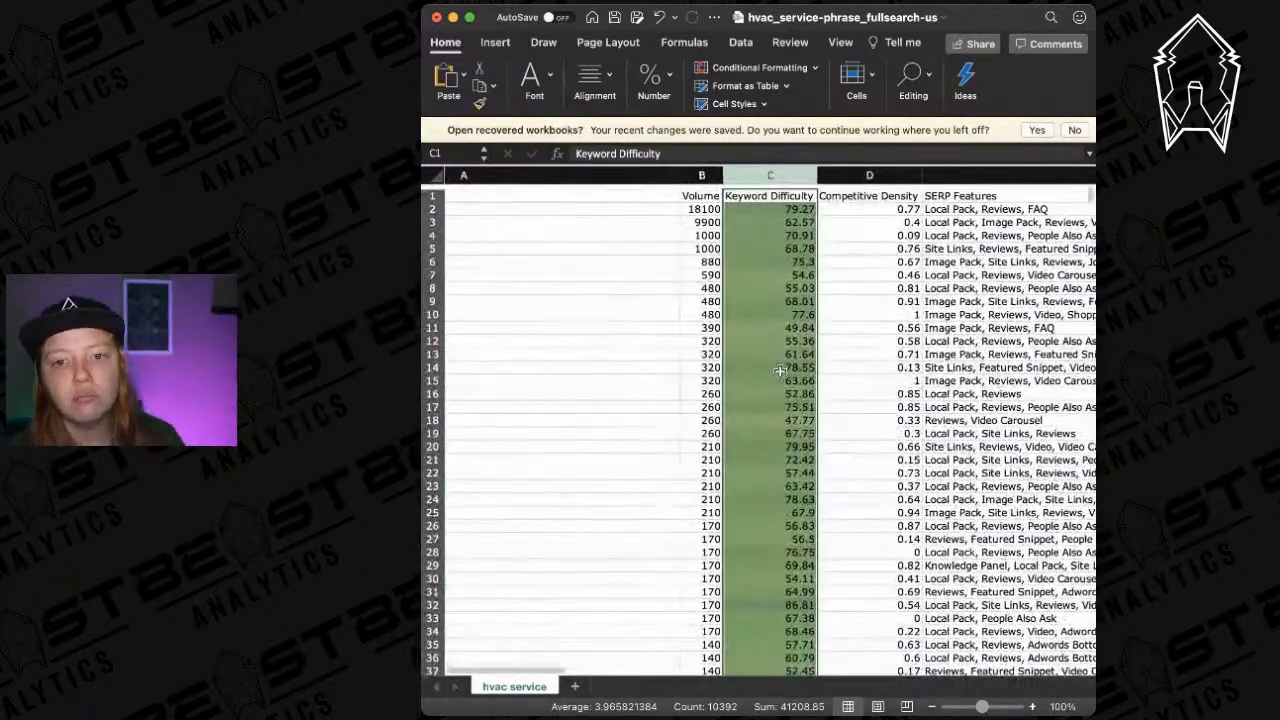
{"action": "scroll", "coordinate": [779, 371], "scroll_direction": "down", "scroll_amount": 20}
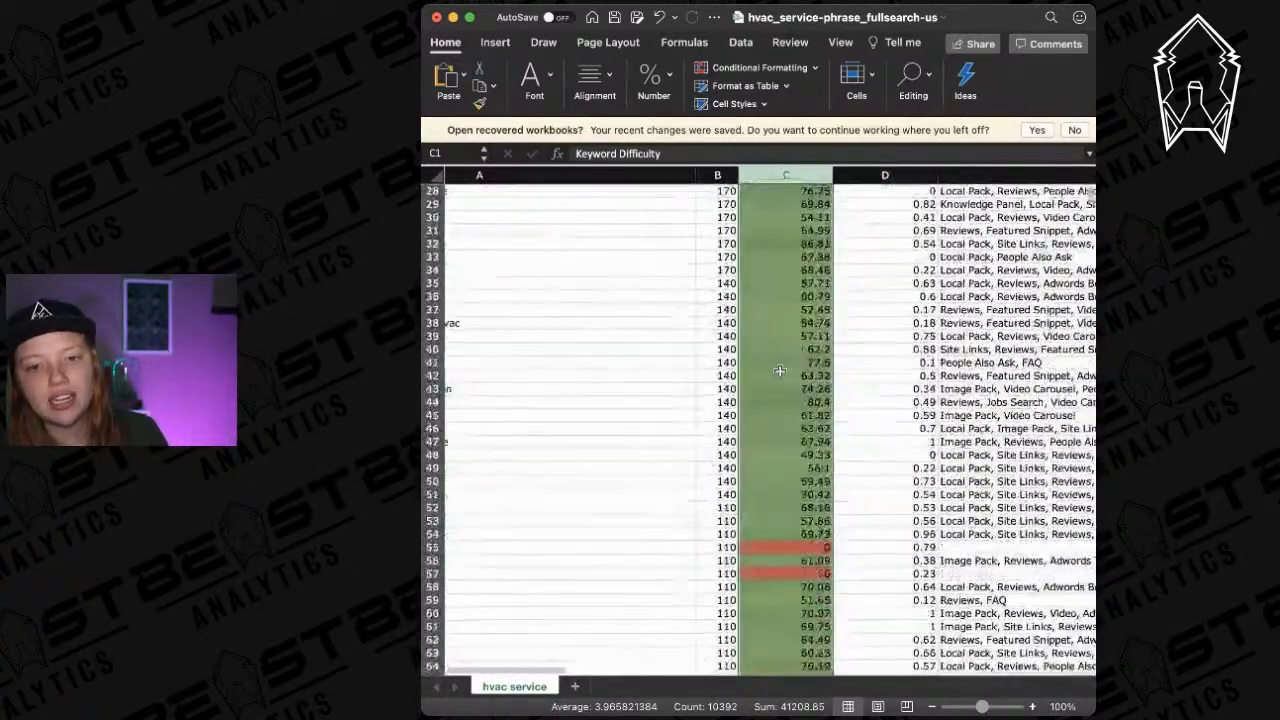
{"action": "scroll", "coordinate": [779, 371], "scroll_direction": "down", "scroll_amount": 20}
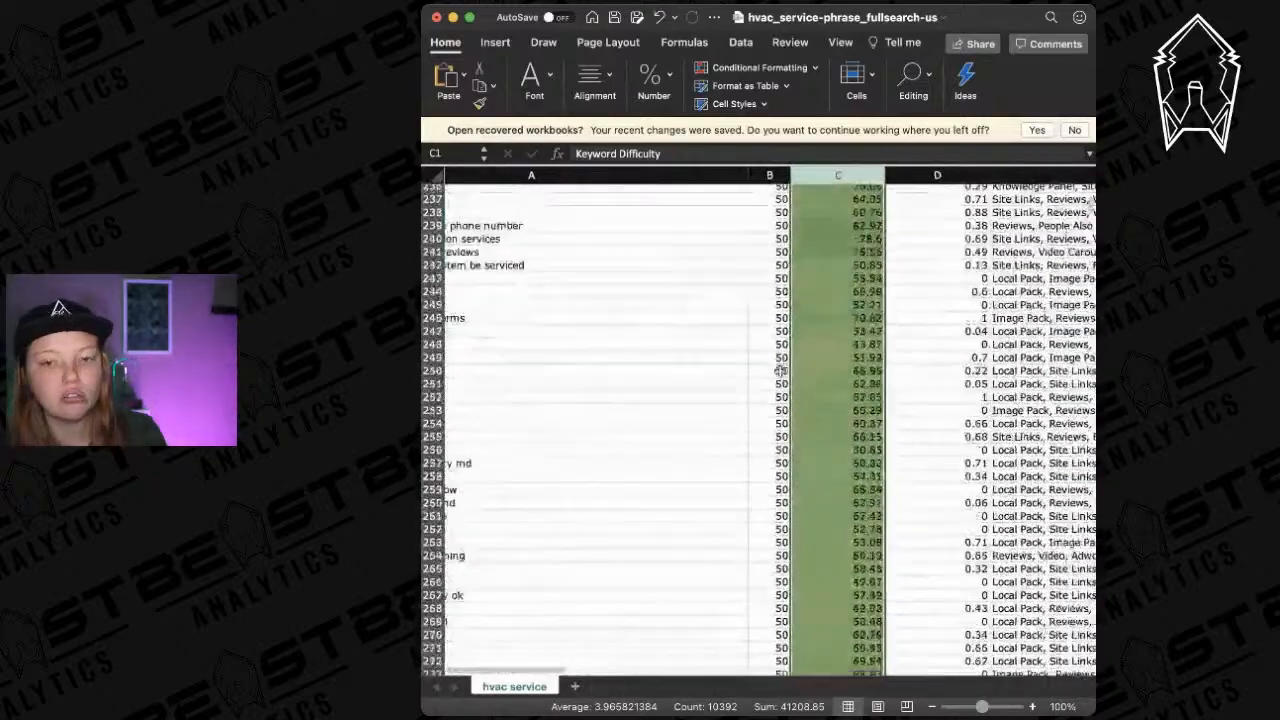
{"action": "scroll", "coordinate": [779, 371], "scroll_direction": "up", "scroll_amount": 20}
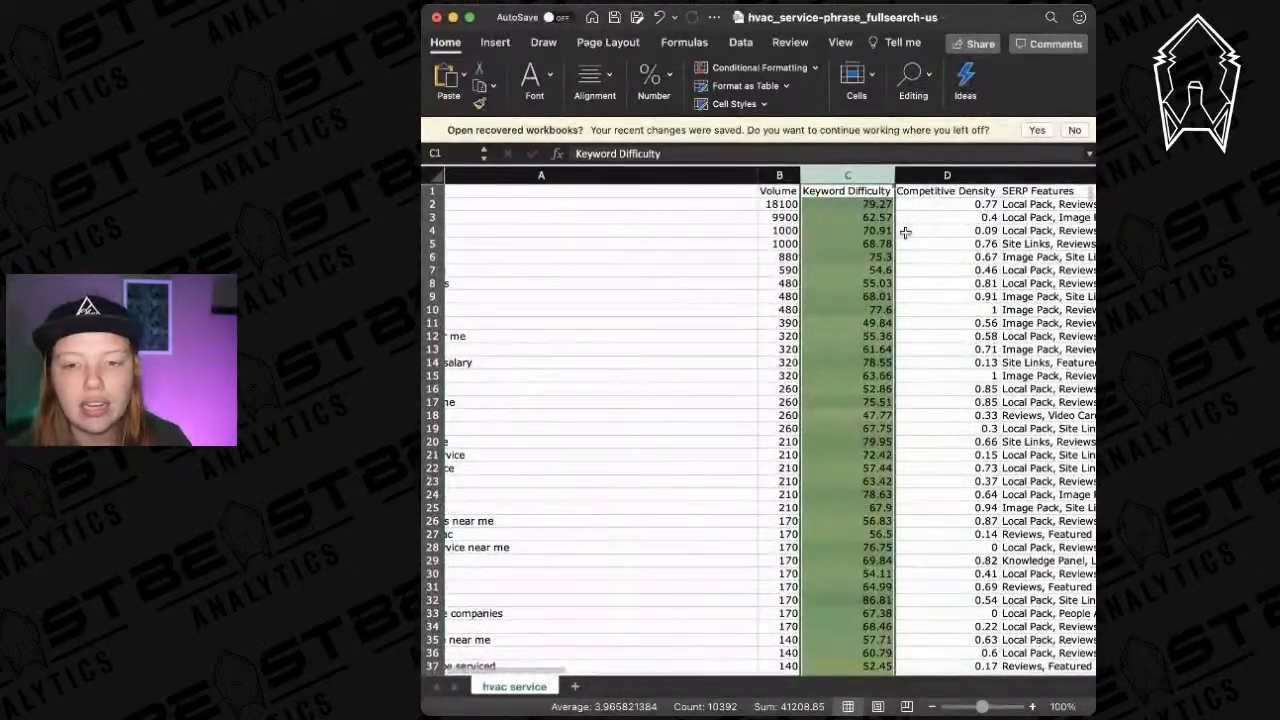
{"action": "scroll", "coordinate": [818, 280], "scroll_direction": "left", "scroll_amount": 5}
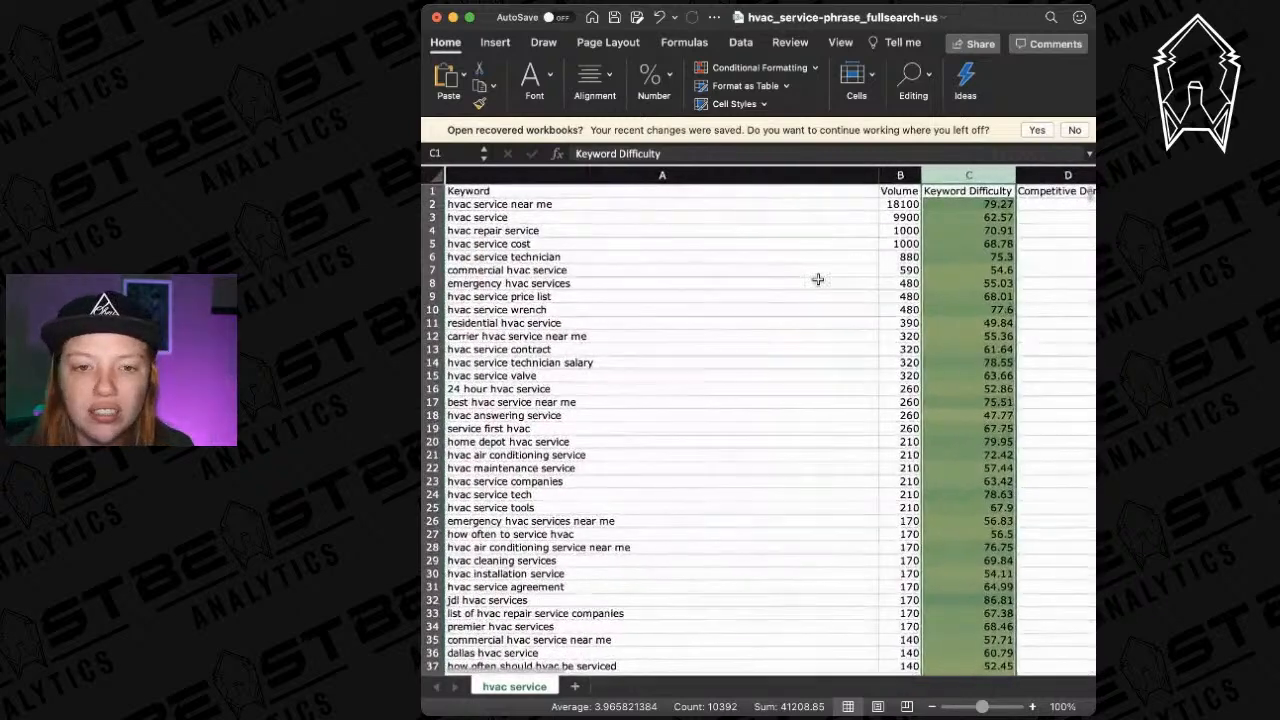
{"action": "left_click", "coordinate": [436, 217]}
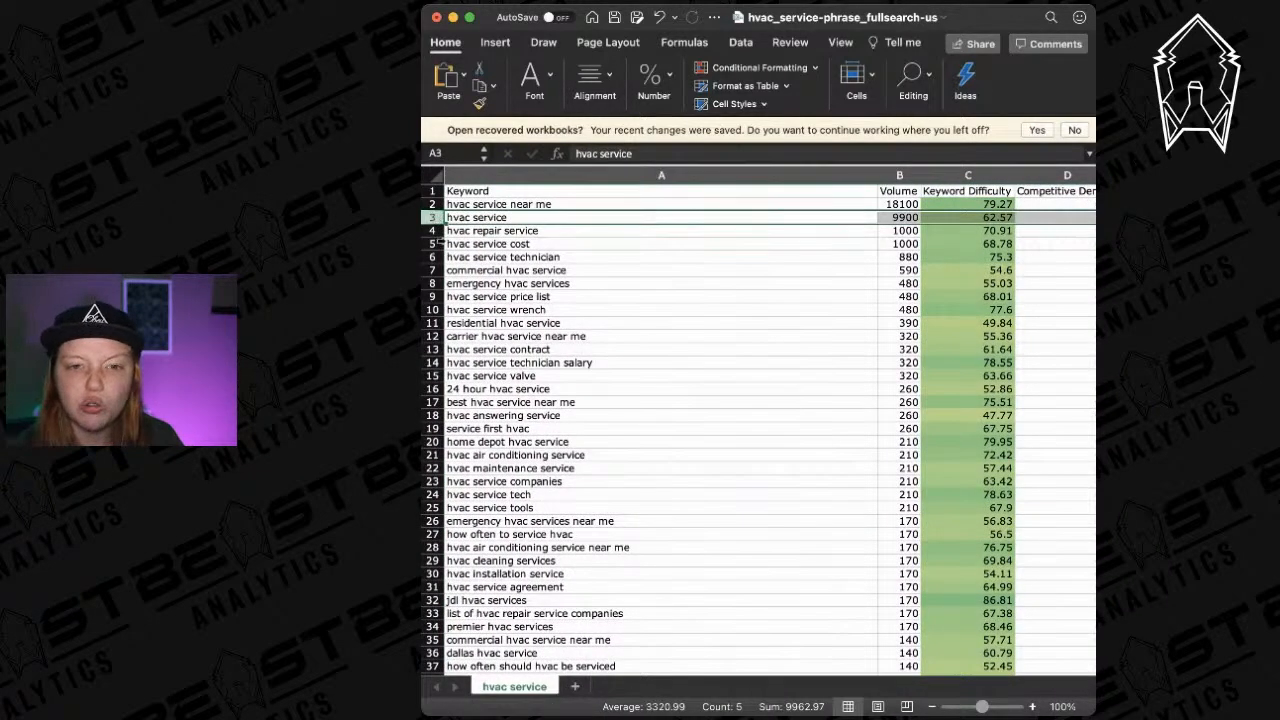
{"action": "left_click", "coordinate": [437, 270]}
{"action": "left_click_drag", "start_coordinate": [437, 271], "coordinate": [437, 283]}
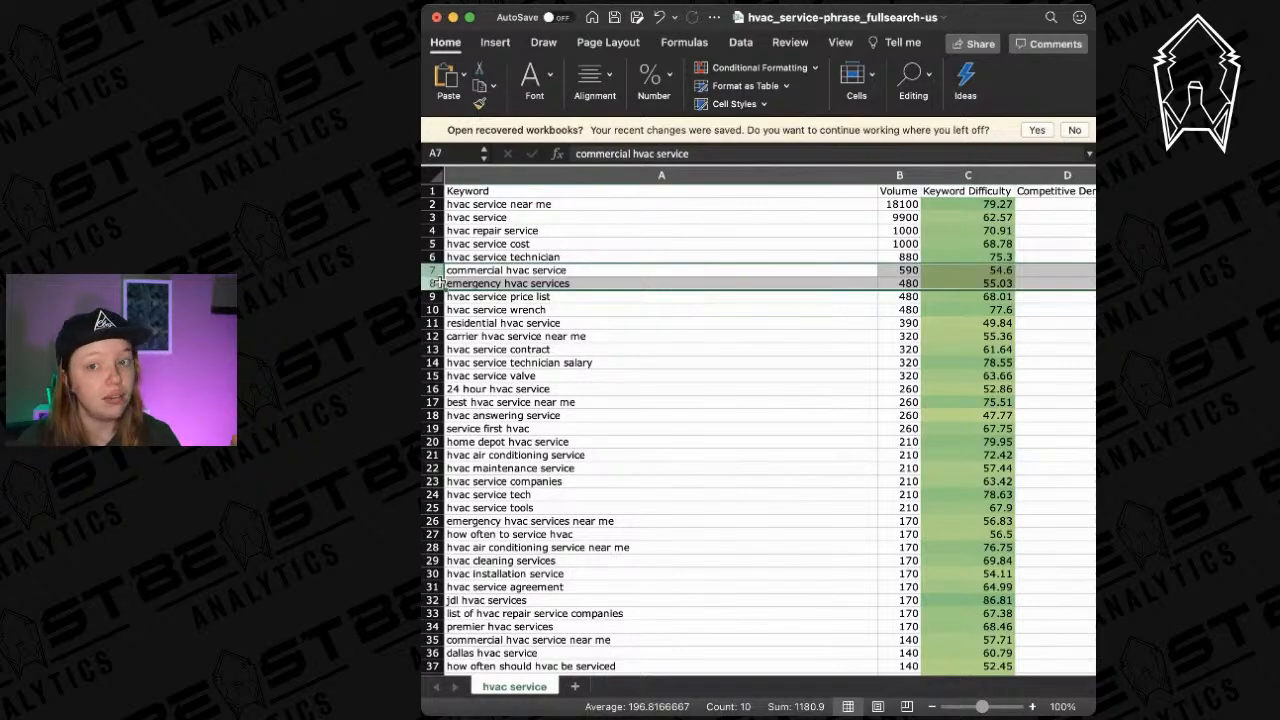
{"action": "scroll", "coordinate": [657, 323], "scroll_direction": "right", "scroll_amount": 5}
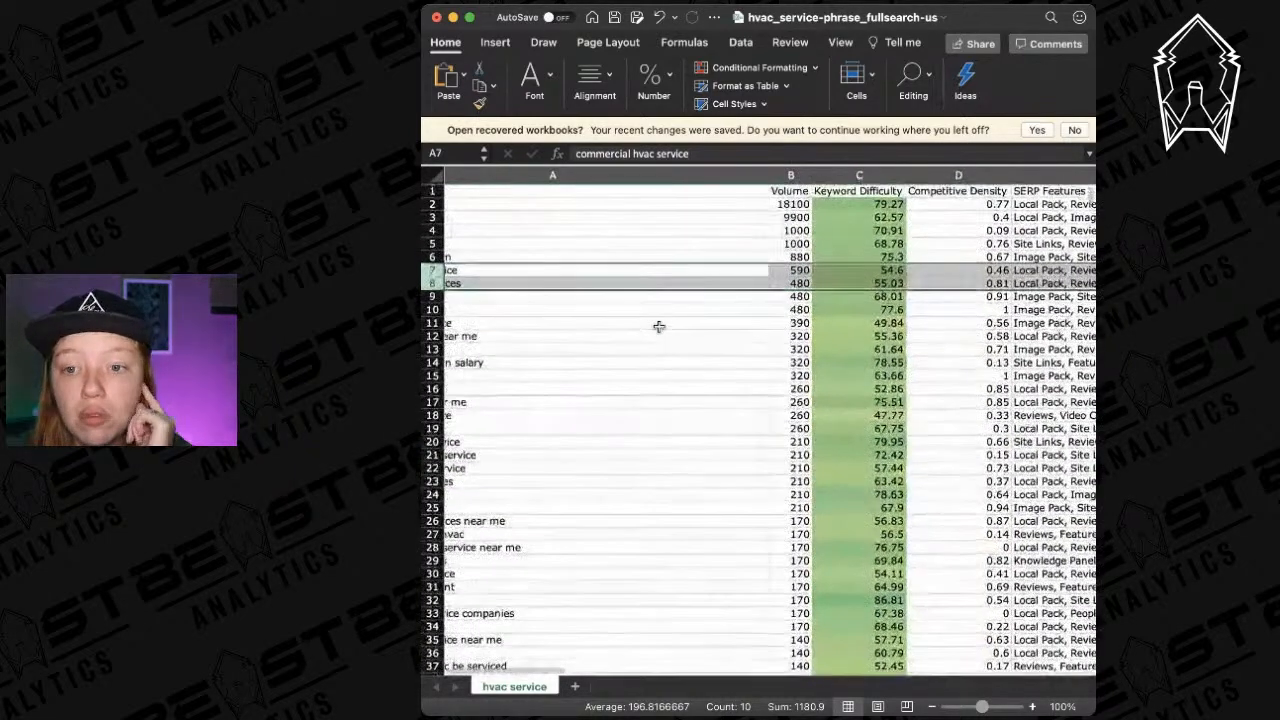
{"action": "left_click", "coordinate": [1000, 282]}
{"action": "mouse_move", "coordinate": [1000, 269]}
{"action": "left_mouse_down"}
{"action": "mouse_move", "coordinate": [1000, 284]}
{"action": "mouse_move", "coordinate": [1000, 269]}
{"action": "left_mouse_up"}
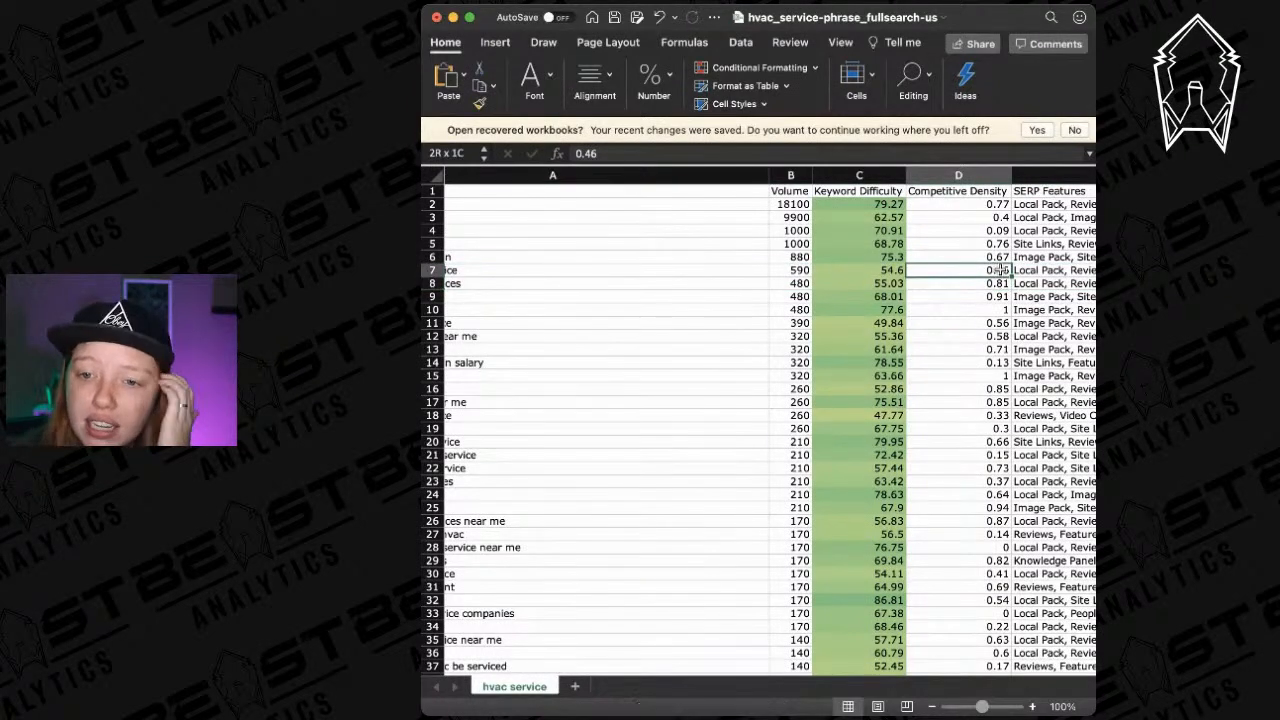
{"action": "left_click", "coordinate": [437, 270]}
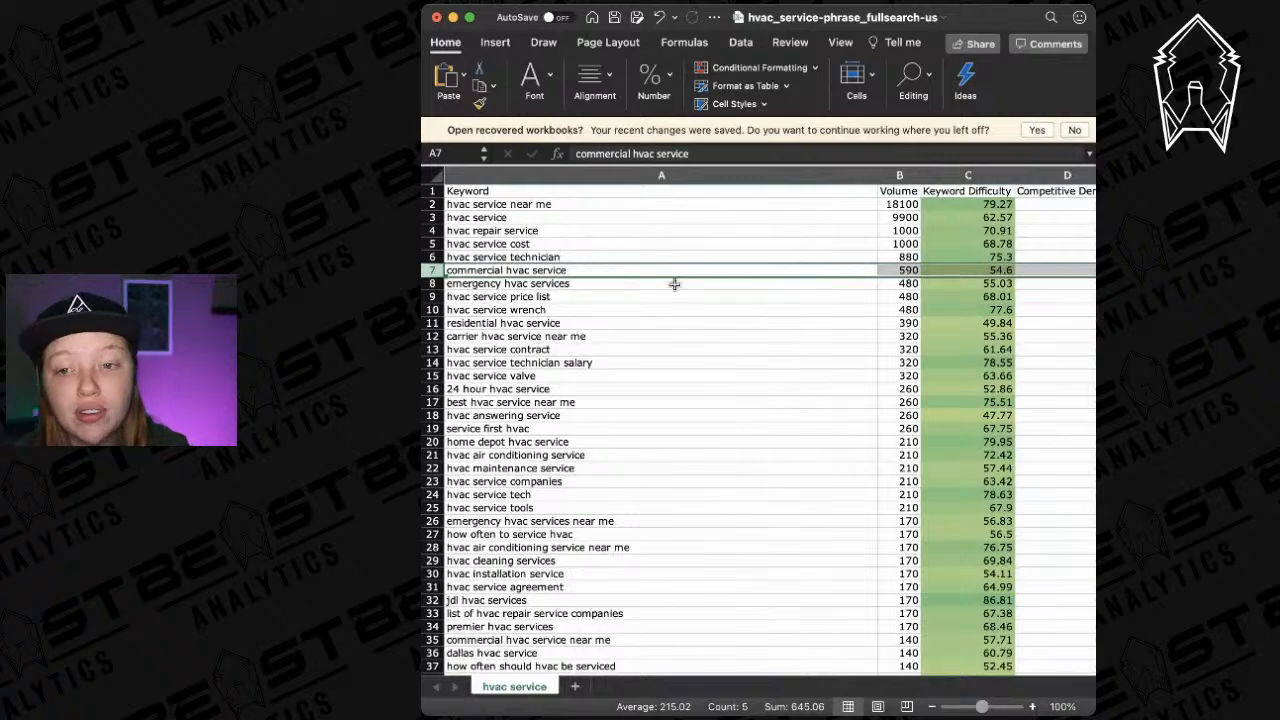
{"action": "scroll", "coordinate": [674, 284], "scroll_direction": "right", "scroll_amount": 5}
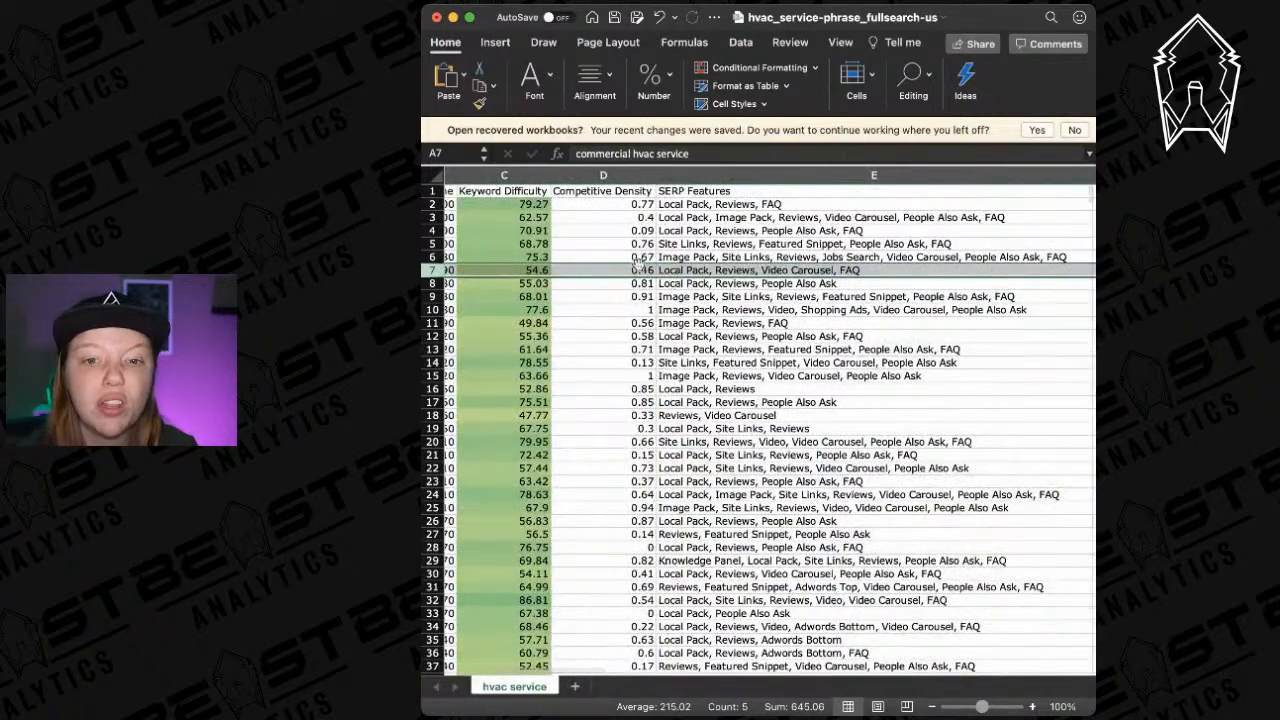
{"action": "left_click", "coordinate": [654, 270]}
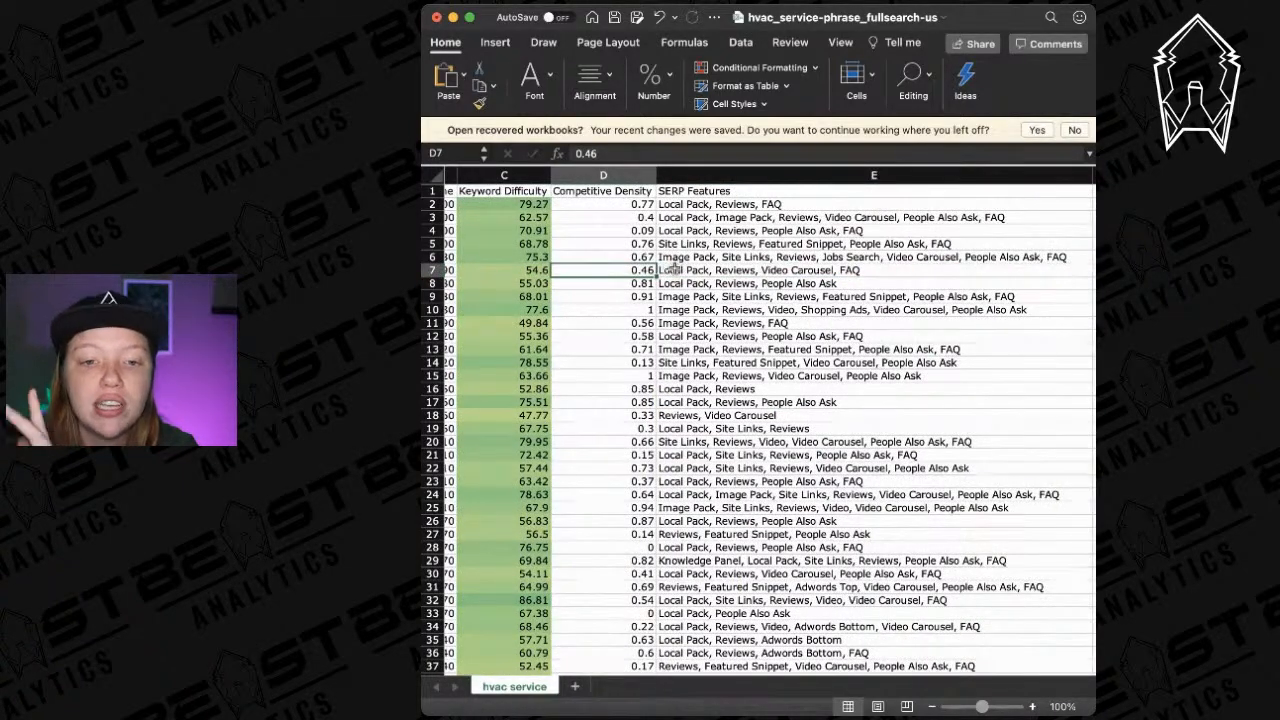
{"action": "left_click", "coordinate": [432, 270]}
{"action": "scroll", "coordinate": [852, 311], "scroll_direction": "right", "scroll_amount": 5}
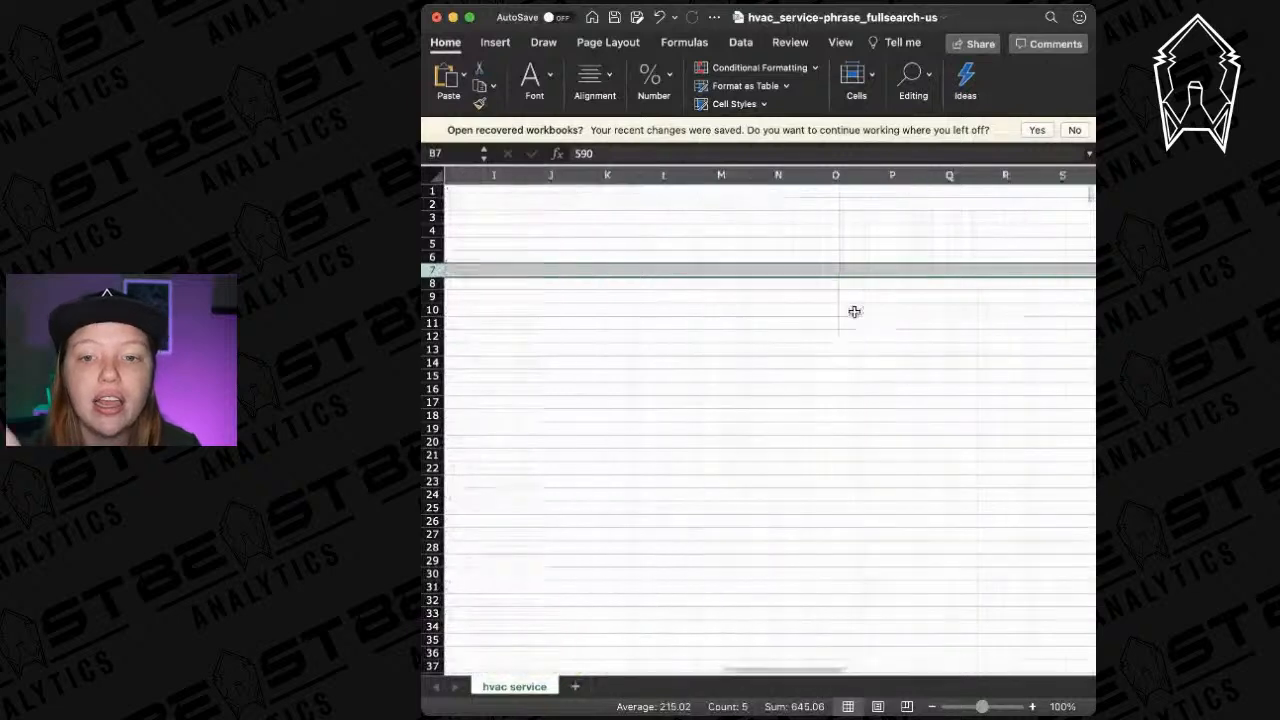
{"action": "left_click", "coordinate": [798, 308]}
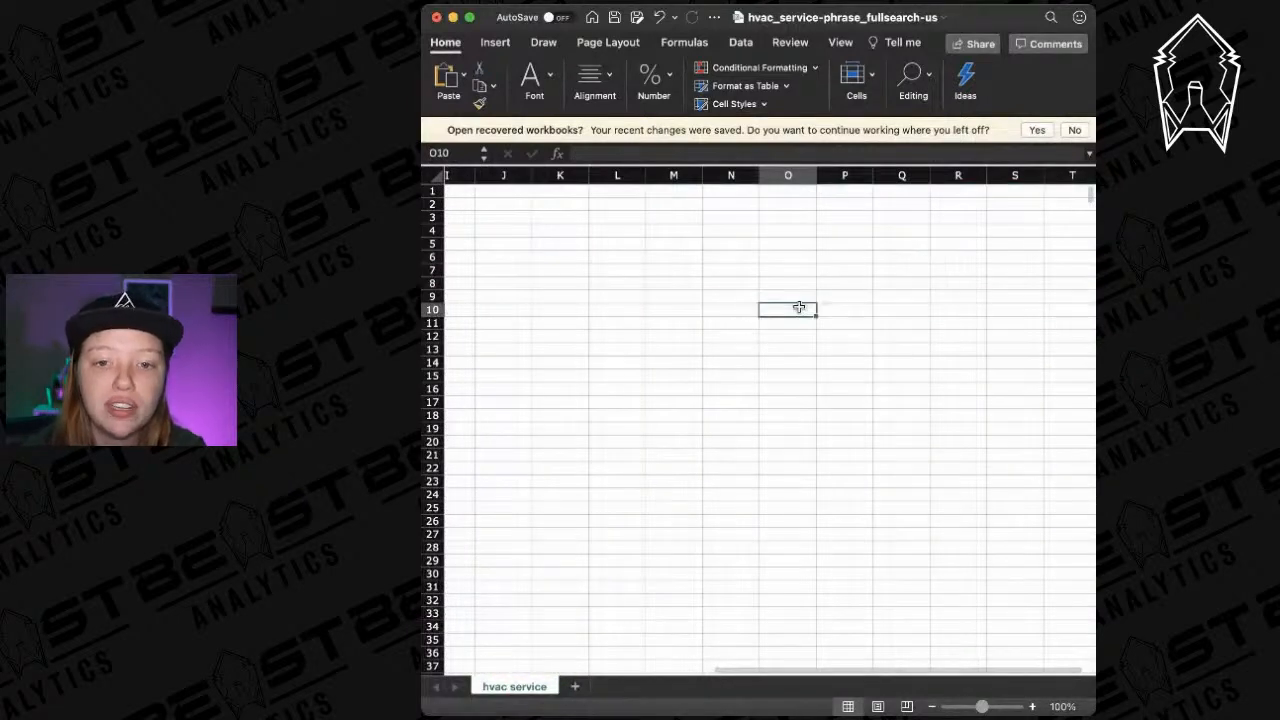
{"action": "scroll", "coordinate": [798, 307], "scroll_direction": "left", "scroll_amount": 10}
{"action": "scroll", "coordinate": [798, 307], "scroll_direction": "left", "scroll_amount": 5}
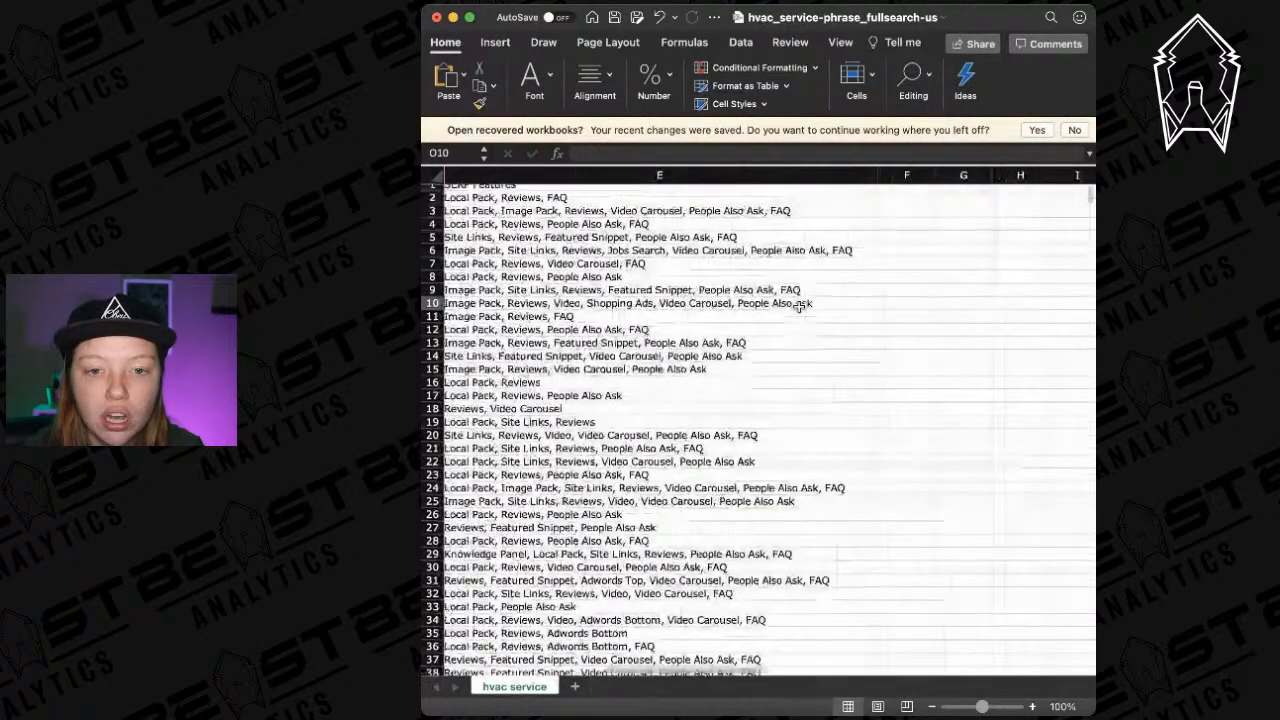
{"action": "left_click", "coordinate": [433, 307]}
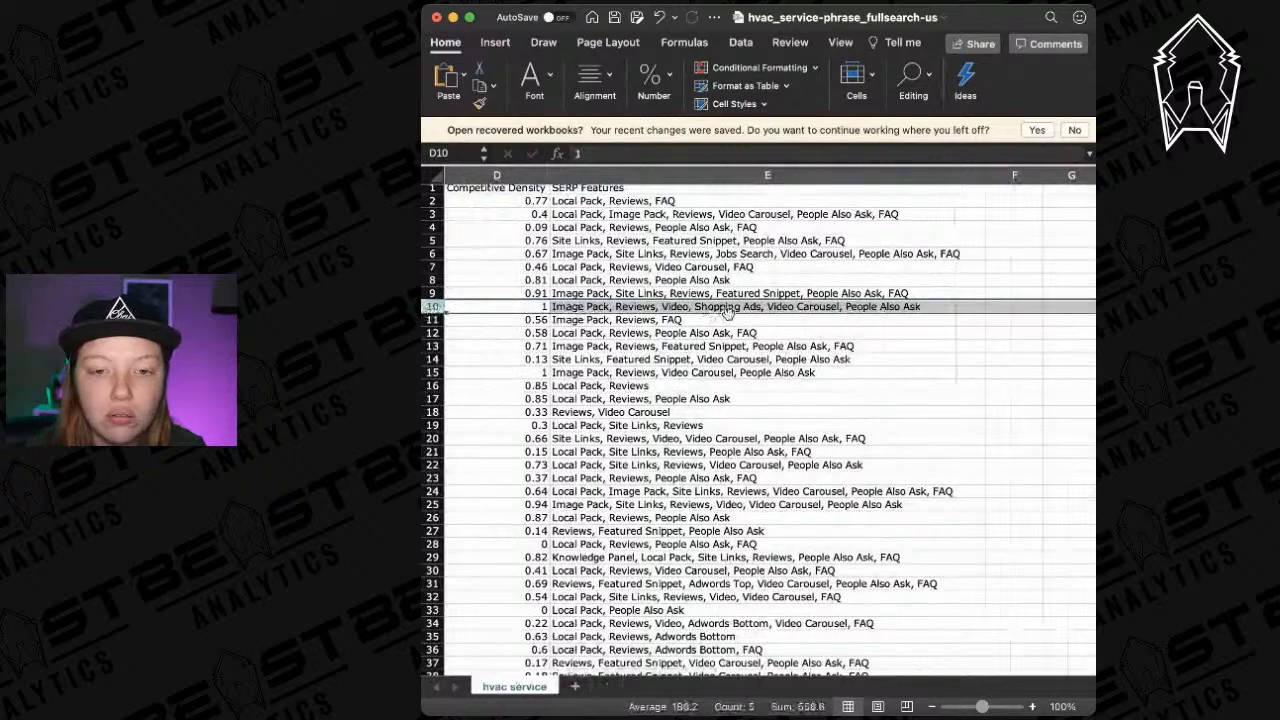
{"action": "scroll", "coordinate": [806, 329], "scroll_direction": "left", "scroll_amount": 3}
{"action": "scroll", "coordinate": [806, 329], "scroll_direction": "left", "scroll_amount": 5}
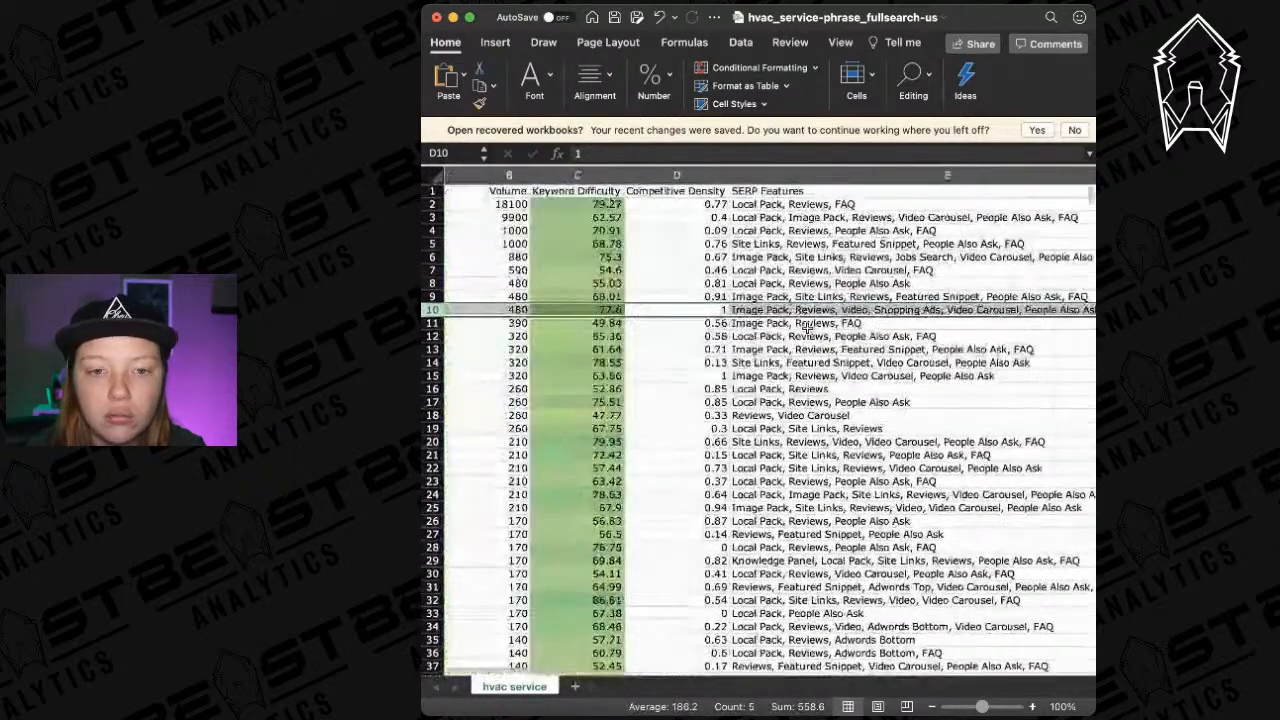
{"action": "scroll", "coordinate": [433, 269], "scroll_direction": "left", "scroll_amount": 5}
{"action": "left_click", "coordinate": [433, 270]}
{"action": "scroll", "coordinate": [756, 298], "scroll_direction": "right", "scroll_amount": 3}
{"action": "scroll", "coordinate": [756, 298], "scroll_direction": "right", "scroll_amount": 5}
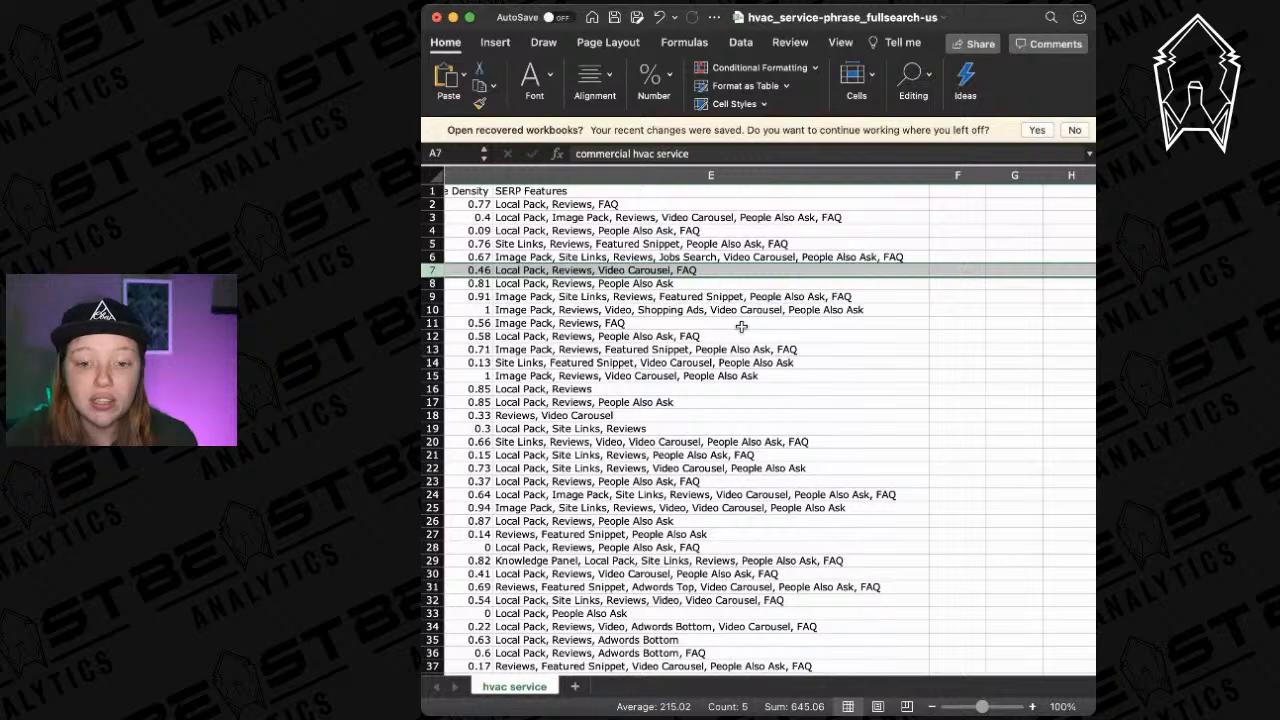
Review the trimmed keyword sheet, then close the hvac_service-phrase_fullsearch-us workbook window.
{"action": "scroll", "coordinate": [741, 327], "scroll_direction": "left", "scroll_amount": 2}
{"action": "scroll", "coordinate": [741, 327], "scroll_direction": "left", "scroll_amount": 10}
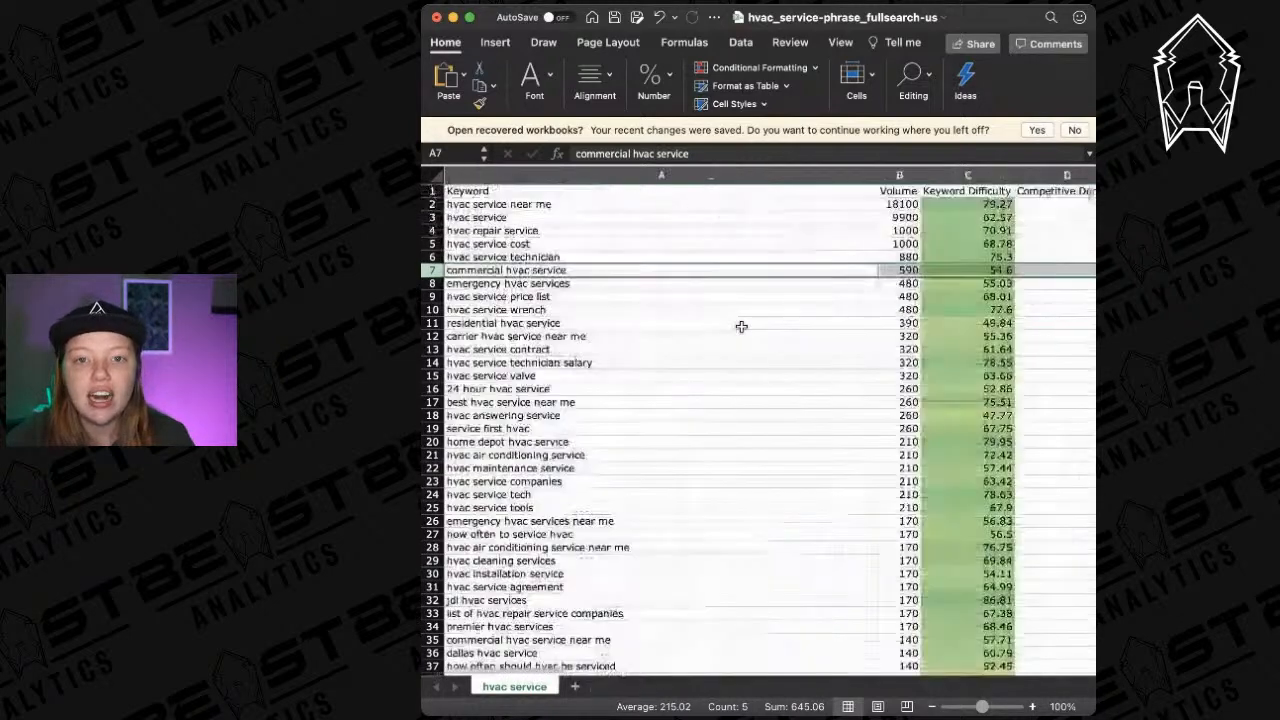
{"action": "scroll", "coordinate": [741, 327], "scroll_direction": "right", "scroll_amount": 10}
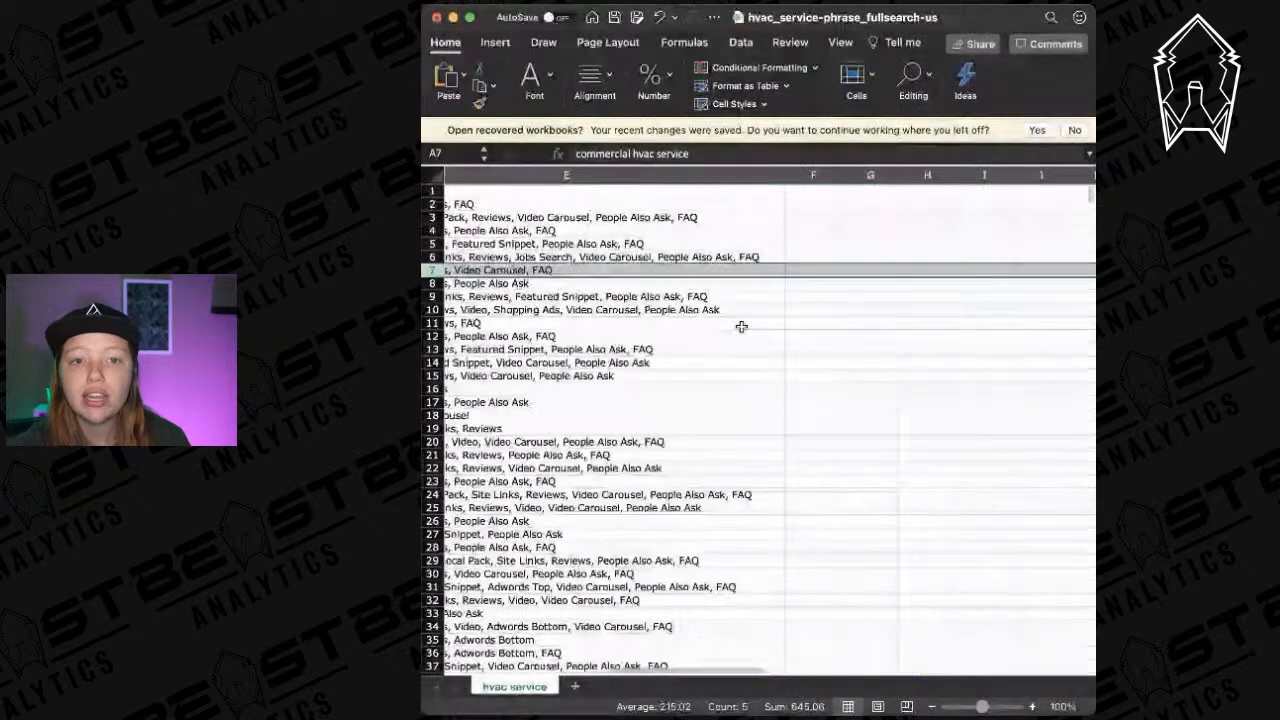
{"action": "scroll", "coordinate": [741, 327], "scroll_direction": "down", "scroll_amount": 1}
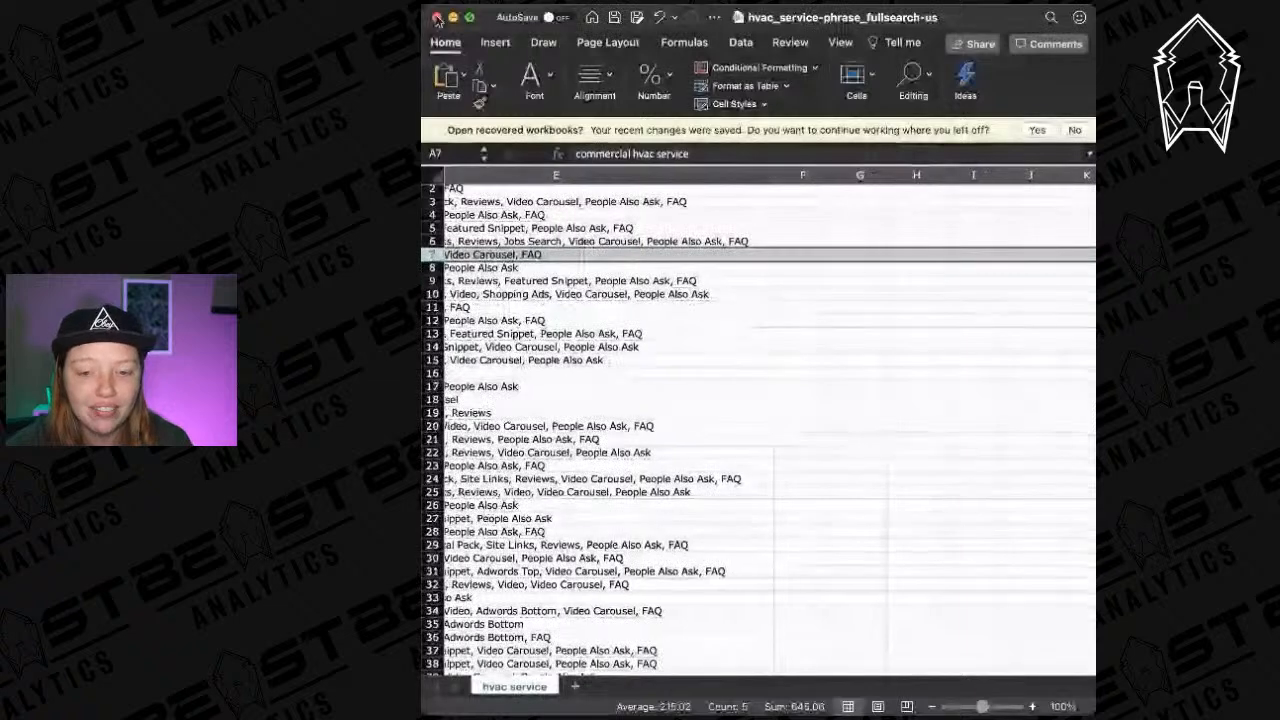
{"action": "left_click", "coordinate": [436, 18]}
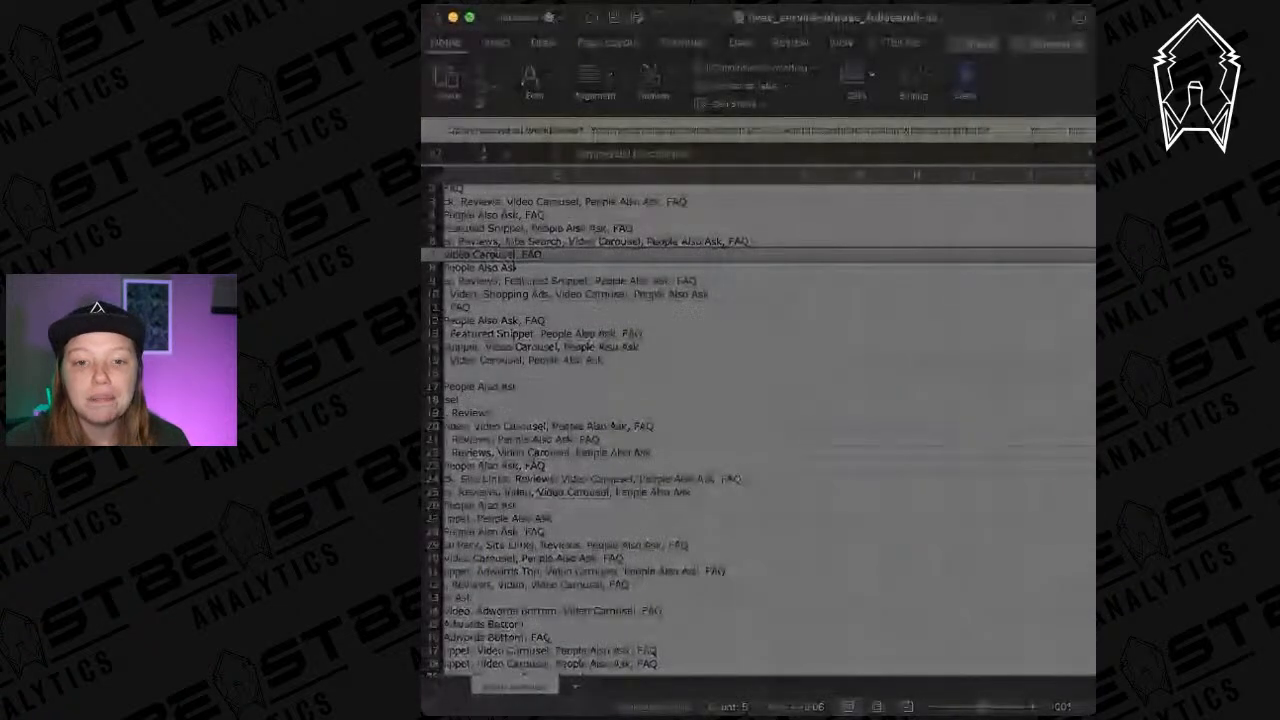
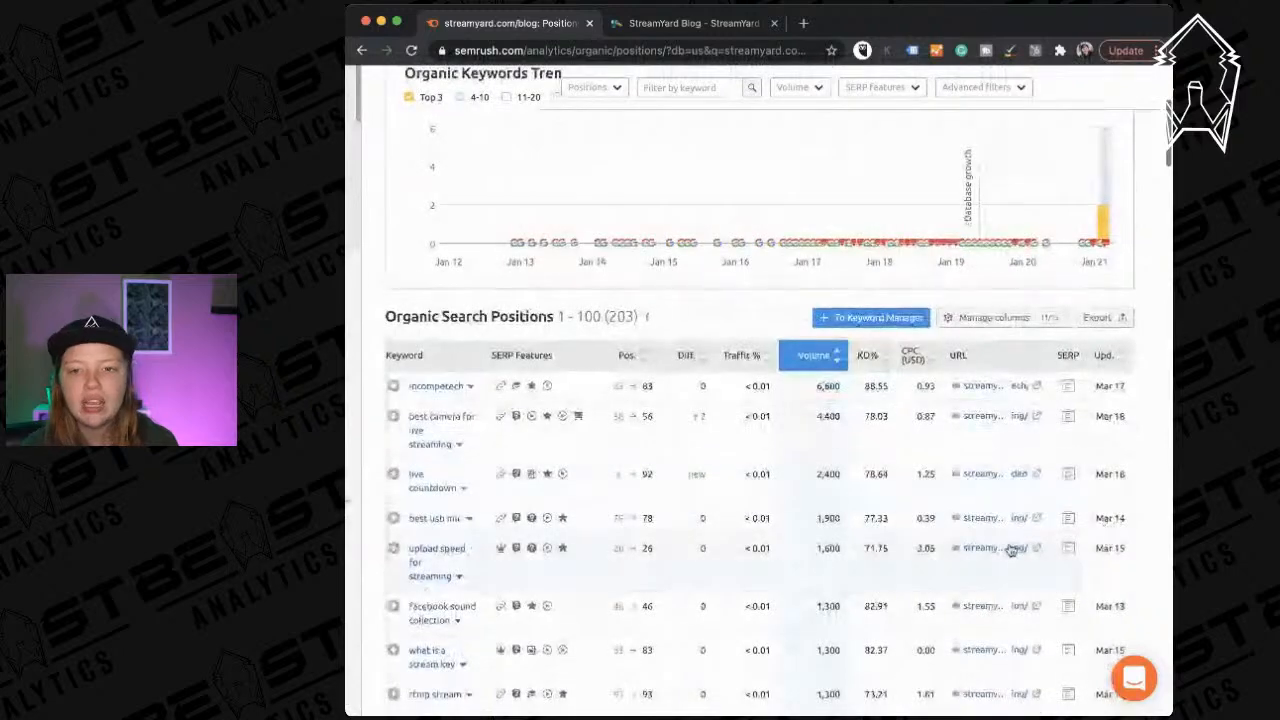
Sort the StreamYard blog's keywords by position, led by 'streamyard custom rtmp' at position 2.
{"action": "scroll", "coordinate": [1011, 548], "scroll_direction": "left", "scroll_amount": 1}
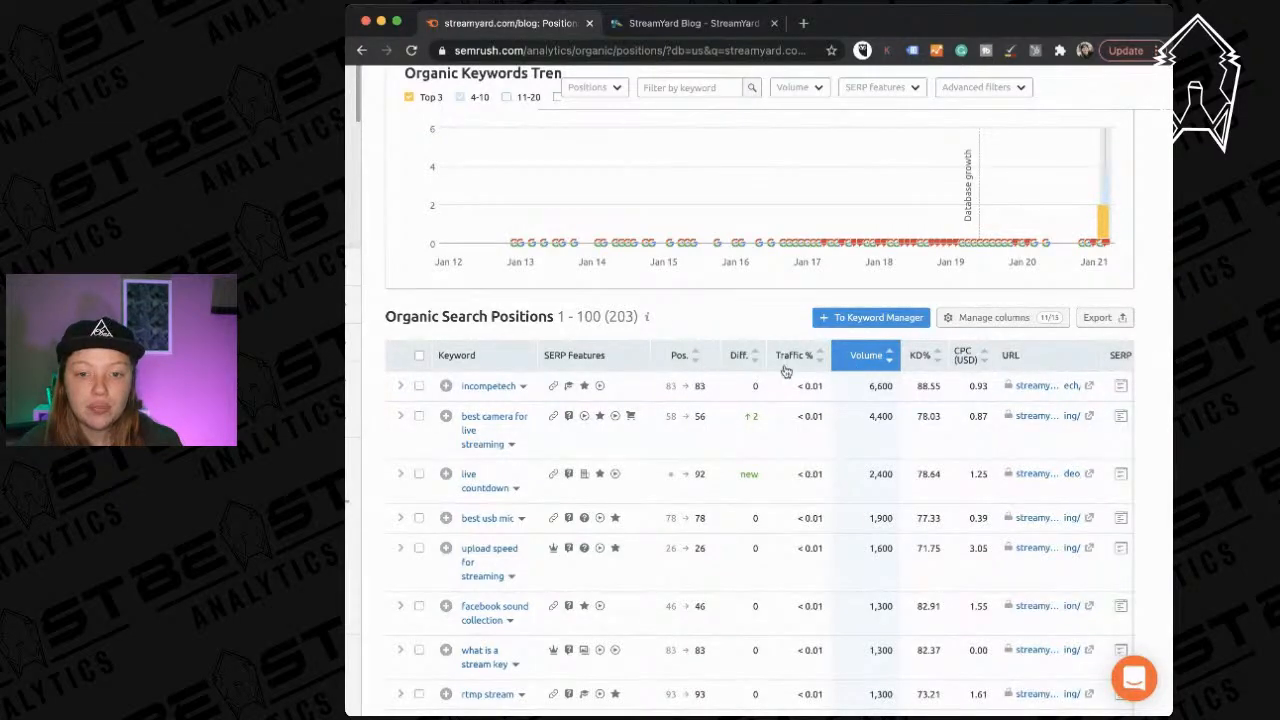
{"action": "mouse_move", "coordinate": [688, 357]}
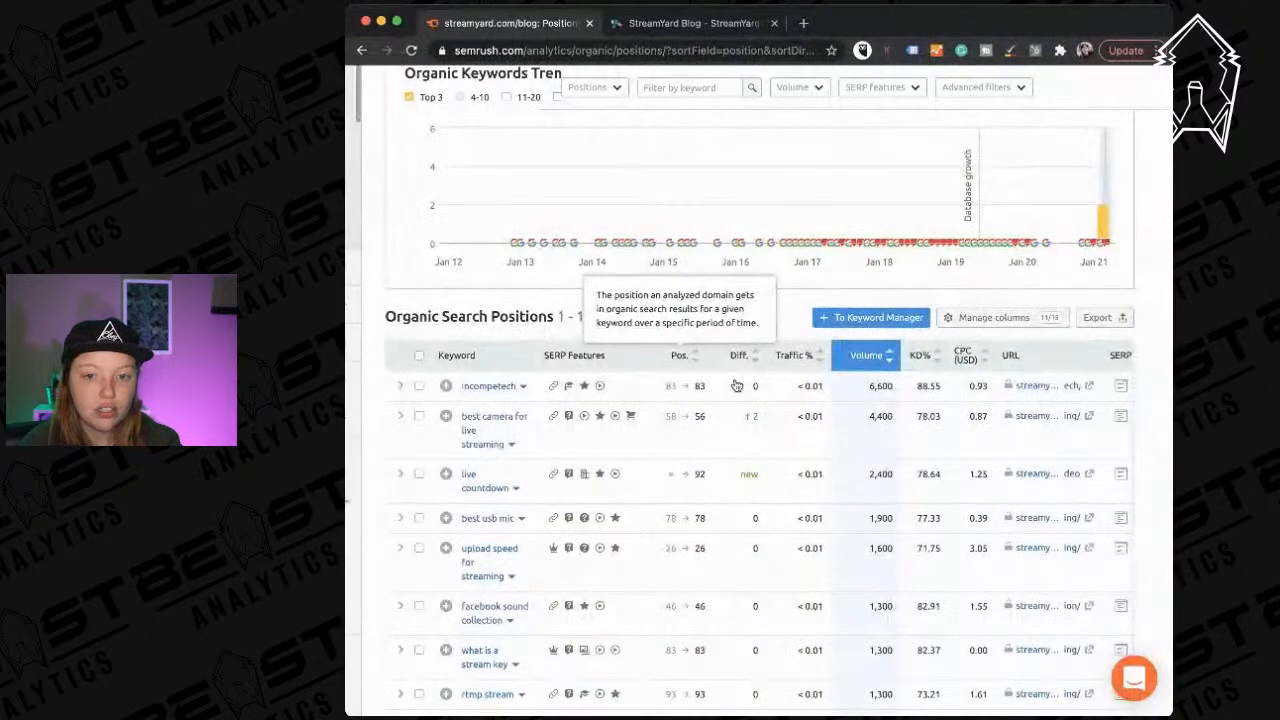
{"action": "left_click", "coordinate": [699, 362]}
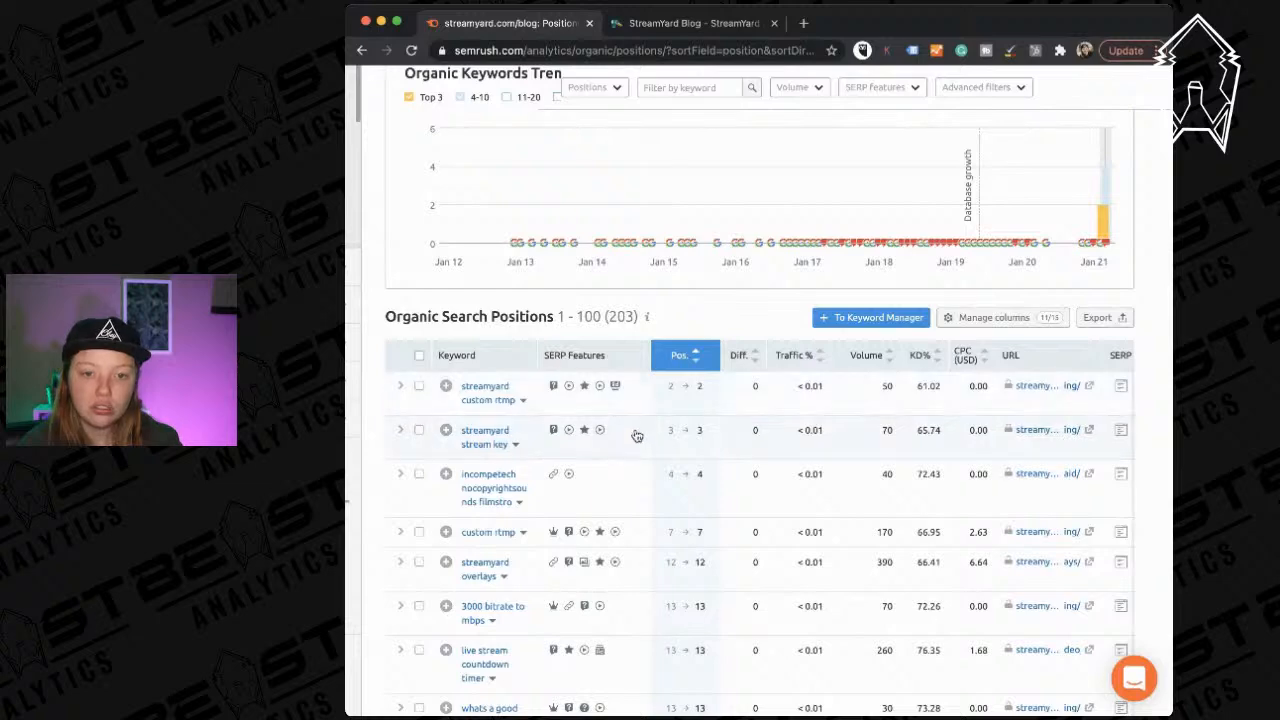
{"action": "scroll", "coordinate": [666, 489], "scroll_direction": "down", "scroll_amount": 1}
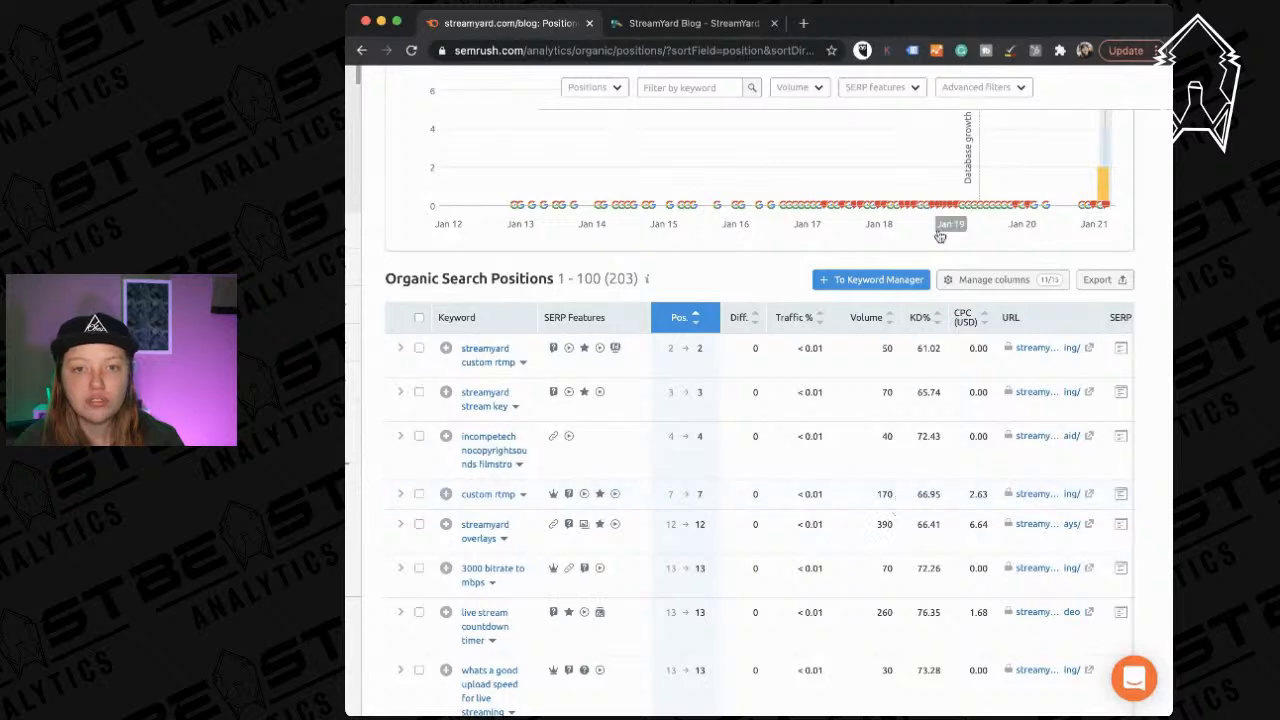
Check the StreamYard blog tab, then select 'blog' in Semrush's domain search box.
{"action": "left_click", "coordinate": [655, 23]}
{"action": "left_click", "coordinate": [533, 23]}
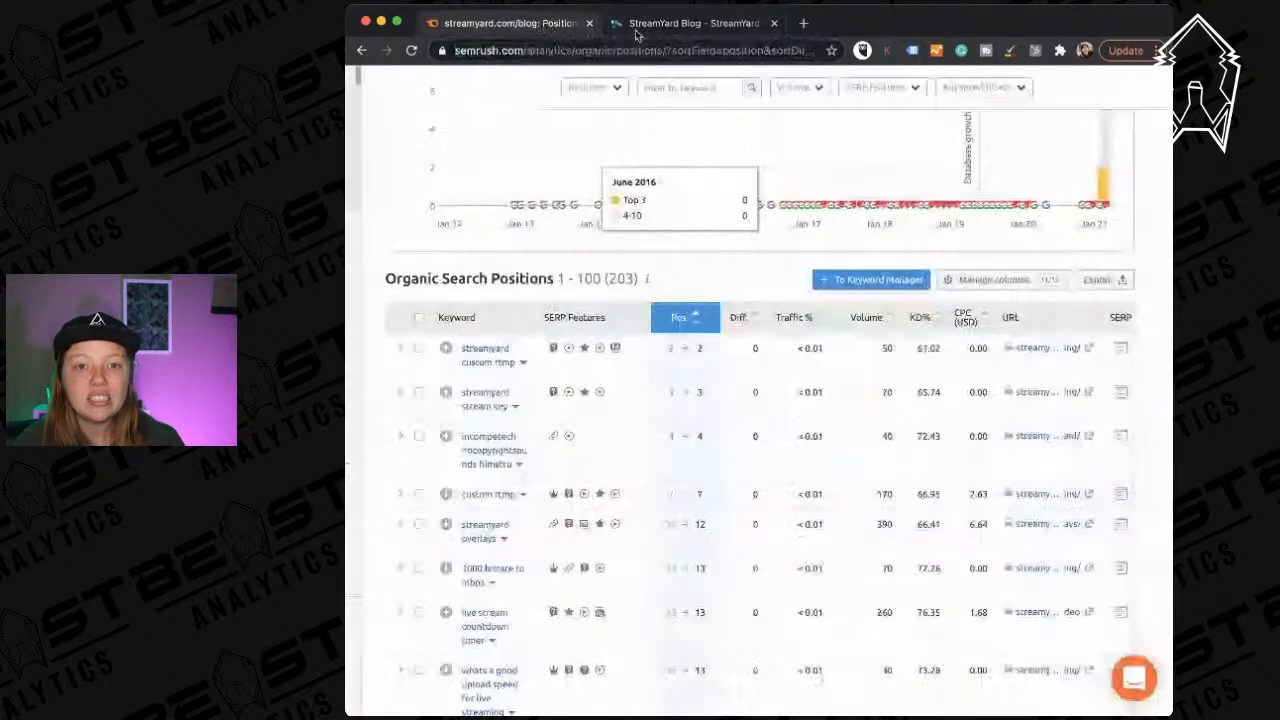
{"action": "left_click", "coordinate": [690, 23]}
{"action": "left_click", "coordinate": [520, 23]}
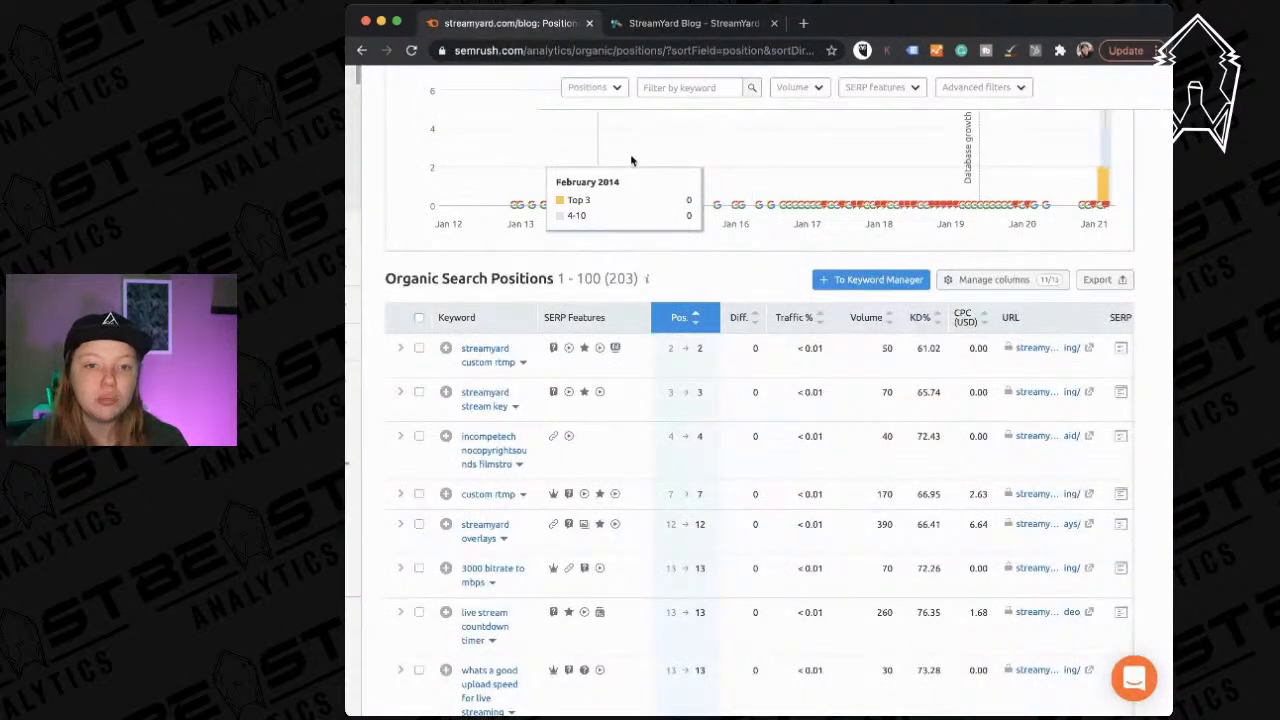
{"action": "scroll", "coordinate": [631, 160], "scroll_direction": "up", "scroll_amount": 4}
{"action": "double_click", "coordinate": [570, 113]}
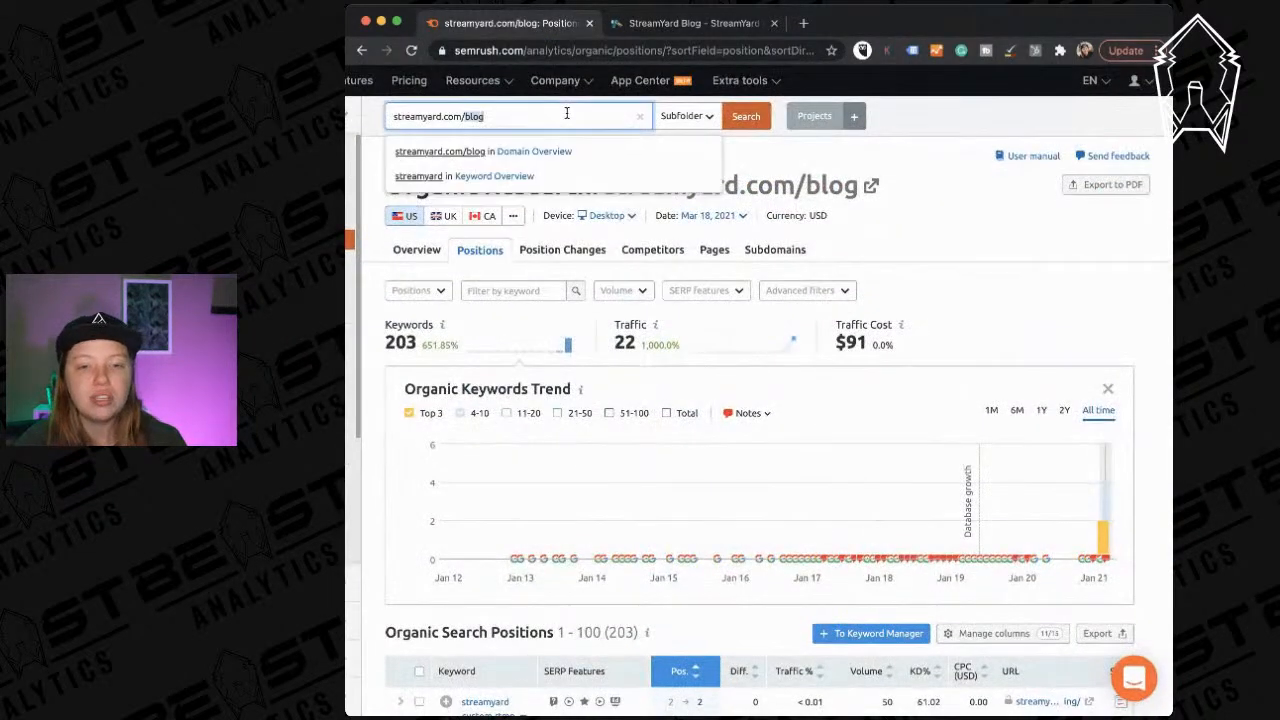
Load the IMPACT owner's LinkedIn profile in the blog tab via the autocompleted address.
{"action": "left_click", "coordinate": [662, 28]}
{"action": "triple_click", "coordinate": [662, 48]}
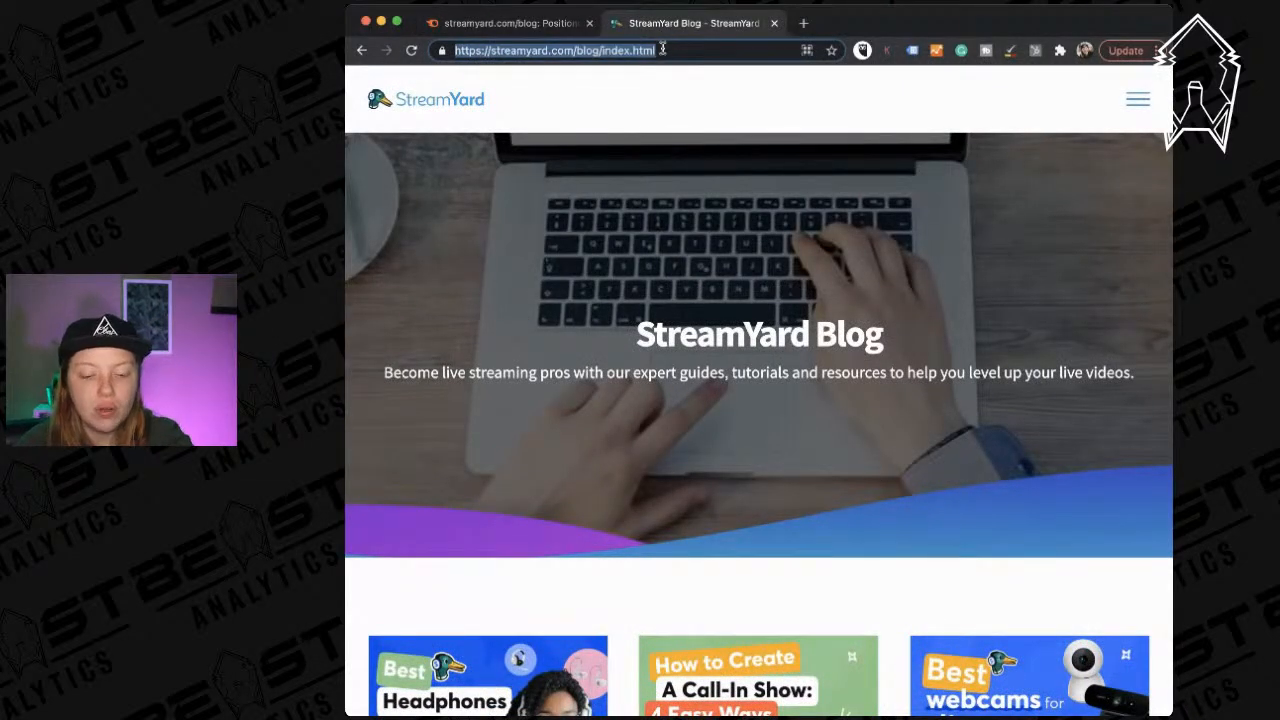
{"action": "type", "text": "marc"}
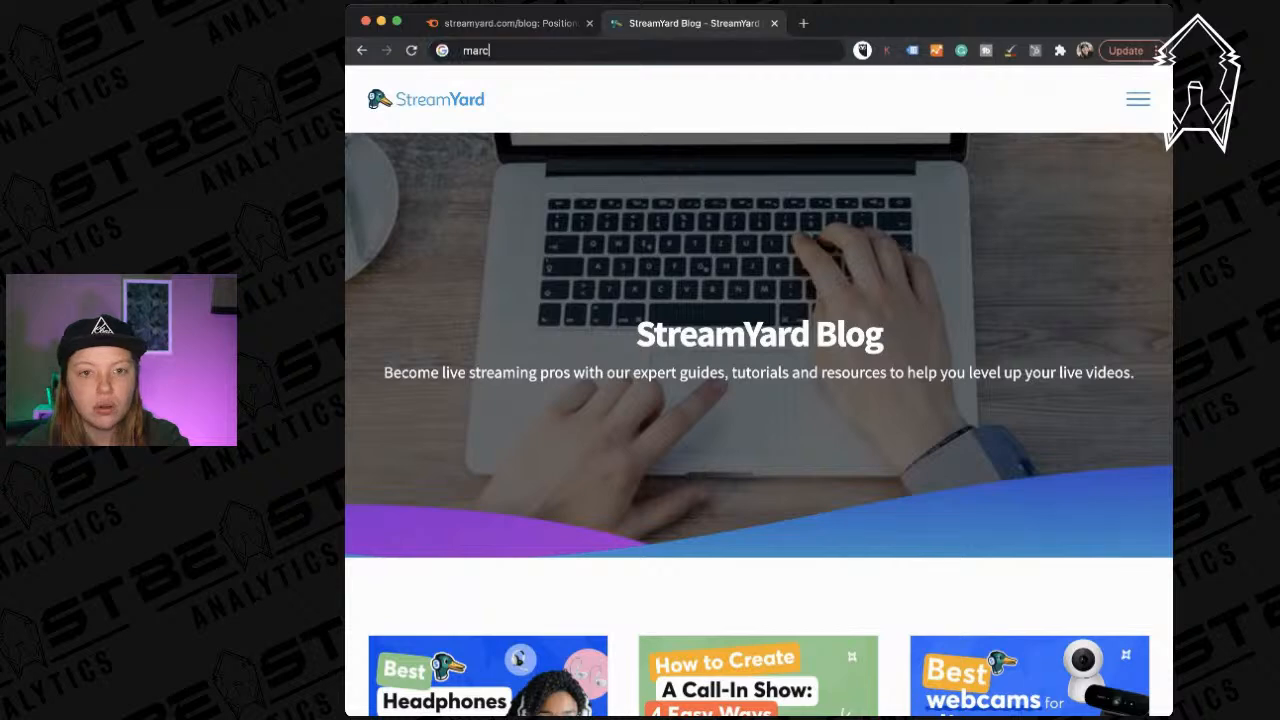
{"action": "key", "text": "Down"}
{"action": "key", "text": "Return"}
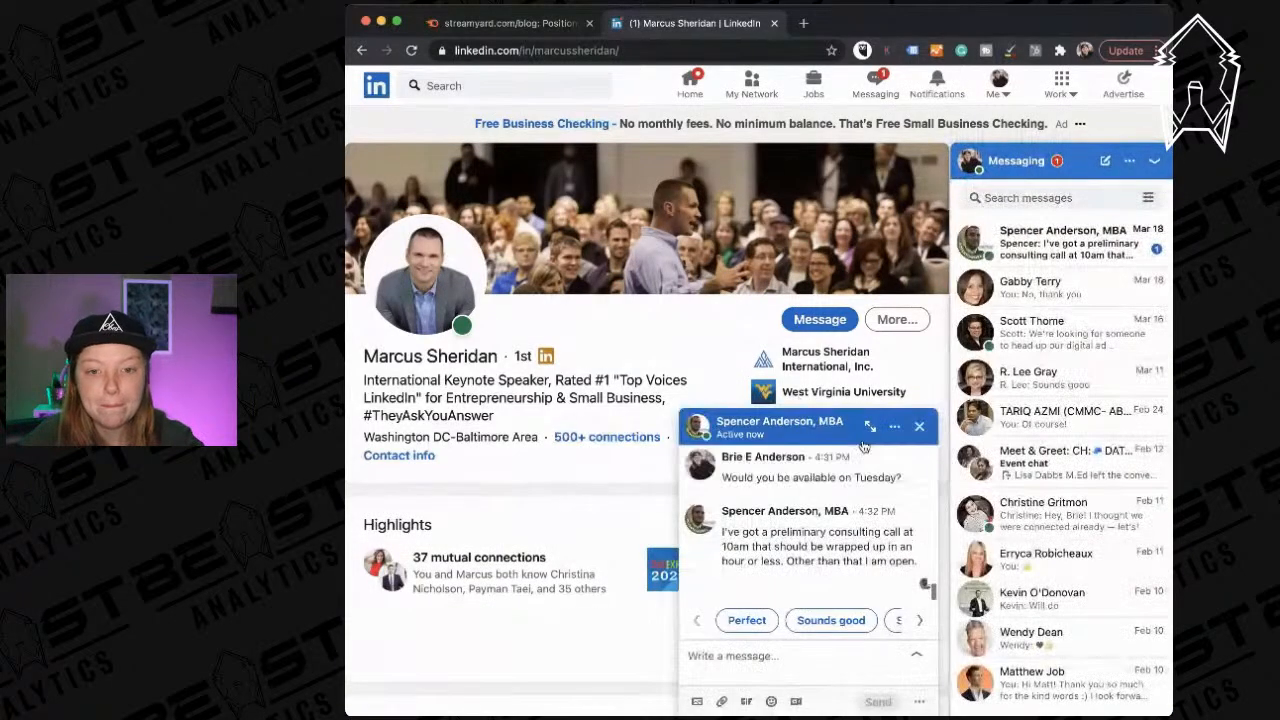
Close the messaging panels and open the IMPACT company page from the Experience section.
{"action": "left_click", "coordinate": [919, 426]}
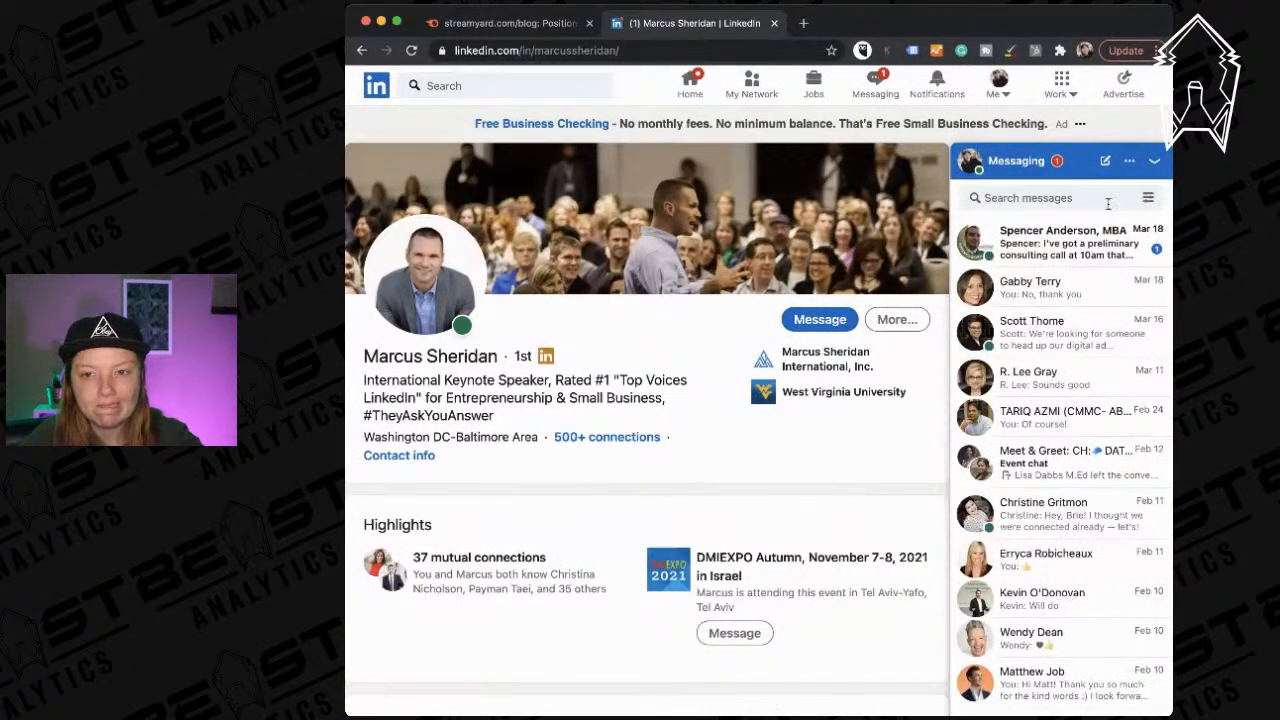
{"action": "left_click", "coordinate": [1154, 160]}
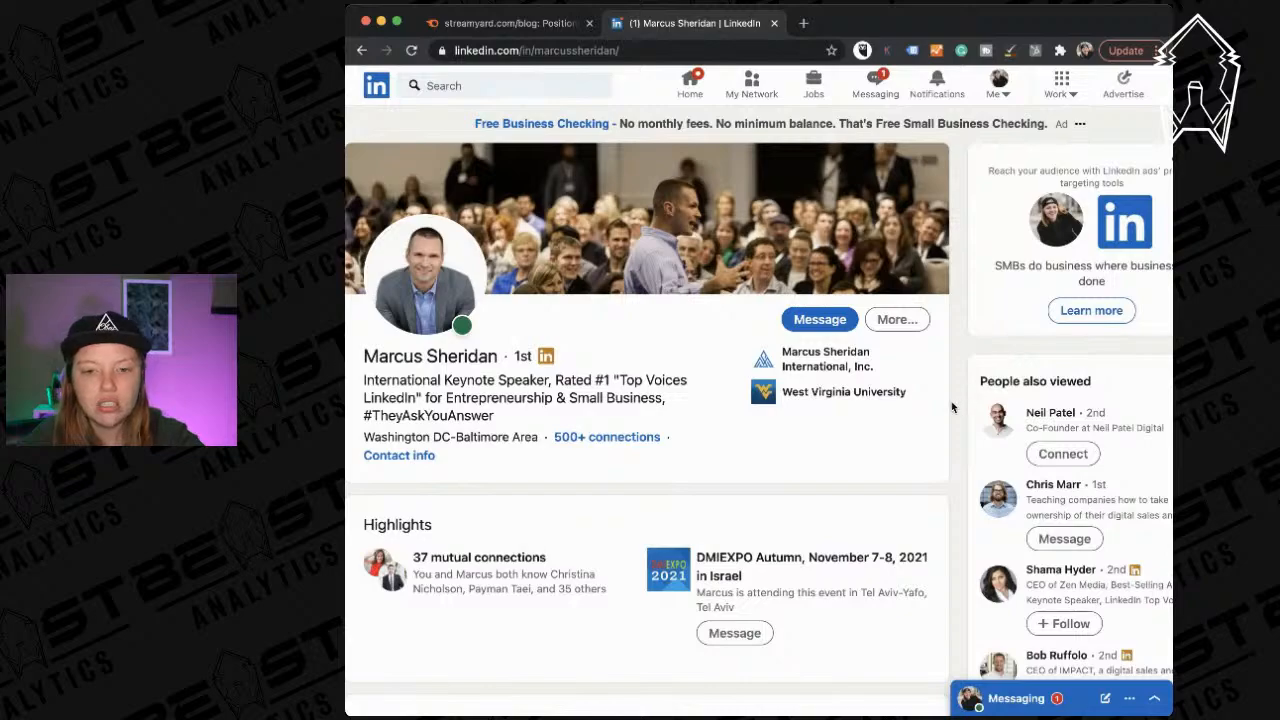
{"action": "scroll", "coordinate": [951, 401], "scroll_direction": "down", "scroll_amount": 5}
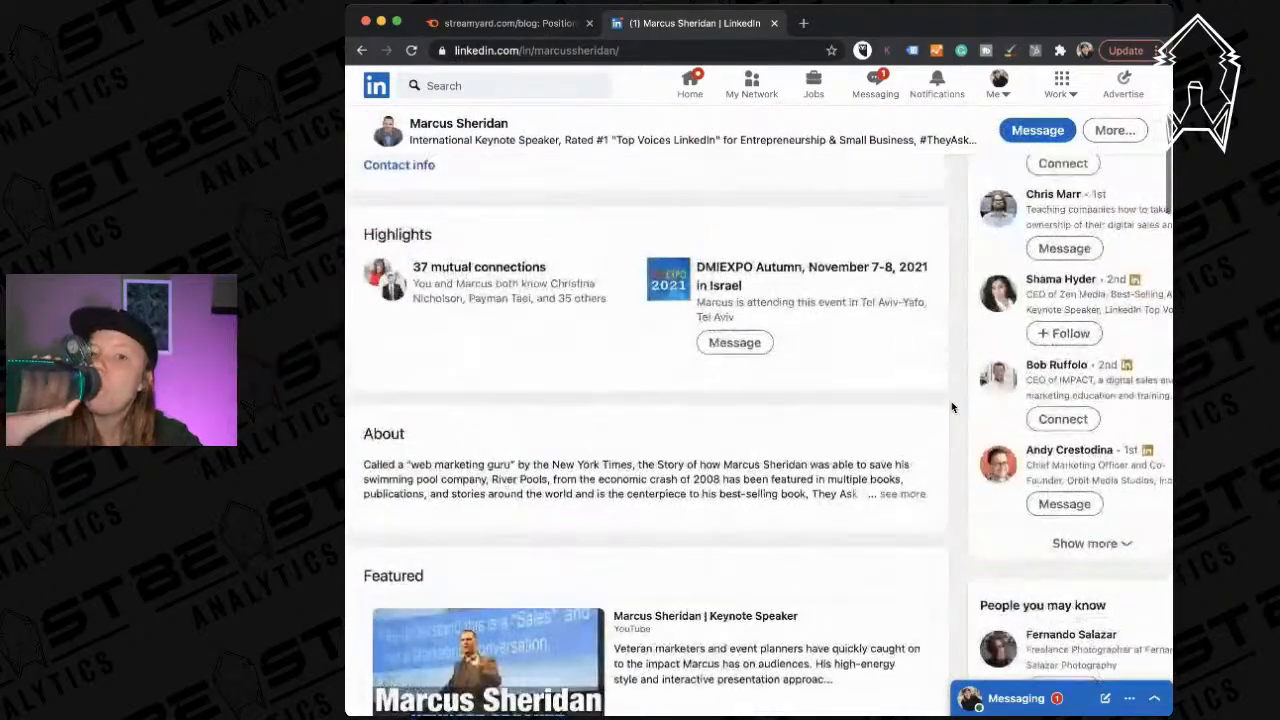
{"action": "scroll", "coordinate": [953, 407], "scroll_direction": "up", "scroll_amount": 3}
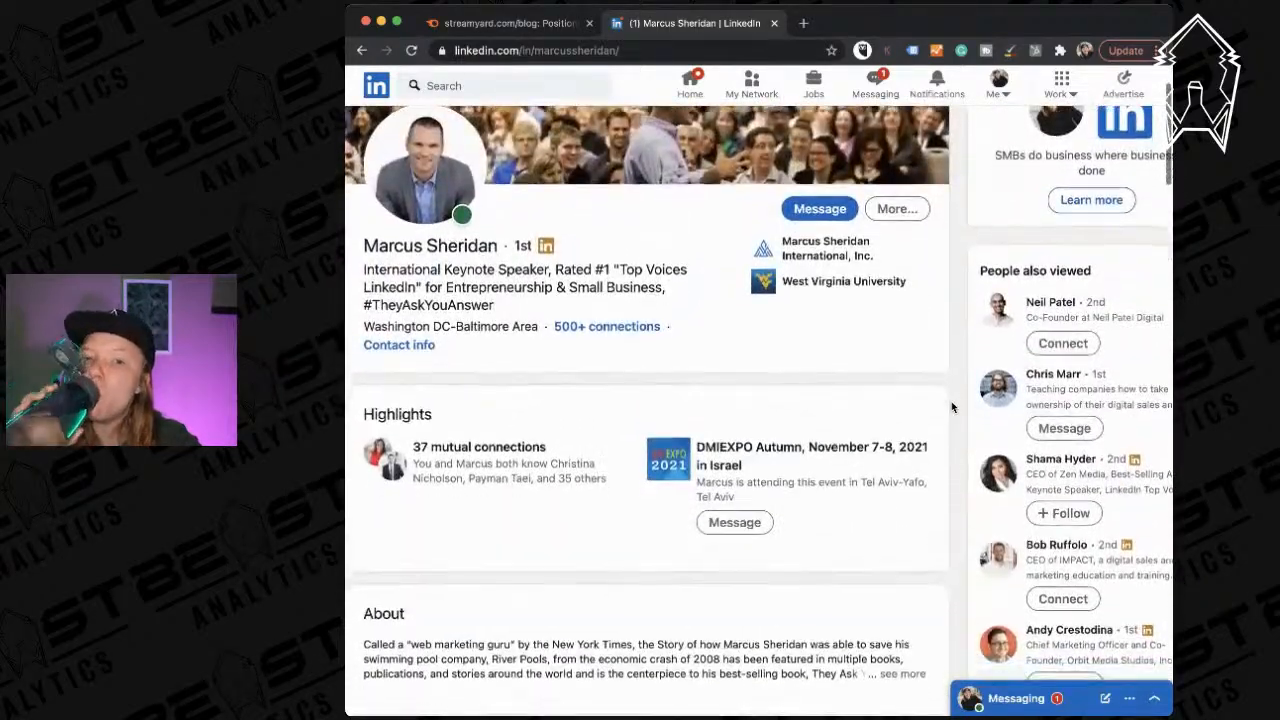
{"action": "scroll", "coordinate": [951, 407], "scroll_direction": "down", "scroll_amount": 15}
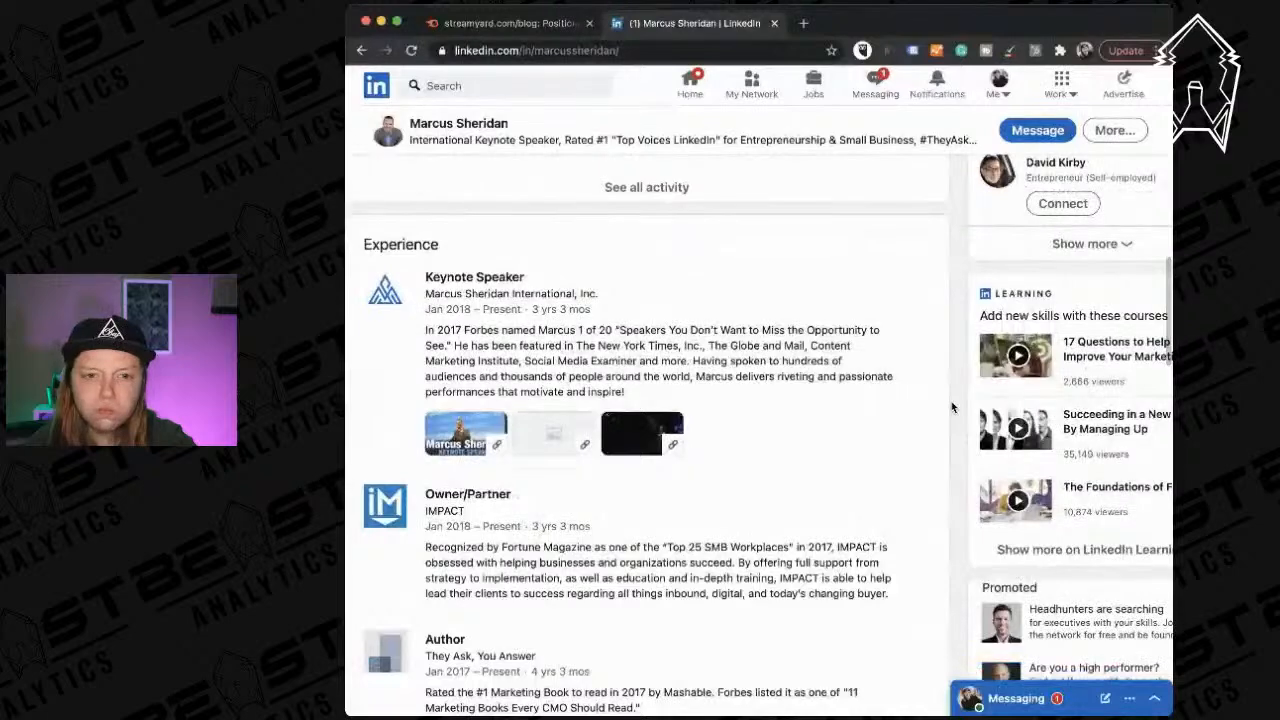
{"action": "left_click", "coordinate": [444, 514]}
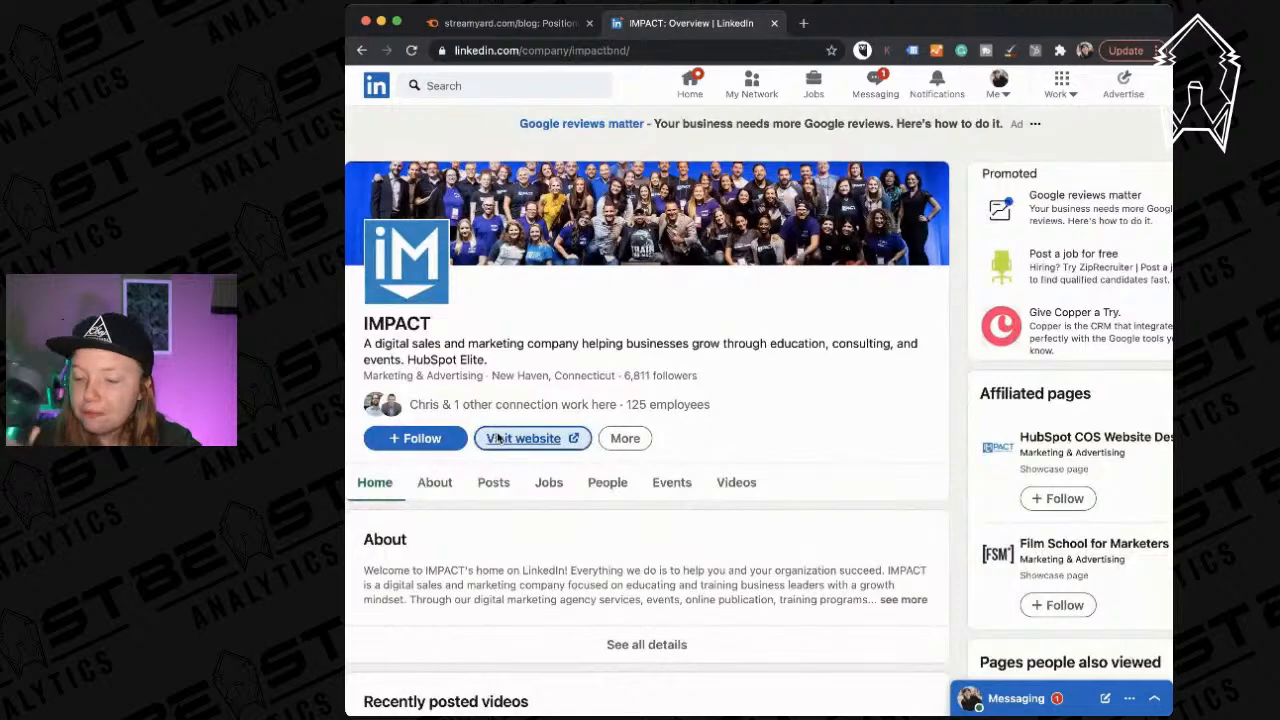
Open IMPACT's website from its LinkedIn page and close the LinkedIn tab.
{"action": "left_click", "coordinate": [498, 440]}
{"action": "left_click", "coordinate": [773, 23]}
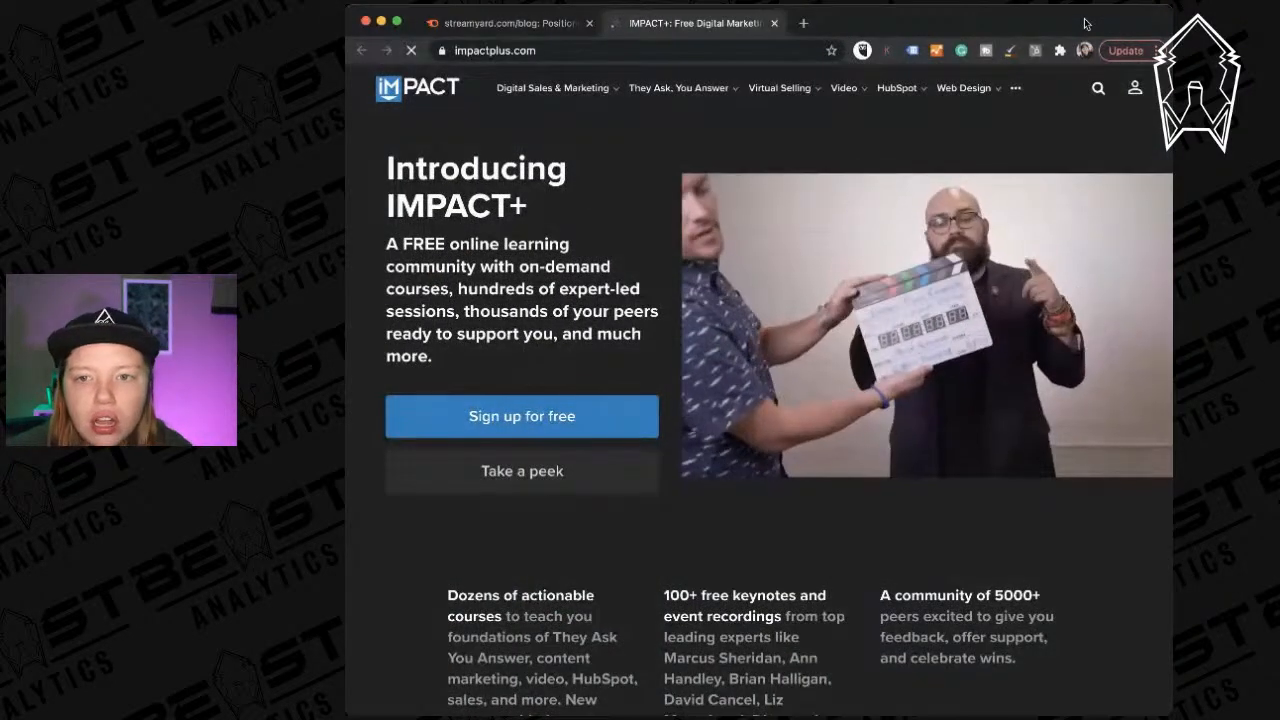
{"action": "left_click", "coordinate": [1016, 87]}
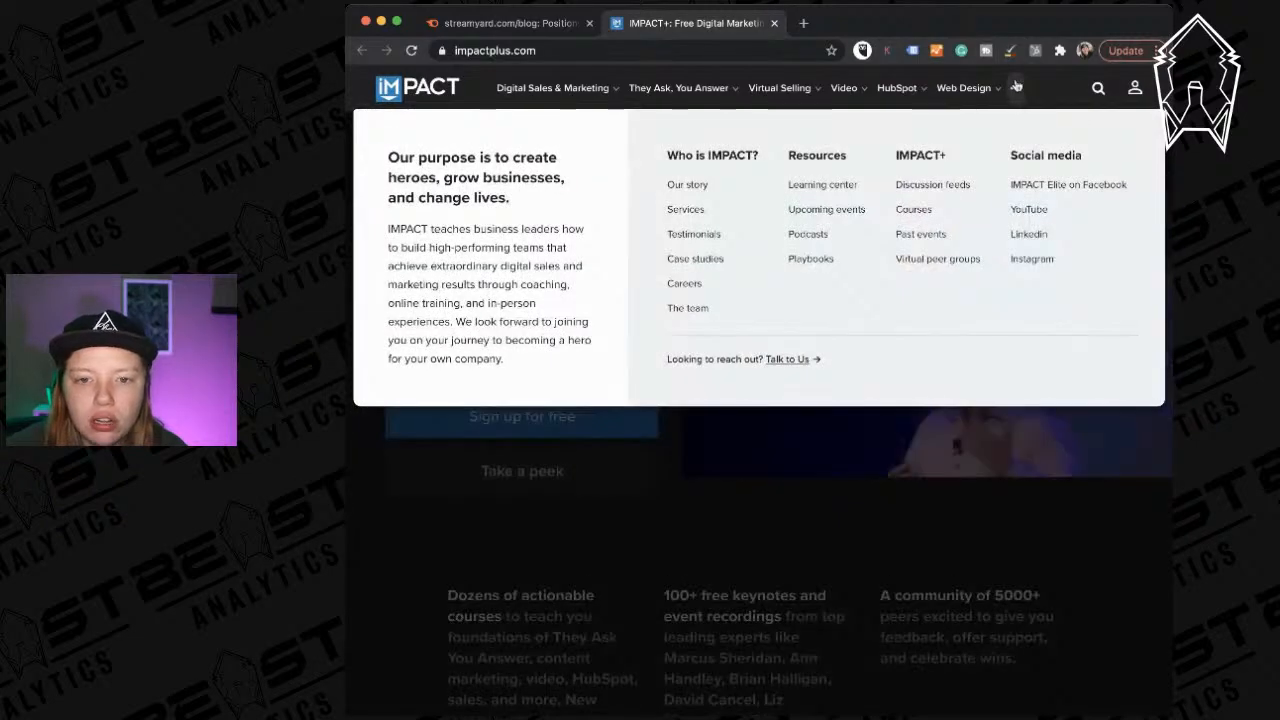
{"action": "scroll", "coordinate": [840, 383], "scroll_direction": "down", "scroll_amount": 20}
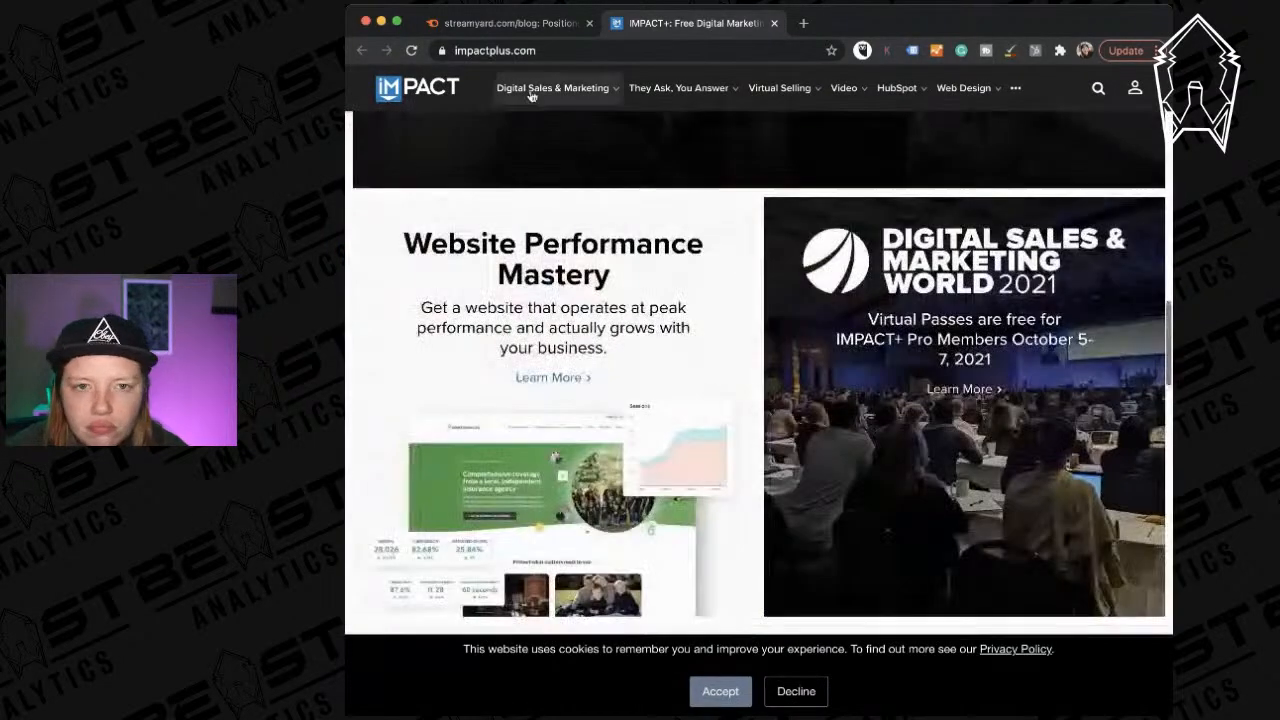
Load impactplus.com/blog/ and copy its address for Semrush.
{"action": "left_click", "coordinate": [560, 48]}
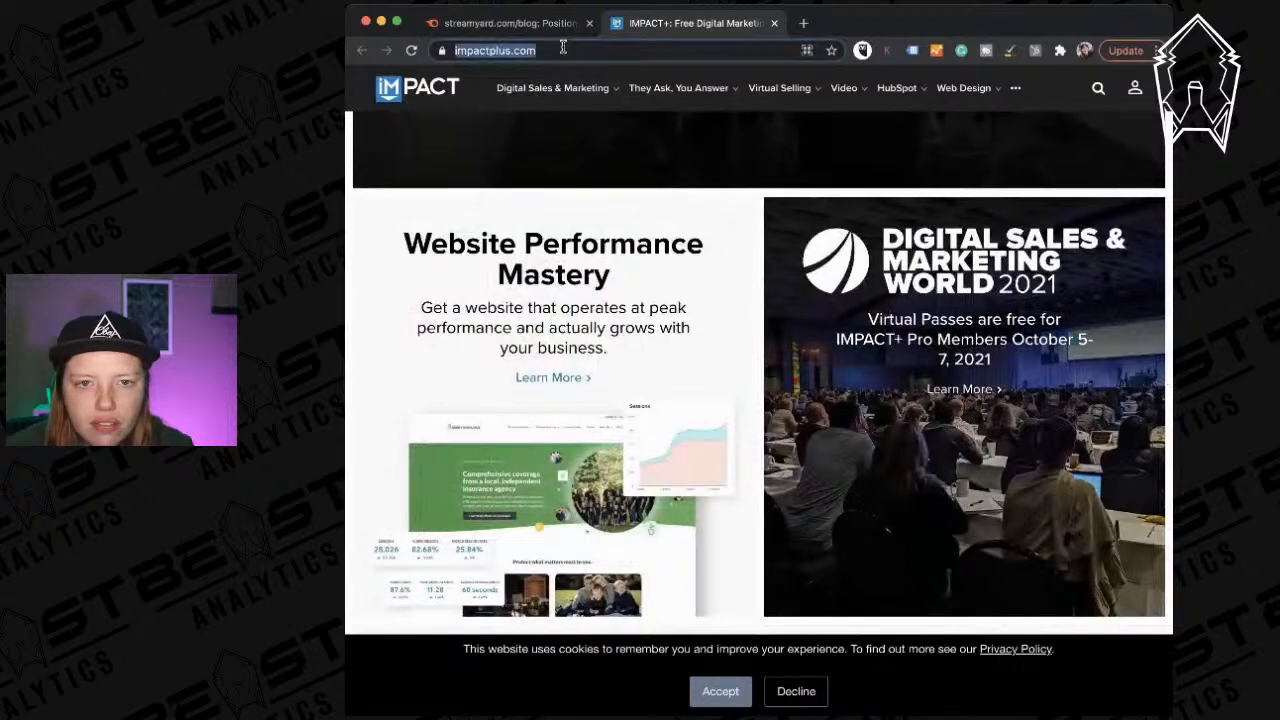
{"action": "type", "text": "/blog/"}
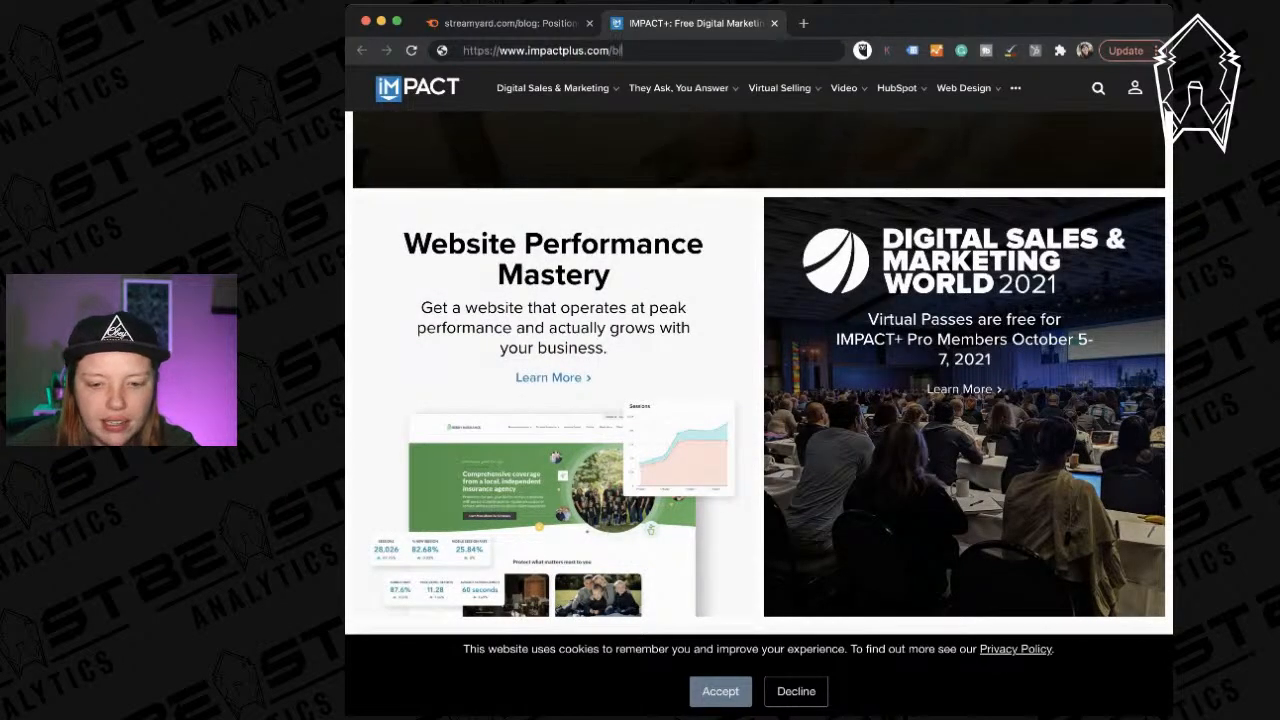
{"action": "key", "text": "Return"}
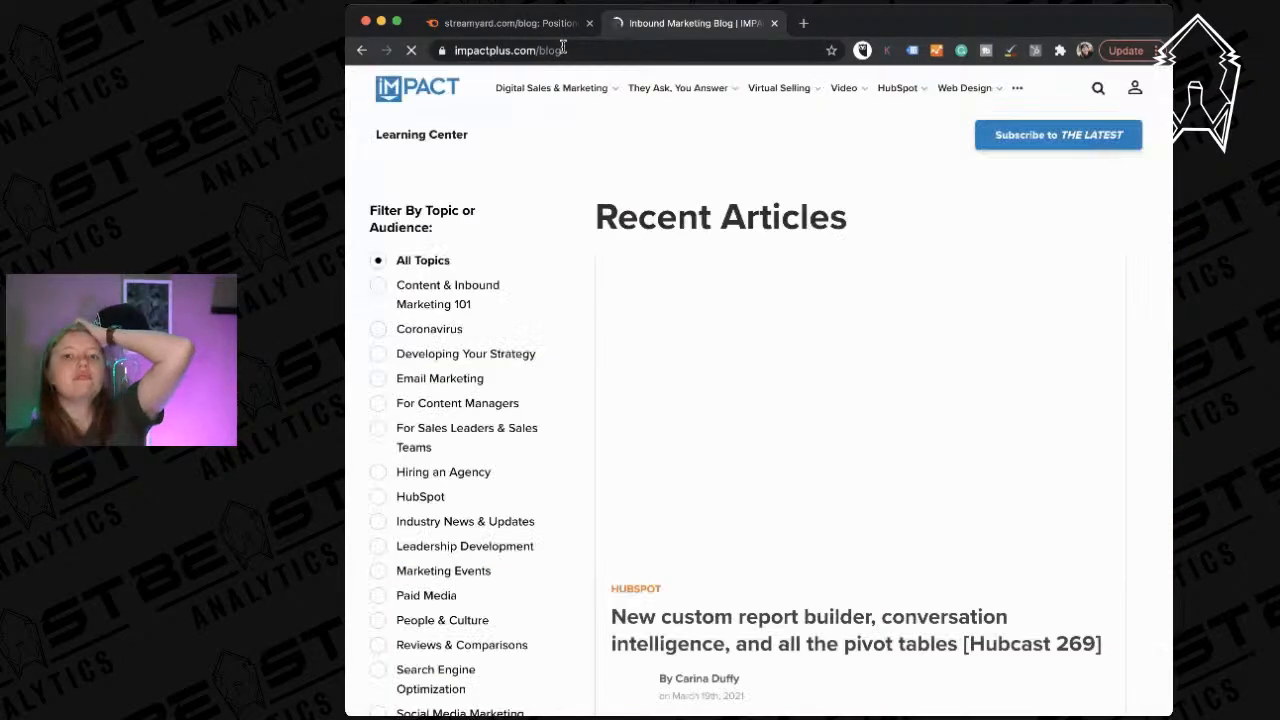
{"action": "left_click", "coordinate": [563, 48]}
{"action": "key", "text": "ctrl+c"}
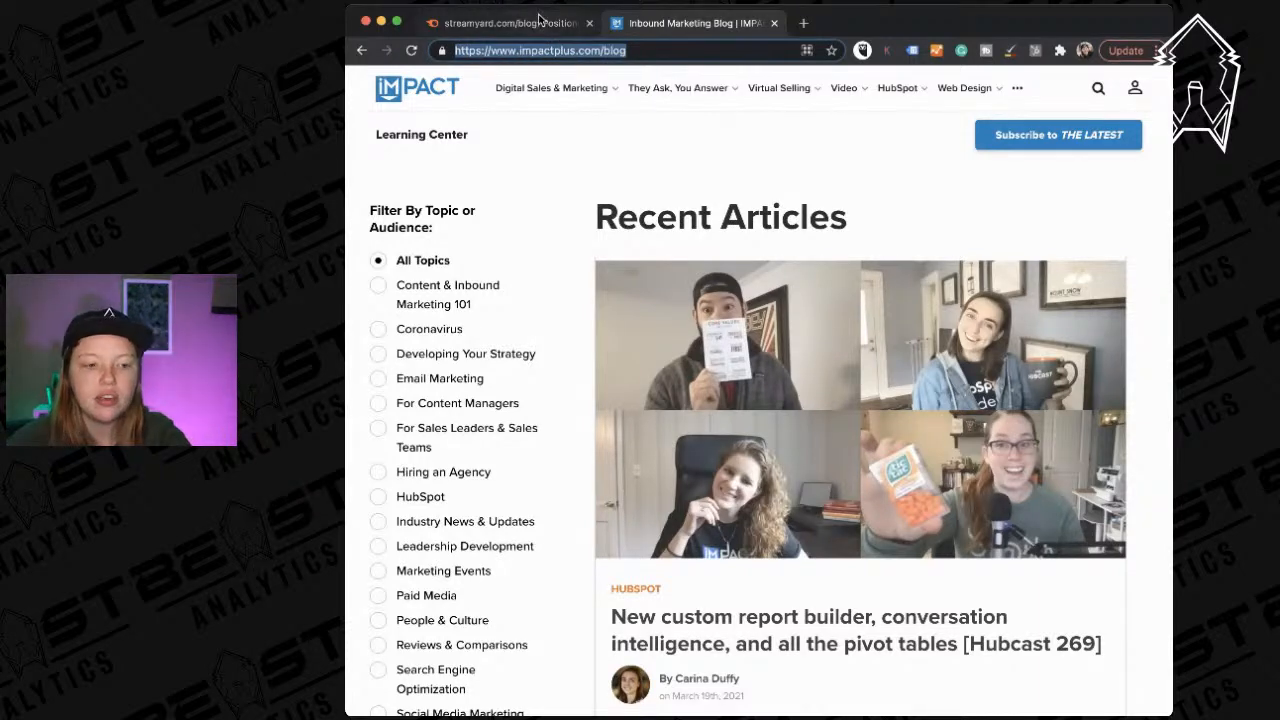
{"action": "left_click", "coordinate": [533, 25]}
{"action": "triple_click", "coordinate": [531, 106]}
{"action": "key", "text": "ctrl+v"}
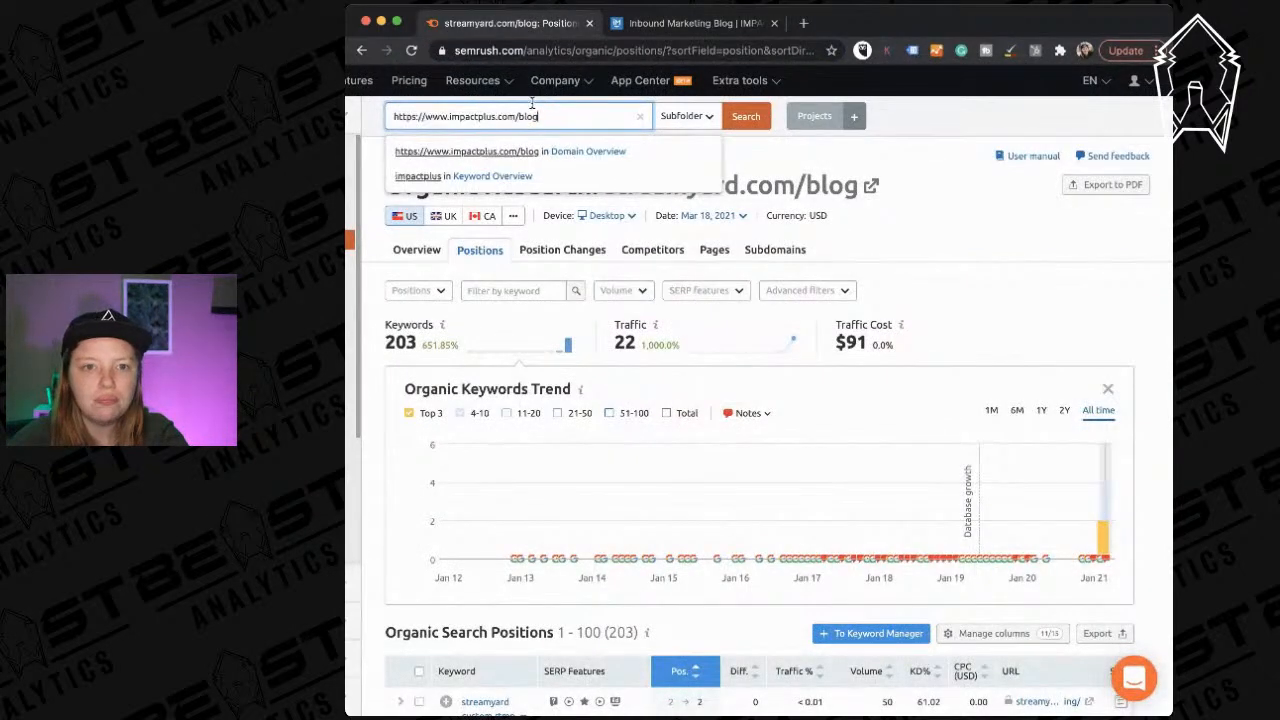
{"action": "left_click_drag", "start_coordinate": [447, 116], "coordinate": [373, 118]}
{"action": "key", "text": "BackSpace"}
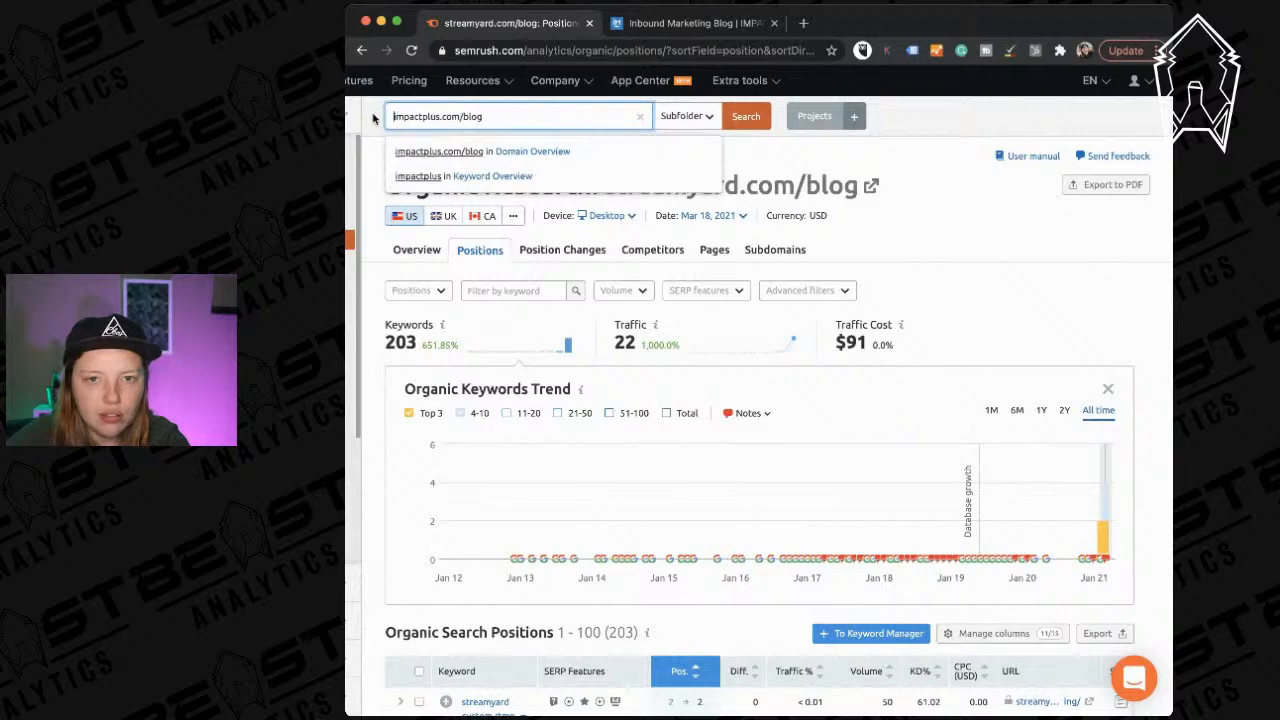
{"action": "left_click", "coordinate": [746, 116]}
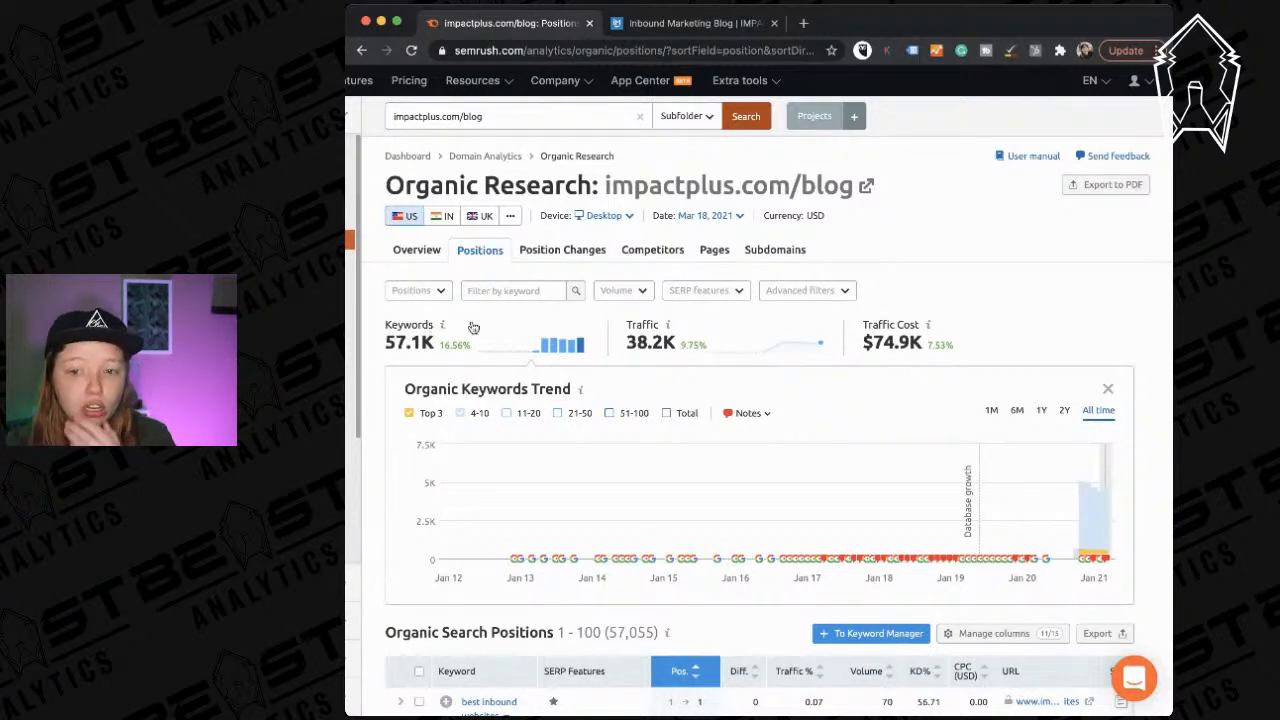
Browse the 57,055-keyword Positions table and open the top-ranking blog page's overview.
{"action": "scroll", "coordinate": [671, 417], "scroll_direction": "down", "scroll_amount": 5}
{"action": "scroll", "coordinate": [570, 323], "scroll_direction": "up", "scroll_amount": 1}
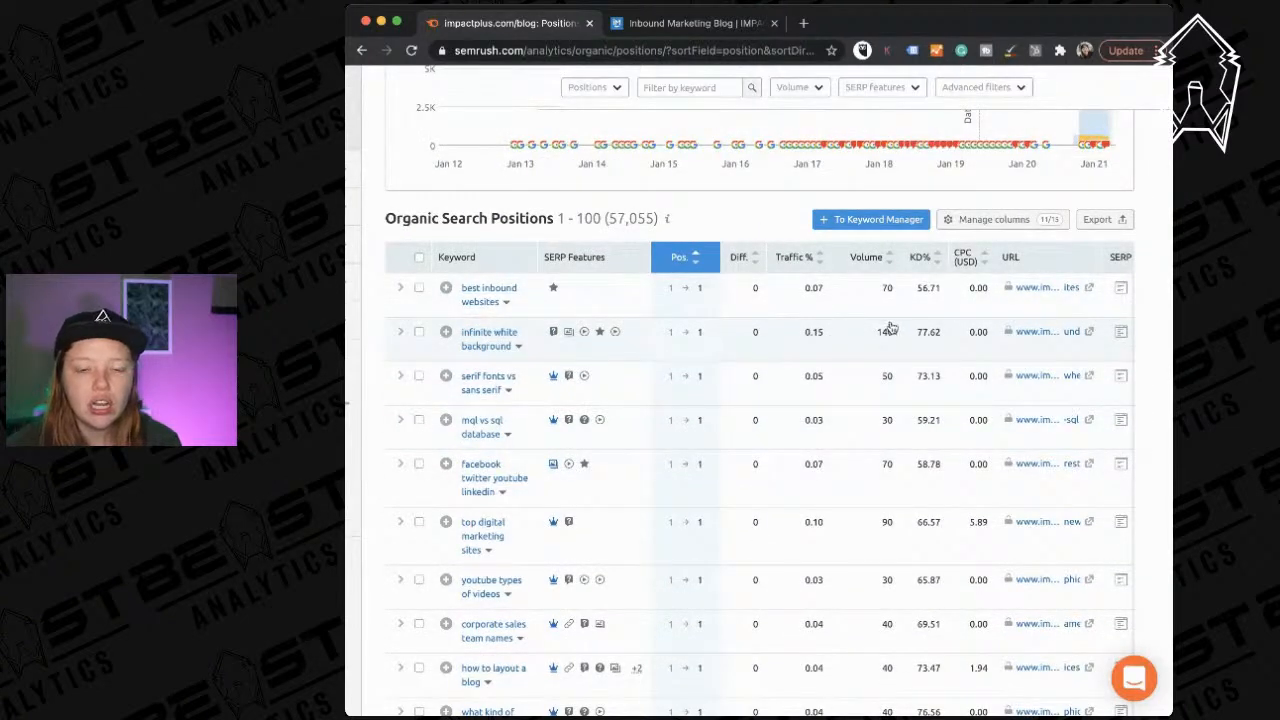
{"action": "scroll", "coordinate": [586, 410], "scroll_direction": "down", "scroll_amount": 1}
{"action": "scroll", "coordinate": [586, 412], "scroll_direction": "down", "scroll_amount": 1}
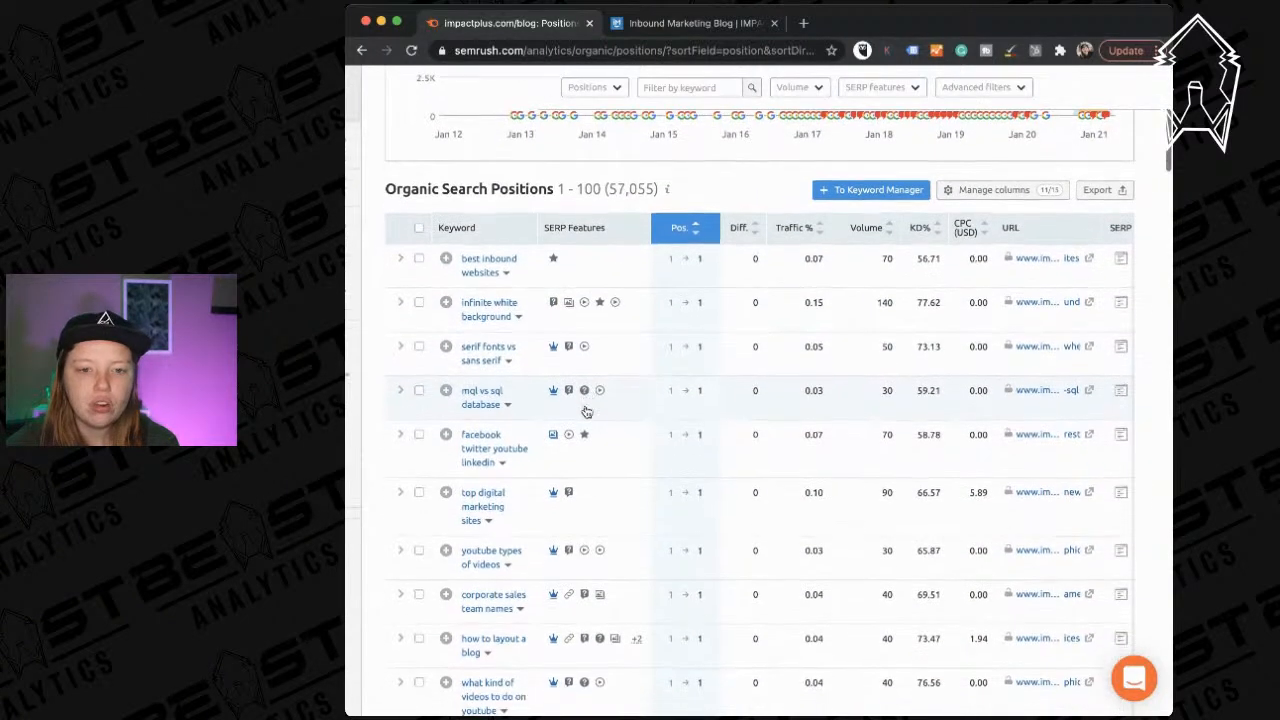
{"action": "scroll", "coordinate": [586, 410], "scroll_direction": "down", "scroll_amount": 1}
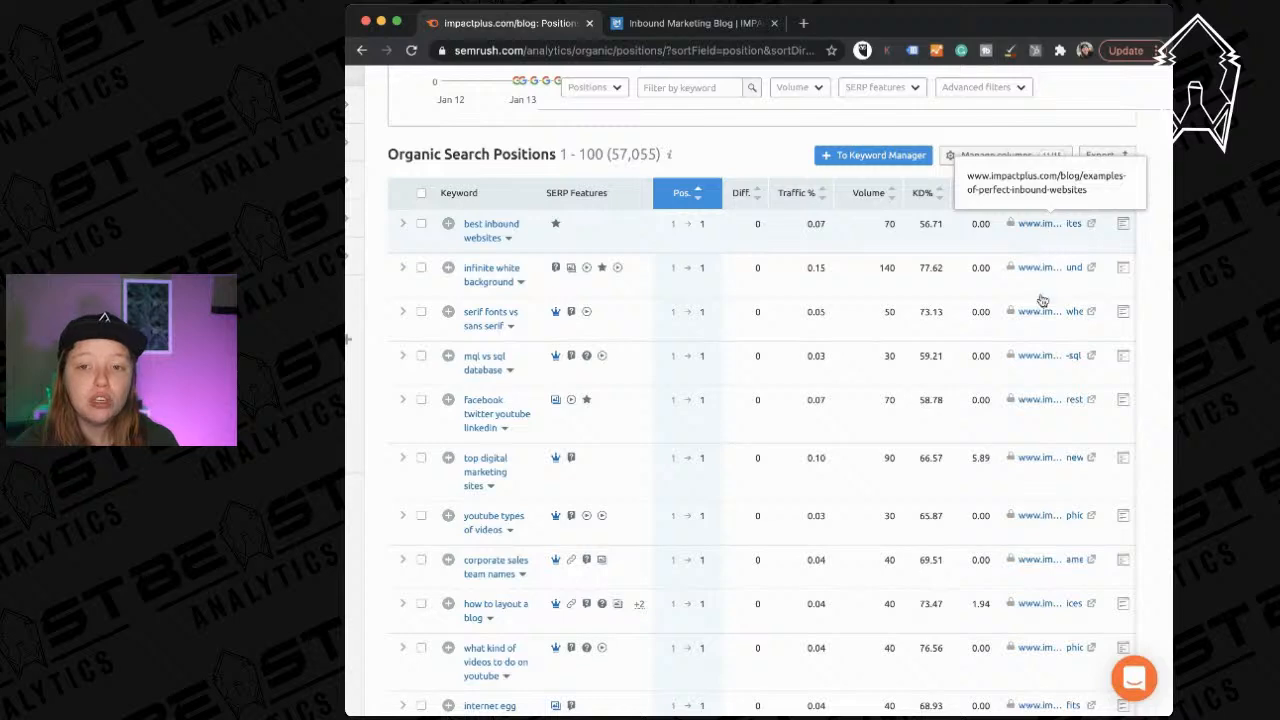
{"action": "scroll", "coordinate": [1028, 494], "scroll_direction": "up", "scroll_amount": 3}
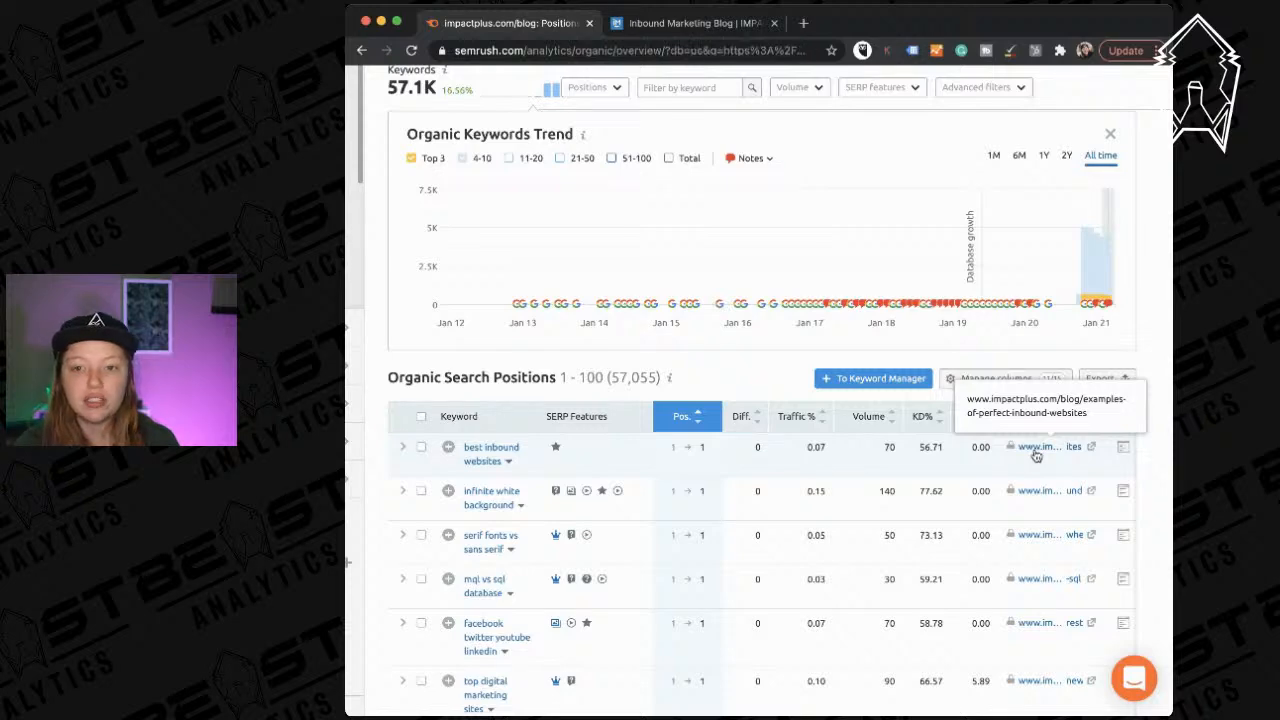
{"action": "left_click", "coordinate": [1036, 454]}
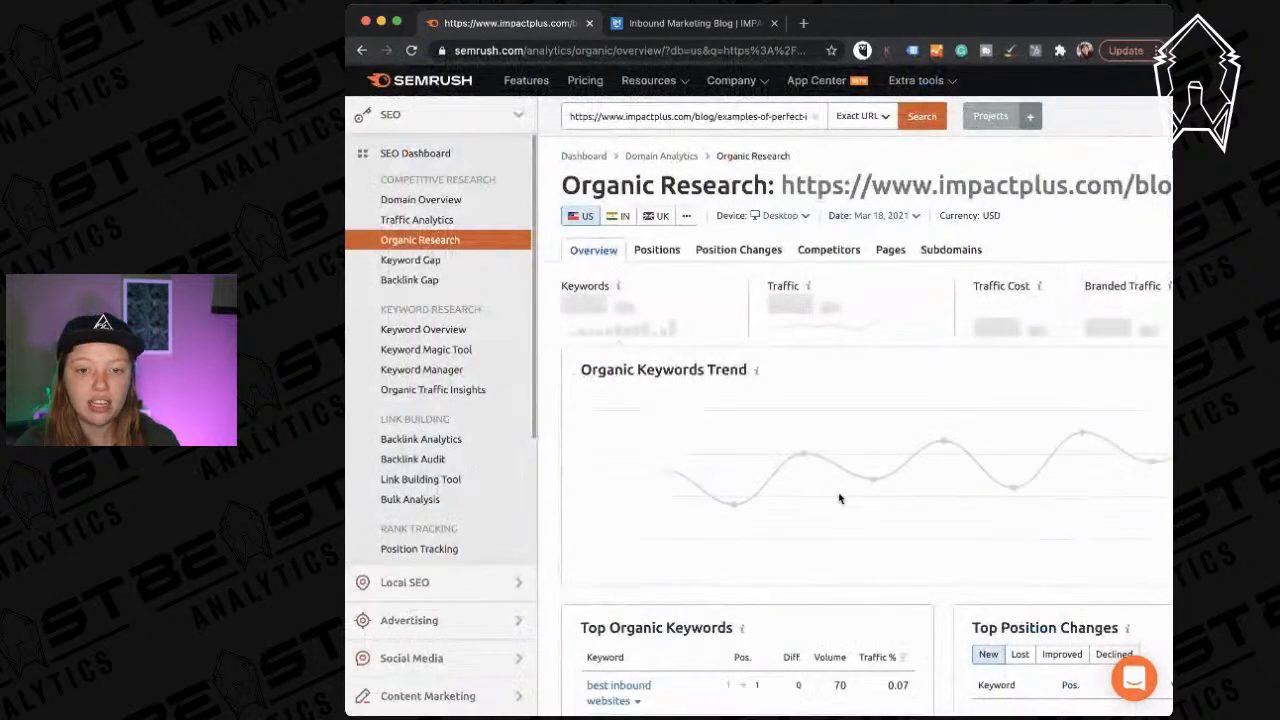
Review the top page's overview, then return to the impactplus.com/blog positions list.
{"action": "scroll", "coordinate": [840, 500], "scroll_direction": "right", "scroll_amount": 3}
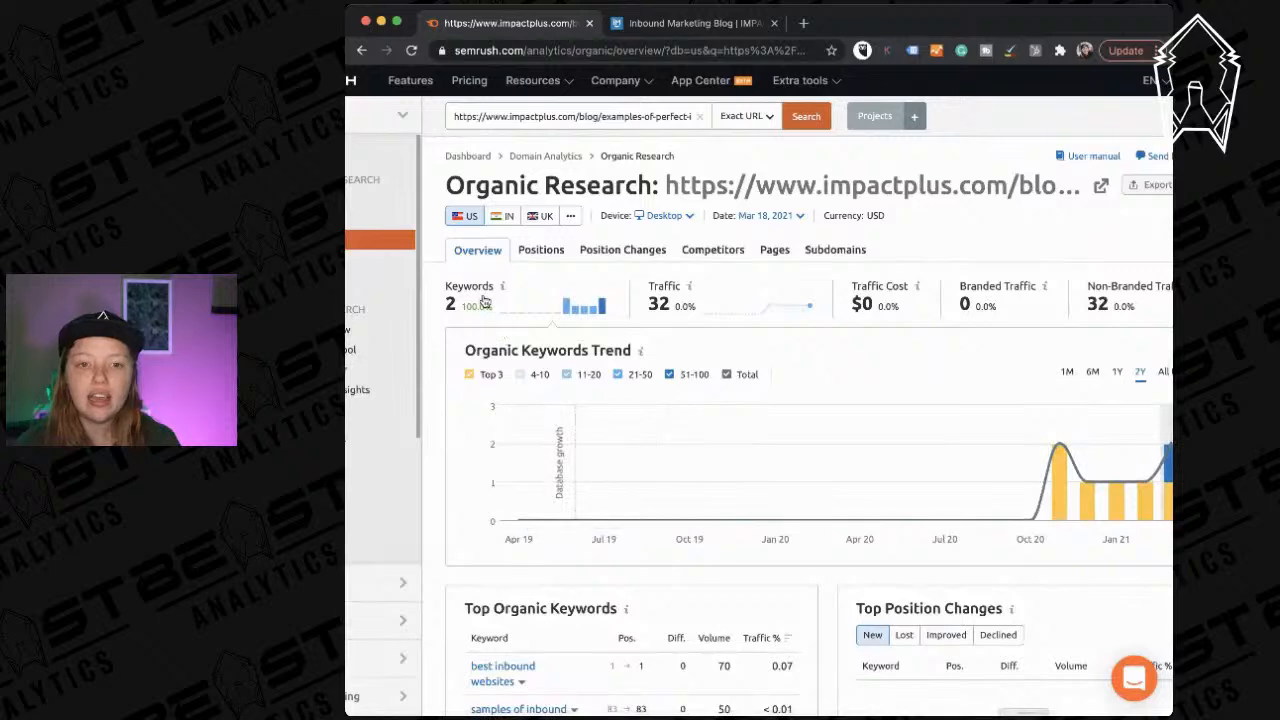
{"action": "scroll", "coordinate": [549, 402], "scroll_direction": "left", "scroll_amount": 3}
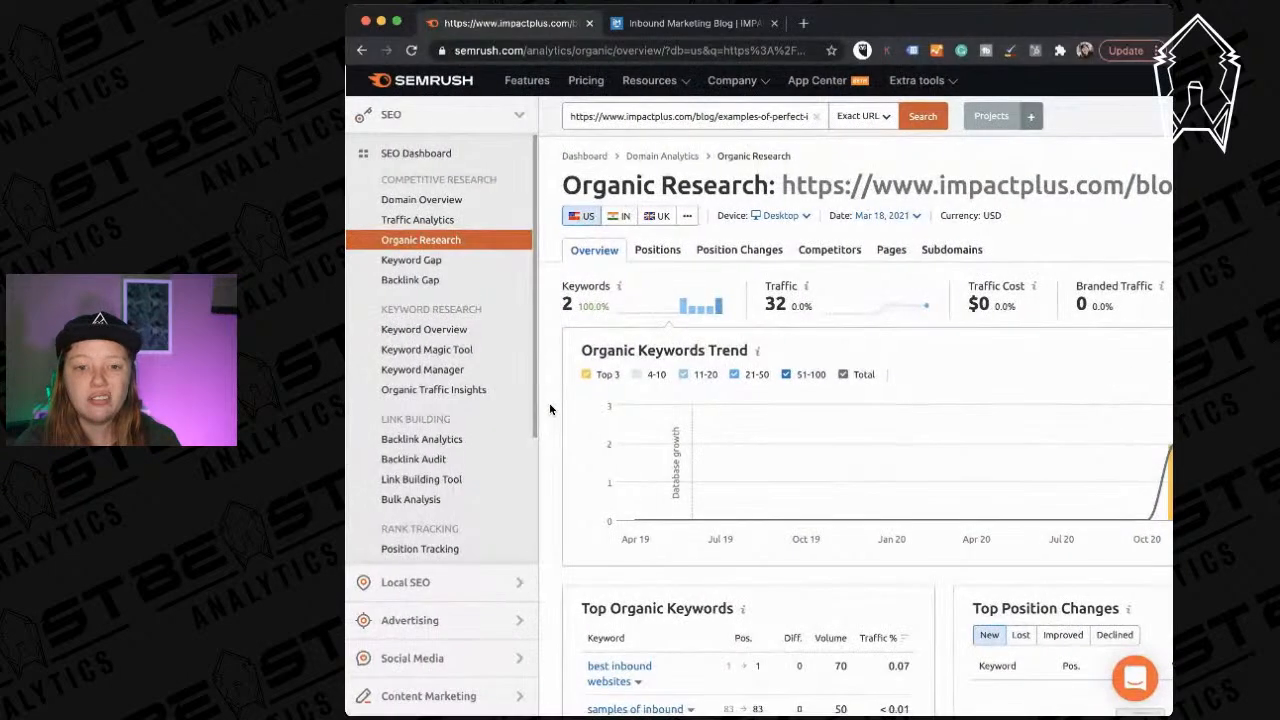
{"action": "scroll", "coordinate": [549, 408], "scroll_direction": "right", "scroll_amount": 3}
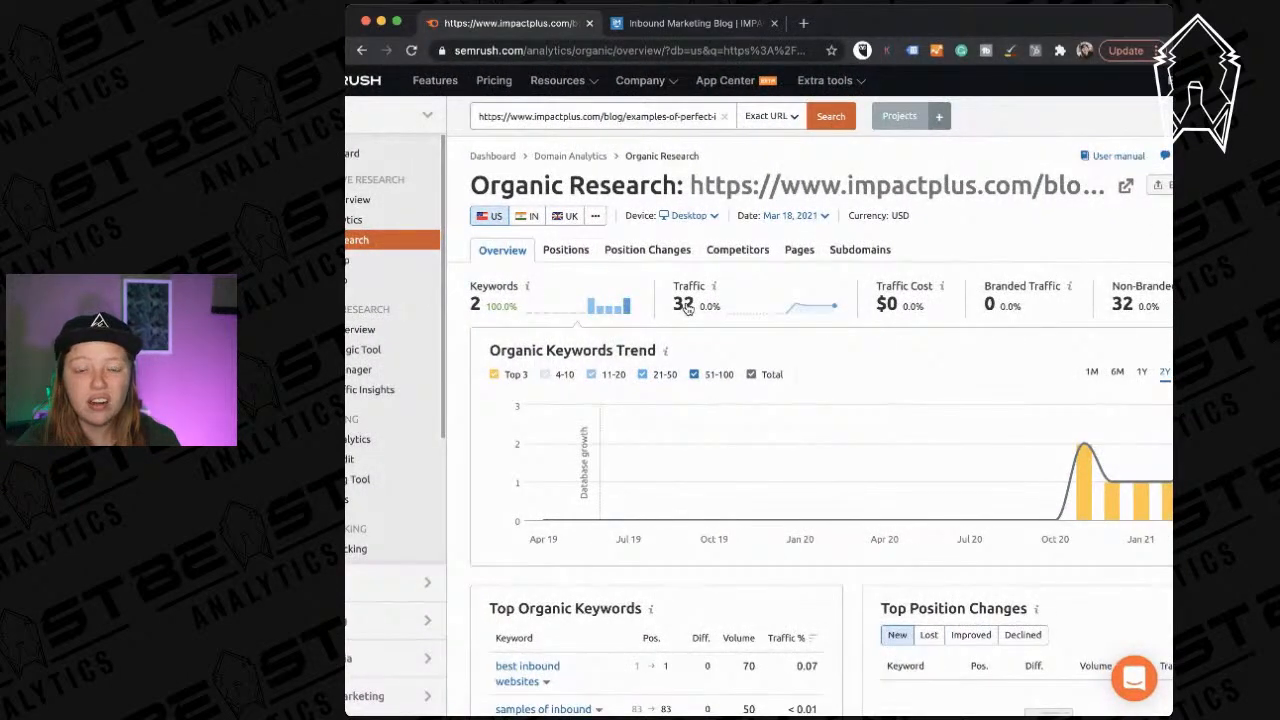
{"action": "scroll", "coordinate": [687, 309], "scroll_direction": "left", "scroll_amount": 3}
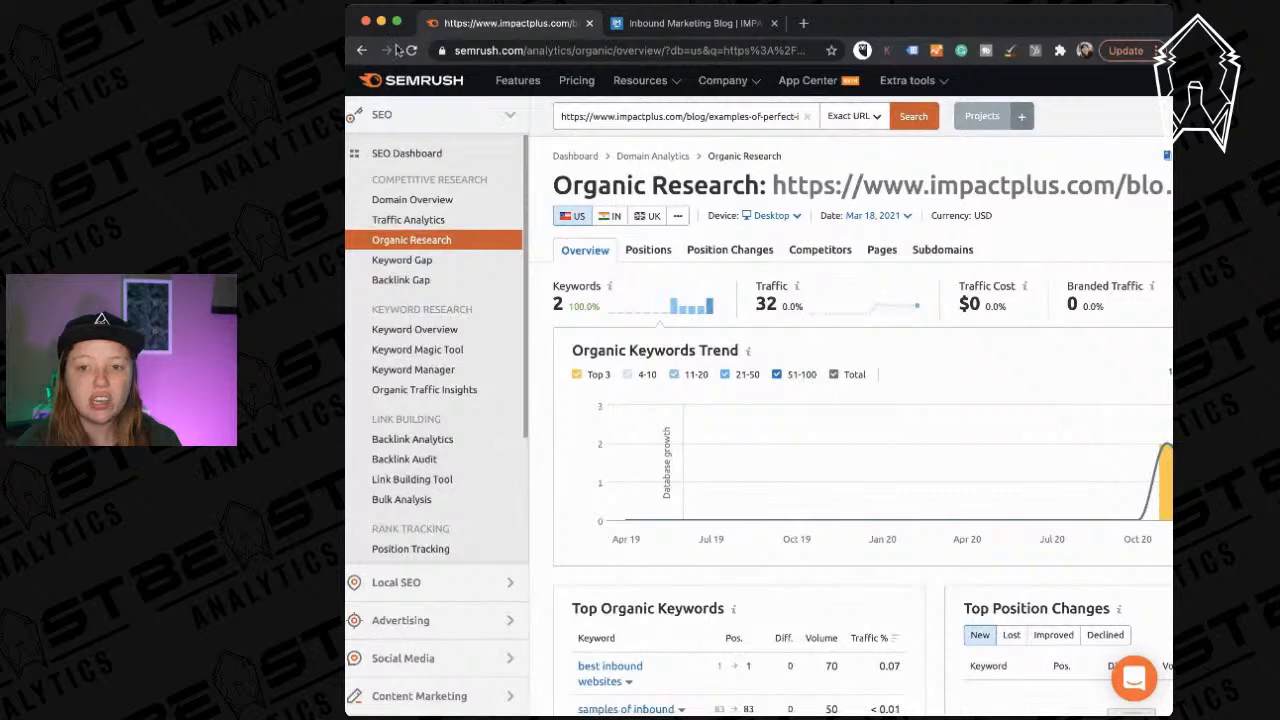
{"action": "left_click", "coordinate": [362, 50]}
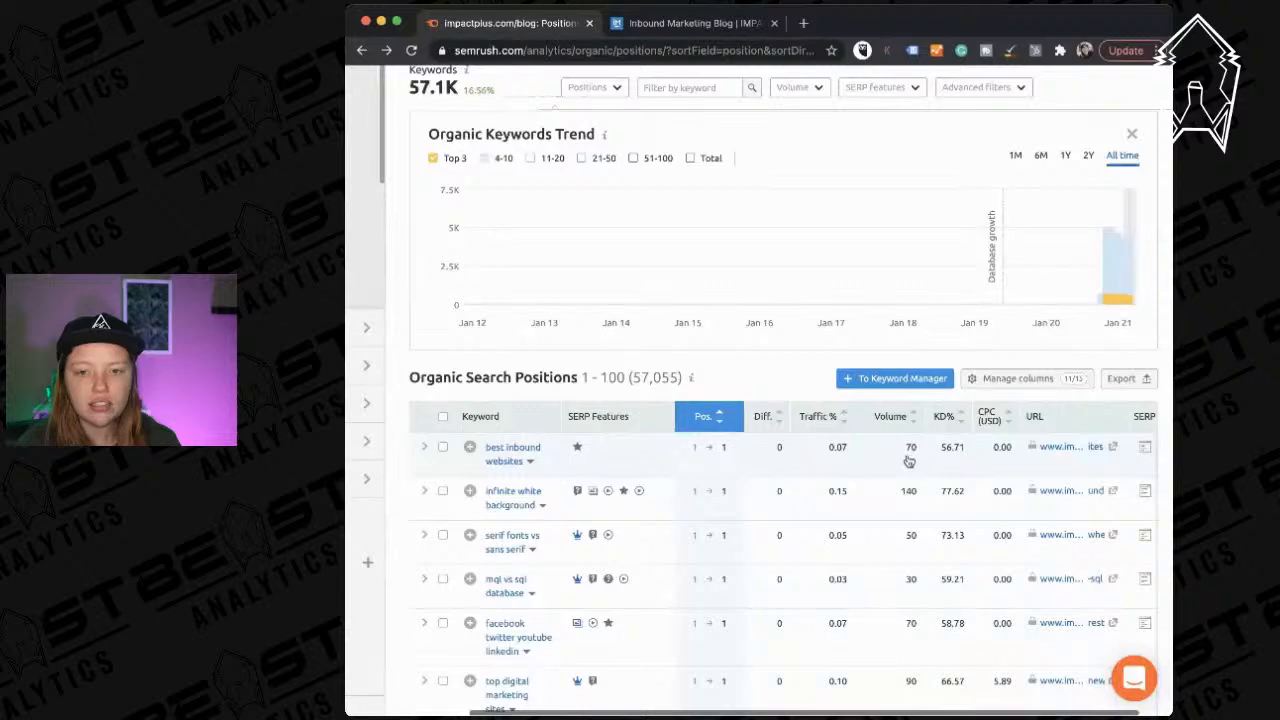
Find the grow-social-media-following post in the table and open its keyword overview.
{"action": "scroll", "coordinate": [727, 486], "scroll_direction": "down", "scroll_amount": 1}
{"action": "scroll", "coordinate": [727, 486], "scroll_direction": "right", "scroll_amount": 1}
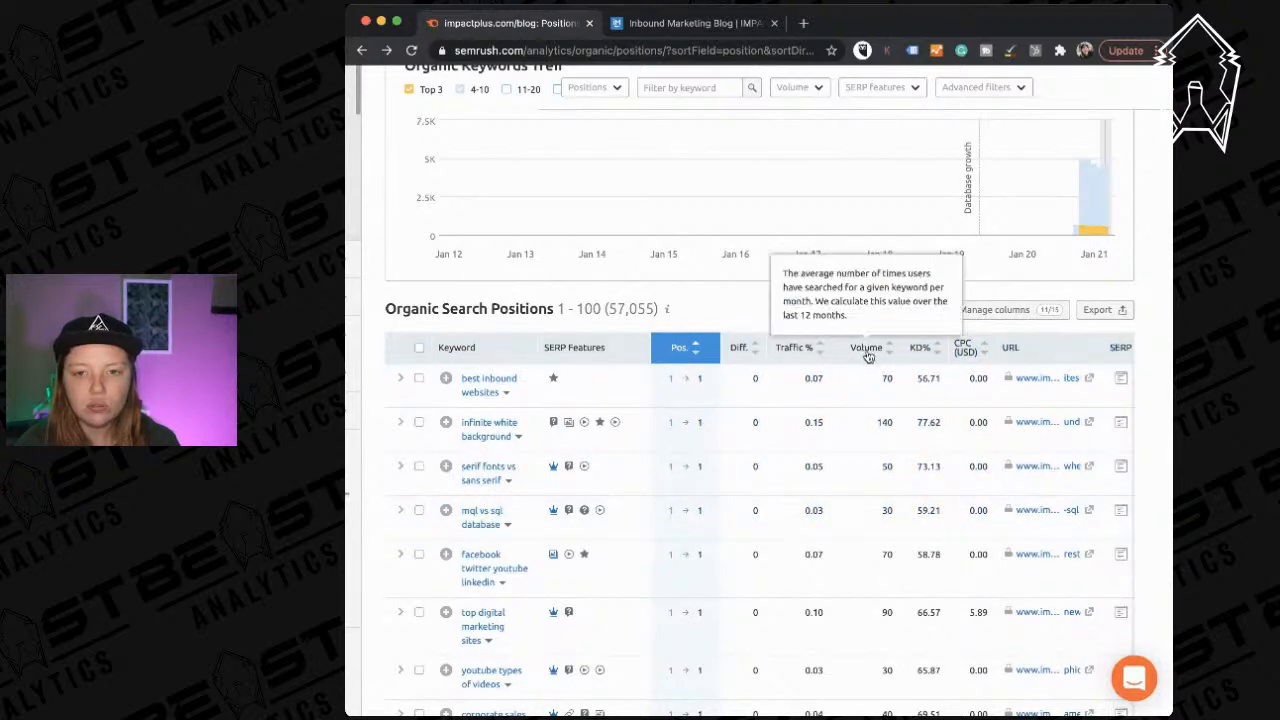
{"action": "scroll", "coordinate": [927, 532], "scroll_direction": "down", "scroll_amount": 5}
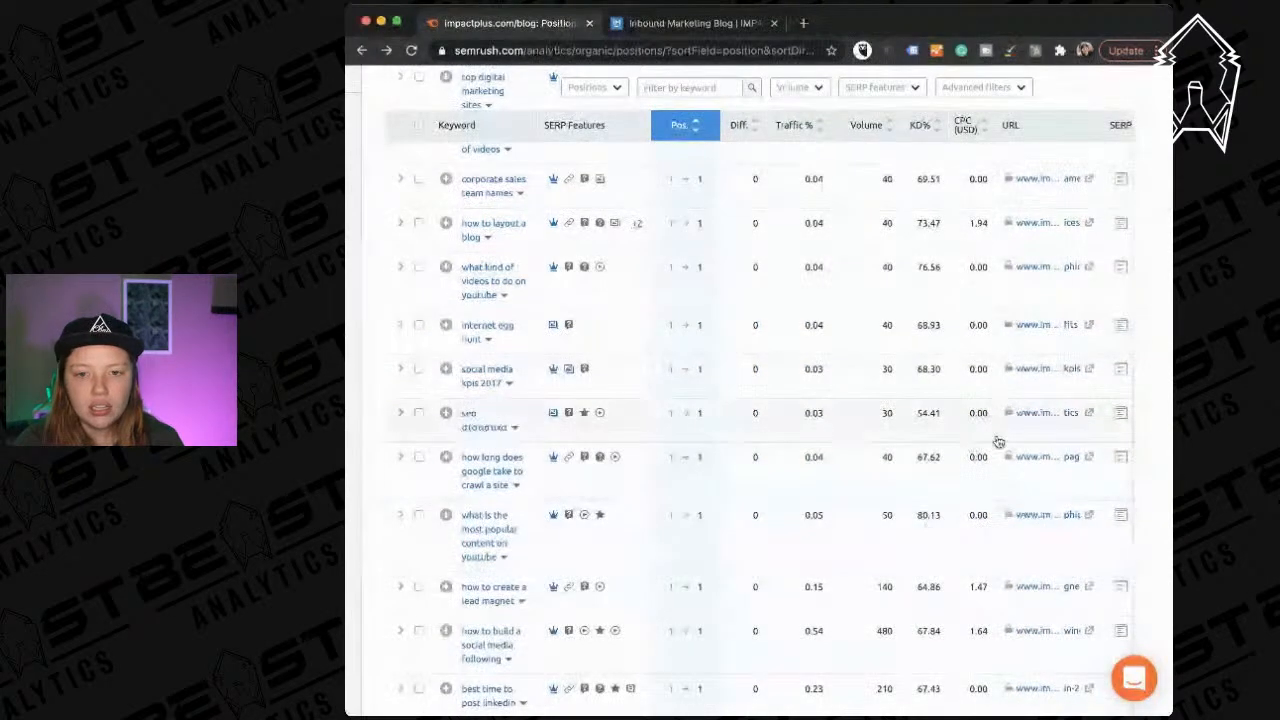
{"action": "scroll", "coordinate": [990, 512], "scroll_direction": "down", "scroll_amount": 2}
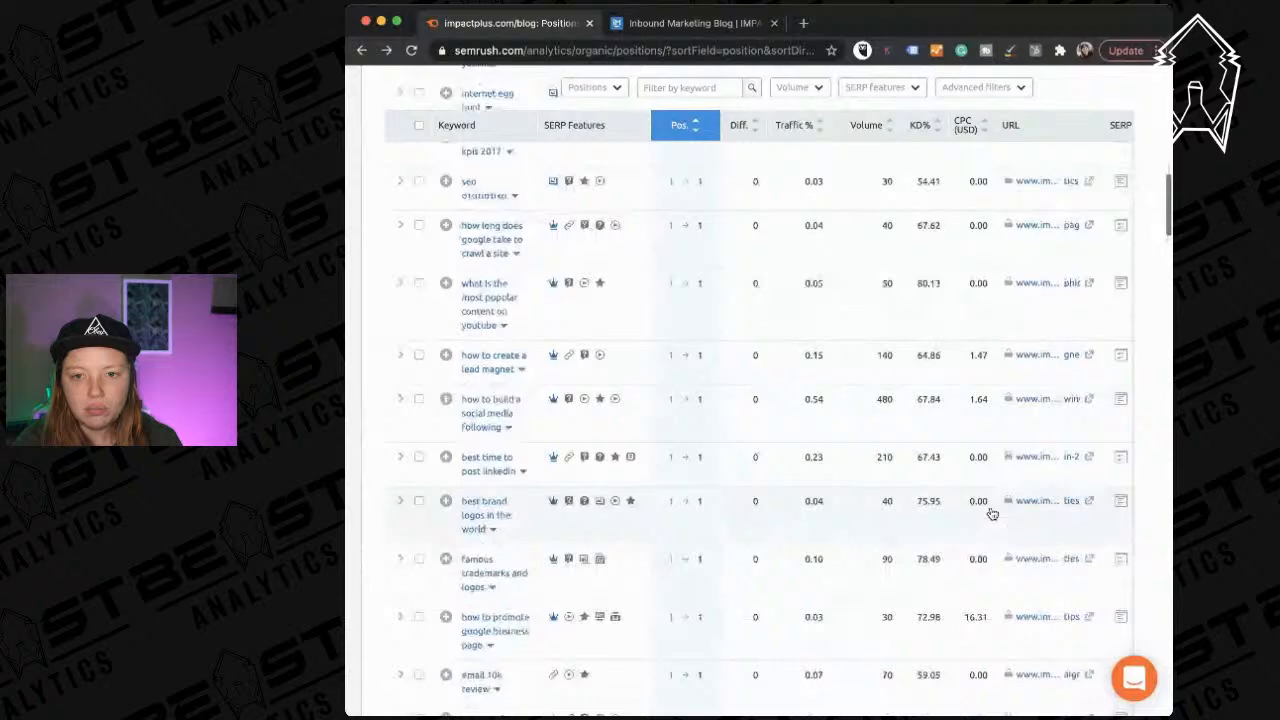
{"action": "left_click", "coordinate": [1037, 400]}
{"action": "scroll", "coordinate": [1012, 394], "scroll_direction": "right", "scroll_amount": 2}
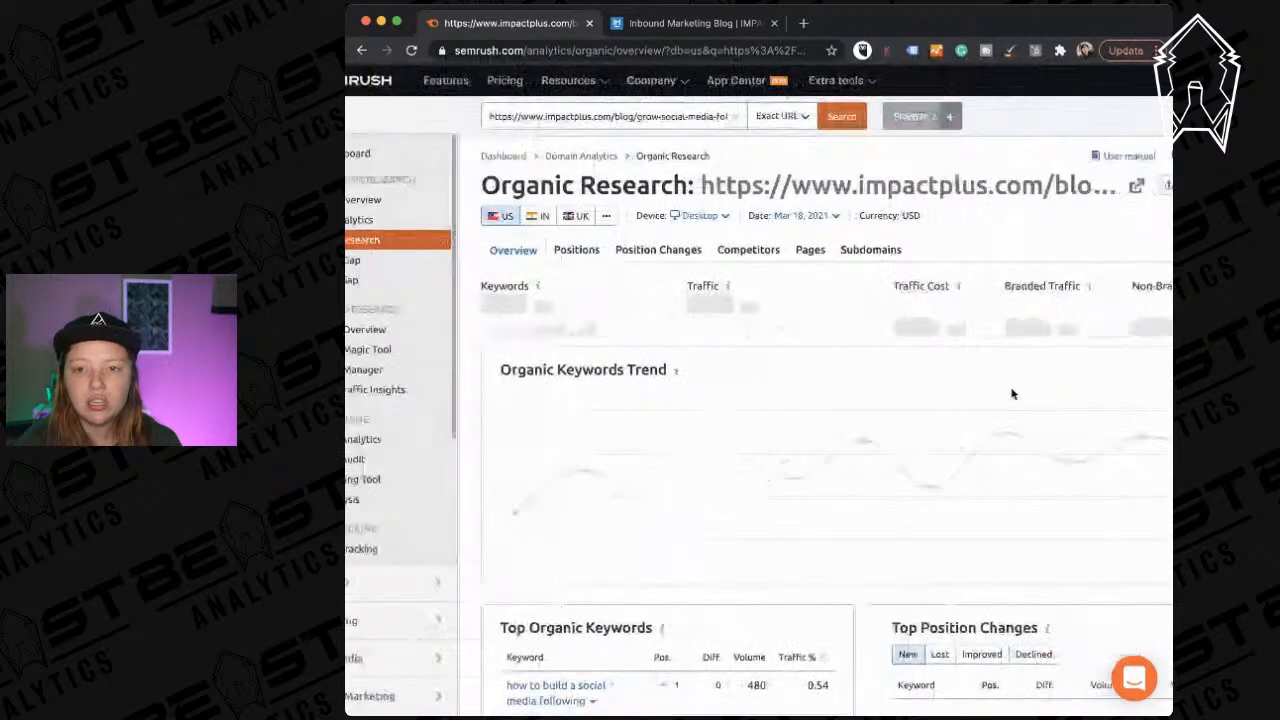
{"action": "scroll", "coordinate": [1012, 394], "scroll_direction": "right", "scroll_amount": 1}
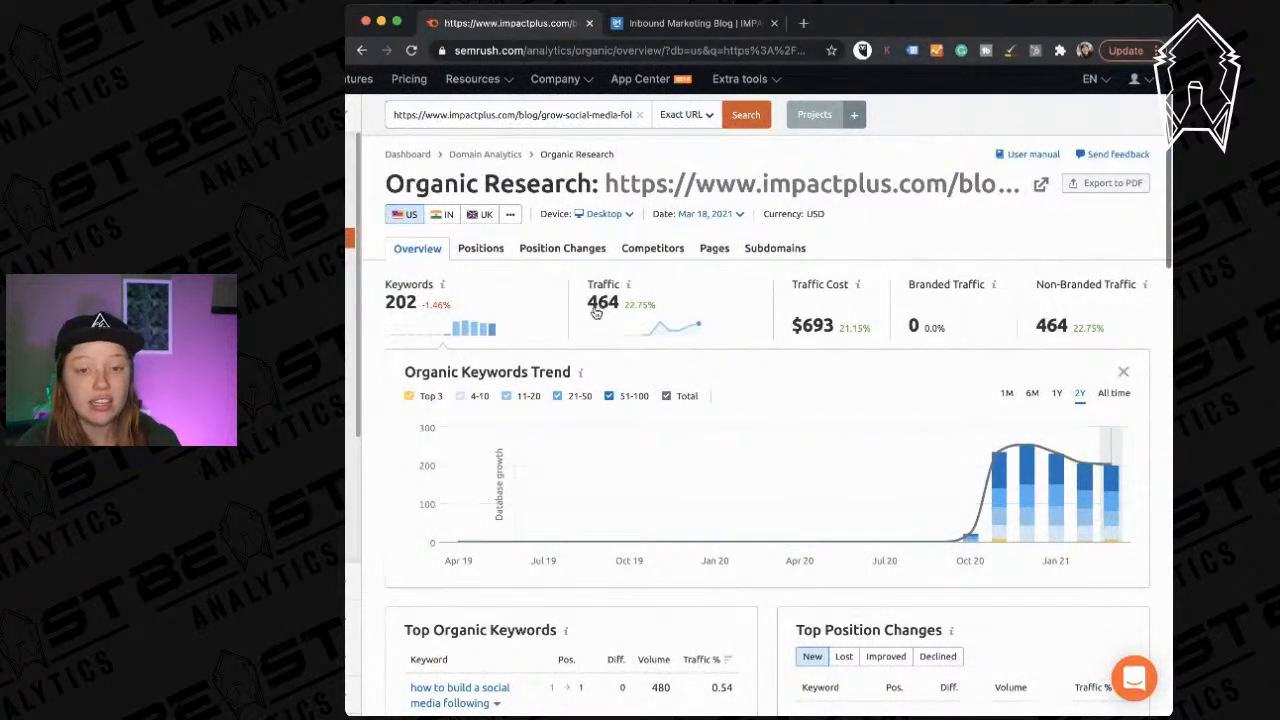
{"action": "scroll", "coordinate": [675, 422], "scroll_direction": "down", "scroll_amount": 1}
{"action": "scroll", "coordinate": [675, 422], "scroll_direction": "down", "scroll_amount": 5}
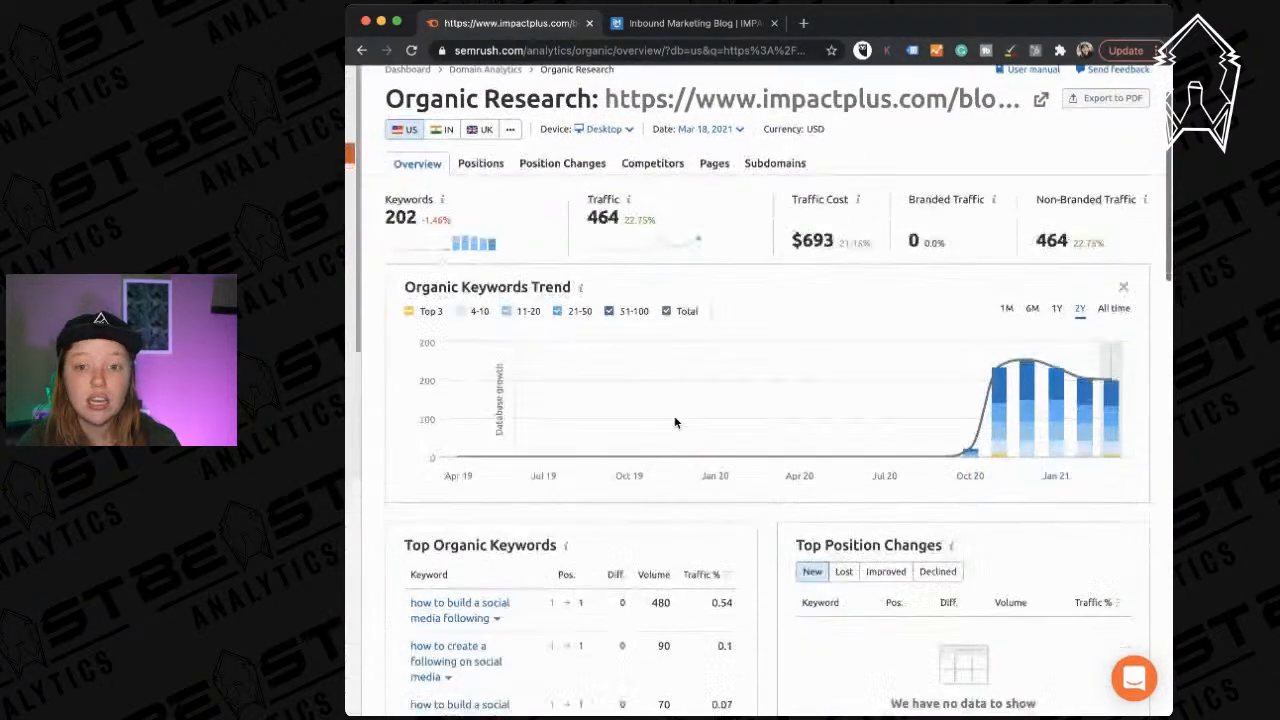
{"action": "scroll", "coordinate": [675, 422], "scroll_direction": "down", "scroll_amount": 1}
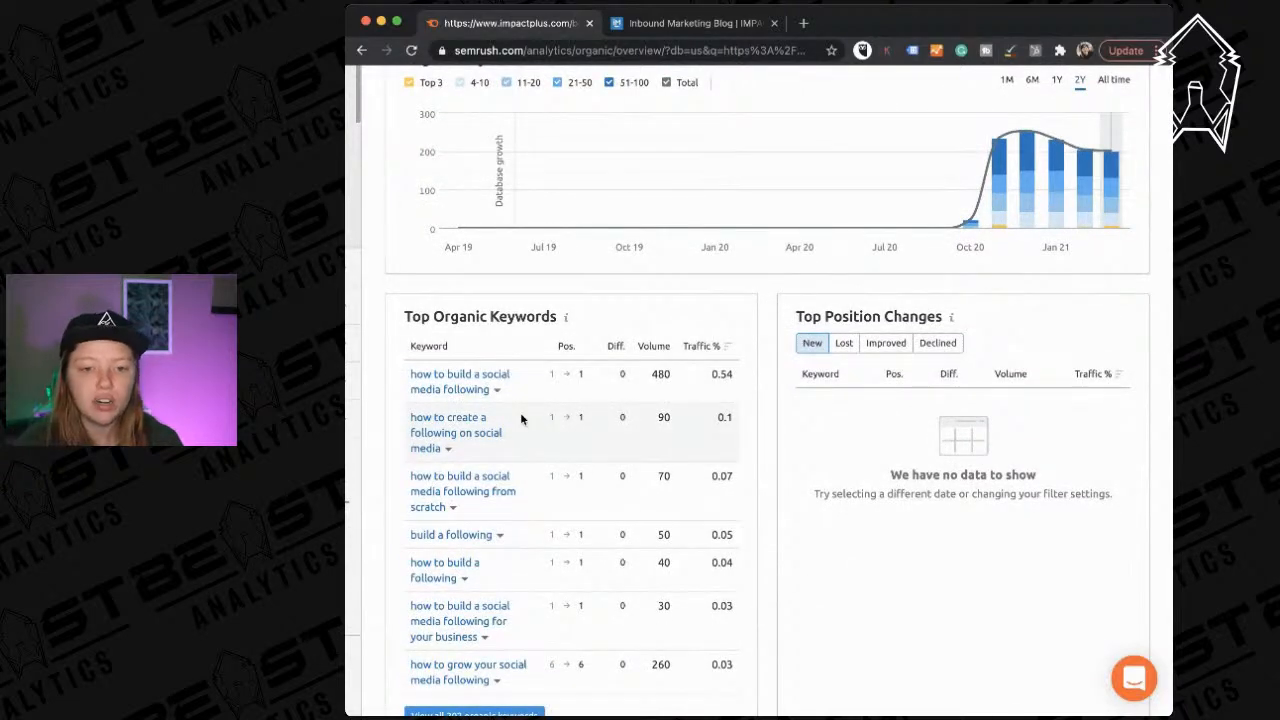
{"action": "scroll", "coordinate": [520, 418], "scroll_direction": "down", "scroll_amount": 6}
{"action": "scroll", "coordinate": [490, 440], "scroll_direction": "down", "scroll_amount": 1}
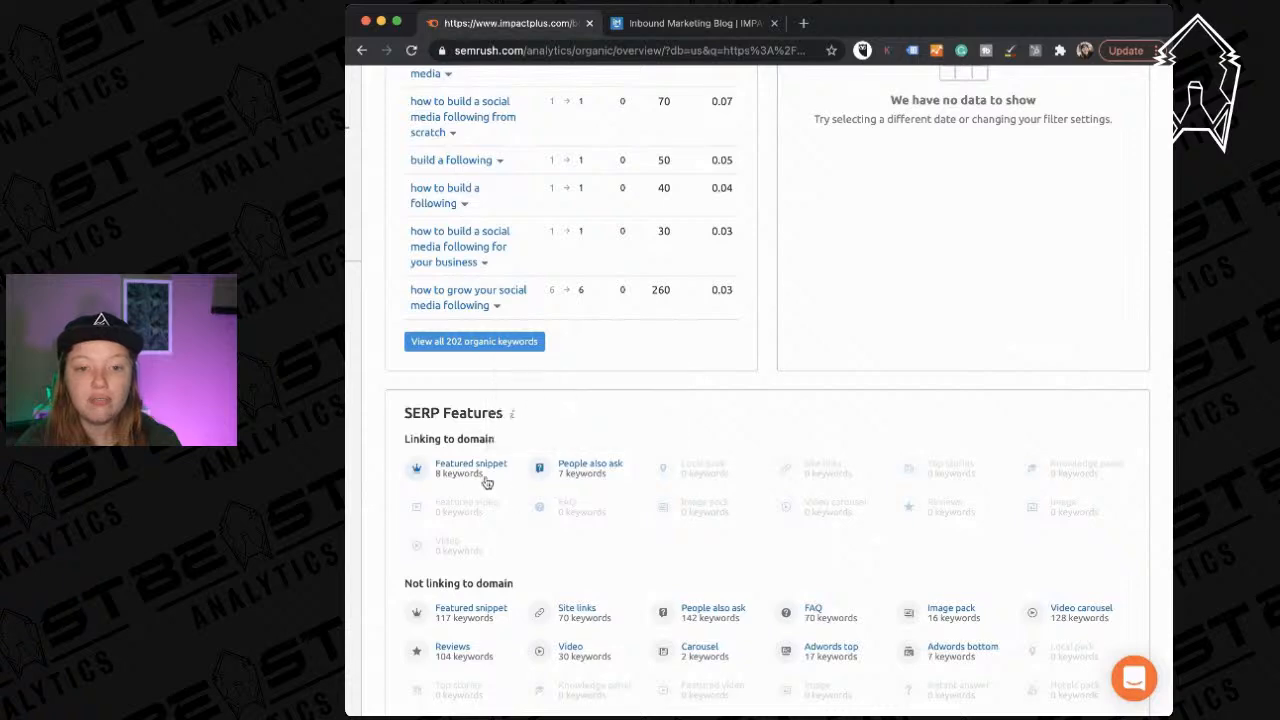
{"action": "scroll", "coordinate": [590, 488], "scroll_direction": "down", "scroll_amount": 5}
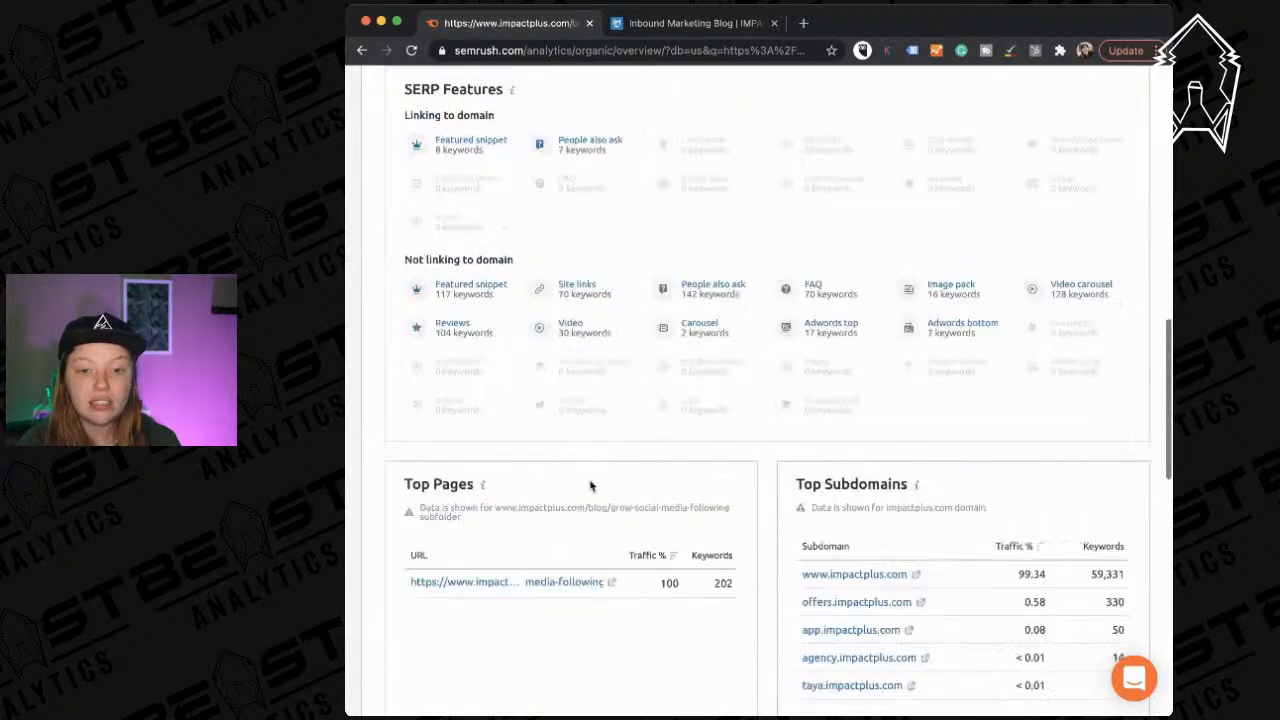
{"action": "scroll", "coordinate": [590, 486], "scroll_direction": "up", "scroll_amount": 15}
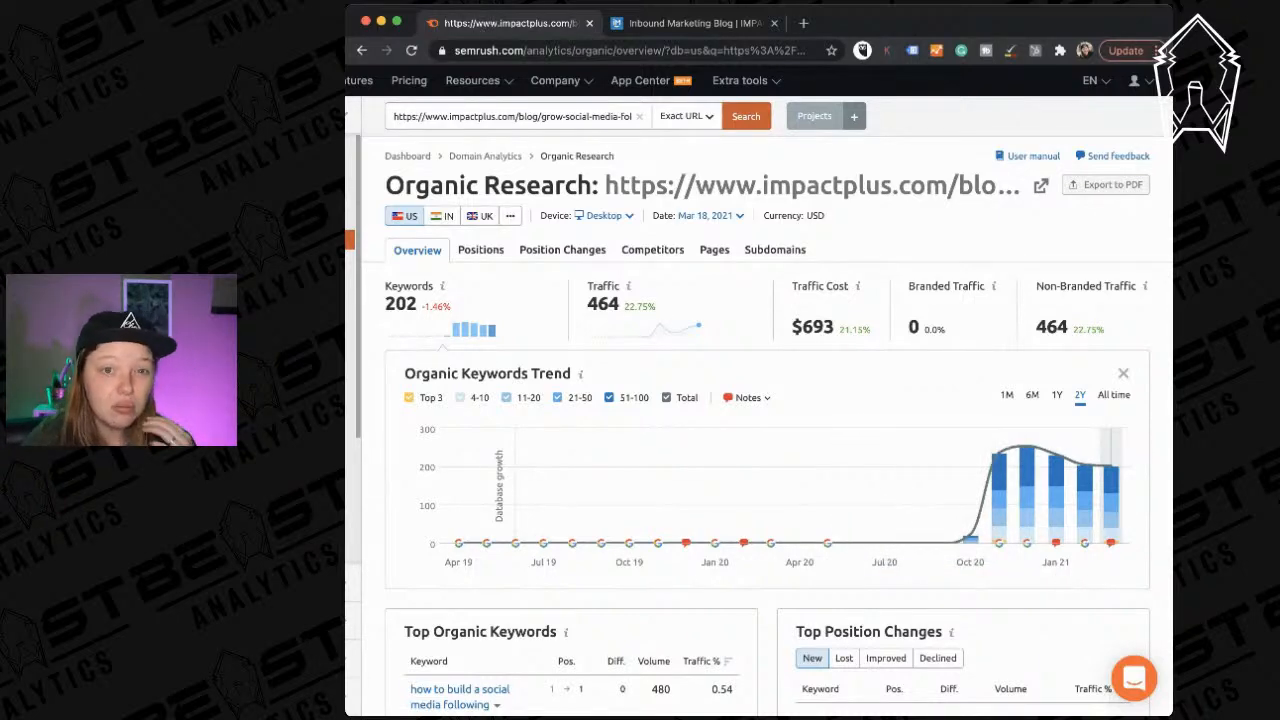
{"action": "scroll", "coordinate": [667, 457], "scroll_direction": "down", "scroll_amount": 2}
{"action": "scroll", "coordinate": [667, 457], "scroll_direction": "up", "scroll_amount": 2}
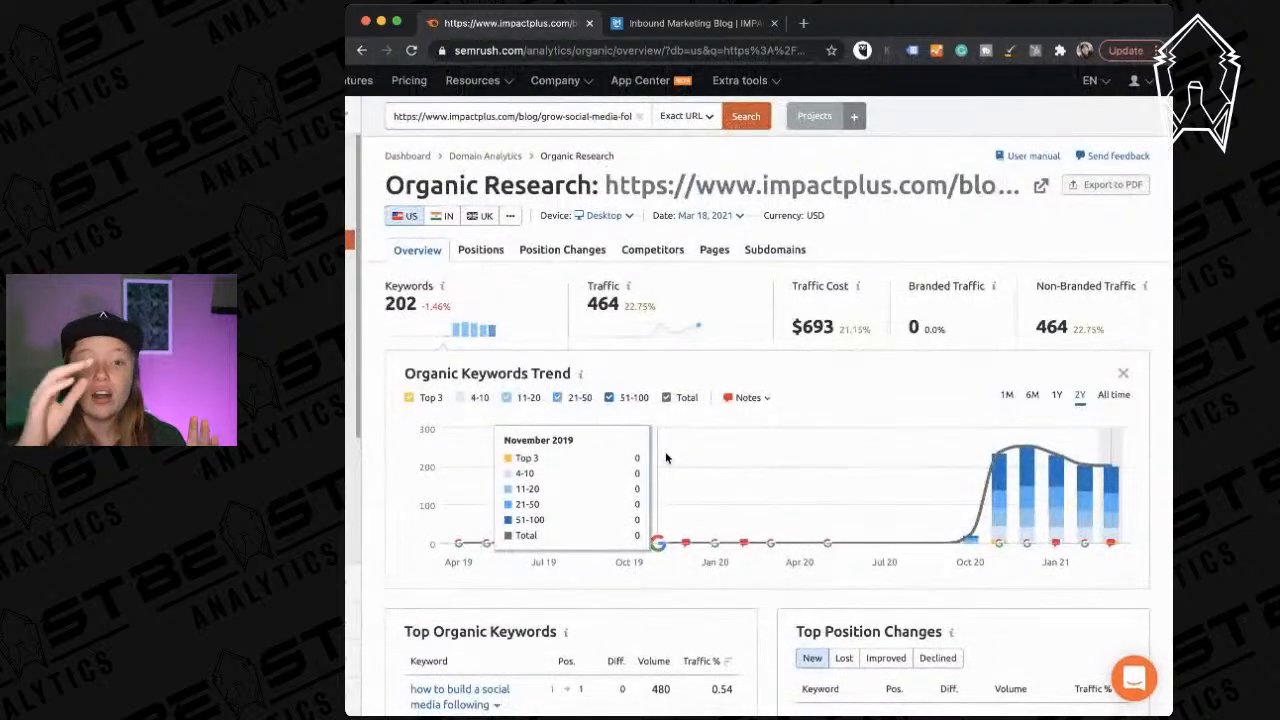